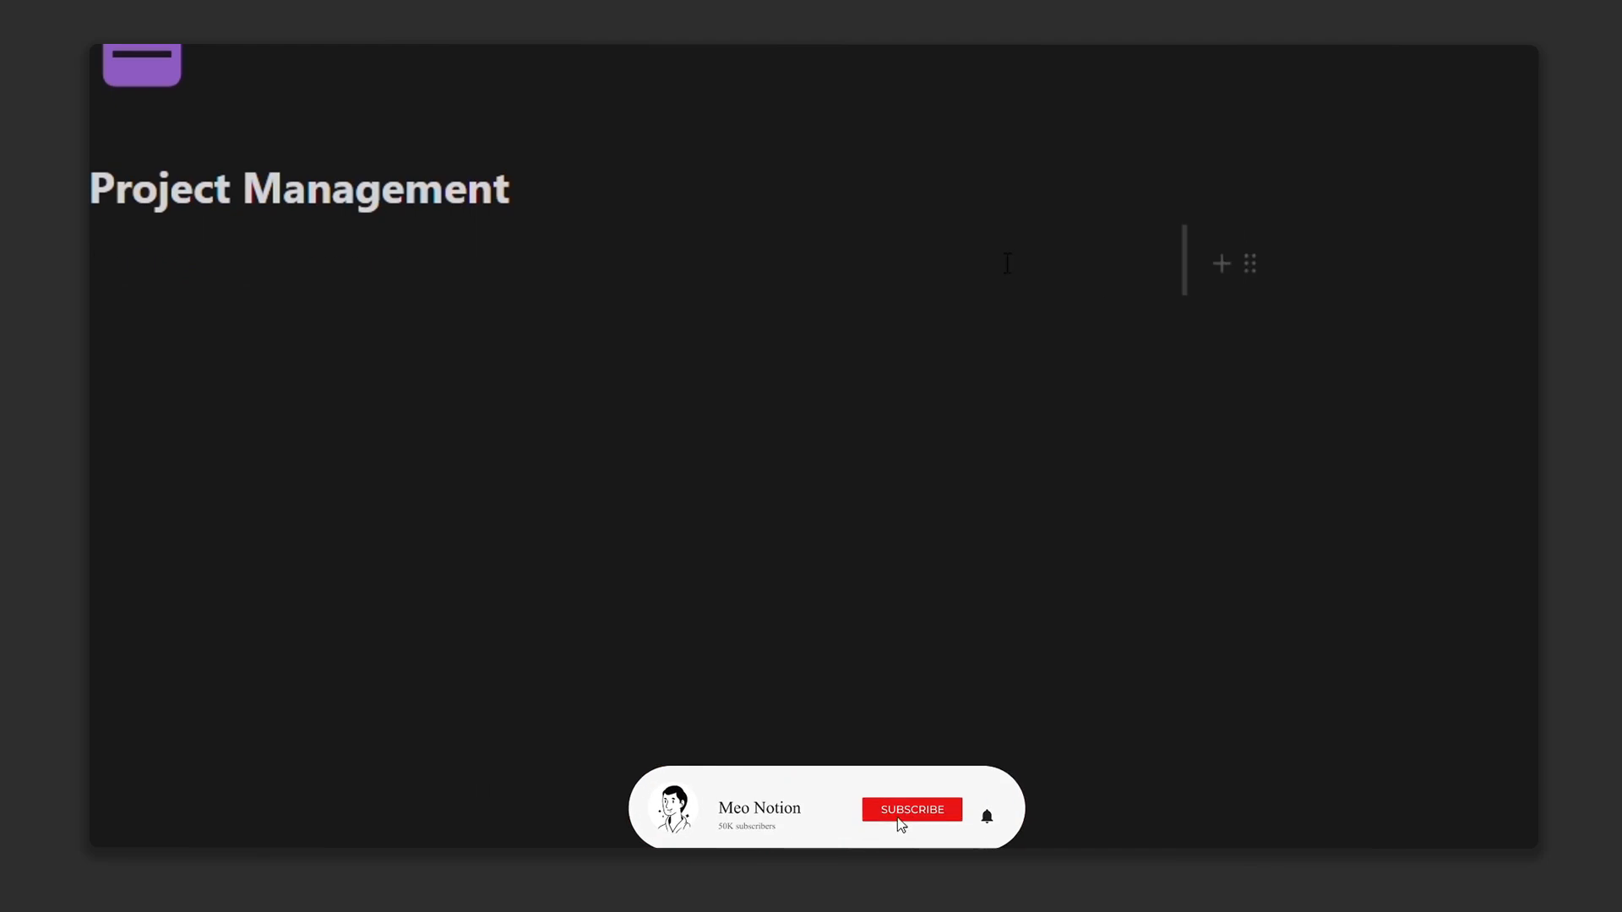
# Step: Add a Heading 3 reading 'Projects' with a purple background in the right column
pyautogui.click(796, 277)
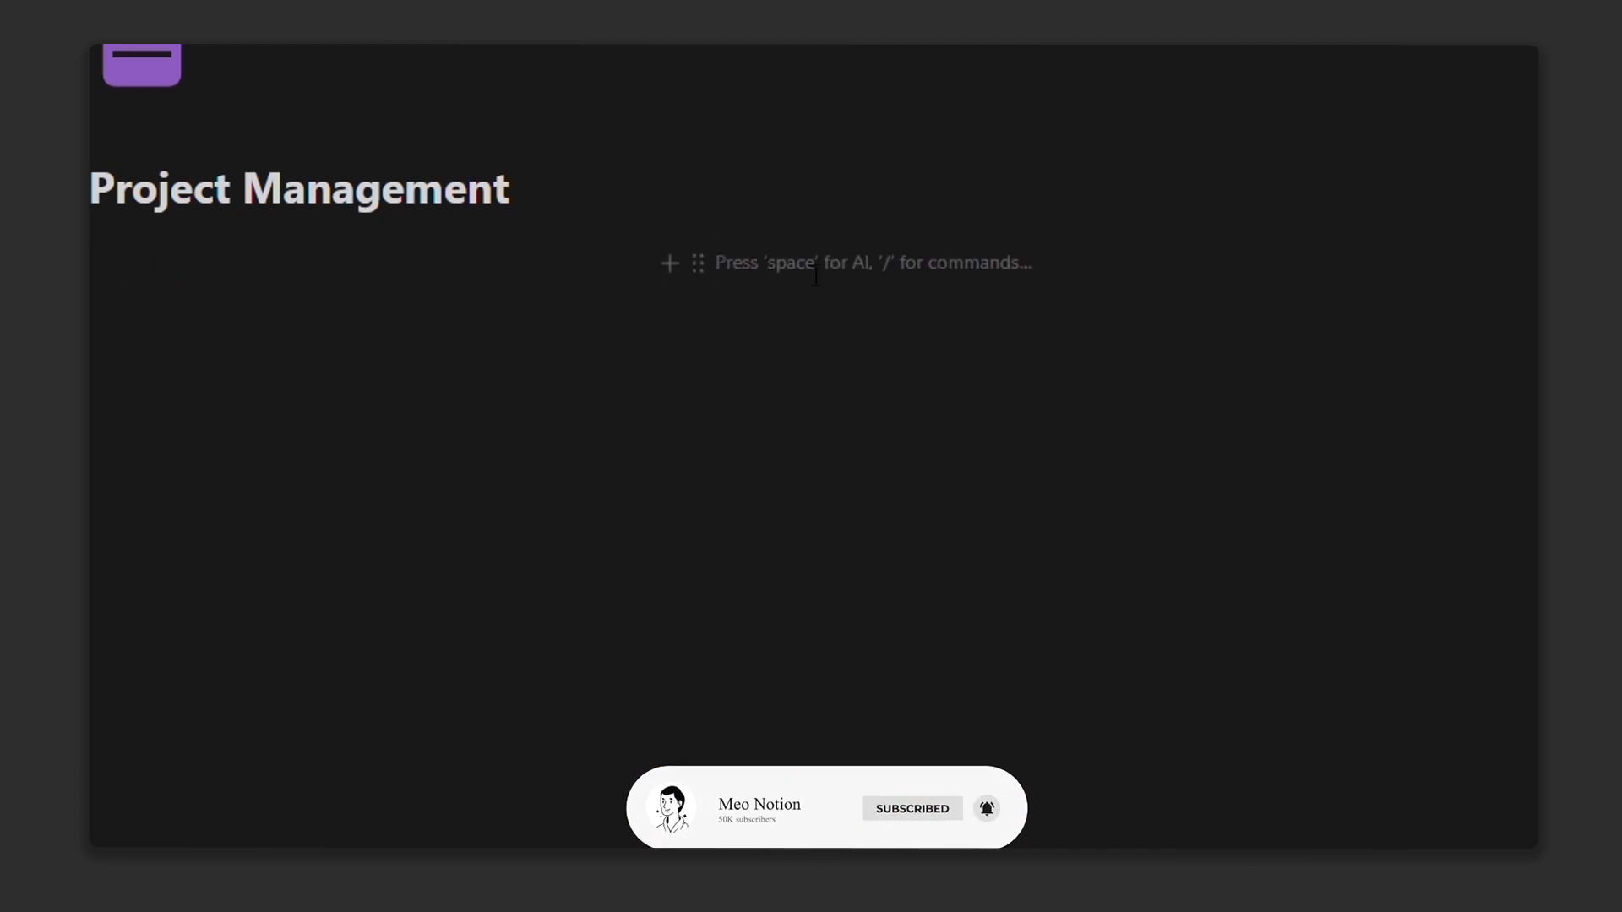
pyautogui.write('/')
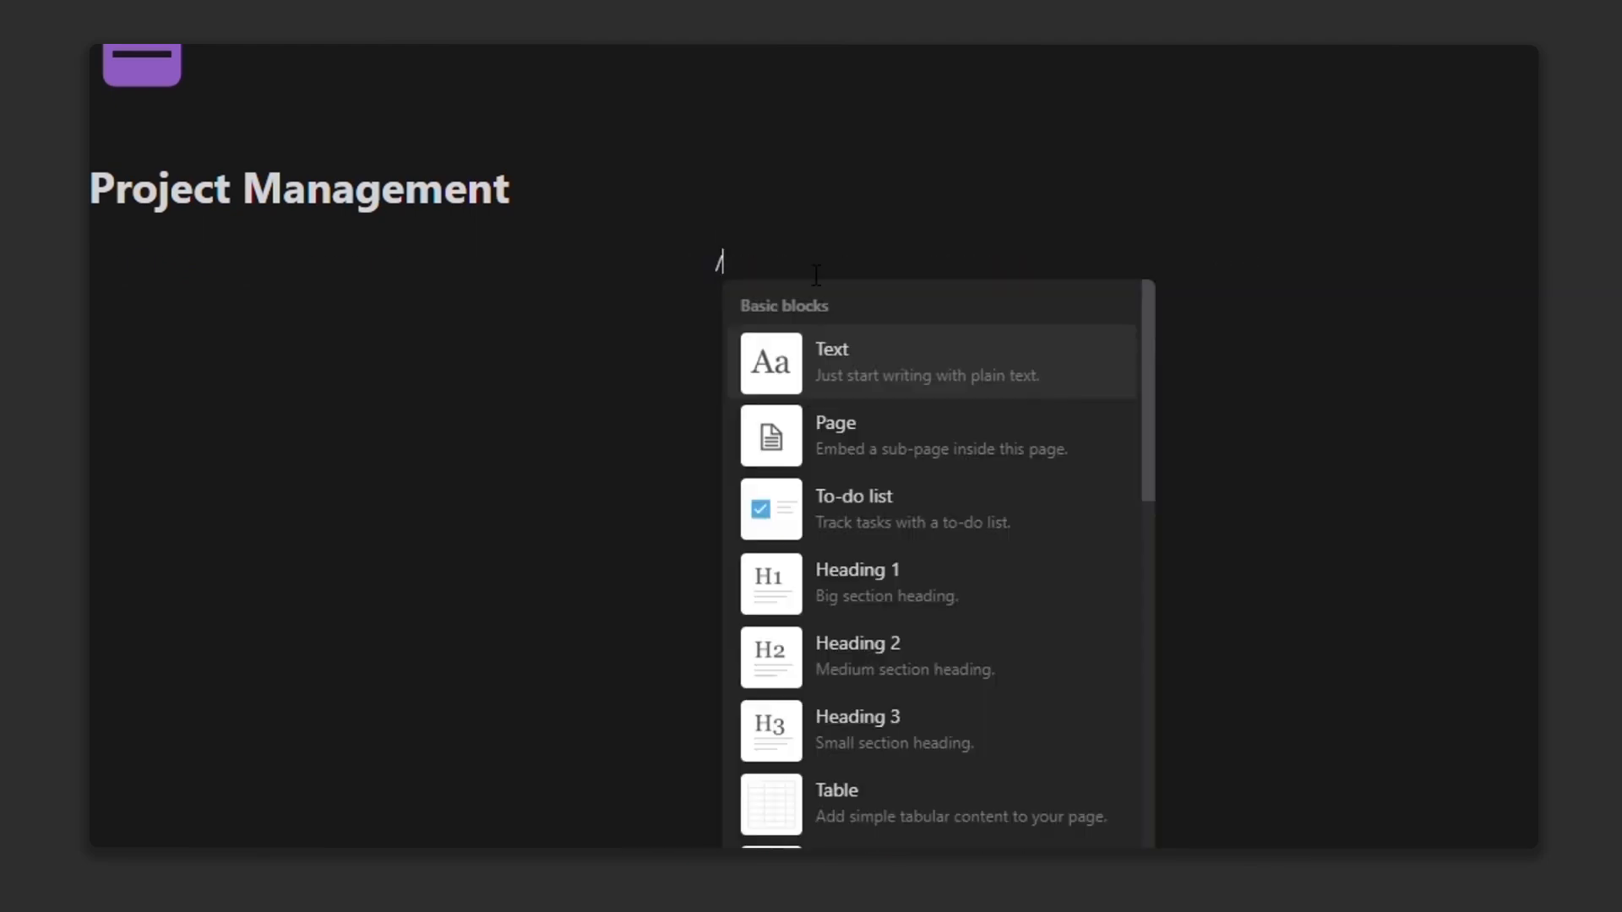
pyautogui.write('head')
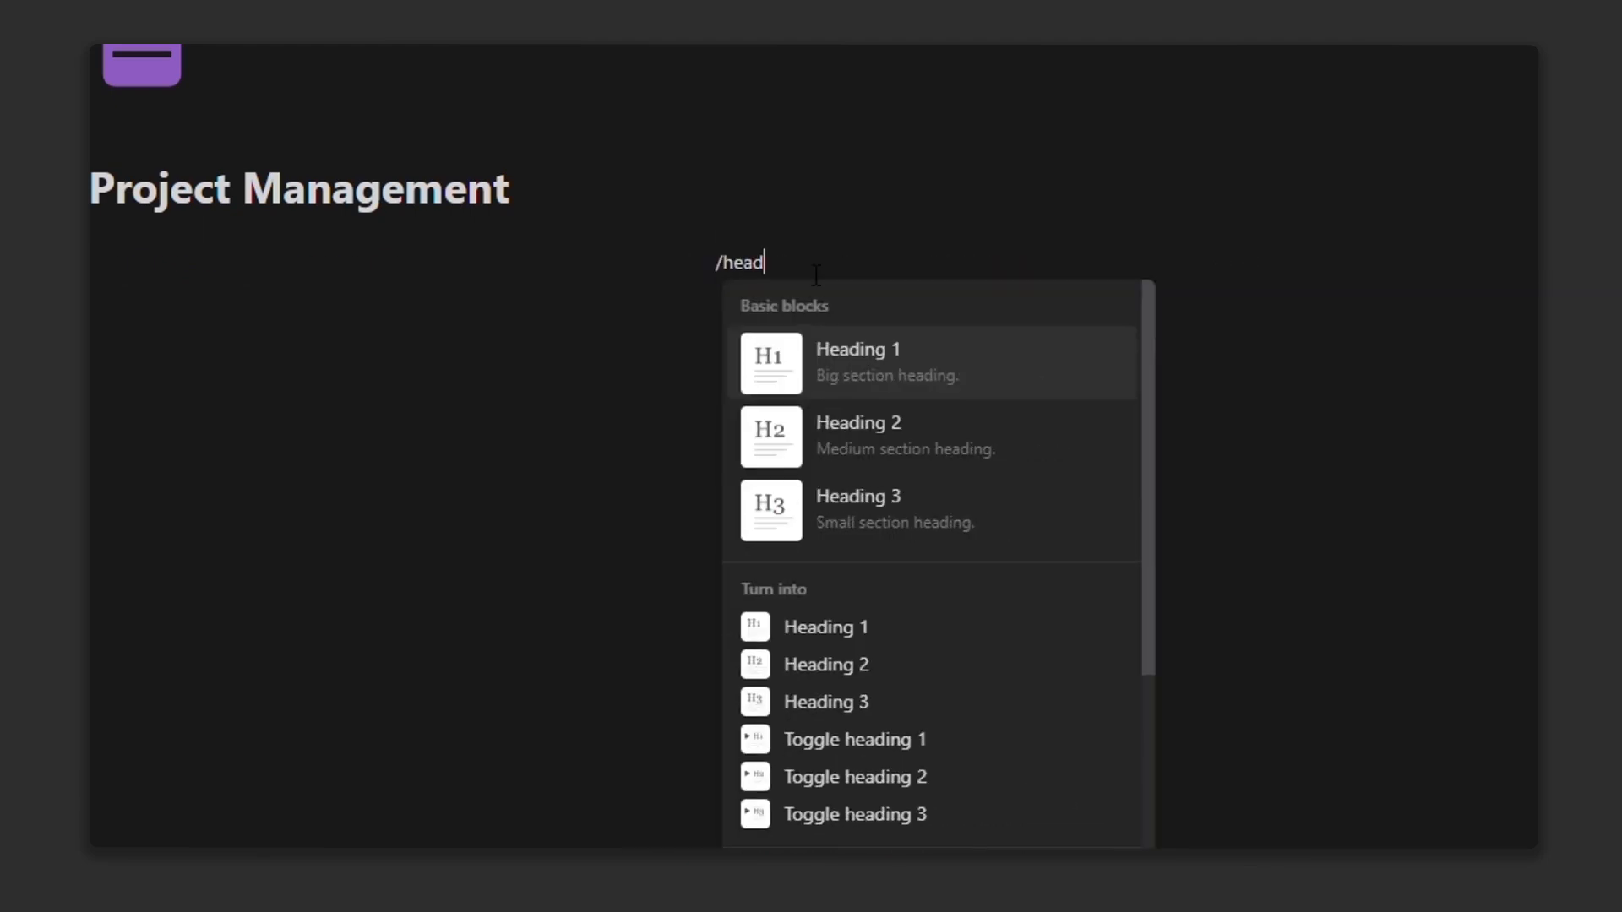
pyautogui.click(933, 500)
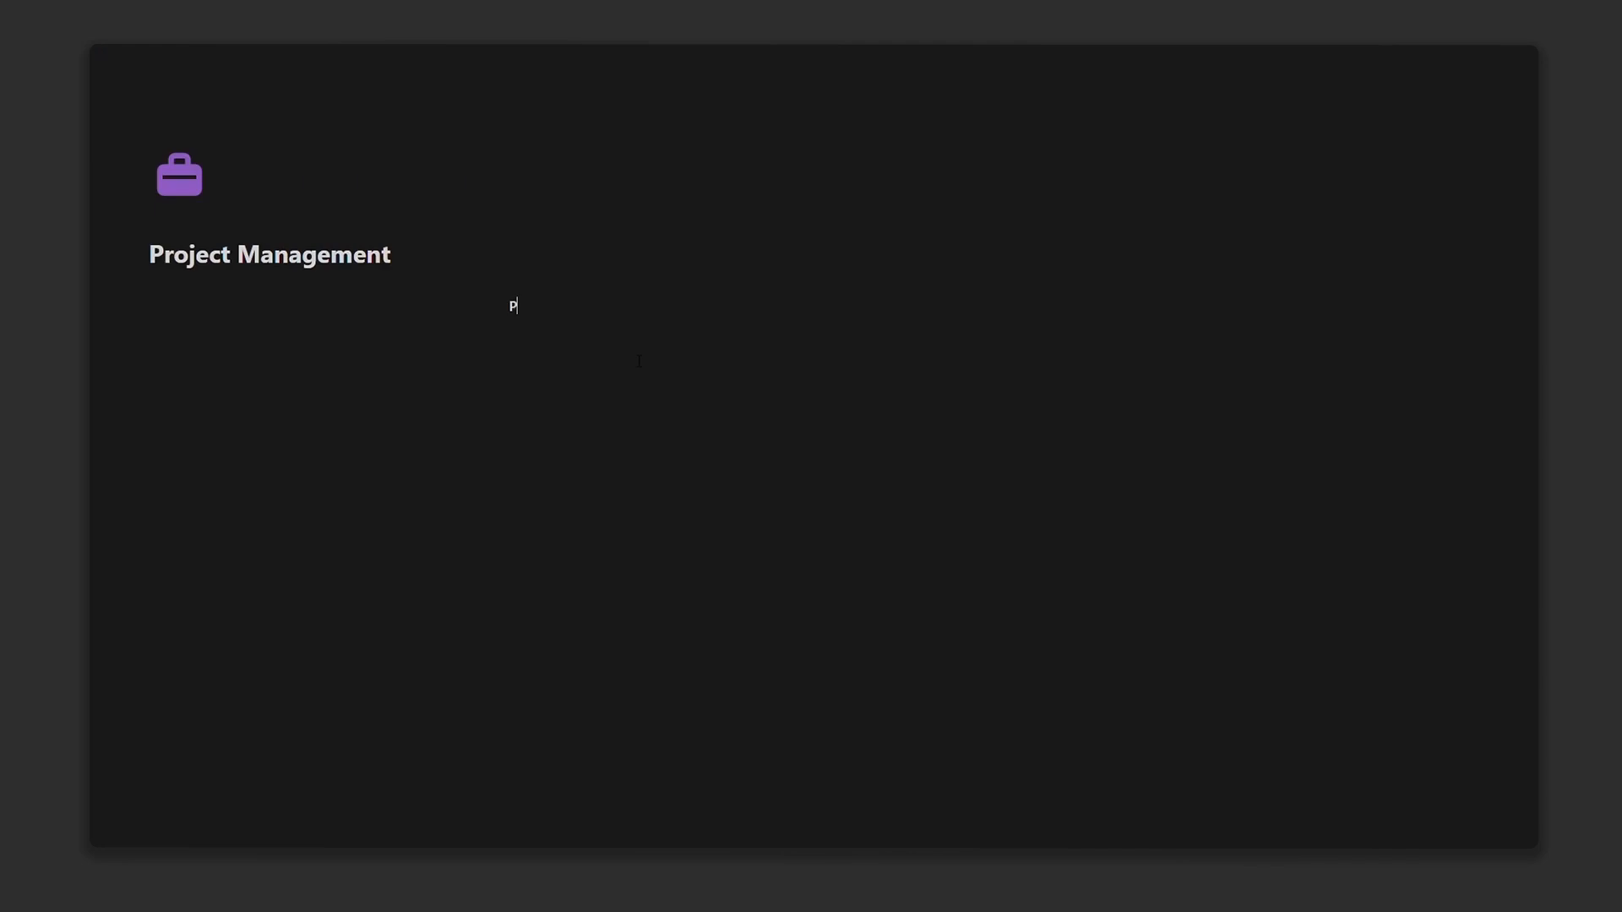
pyautogui.write('Projects')
pyautogui.click(498, 307)
pyautogui.moveTo(439, 411)
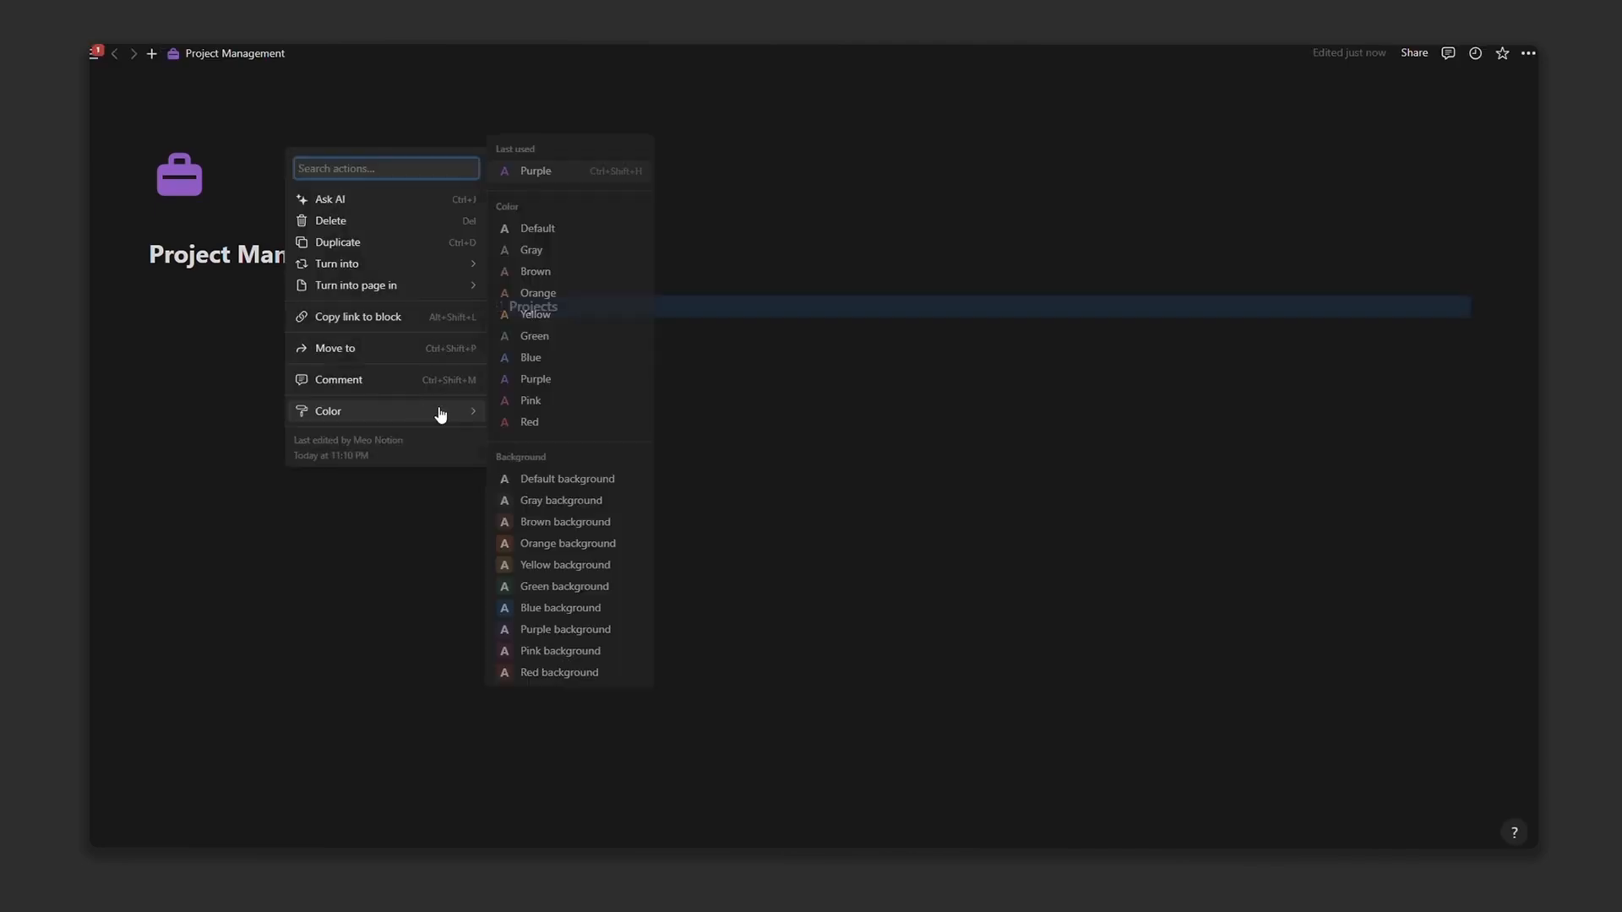
pyautogui.click(543, 614)
pyautogui.click(552, 337)
# Step: Duplicate the Projects heading and rename the copy 'Tasks'
pyautogui.click(498, 306)
pyautogui.click(556, 631)
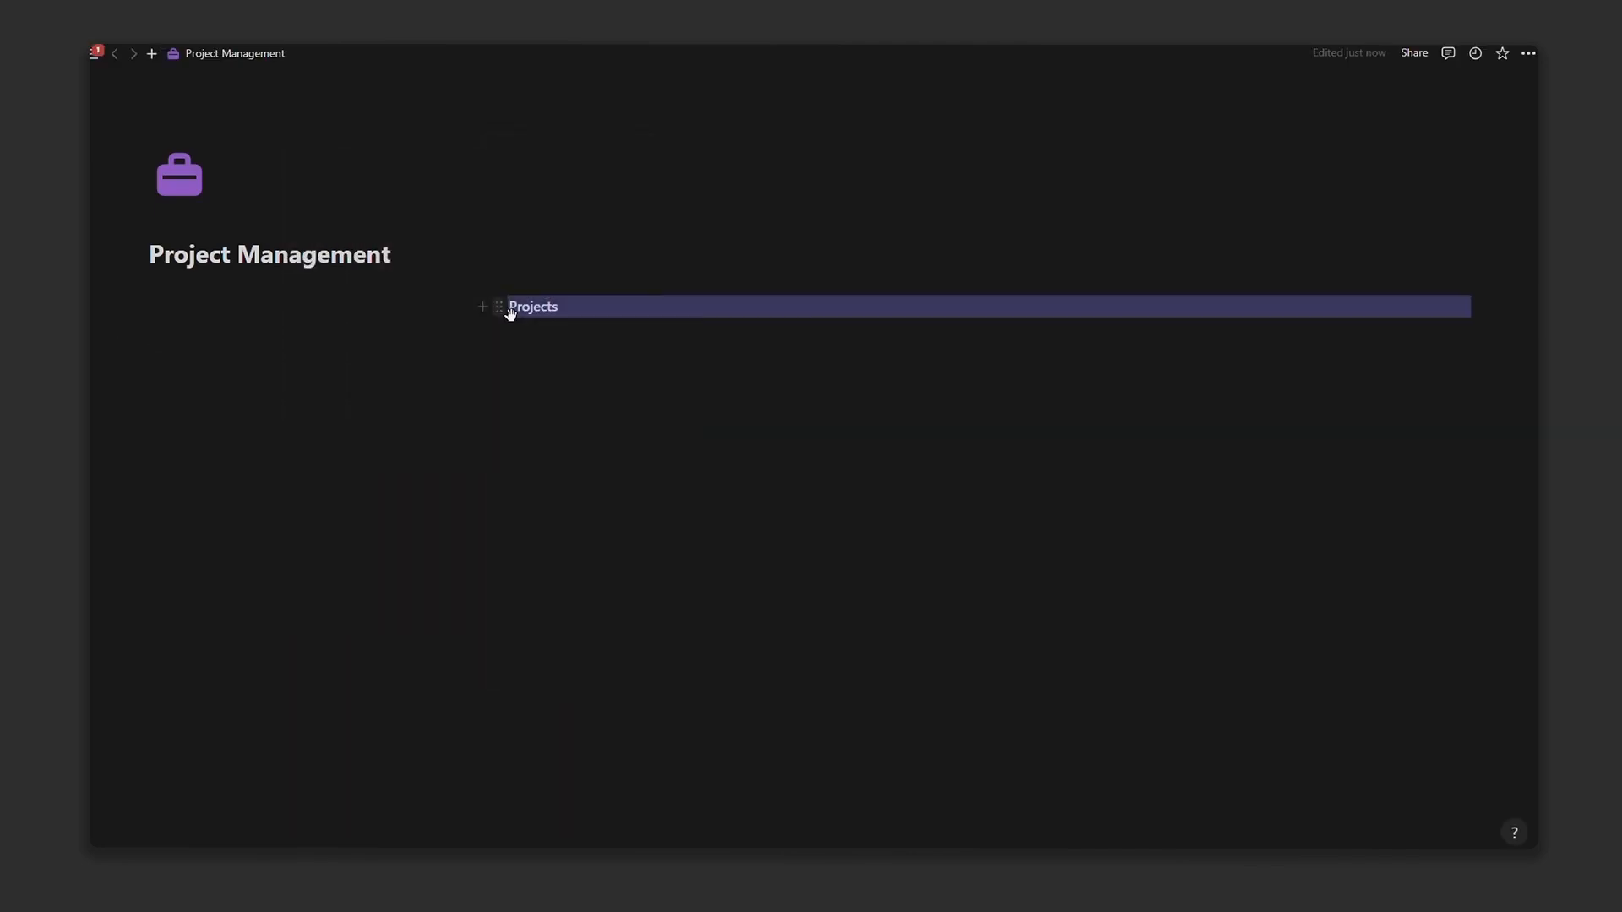
pyautogui.click(499, 307)
pyautogui.click(406, 242)
pyautogui.doubleClick(530, 341)
pyautogui.write('Ta')
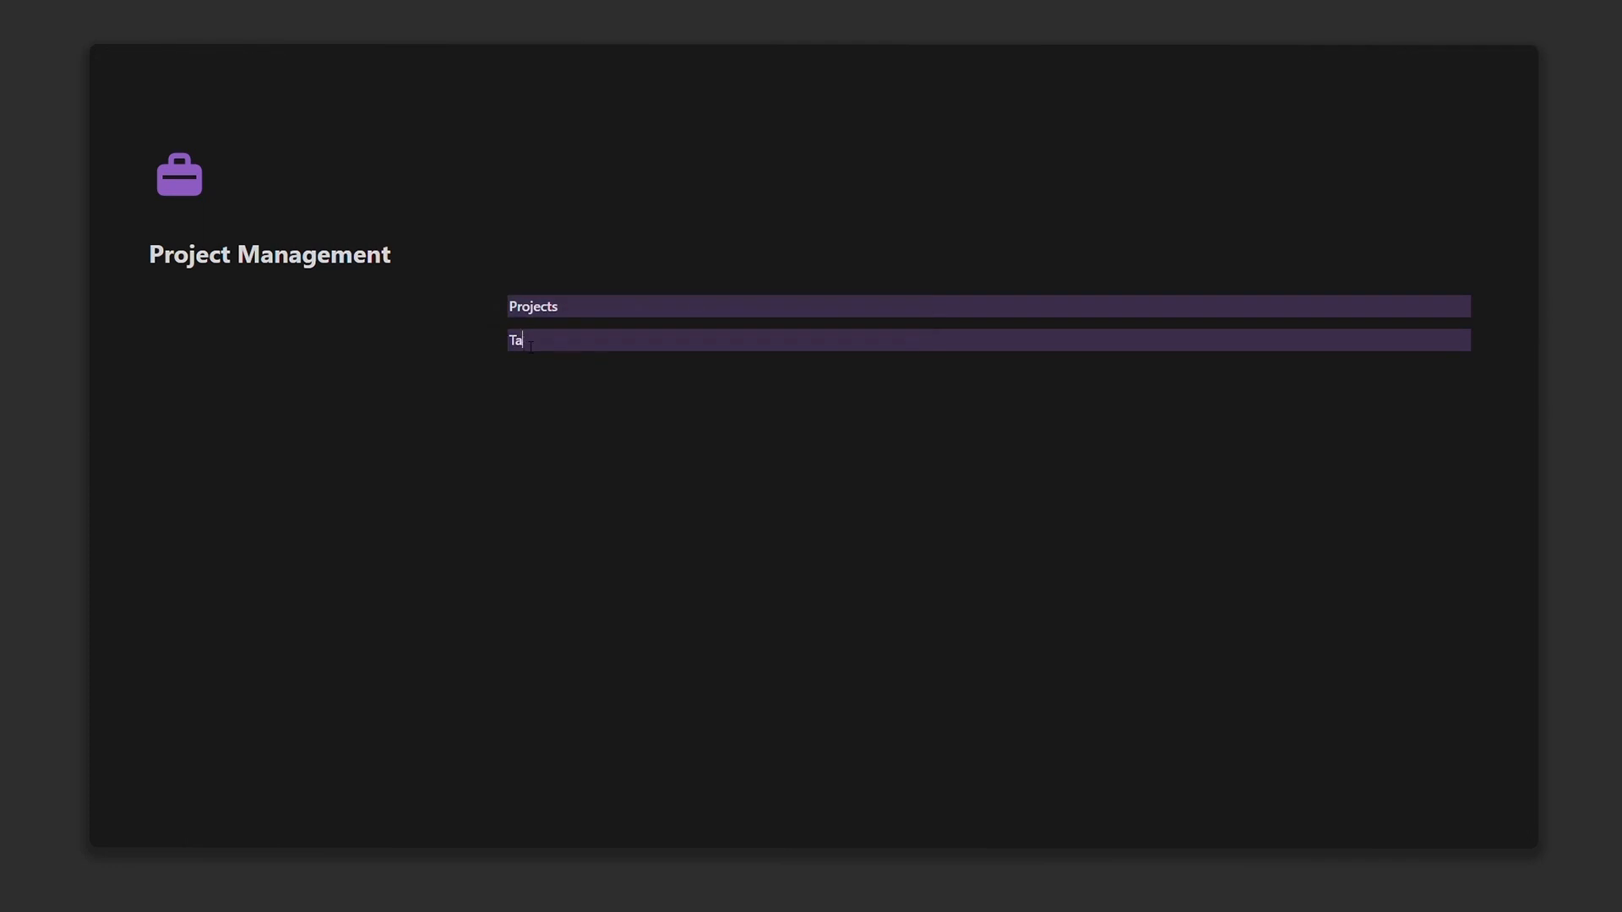
pyautogui.write('sks')
pyautogui.click(488, 307)
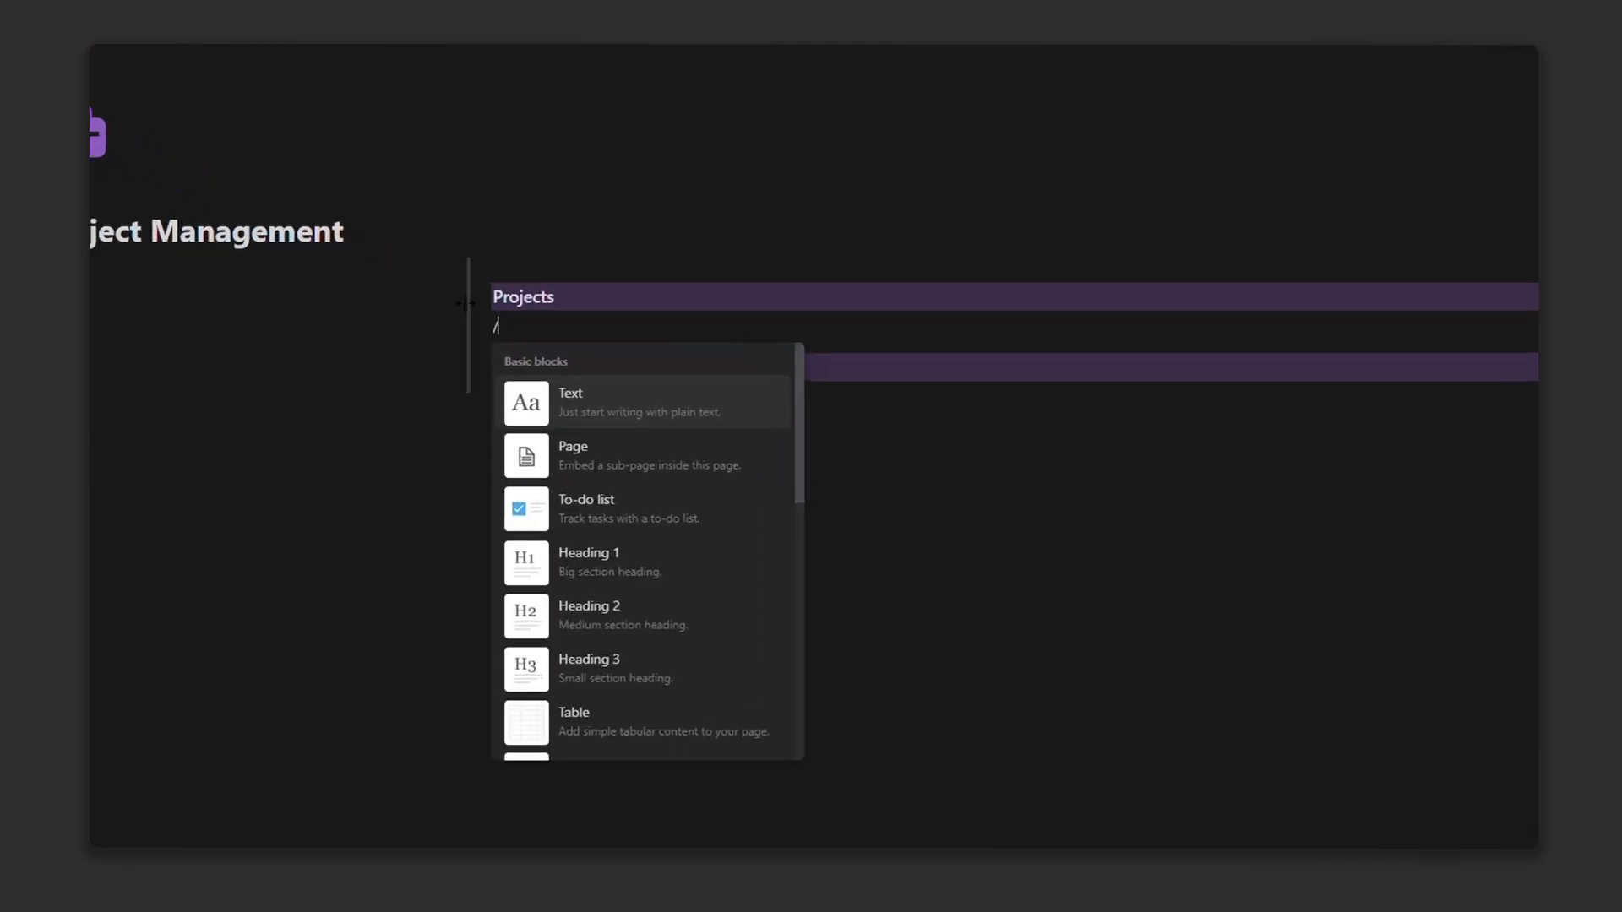
# Step: Insert an inline database under Projects, hide its title and narrow the Name column
pyautogui.write('data')
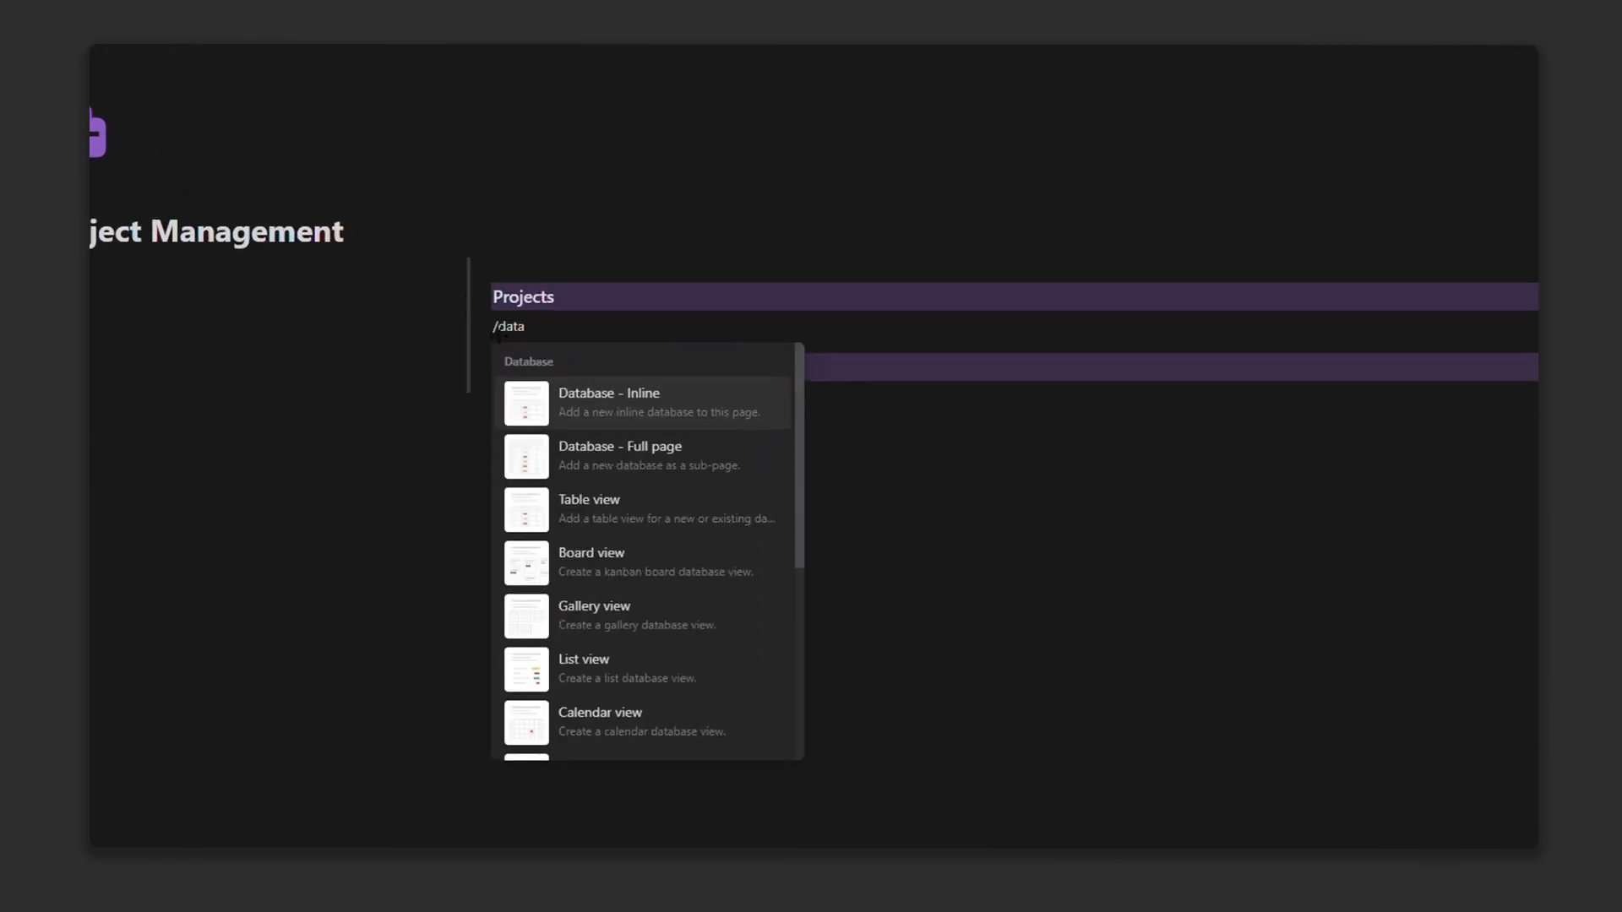
pyautogui.click(648, 419)
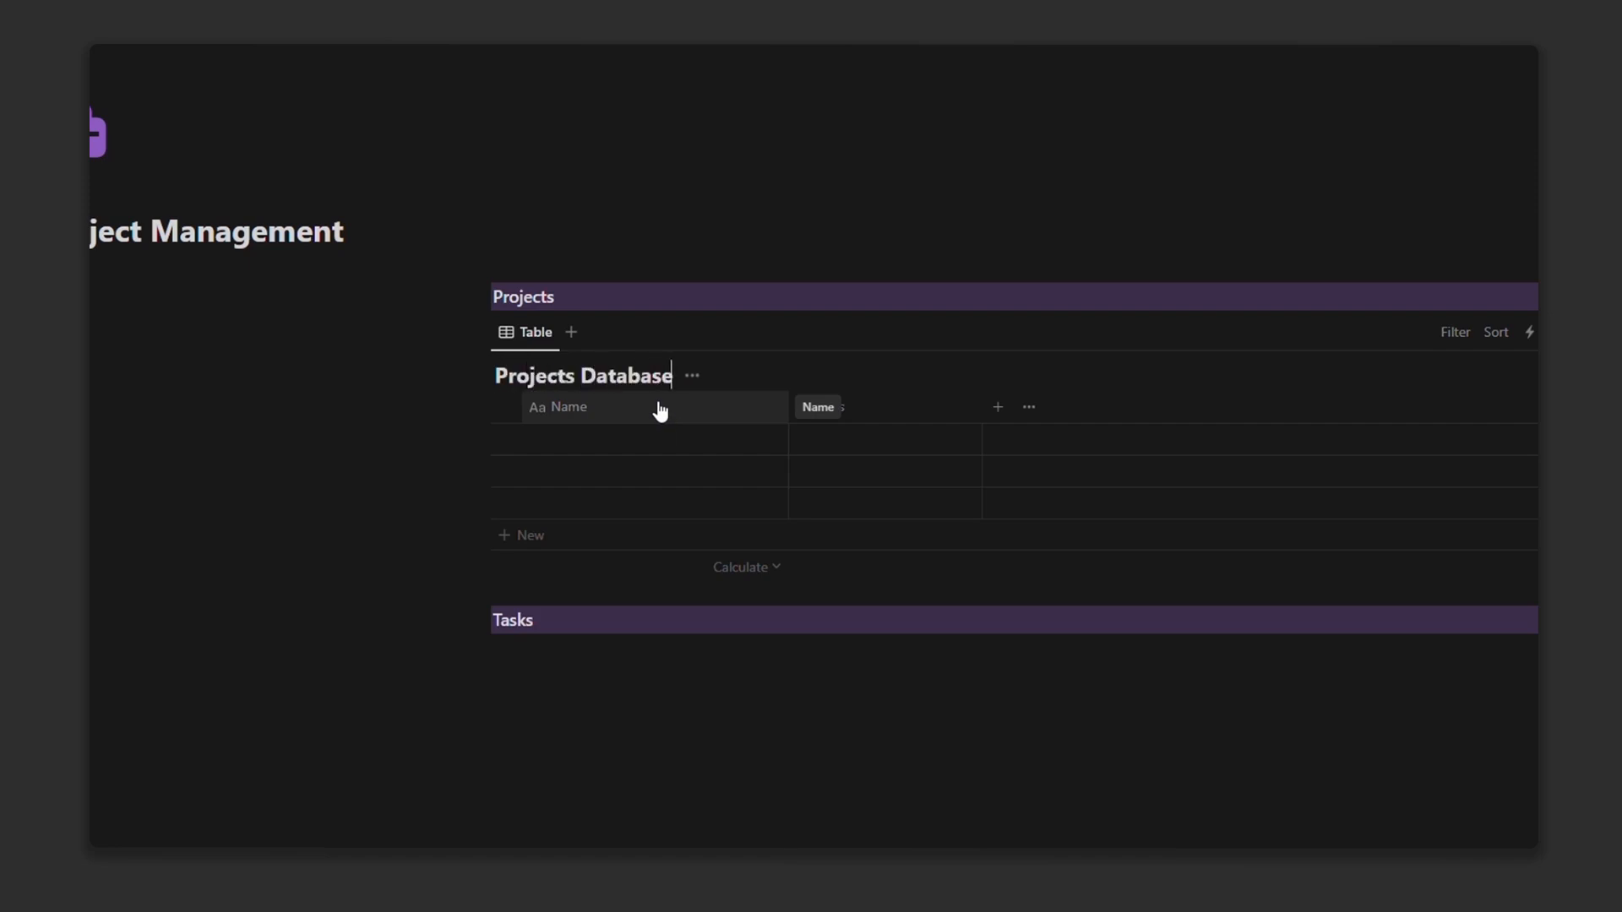
pyautogui.click(692, 375)
pyautogui.click(652, 474)
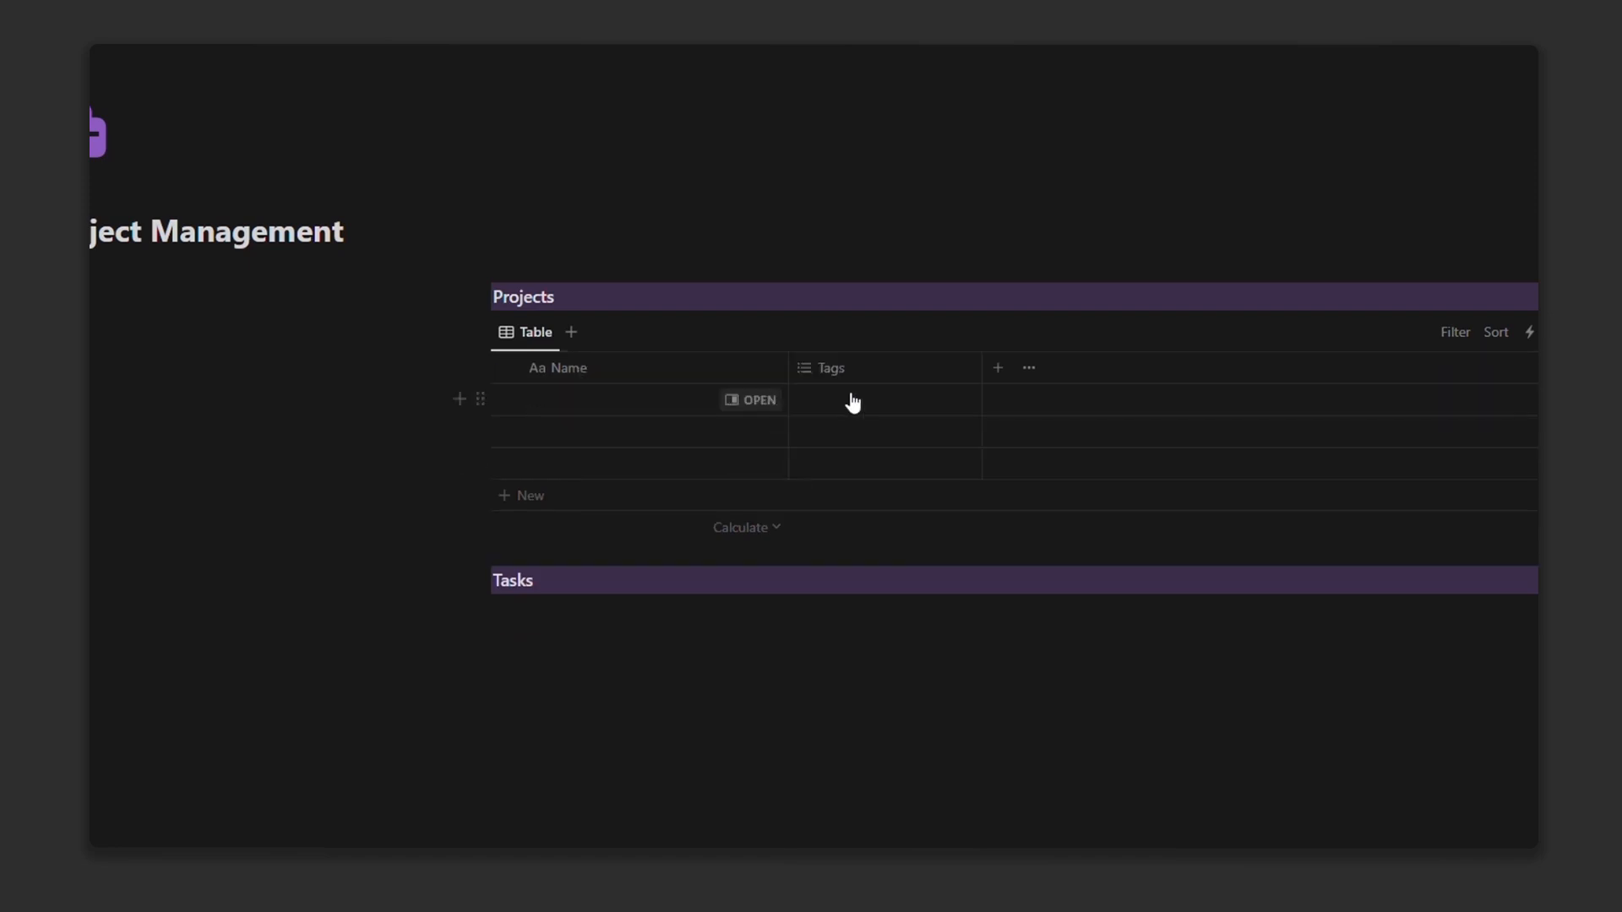
pyautogui.click(791, 370)
pyautogui.moveTo(789, 370); pyautogui.dragTo(660, 369)
# Step: Change the Tags column into a Status property
pyautogui.click(696, 365)
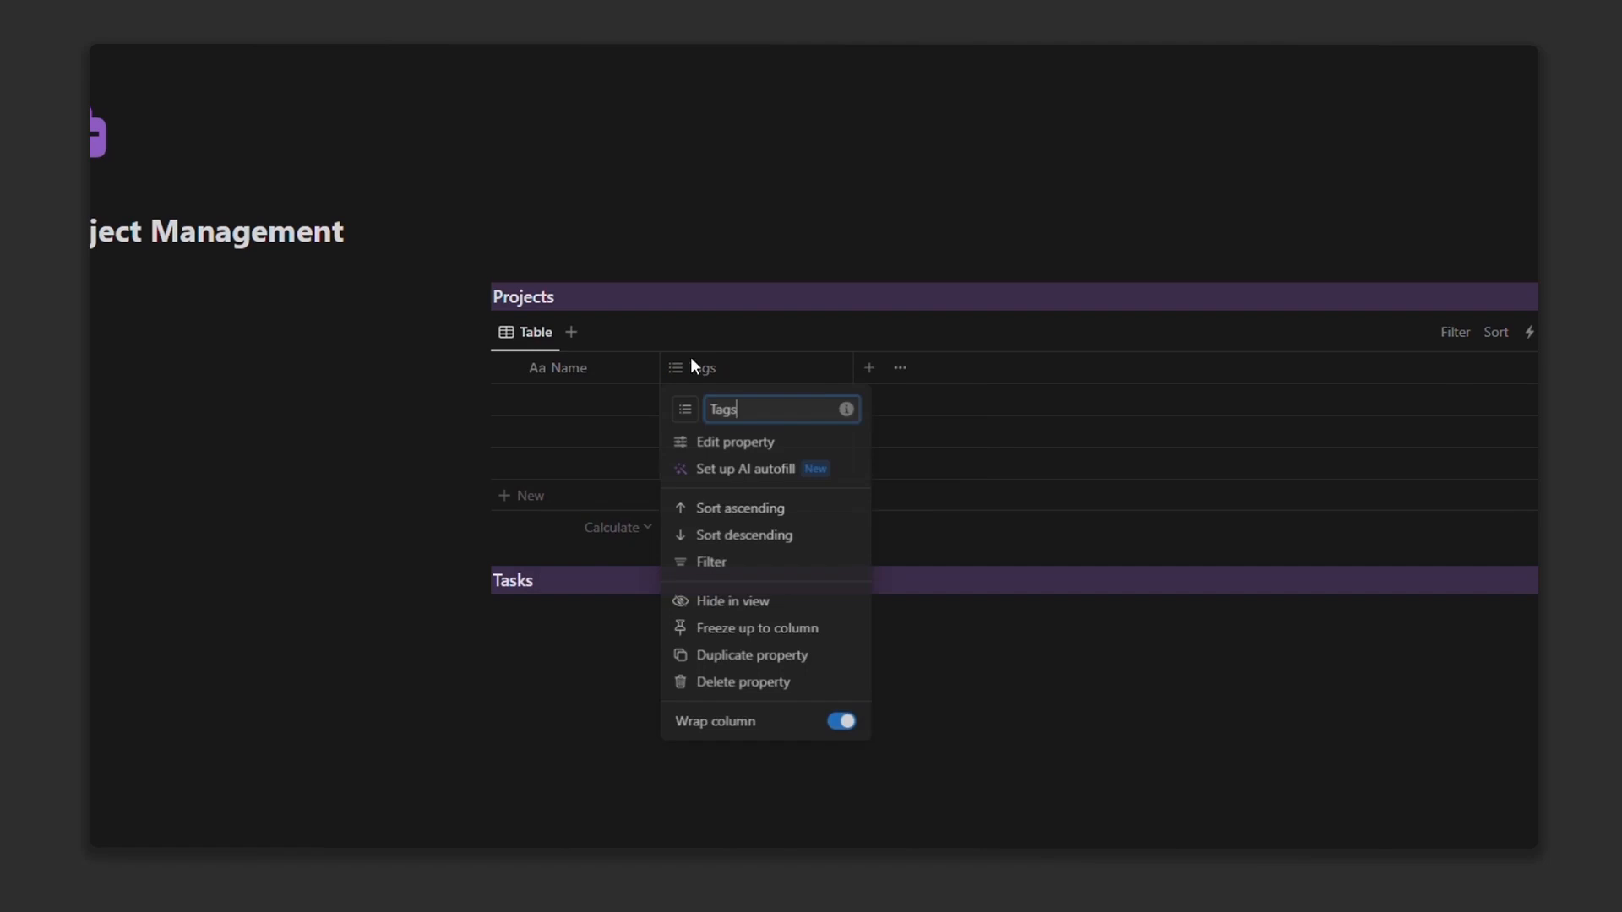
pyautogui.click(725, 444)
pyautogui.click(1495, 452)
pyautogui.scroll(-3, 1495, 479)
pyautogui.scroll(2, 1495, 544)
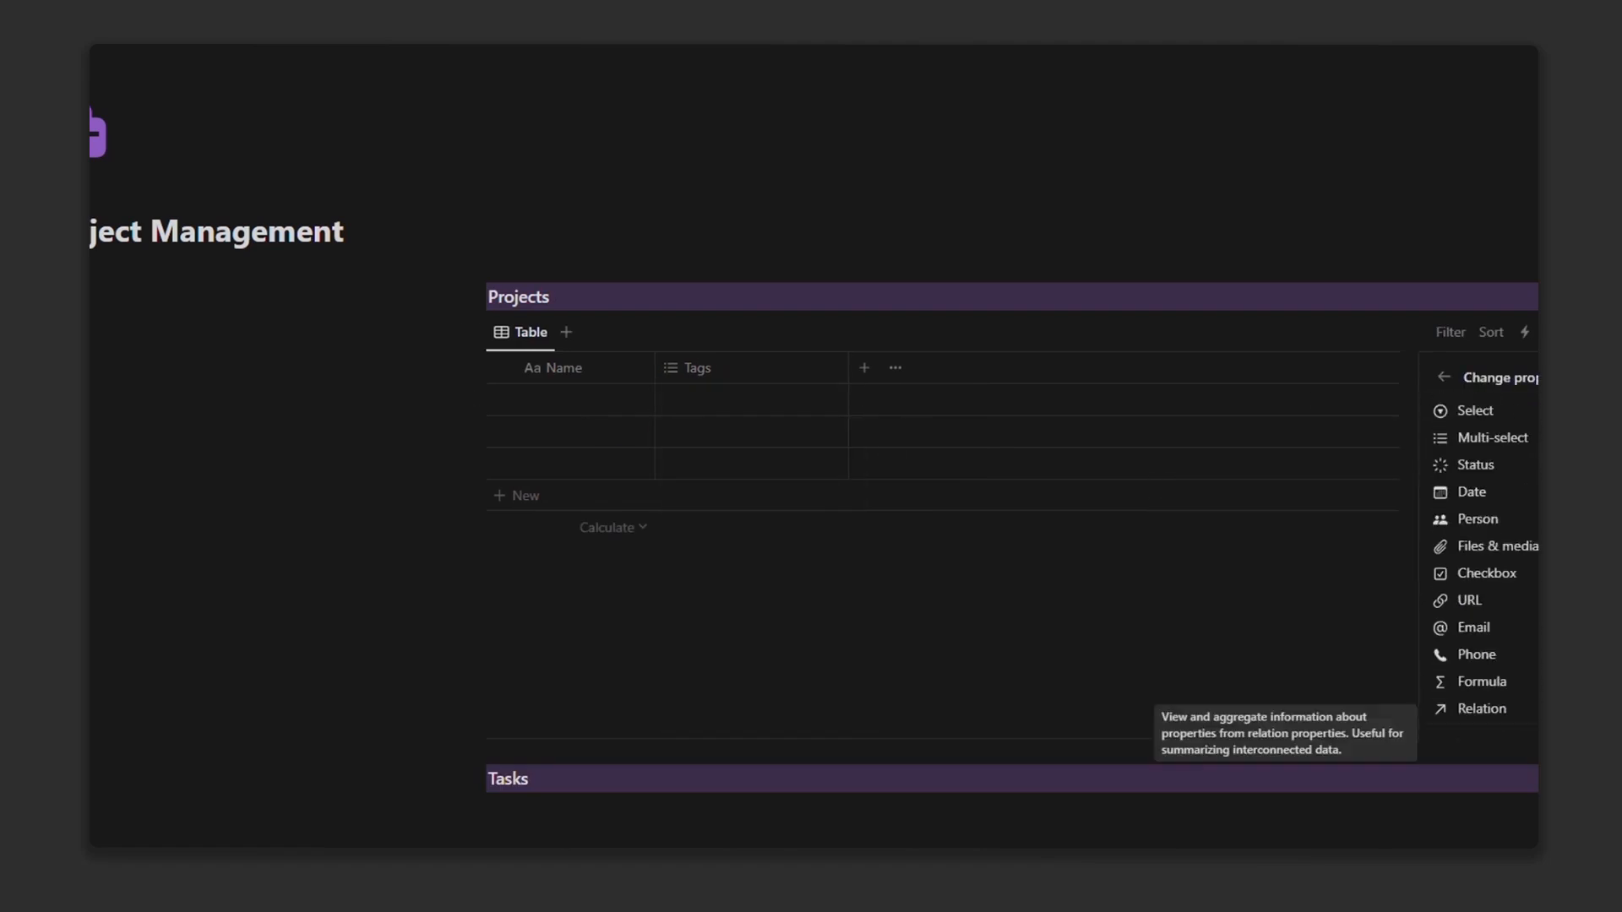
pyautogui.click(1521, 471)
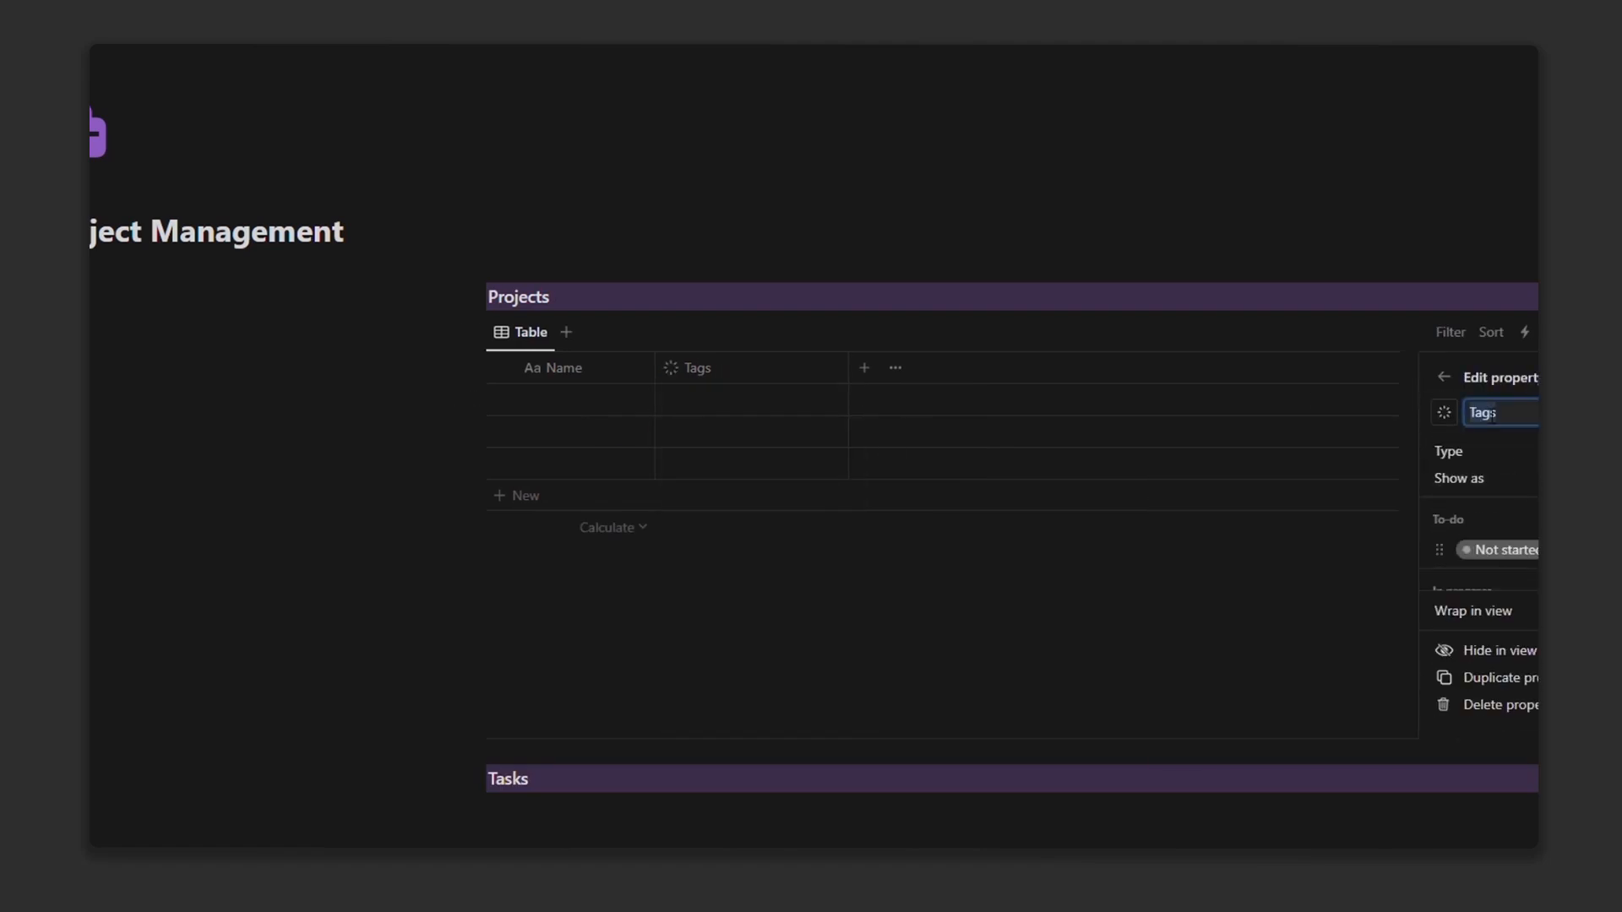
pyautogui.press('Escape')
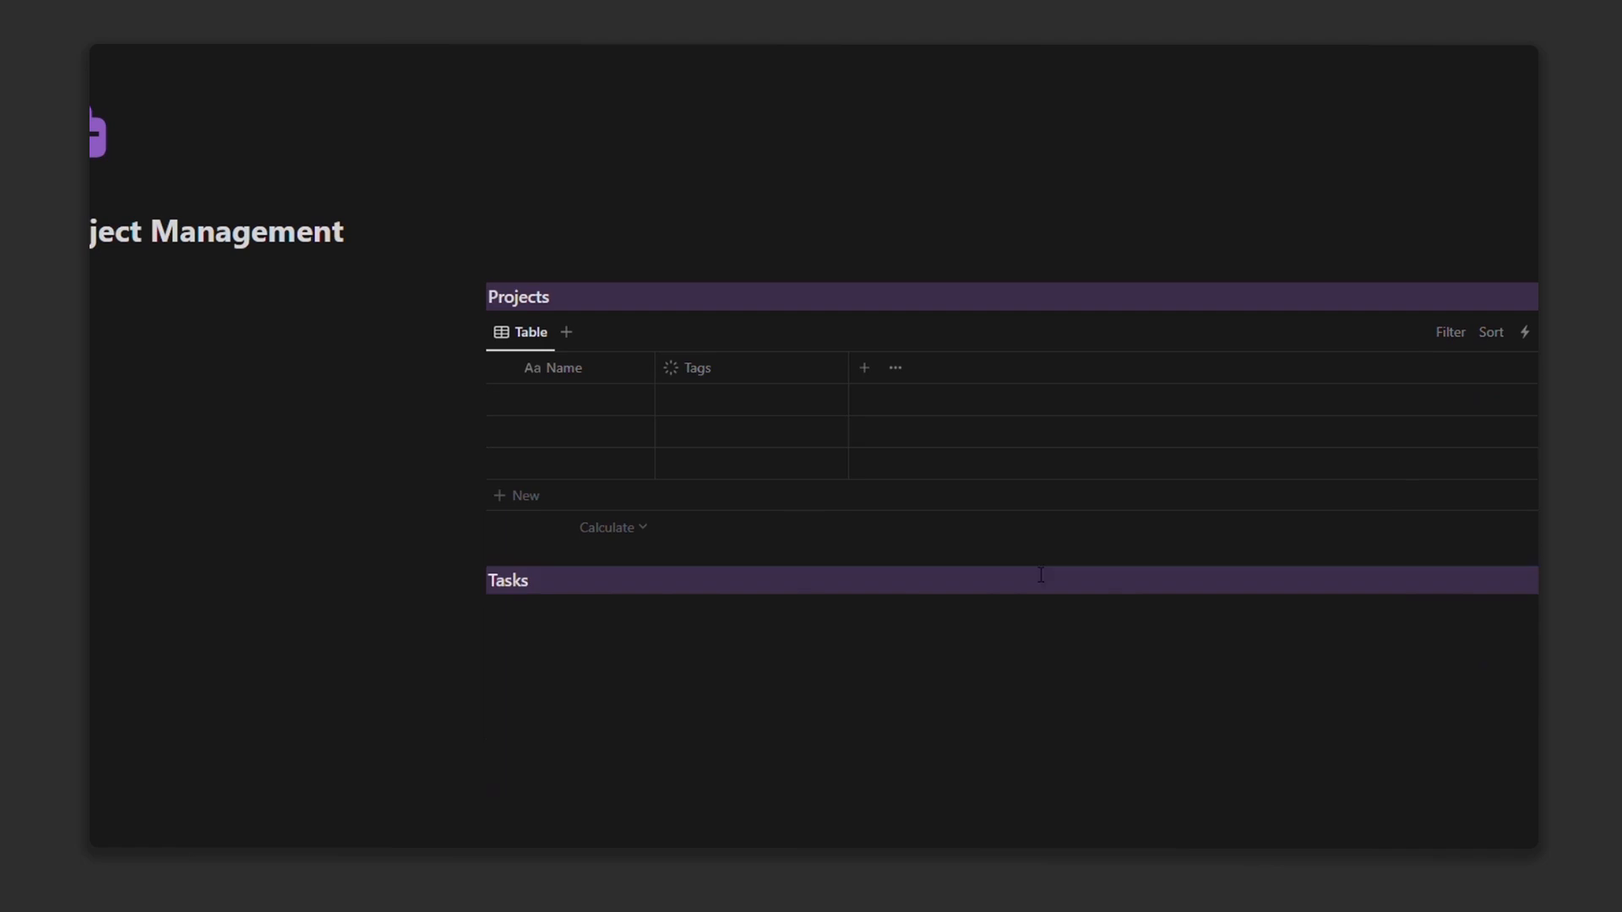
pyautogui.press('Escape')
pyautogui.click(707, 676)
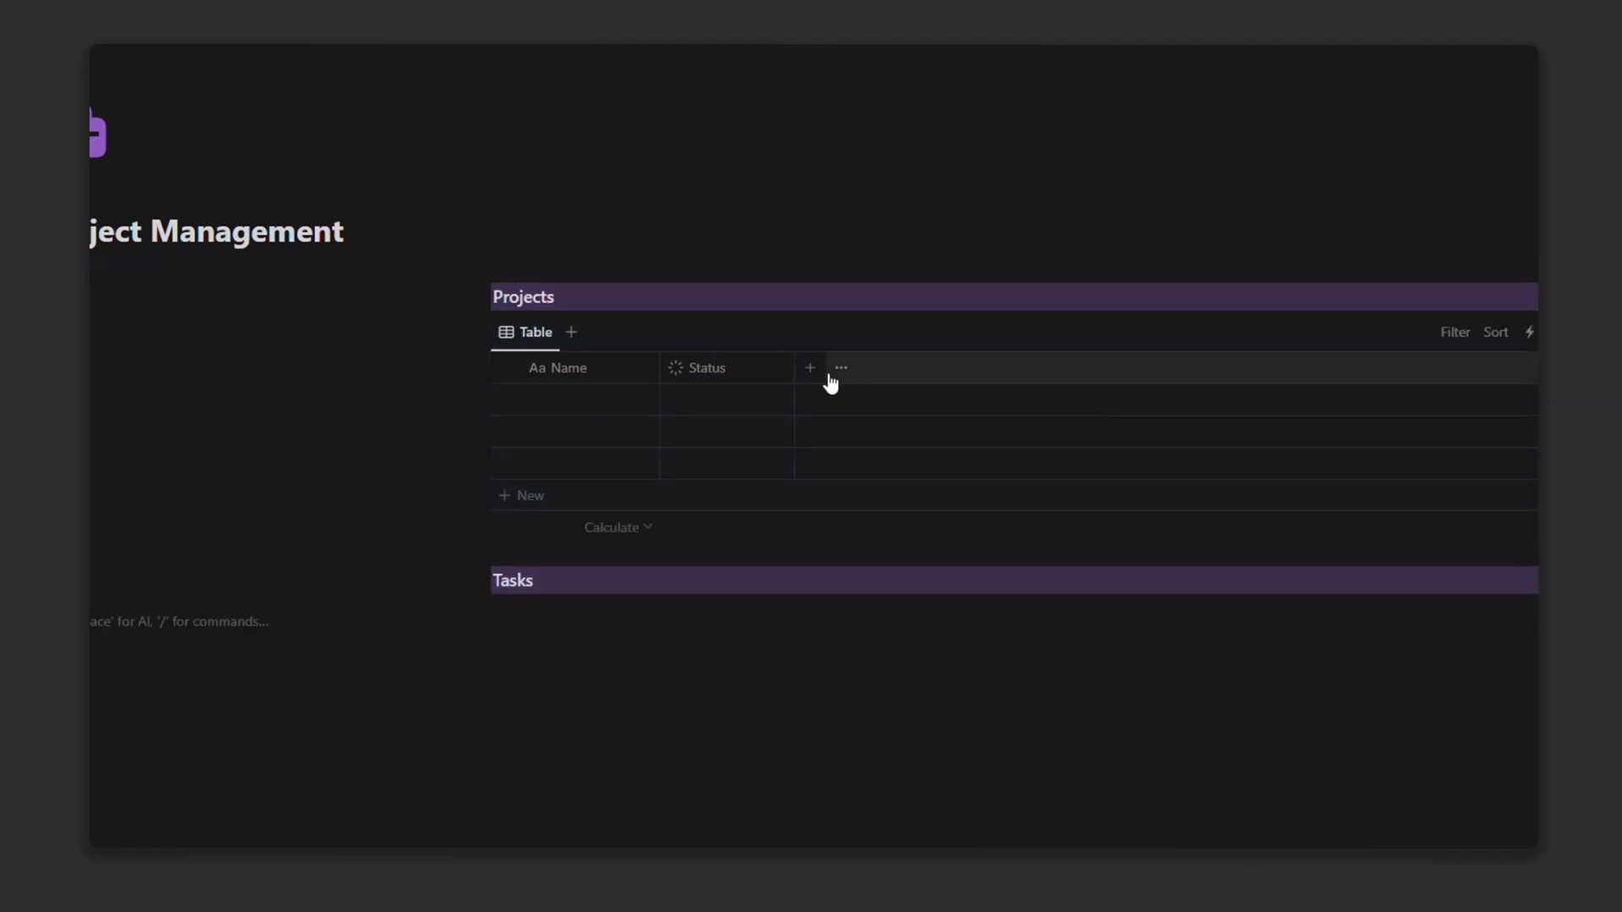
# Step: Add a Date property named Due Date and narrow its column
pyautogui.click(807, 368)
pyautogui.scroll(-5, 1487, 526)
pyautogui.scroll(2, 1487, 517)
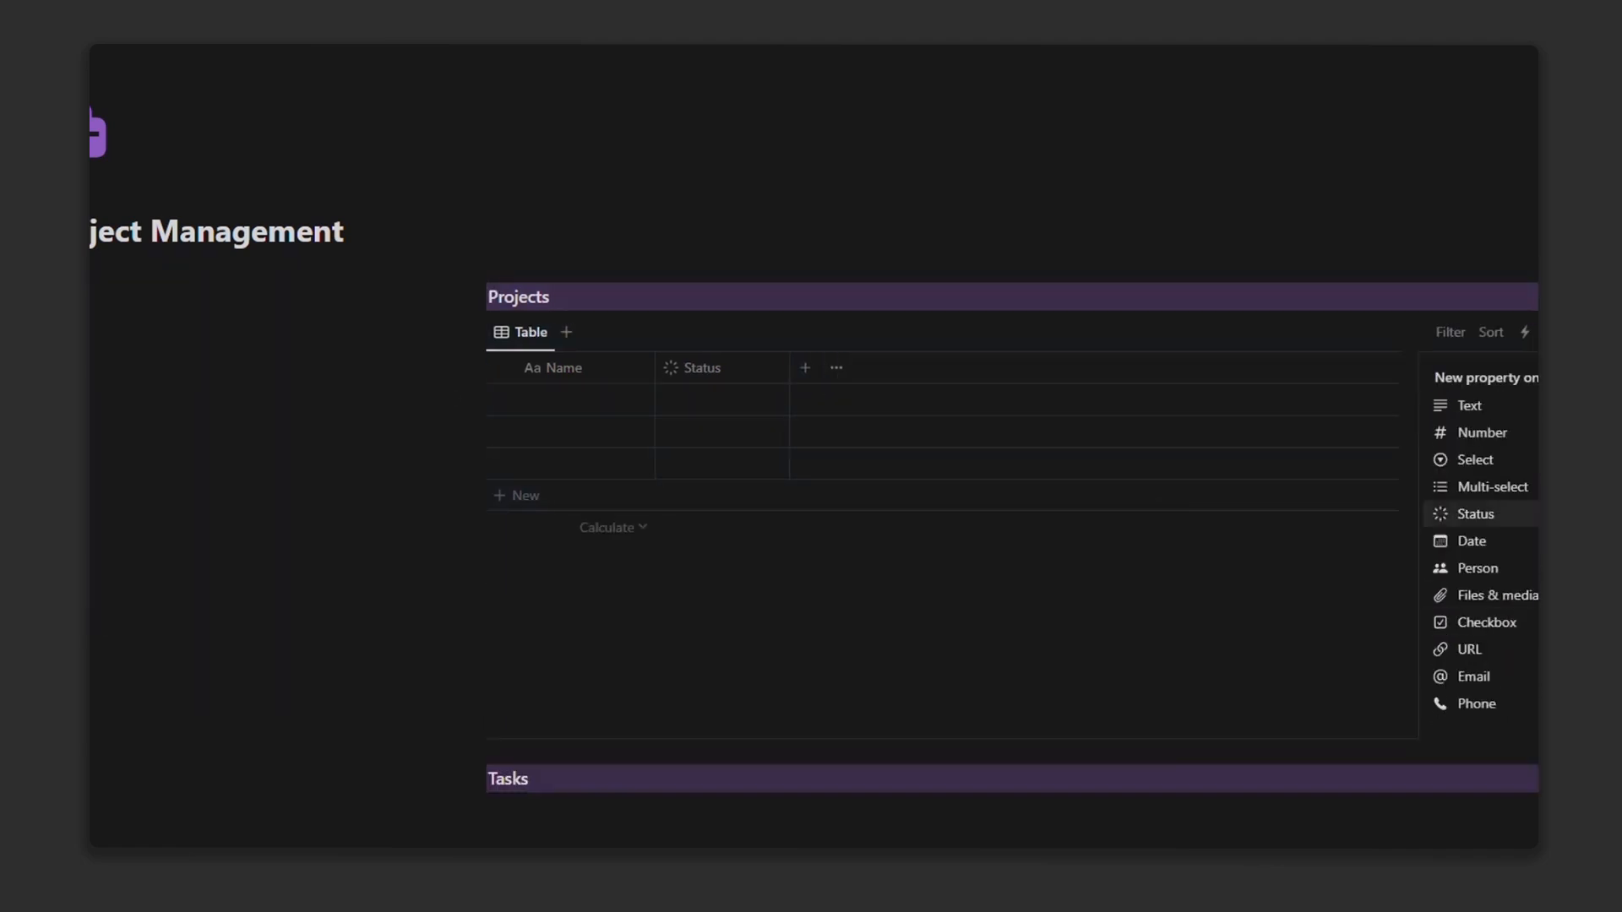
pyautogui.click(1474, 544)
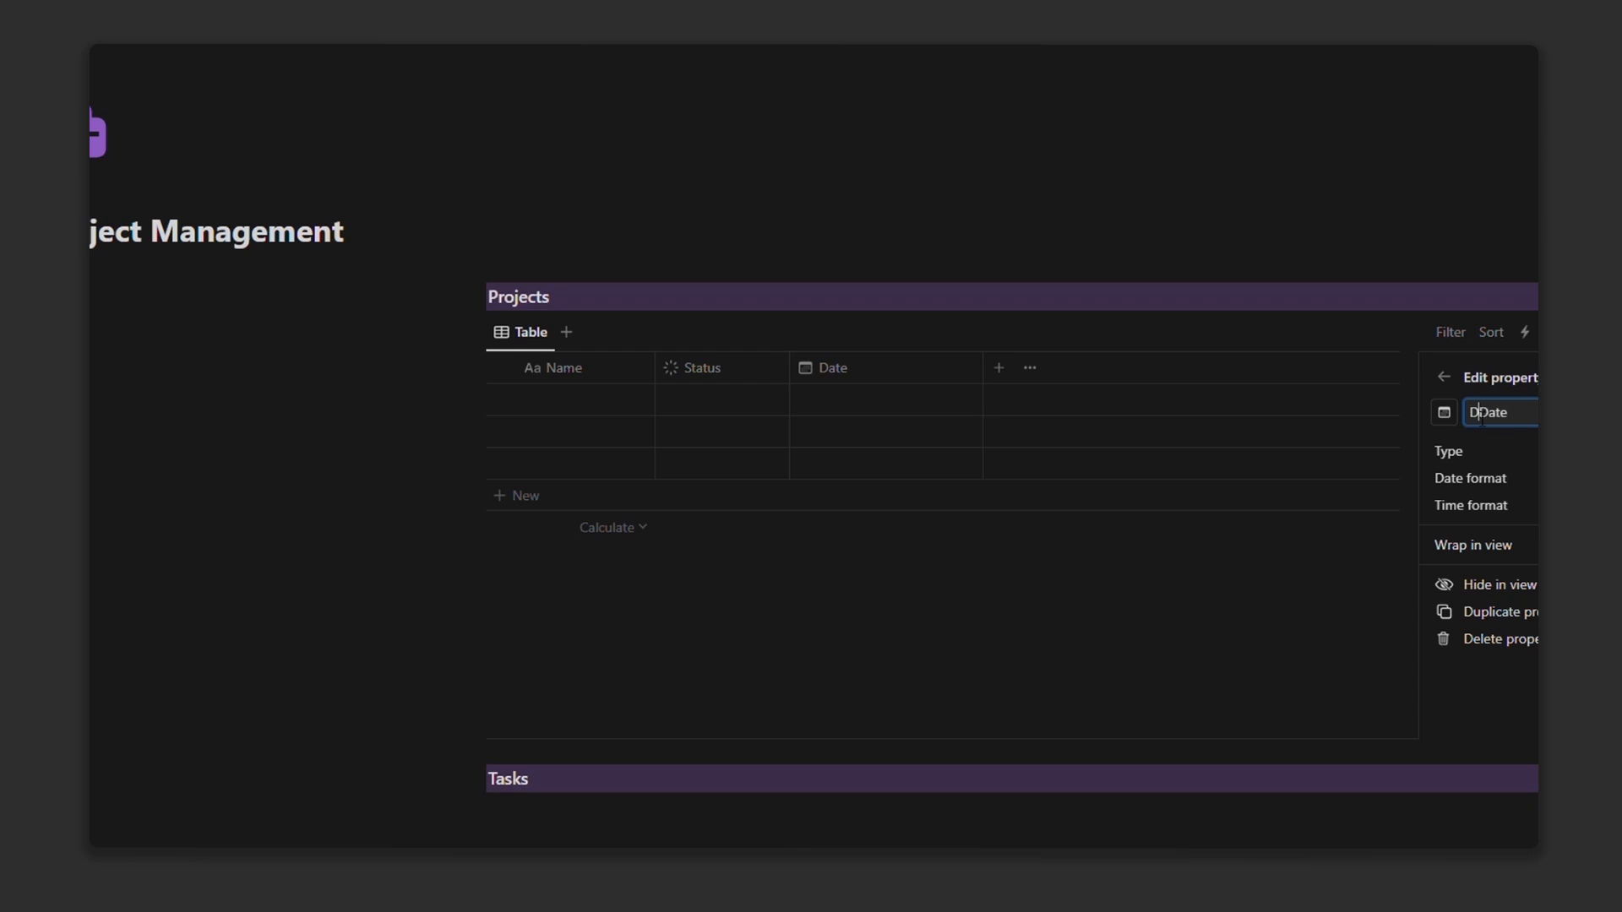
pyautogui.click(1353, 571)
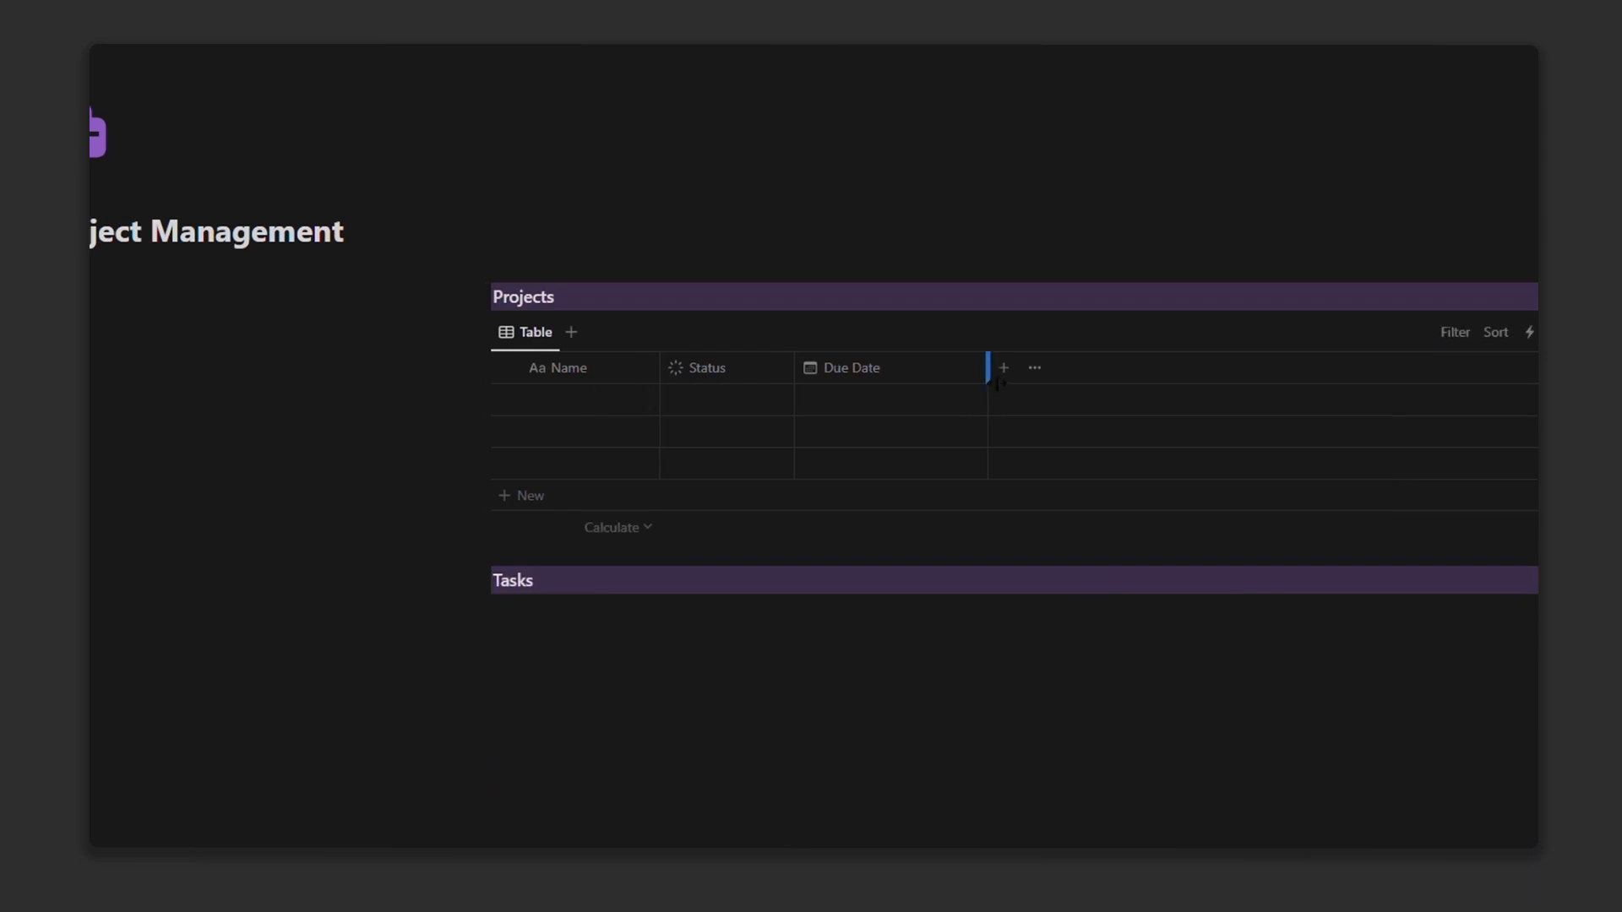
pyautogui.moveTo(987, 371); pyautogui.dragTo(918, 385)
# Step: Cancel an extra new property and begin a second database with /data
pyautogui.click(936, 368)
pyautogui.scroll(-5, 1483, 549)
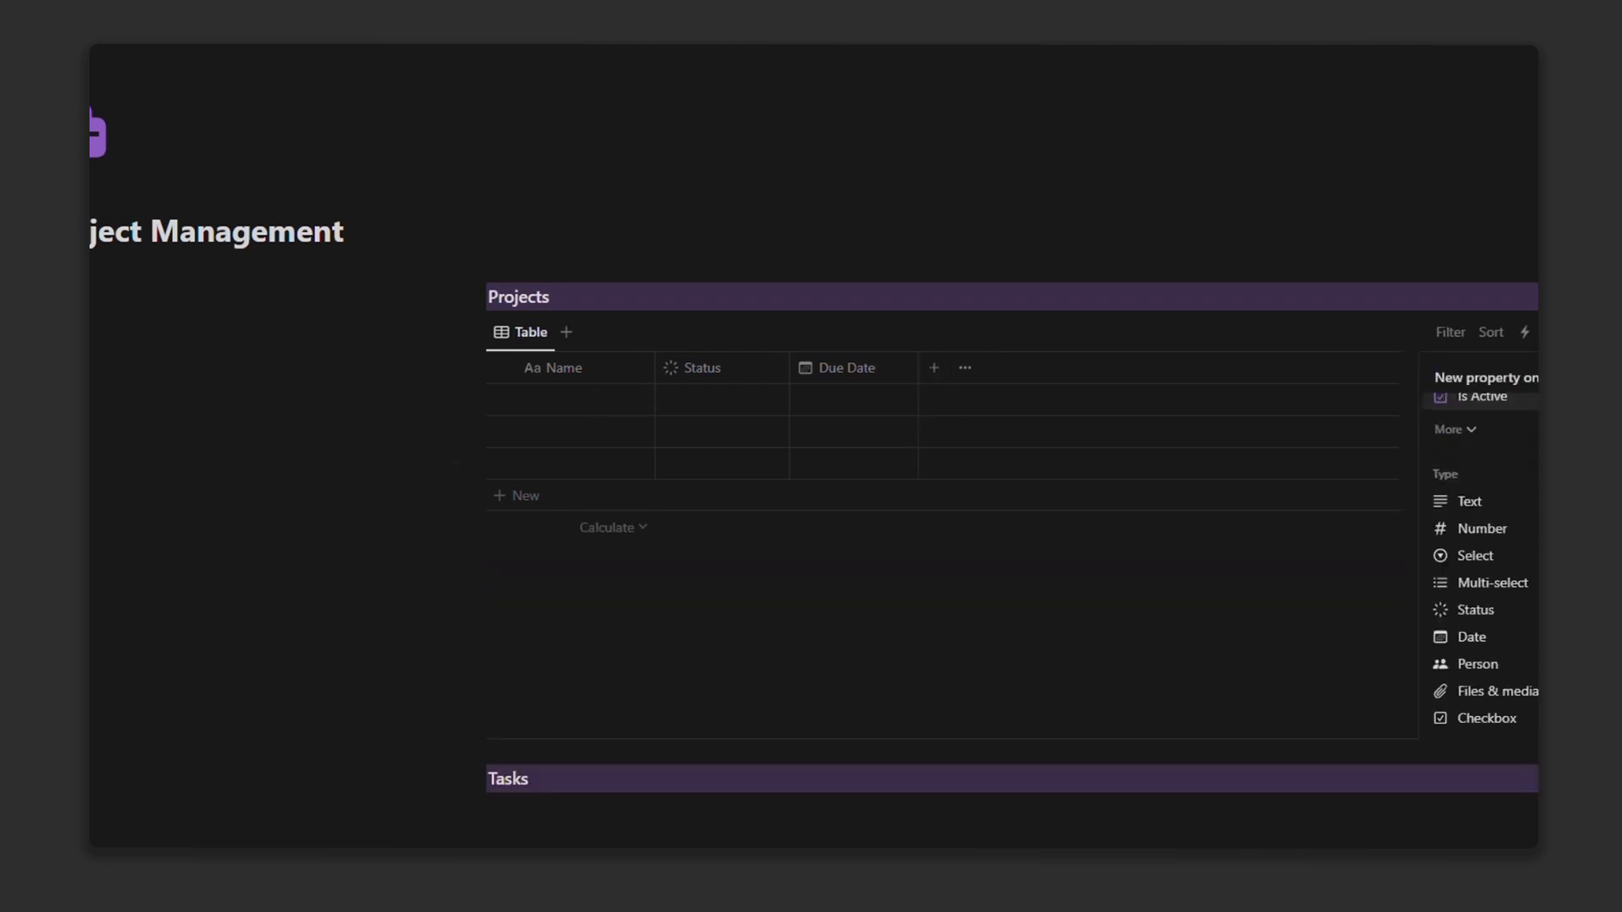
pyautogui.scroll(3, 1483, 549)
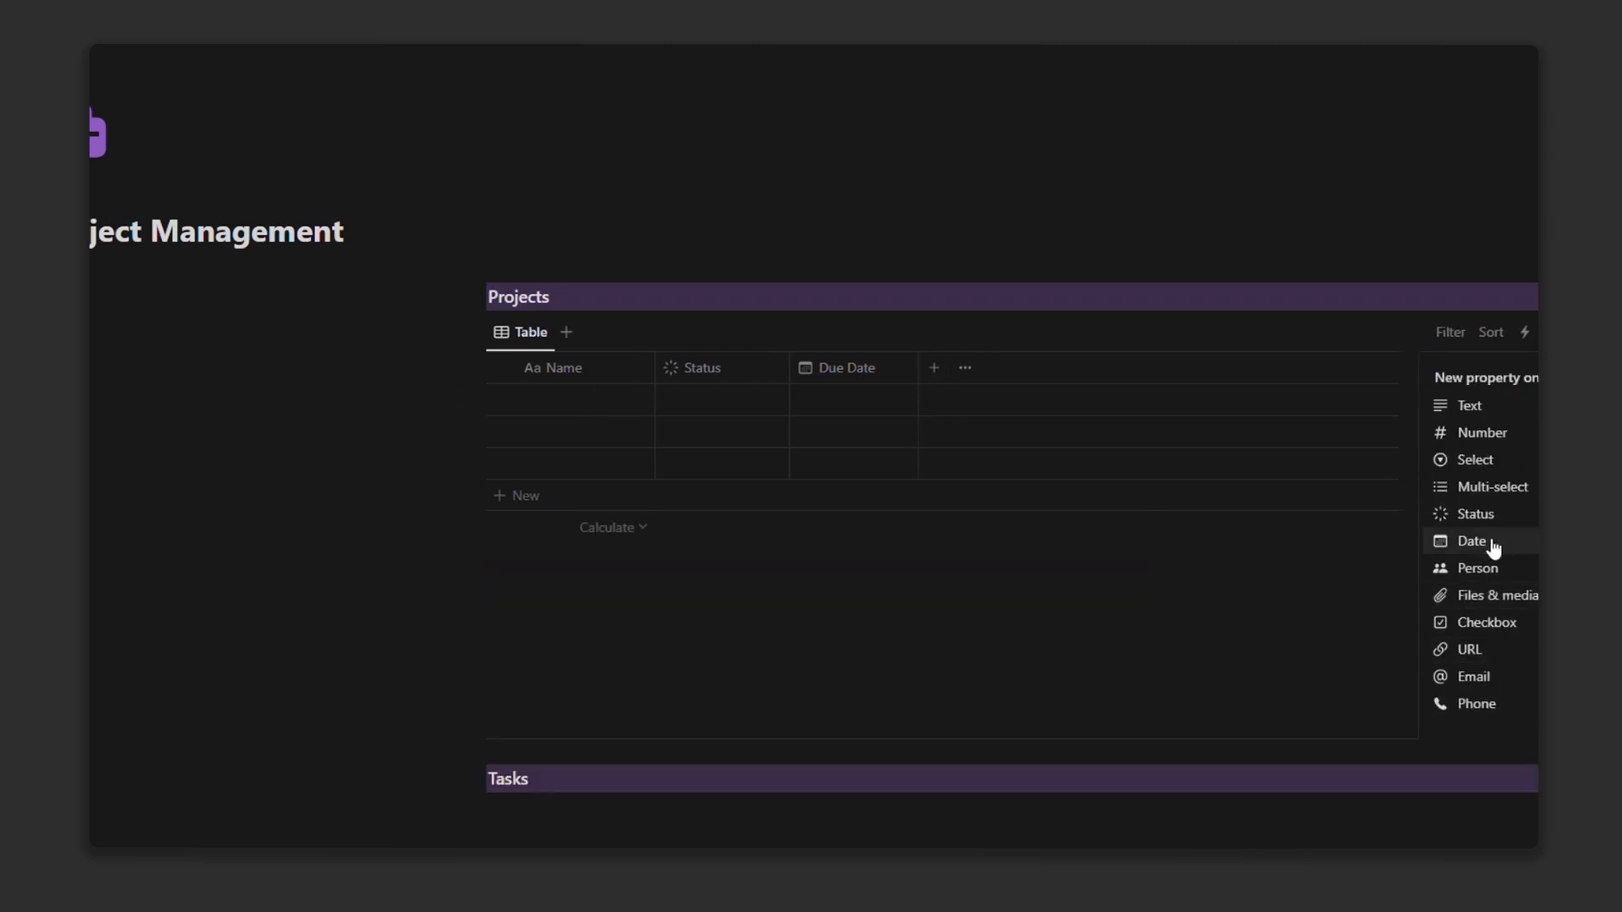
pyautogui.scroll(4, 1470, 488)
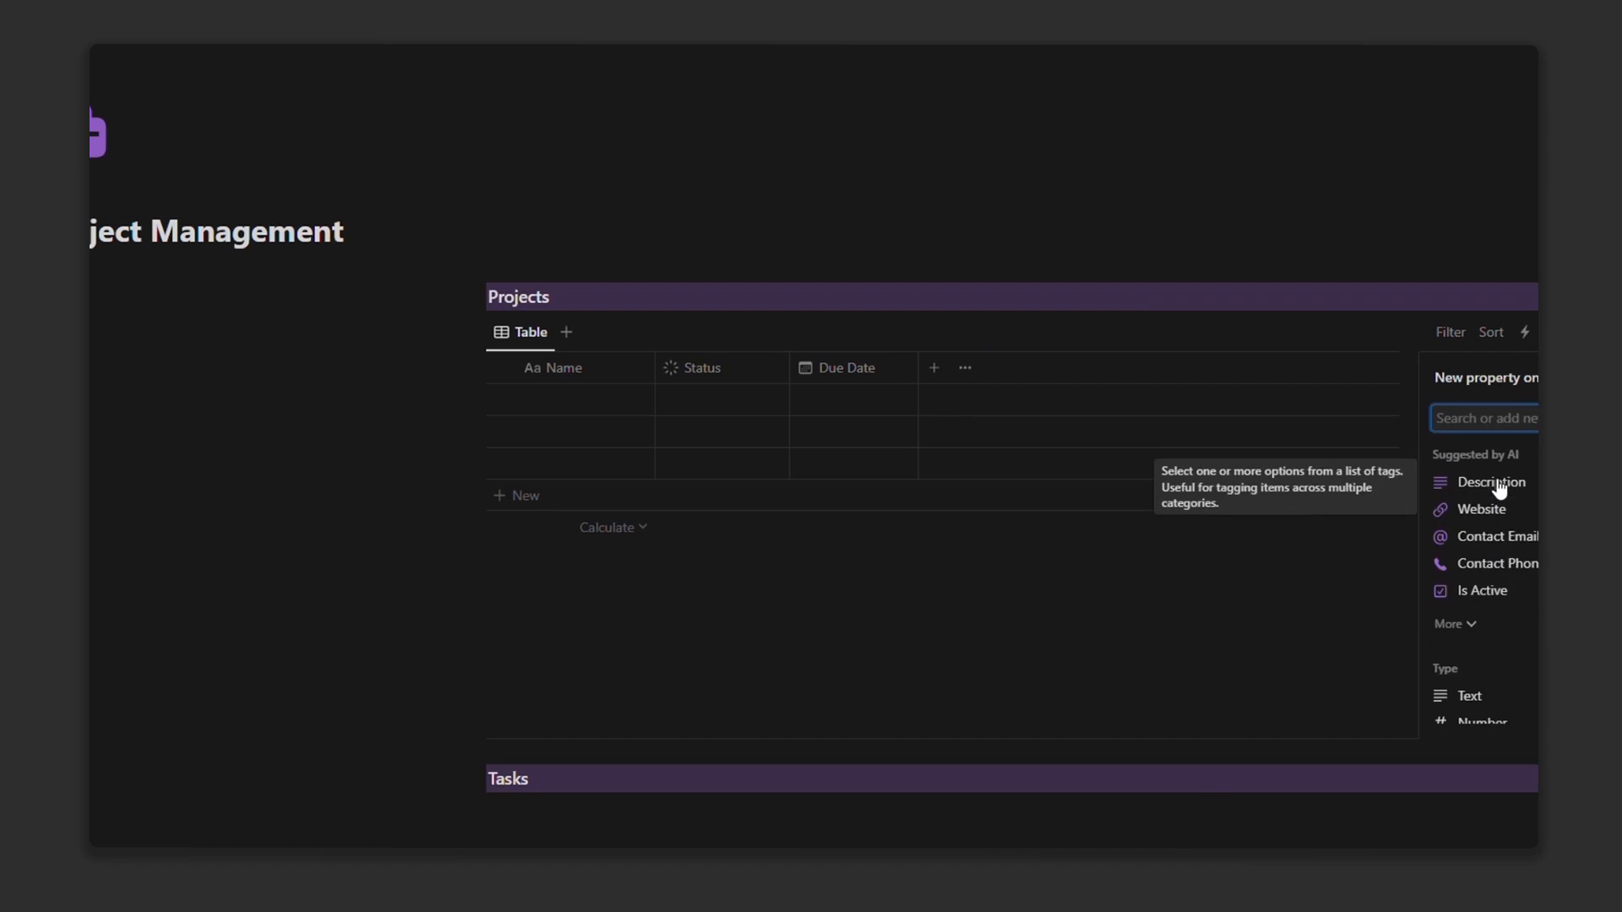
pyautogui.click(685, 610)
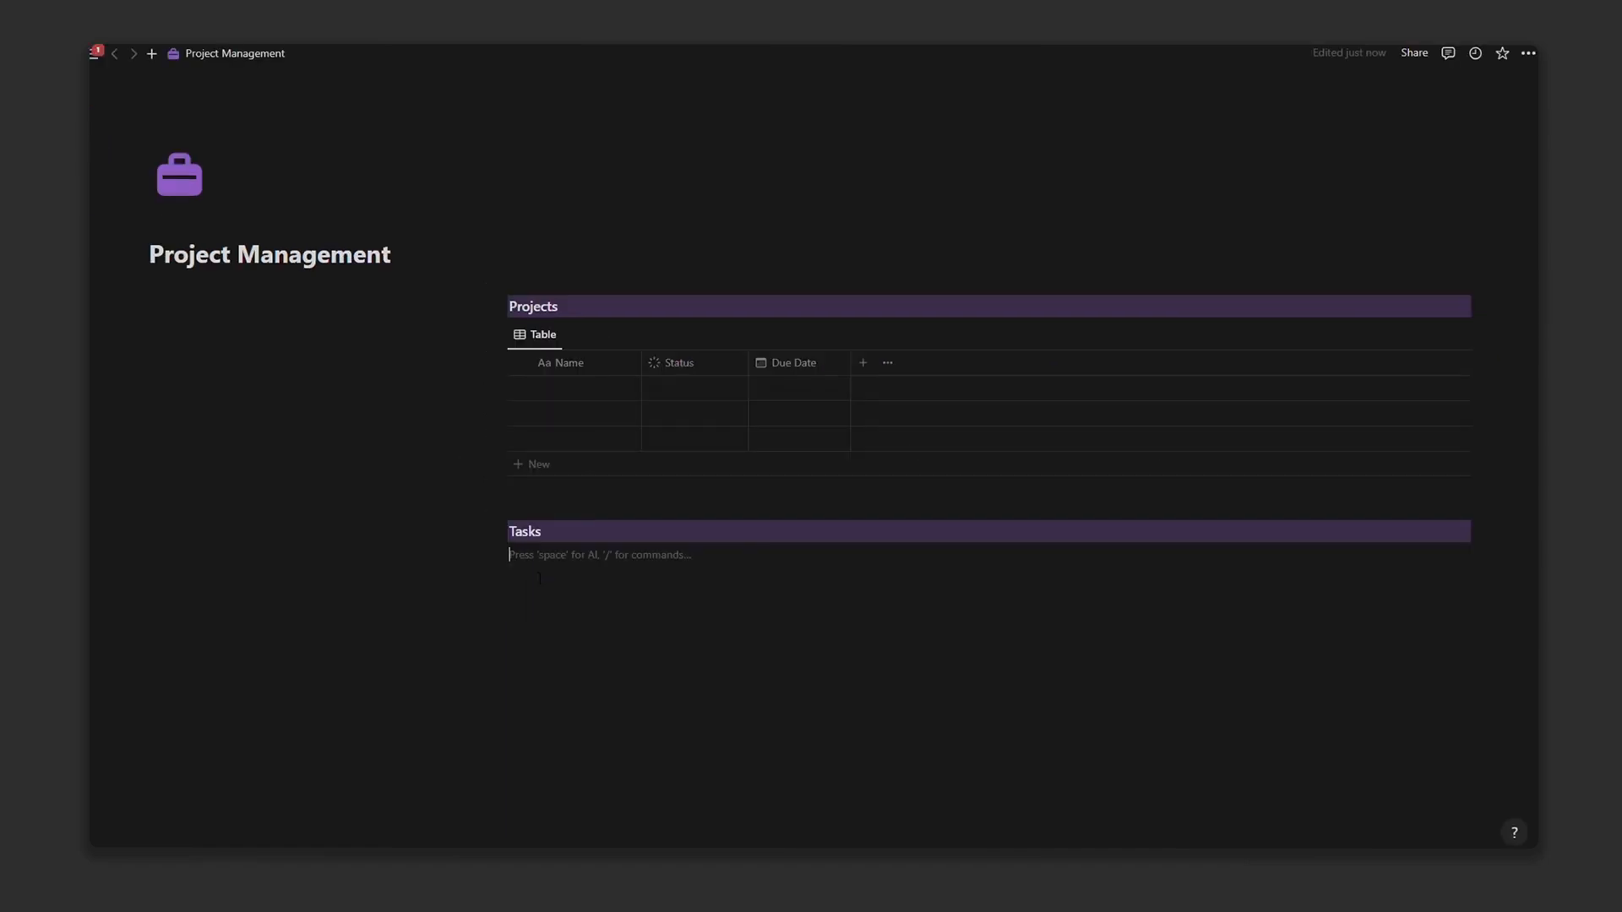
pyautogui.write('/')
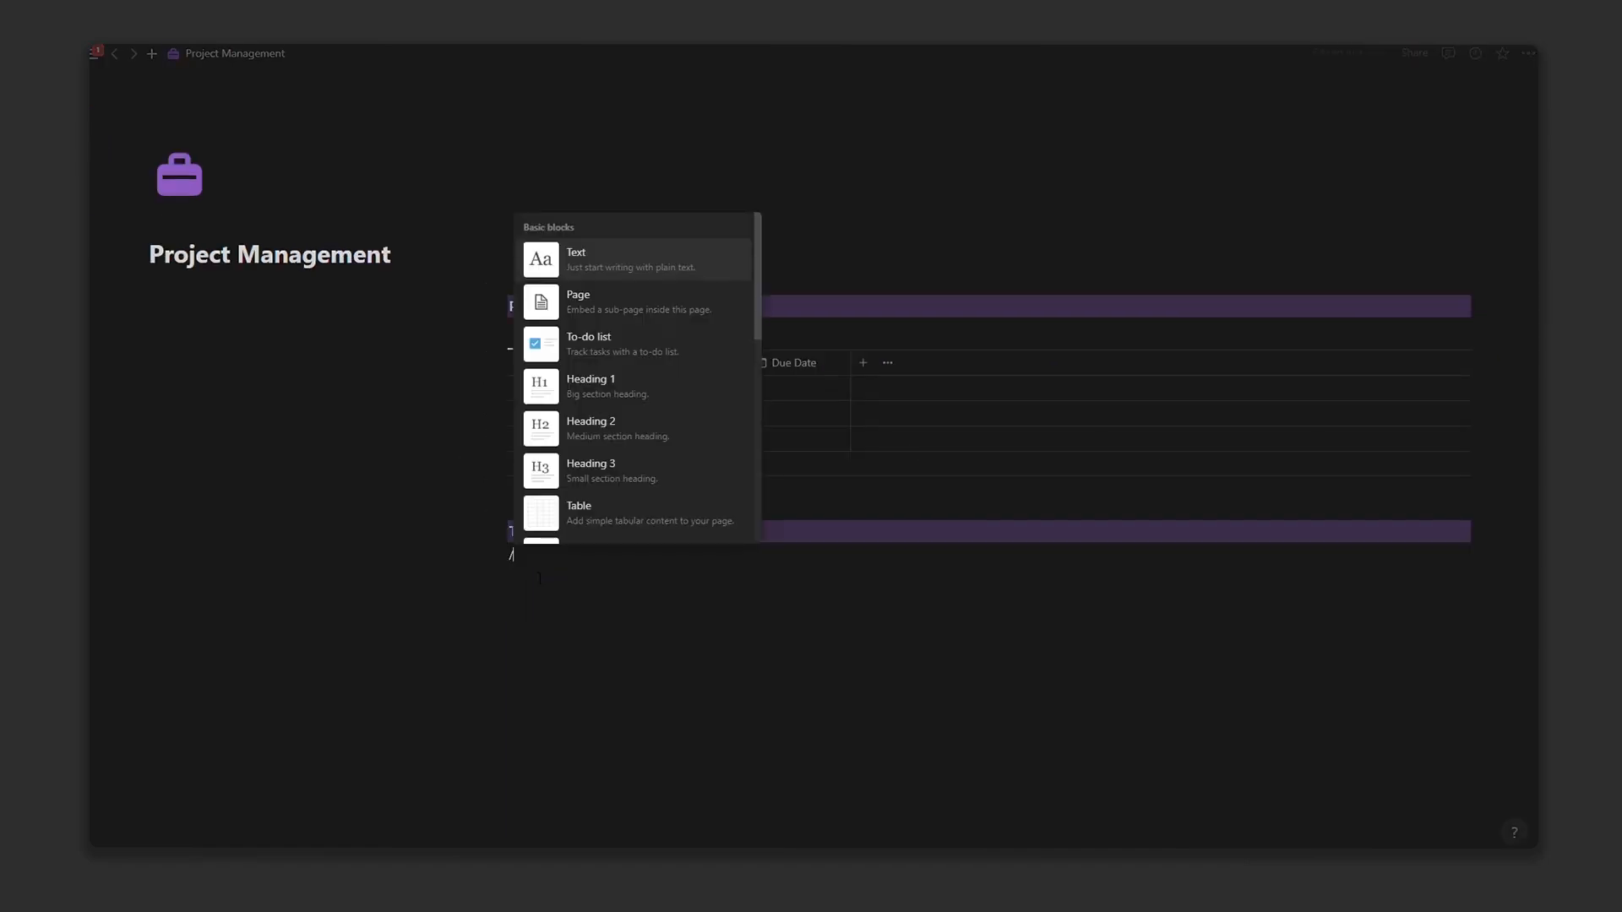
pyautogui.write('data')
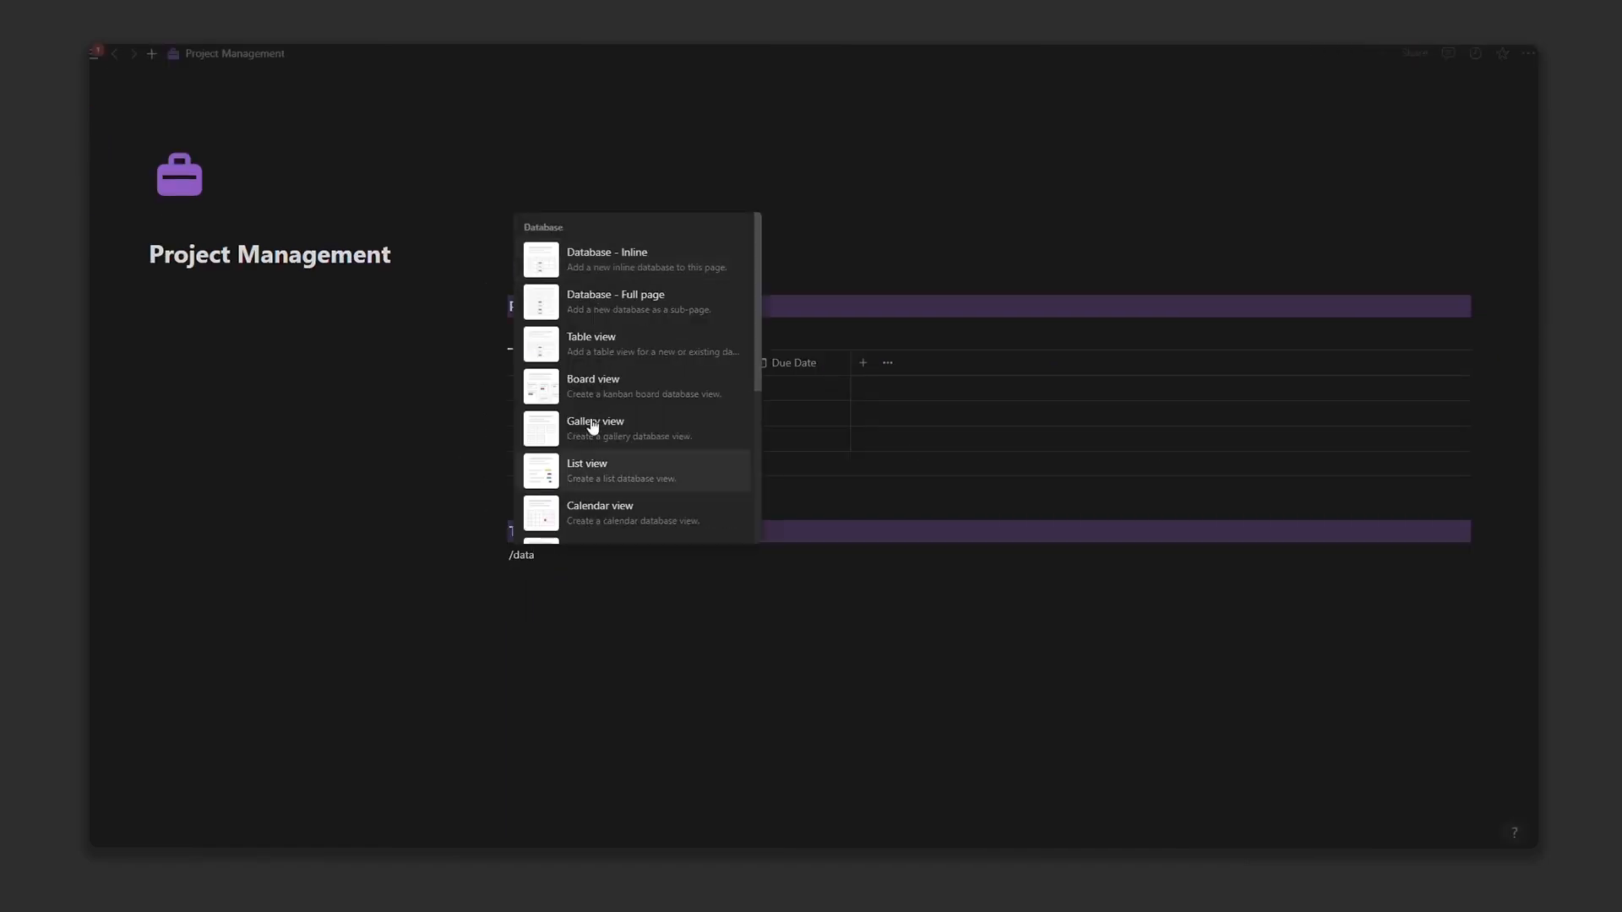
# Step: Insert an inline 'Tasks Database' under the Tasks heading and hide its title
pyautogui.click(623, 258)
pyautogui.write('Tasks Da')
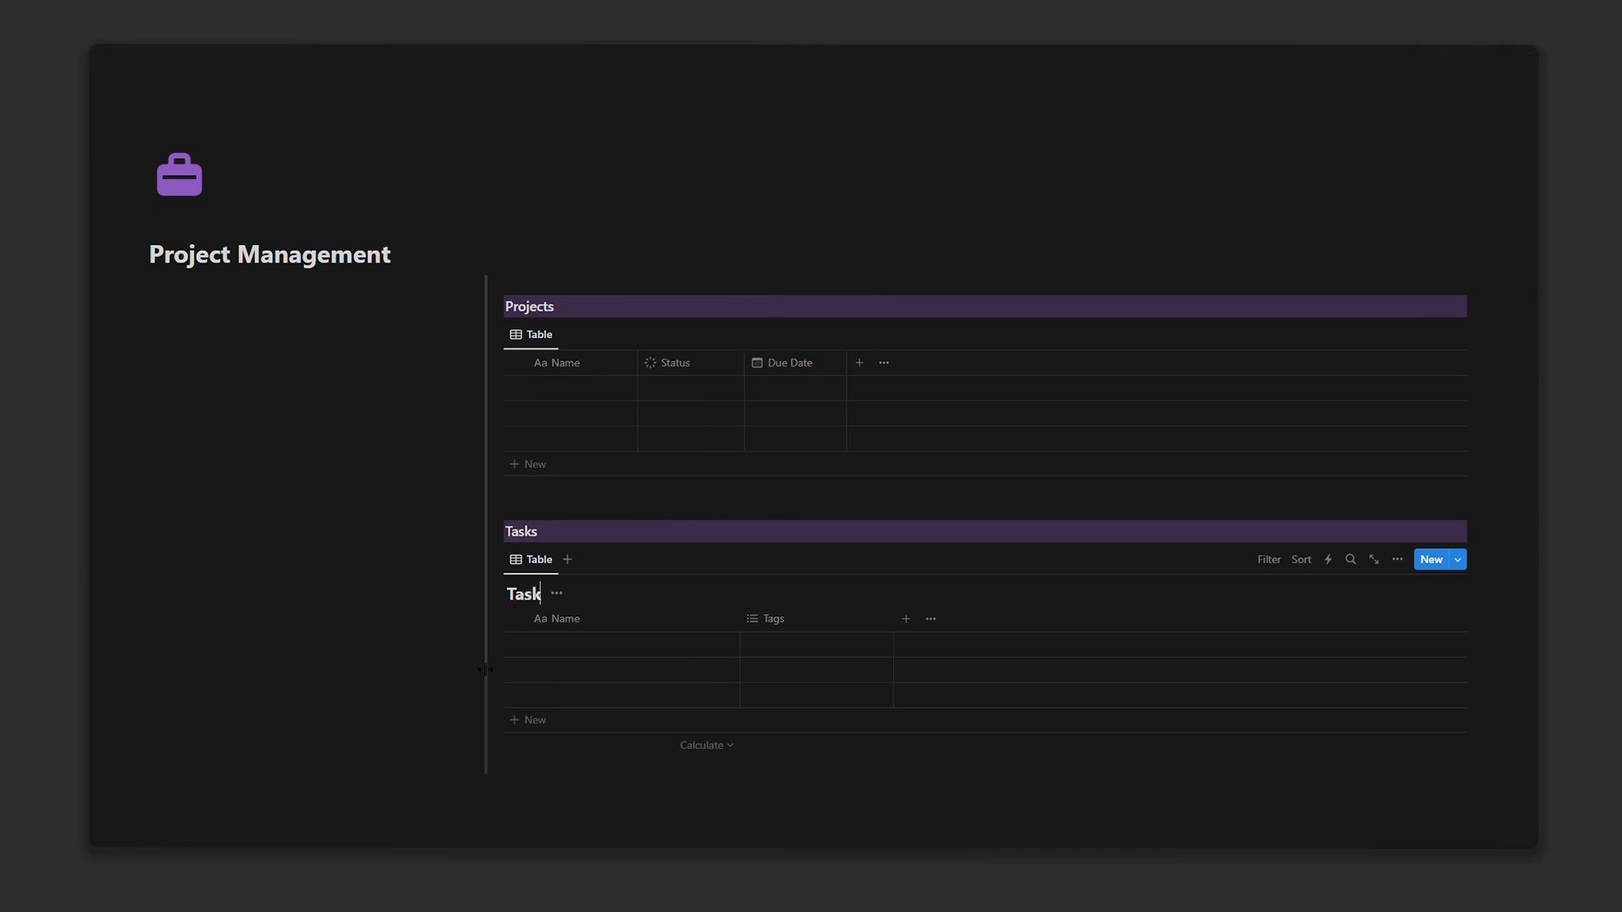
pyautogui.write('tabase')
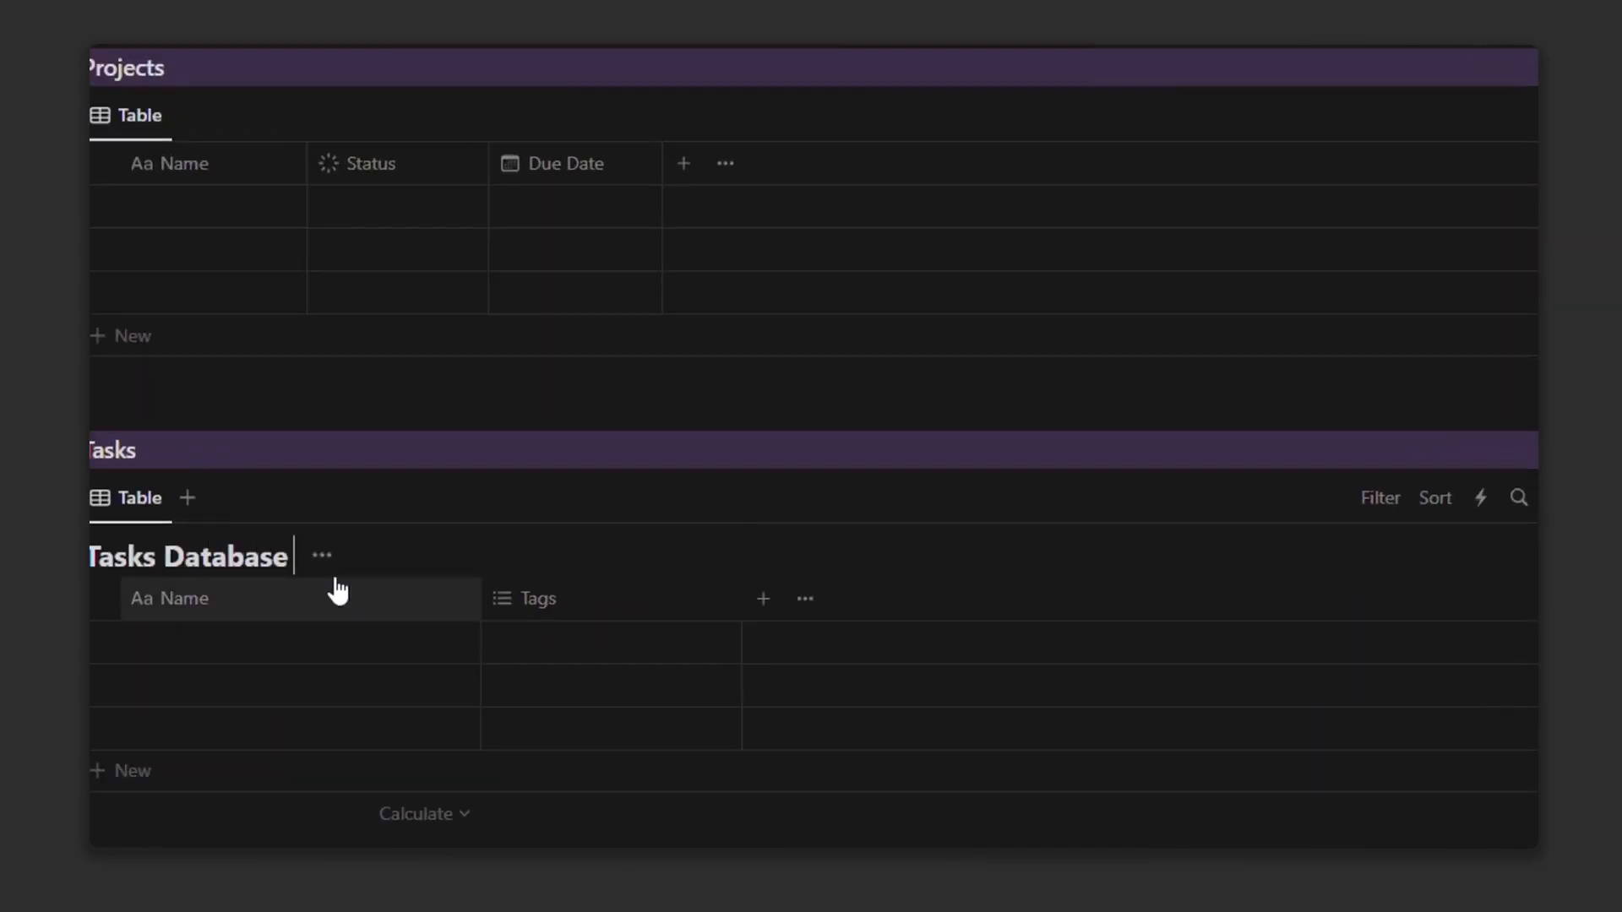
pyautogui.click(323, 556)
pyautogui.click(223, 687)
# Step: Turn the Tags column into a Status property named Status
pyautogui.click(550, 547)
pyautogui.click(596, 119)
pyautogui.click(1512, 407)
pyautogui.scroll(-3, 1523, 490)
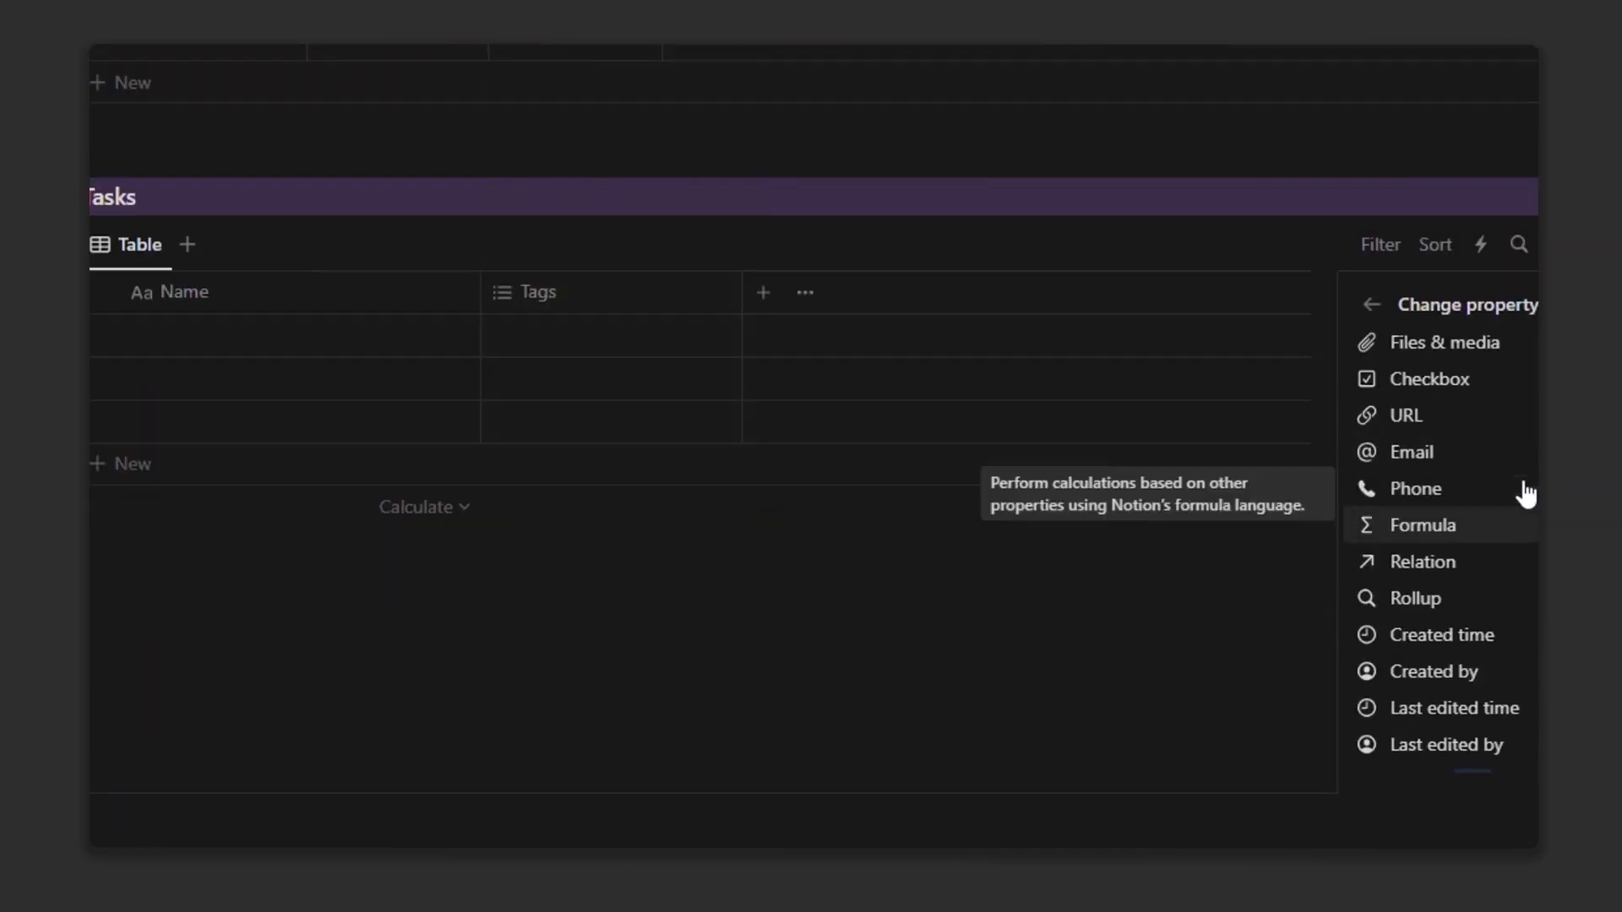
pyautogui.scroll(2, 1521, 490)
pyautogui.click(1504, 497)
pyautogui.doubleClick(1438, 363)
pyautogui.write('Status')
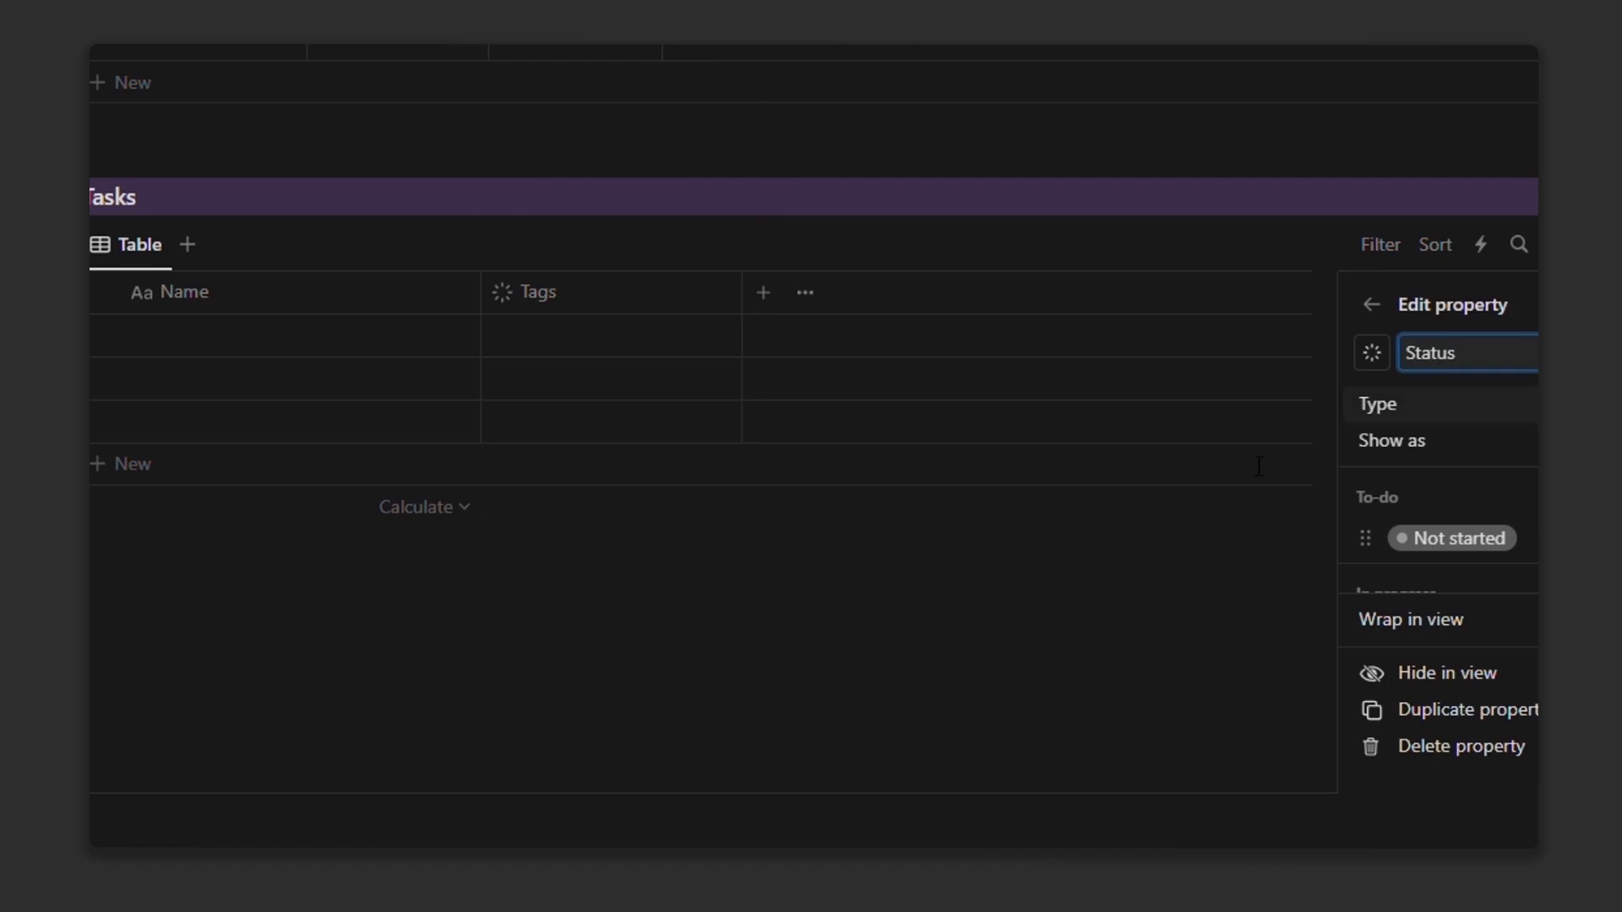
pyautogui.press('Escape')
# Step: Narrow the Name and Status columns, then add and narrow a Date property
pyautogui.moveTo(484, 304); pyautogui.dragTo(347, 304)
pyautogui.moveTo(607, 300); pyautogui.dragTo(516, 300)
pyautogui.click(536, 293)
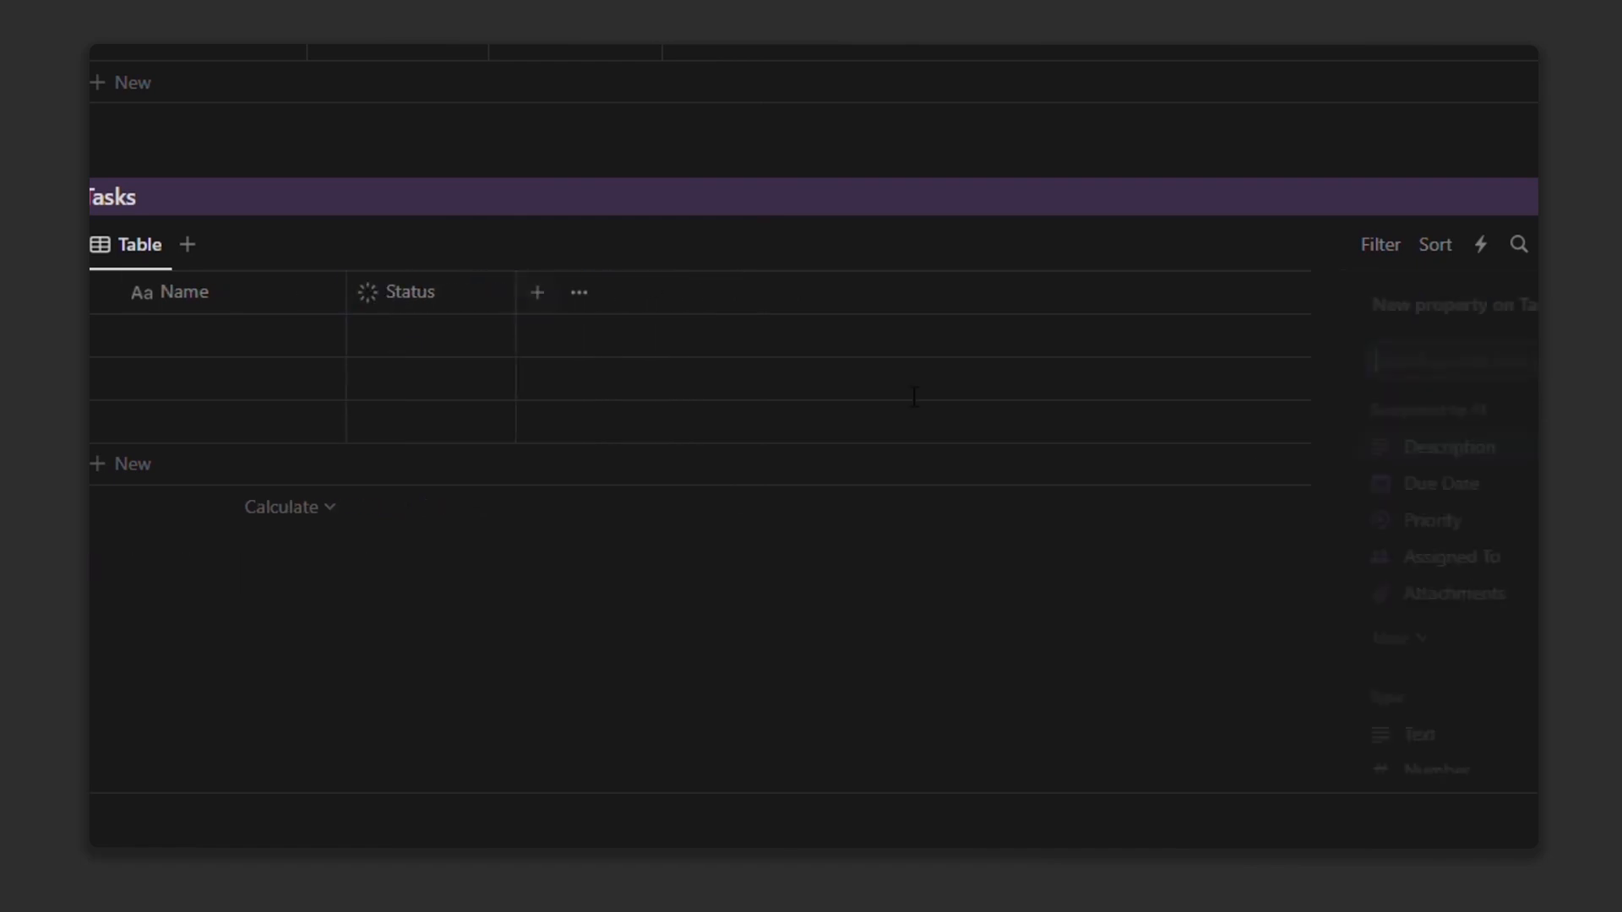
pyautogui.scroll(-3, 1521, 626)
pyautogui.click(1521, 655)
pyautogui.moveTo(833, 699); pyautogui.dragTo(760, 499)
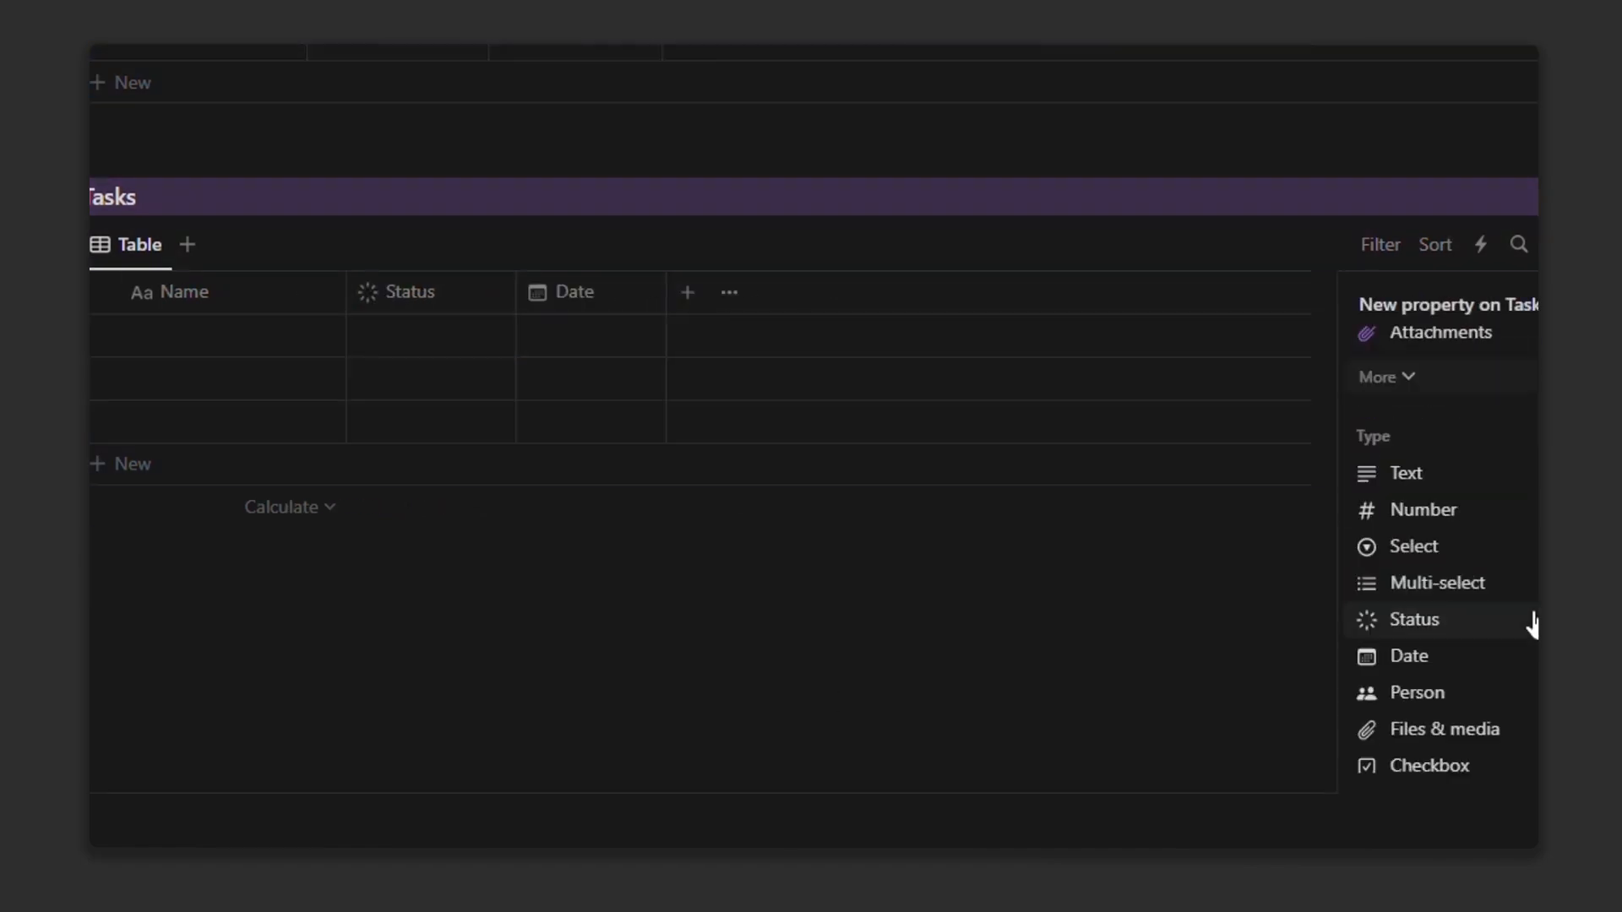
# Step: Add a Multi-select property named Tags
pyautogui.scroll(-3, 1467, 553)
pyautogui.scroll(2, 1443, 598)
pyautogui.click(1488, 452)
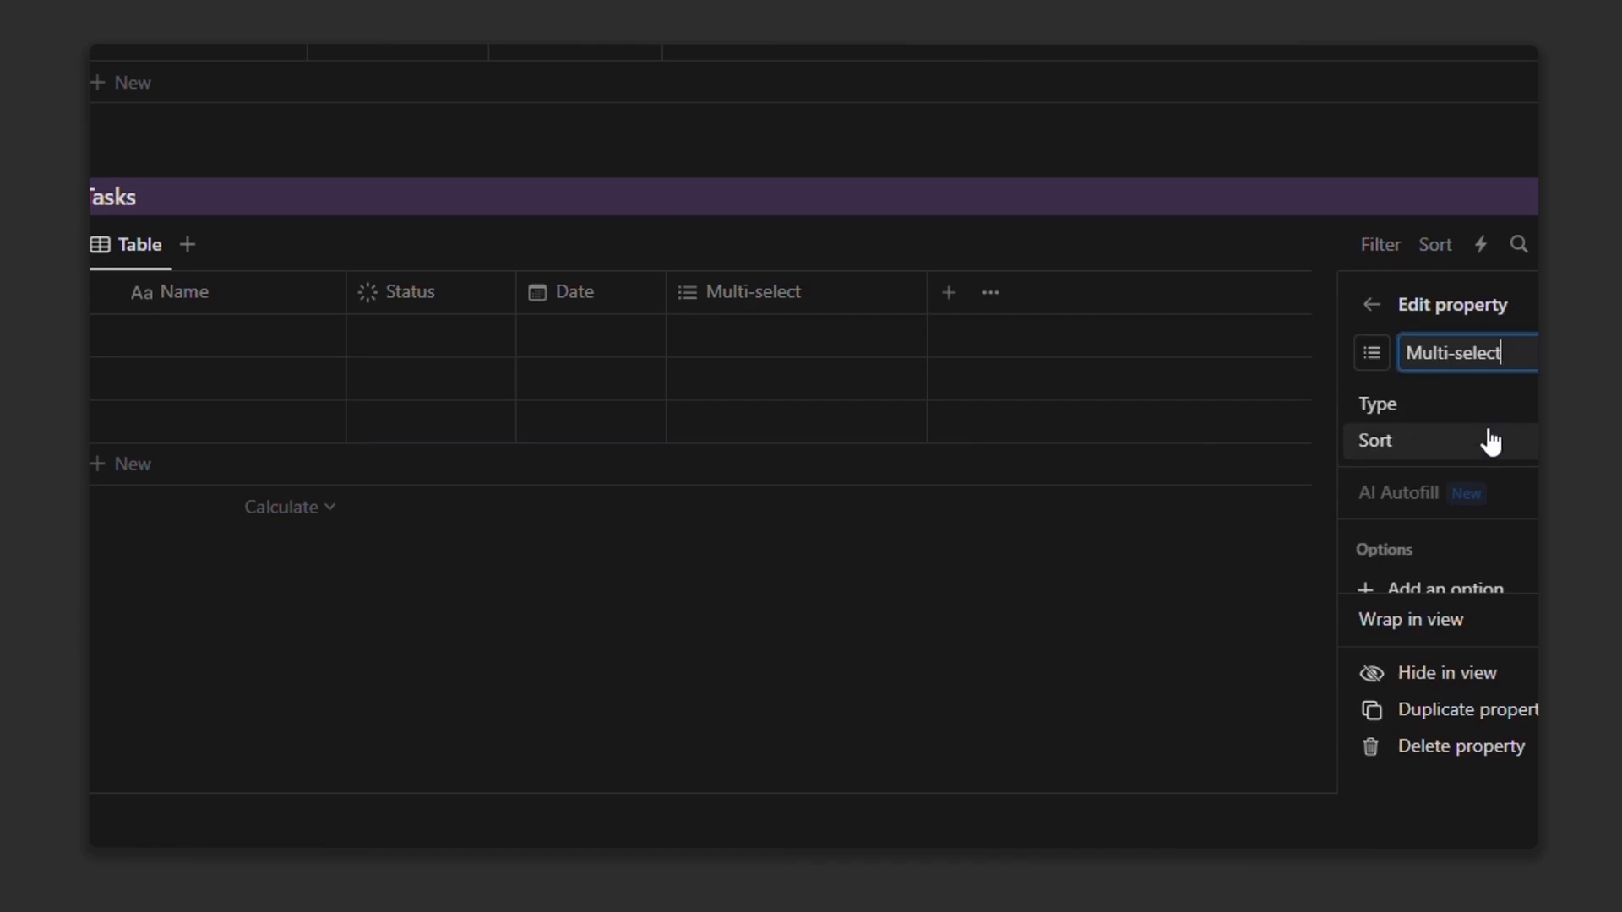
pyautogui.tripleClick(1487, 363)
pyautogui.write('Tags')
pyautogui.press('Escape')
# Step: Tag the first task with new Organization and Planning tags
pyautogui.click(809, 347)
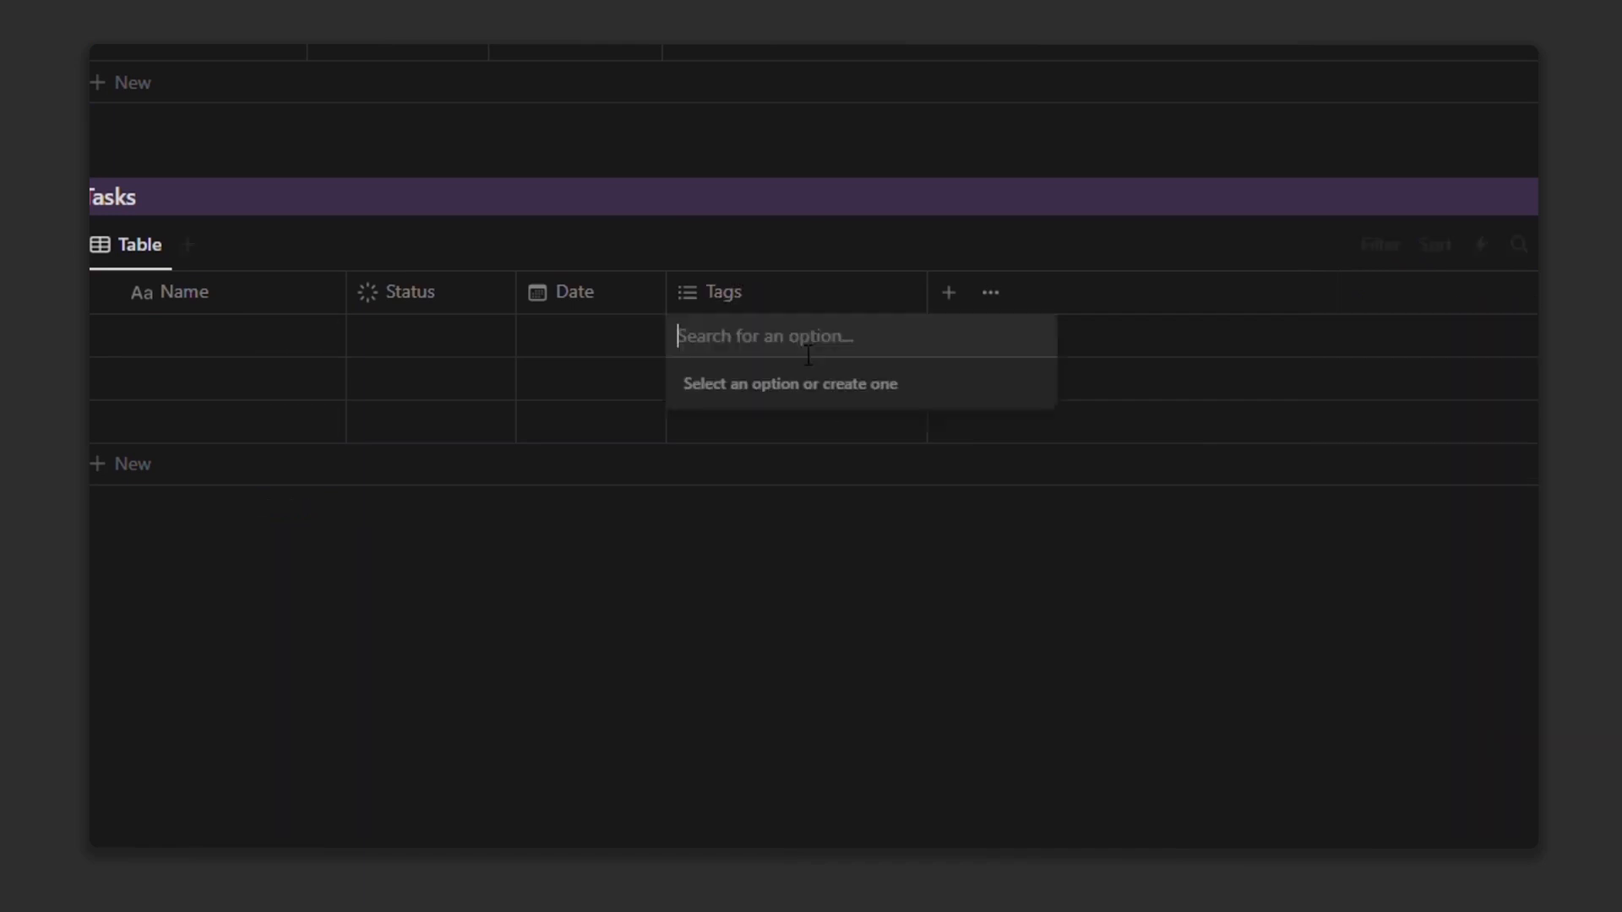
pyautogui.write('P')
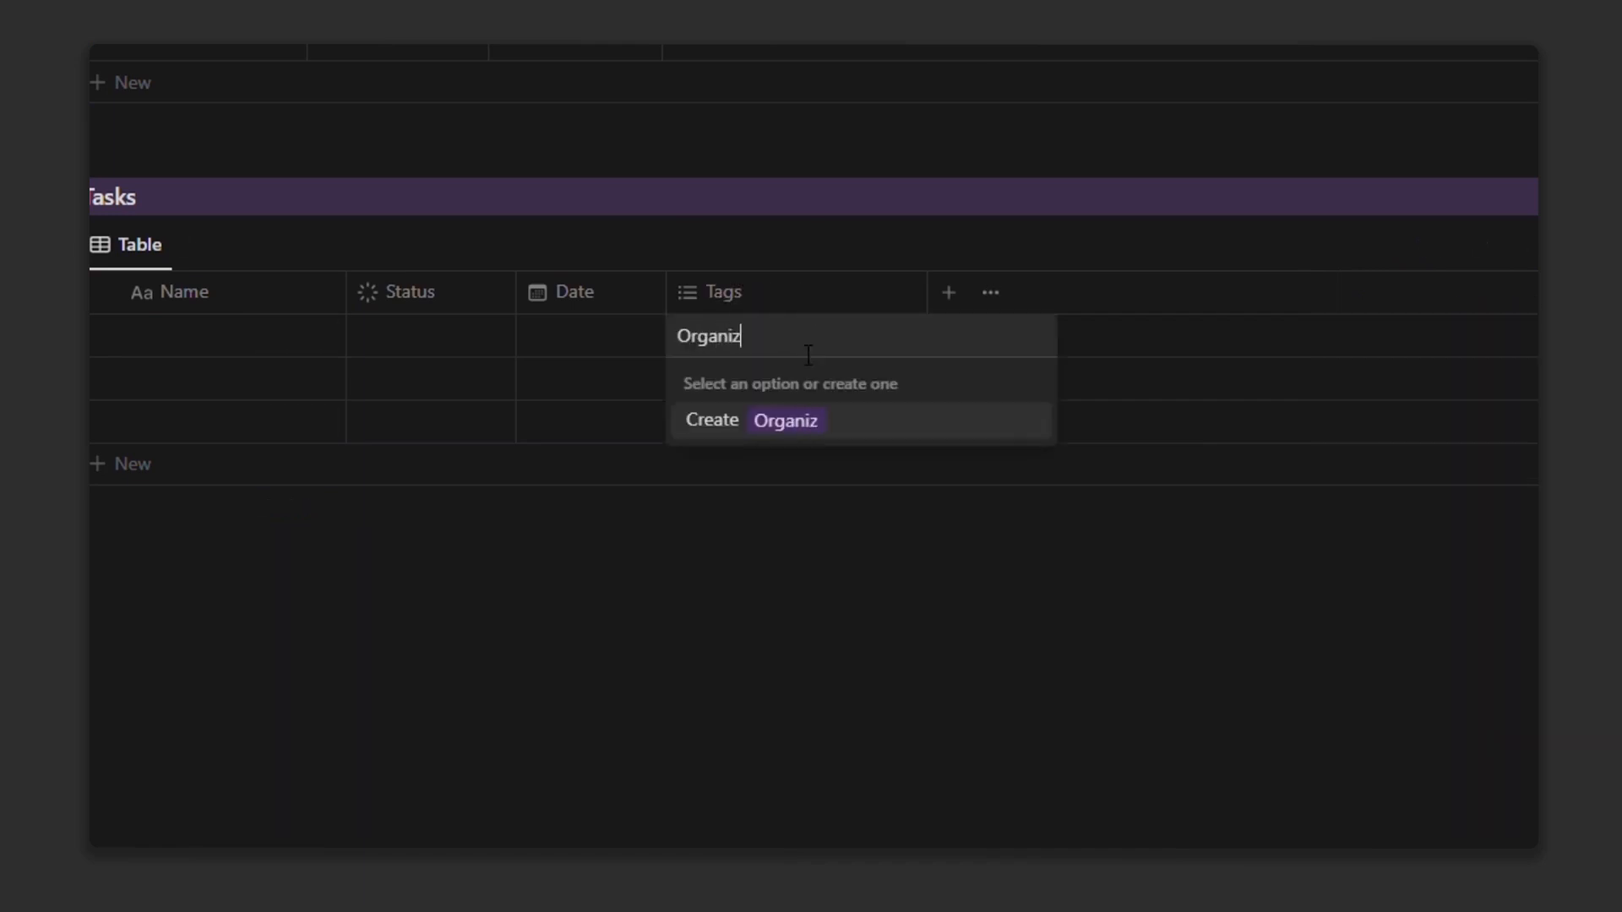
pyautogui.press('Return')
pyautogui.write('Planning')
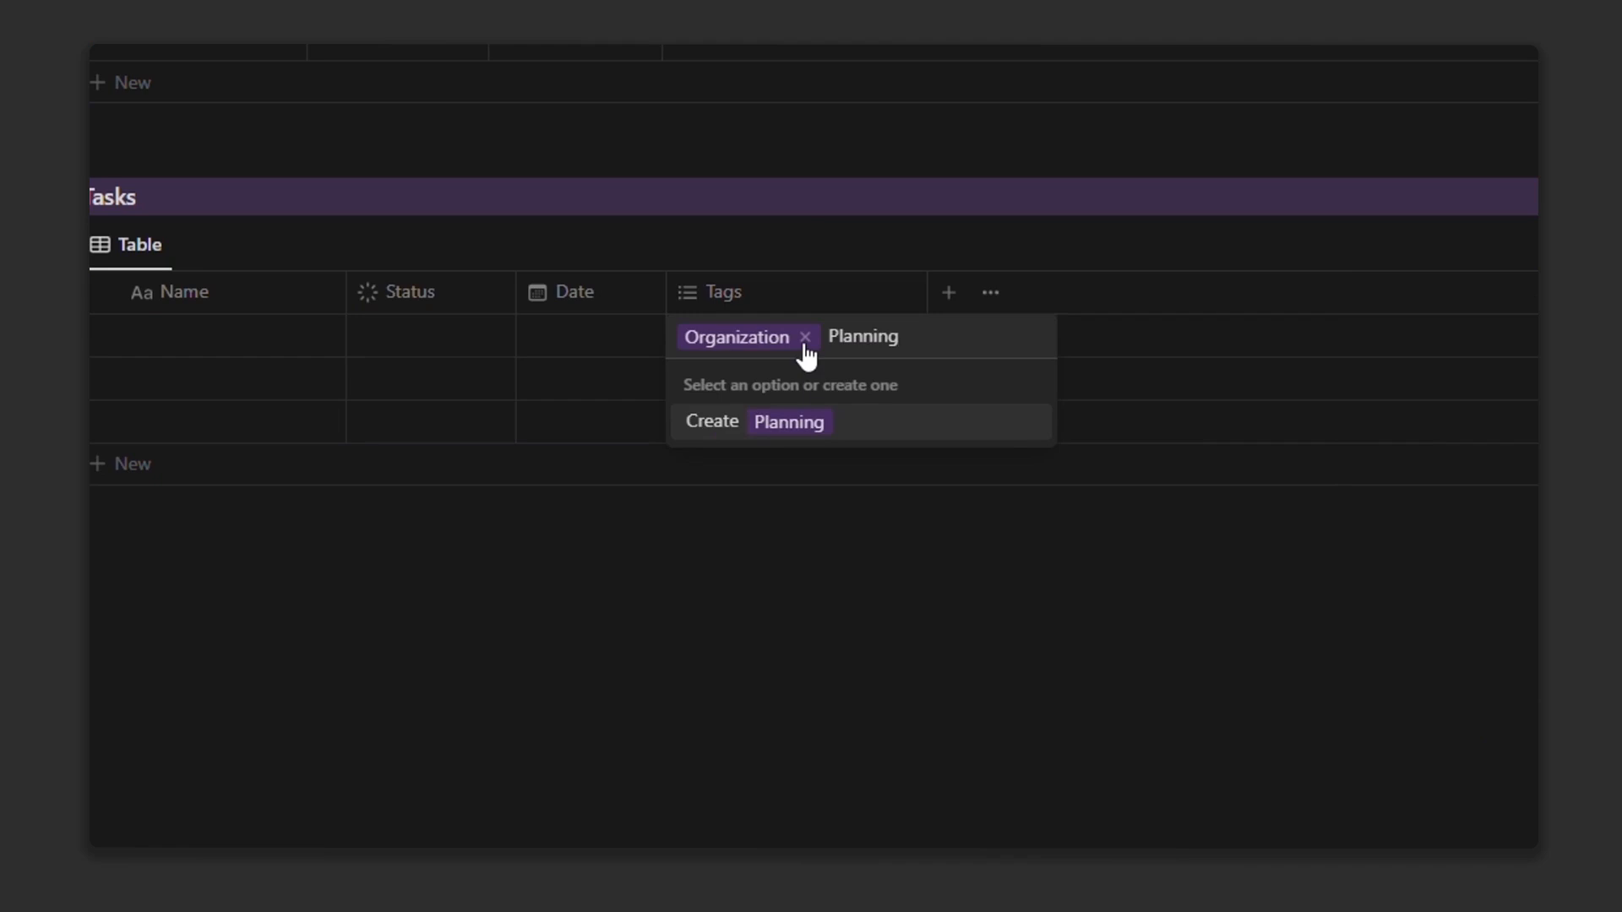
pyautogui.press('Return')
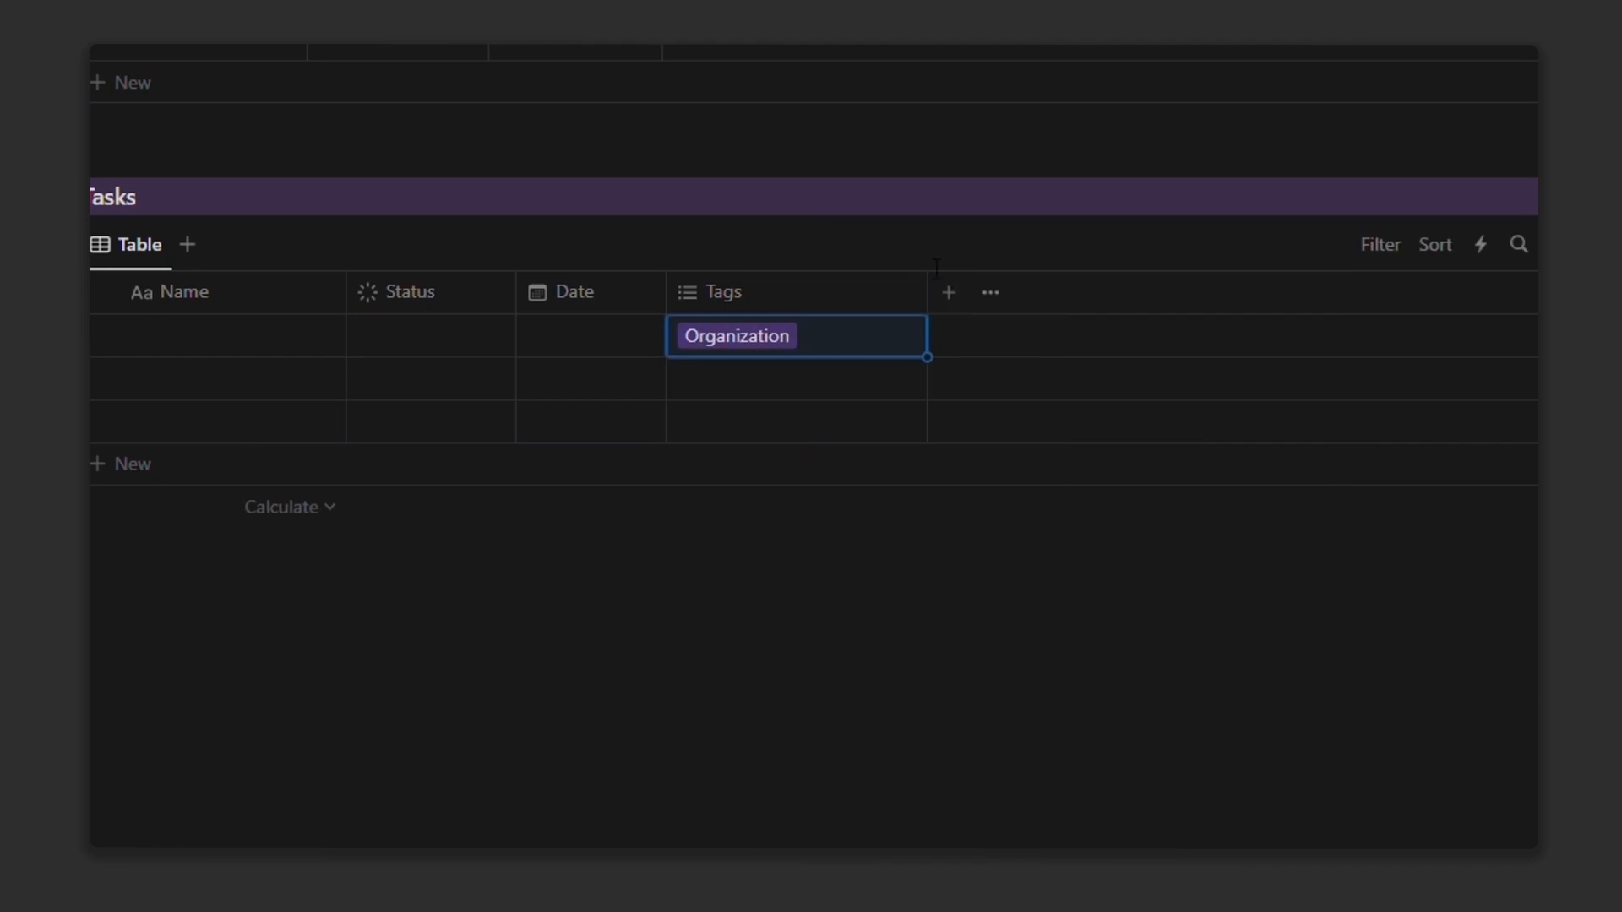
pyautogui.scroll(-1, 1011, 157)
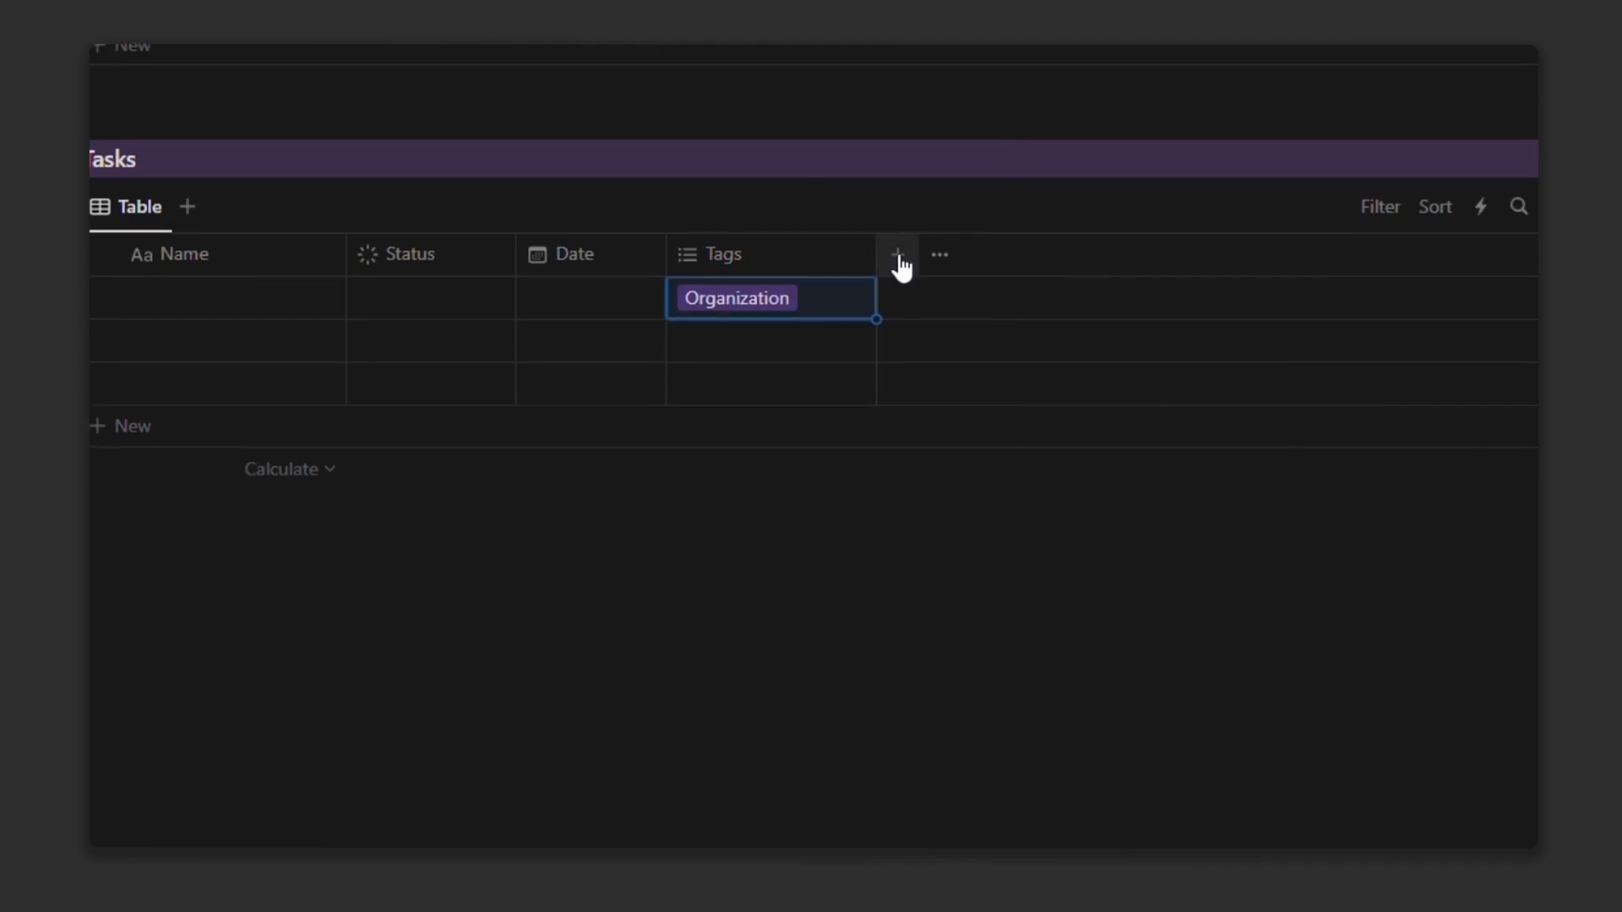
# Step: Add a Checkbox column named Archive with an archive-box icon
pyautogui.click(896, 254)
pyautogui.scroll(-3, 1460, 496)
pyautogui.click(1428, 594)
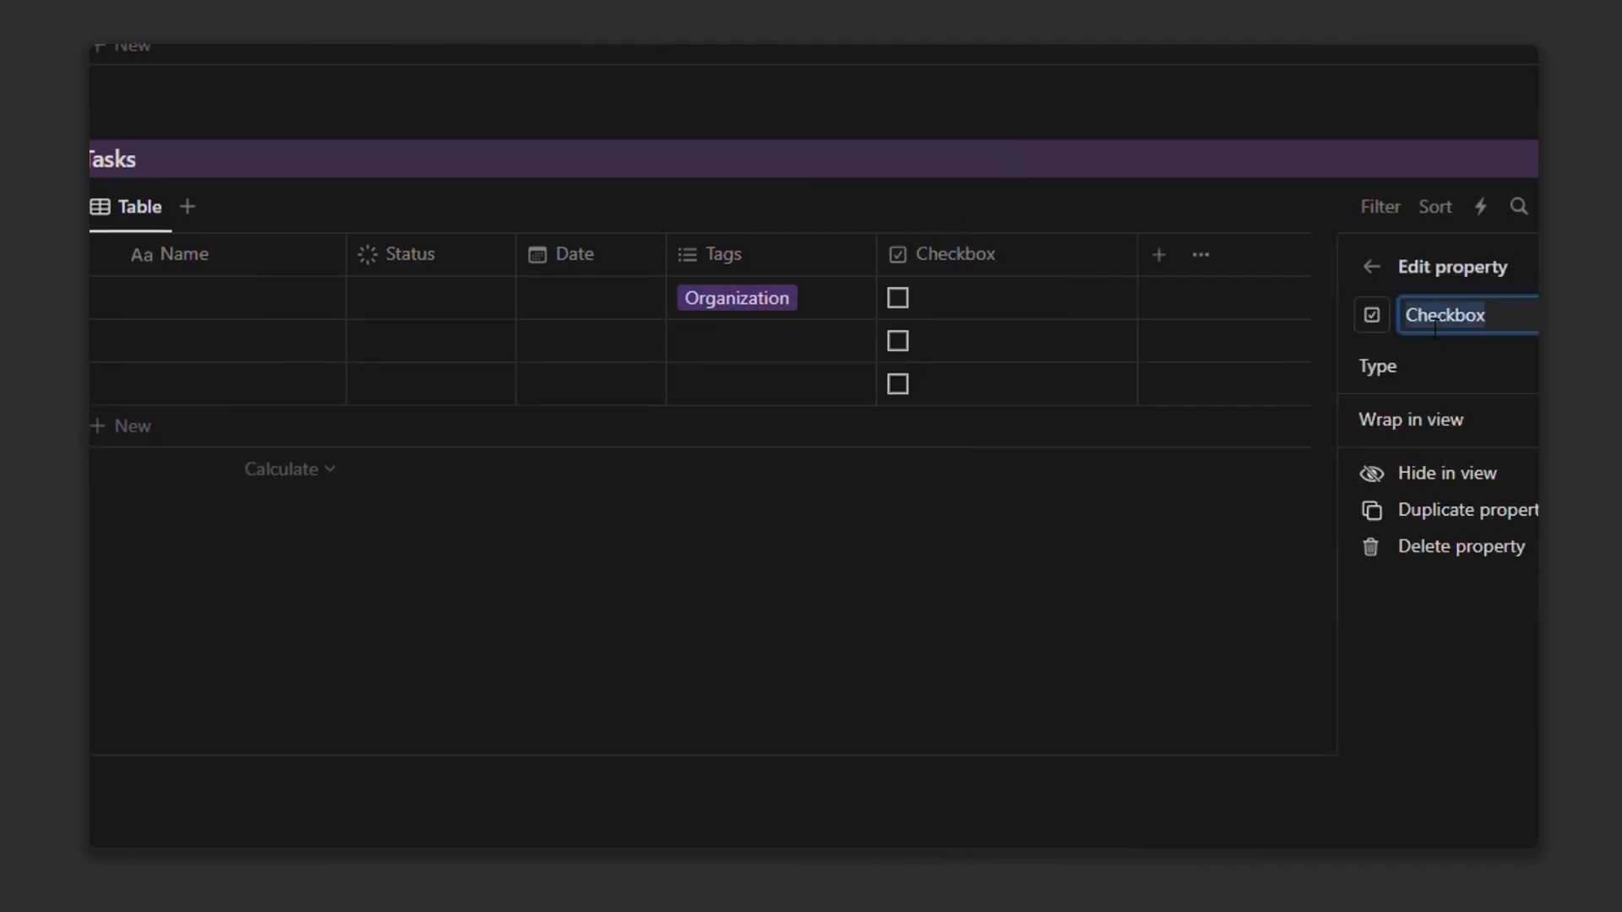
pyautogui.write('Archive')
pyautogui.click(1373, 314)
pyautogui.write('box')
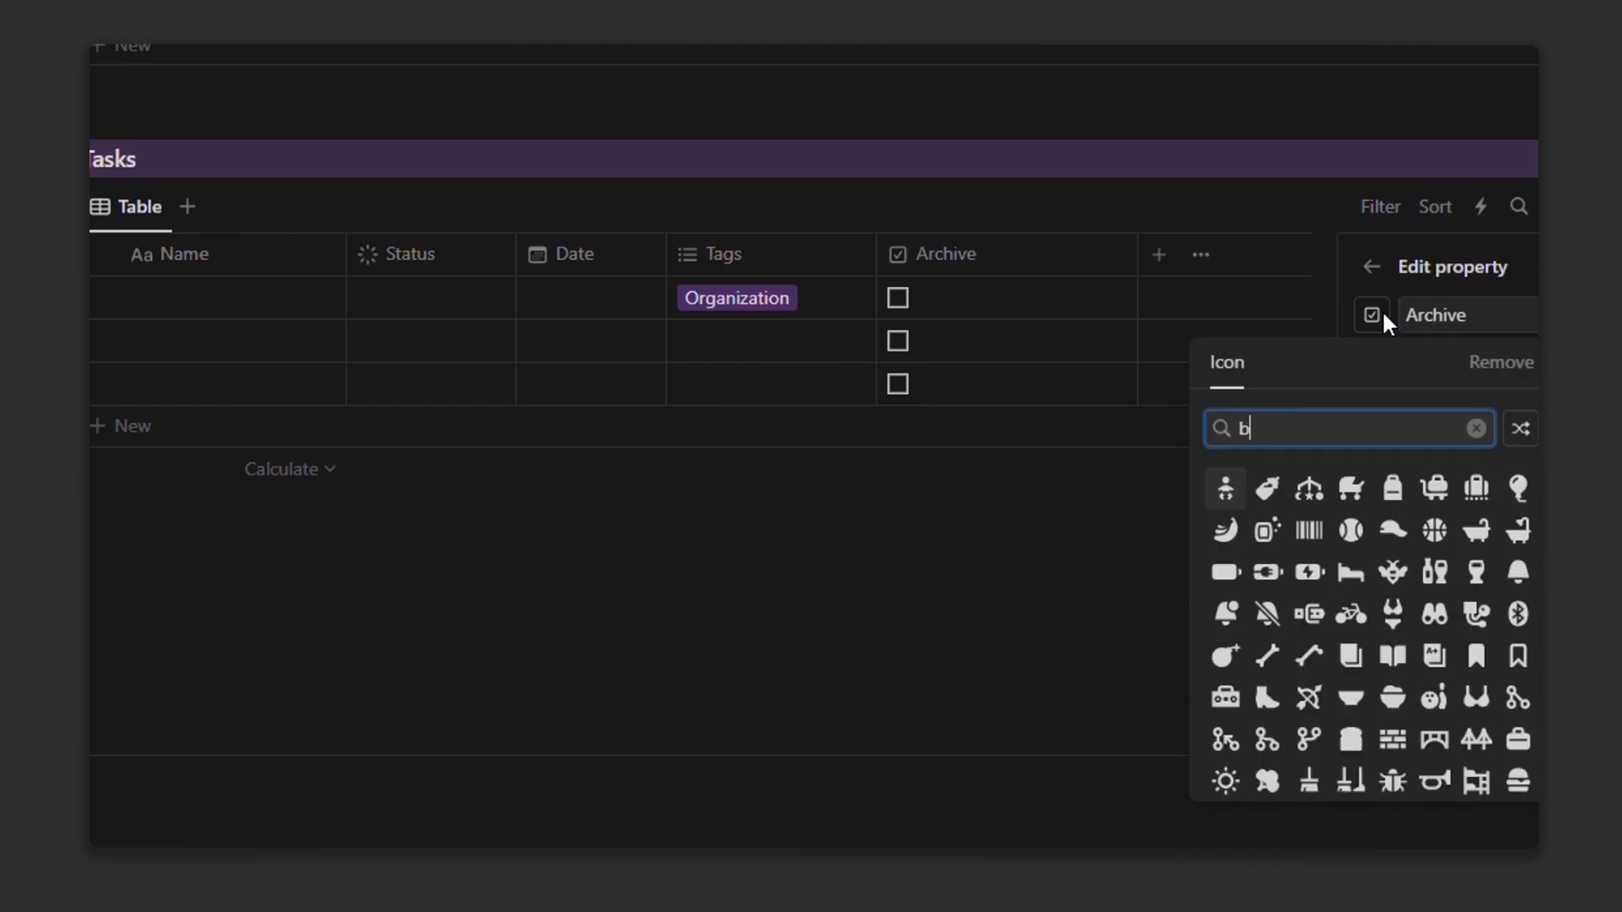
pyautogui.click(1226, 488)
pyautogui.press('Escape')
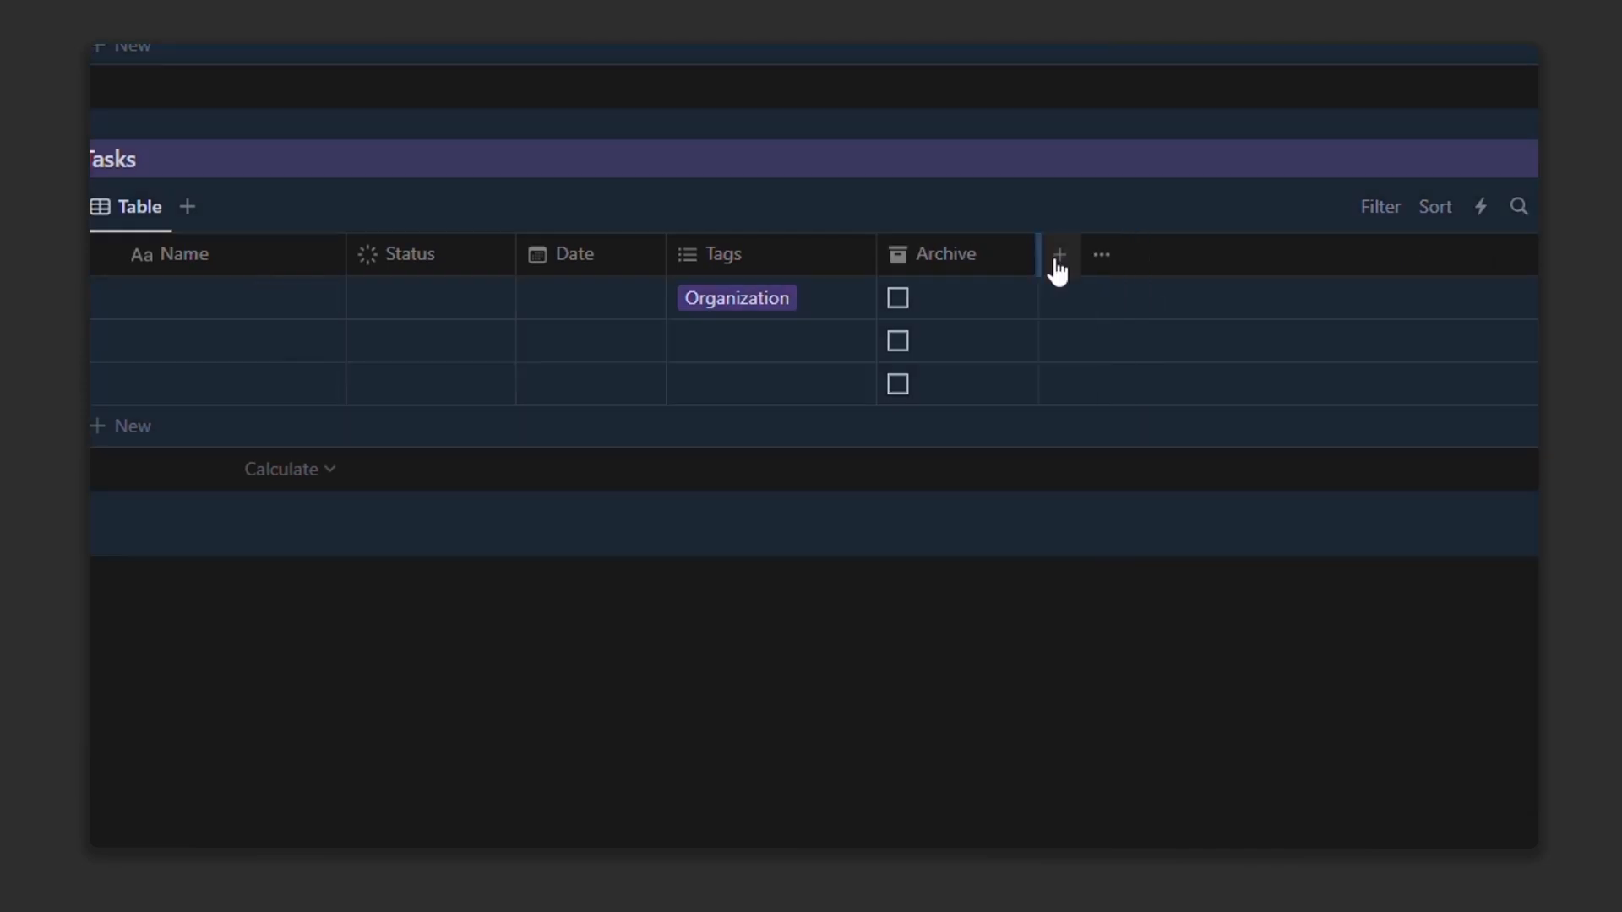
# Step: Add an Overdue formula column with an hourglass icon and paste in the overdue formula
pyautogui.click(1057, 256)
pyautogui.scroll(-3, 1452, 554)
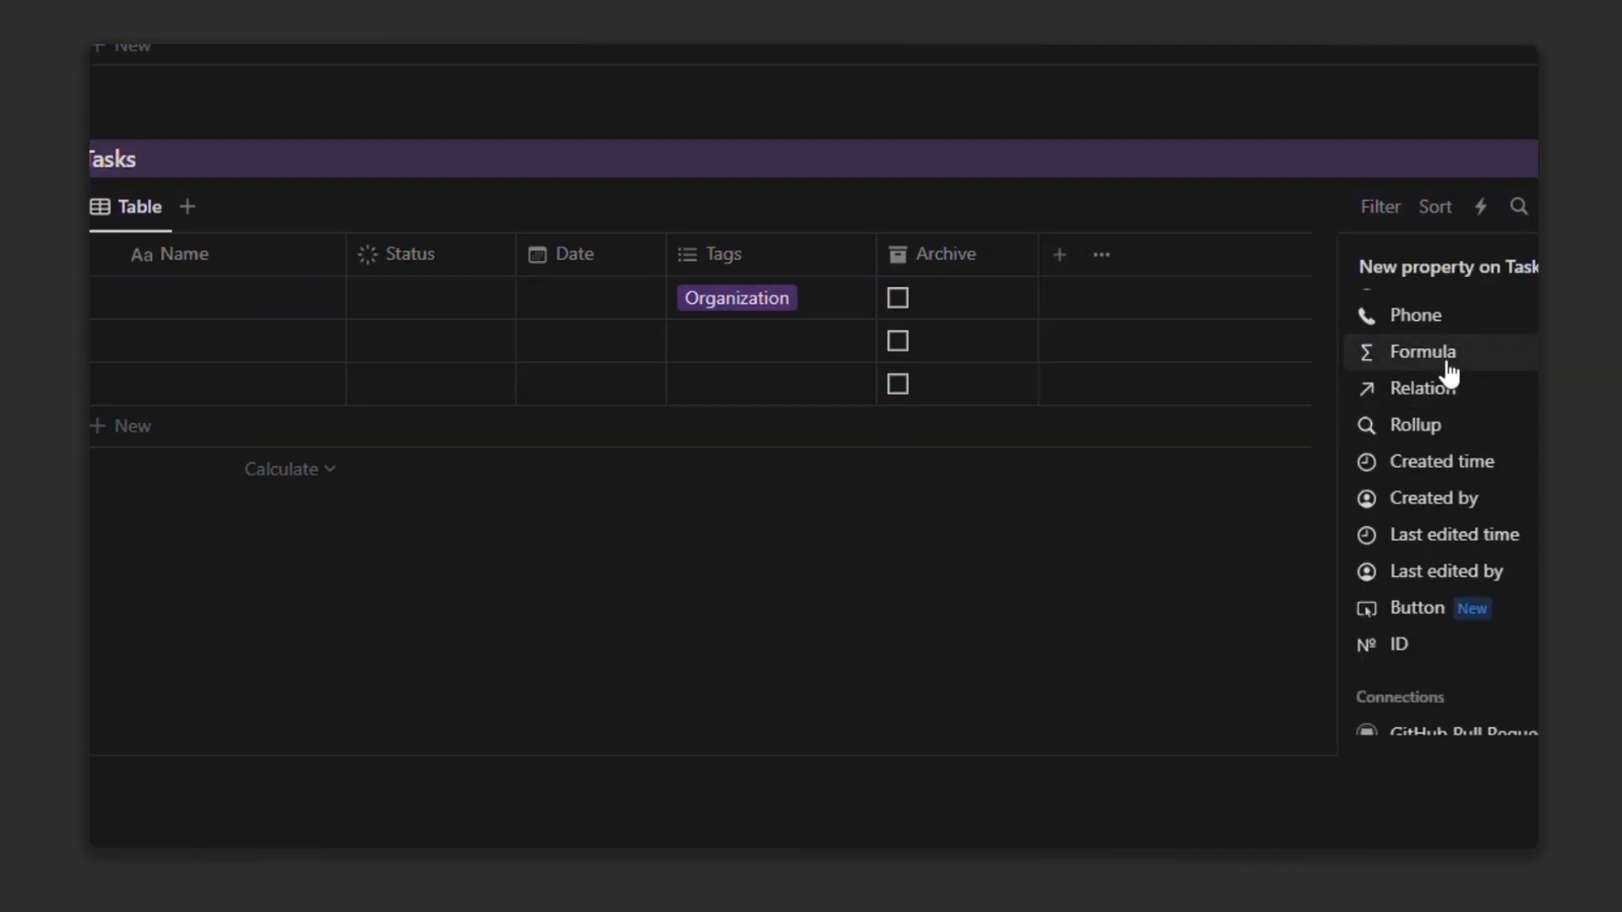
pyautogui.click(1447, 358)
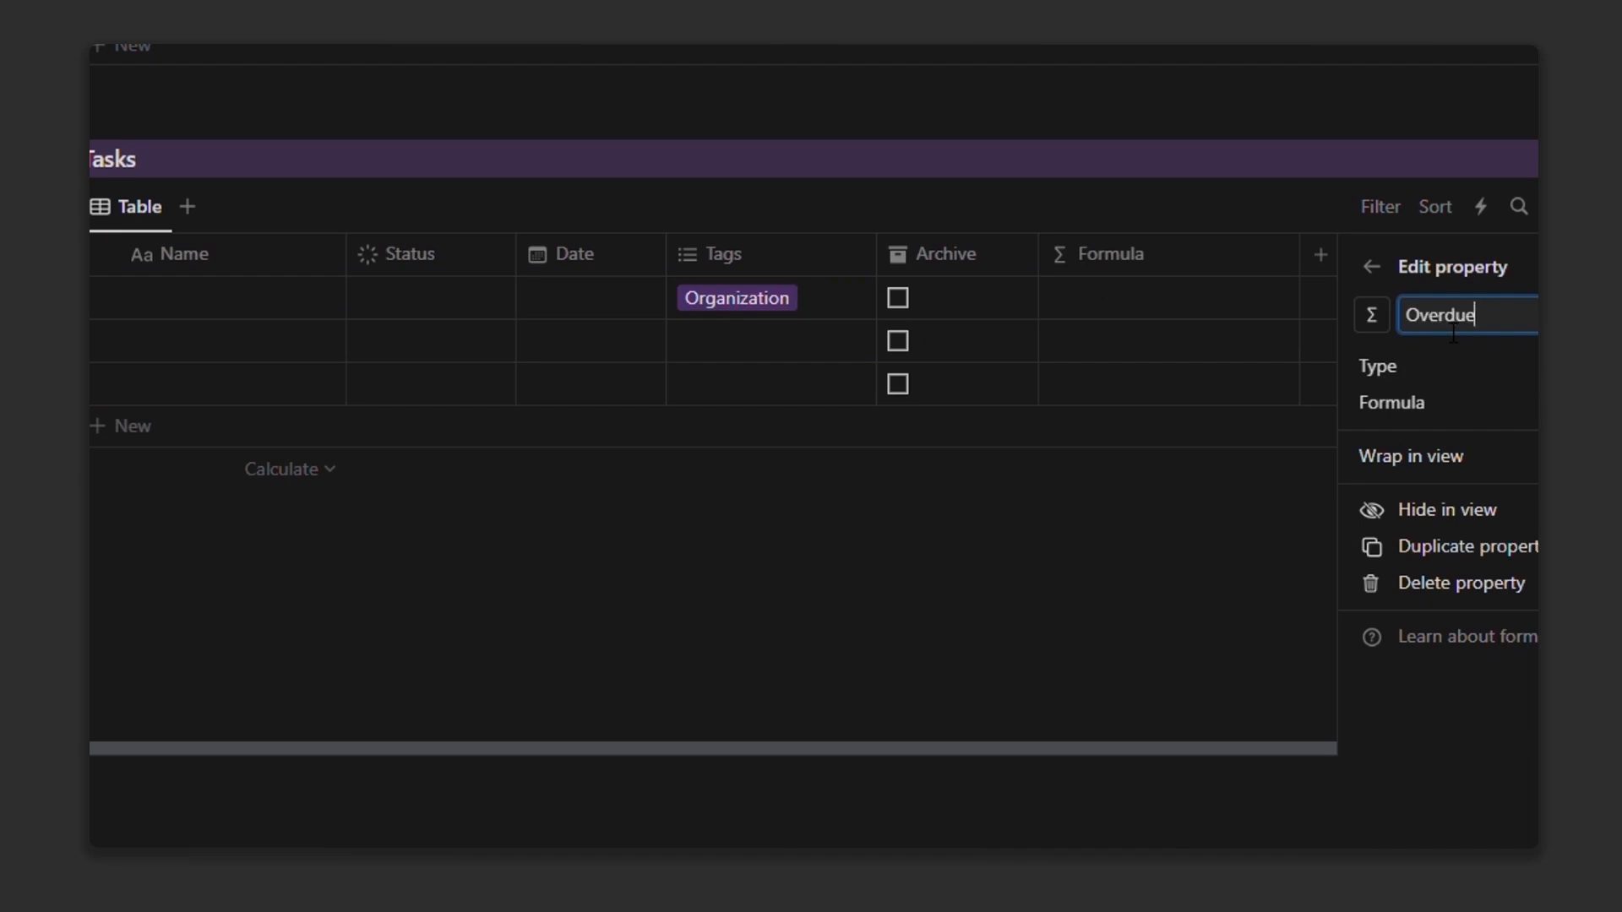
pyautogui.click(1375, 315)
pyautogui.write('tim')
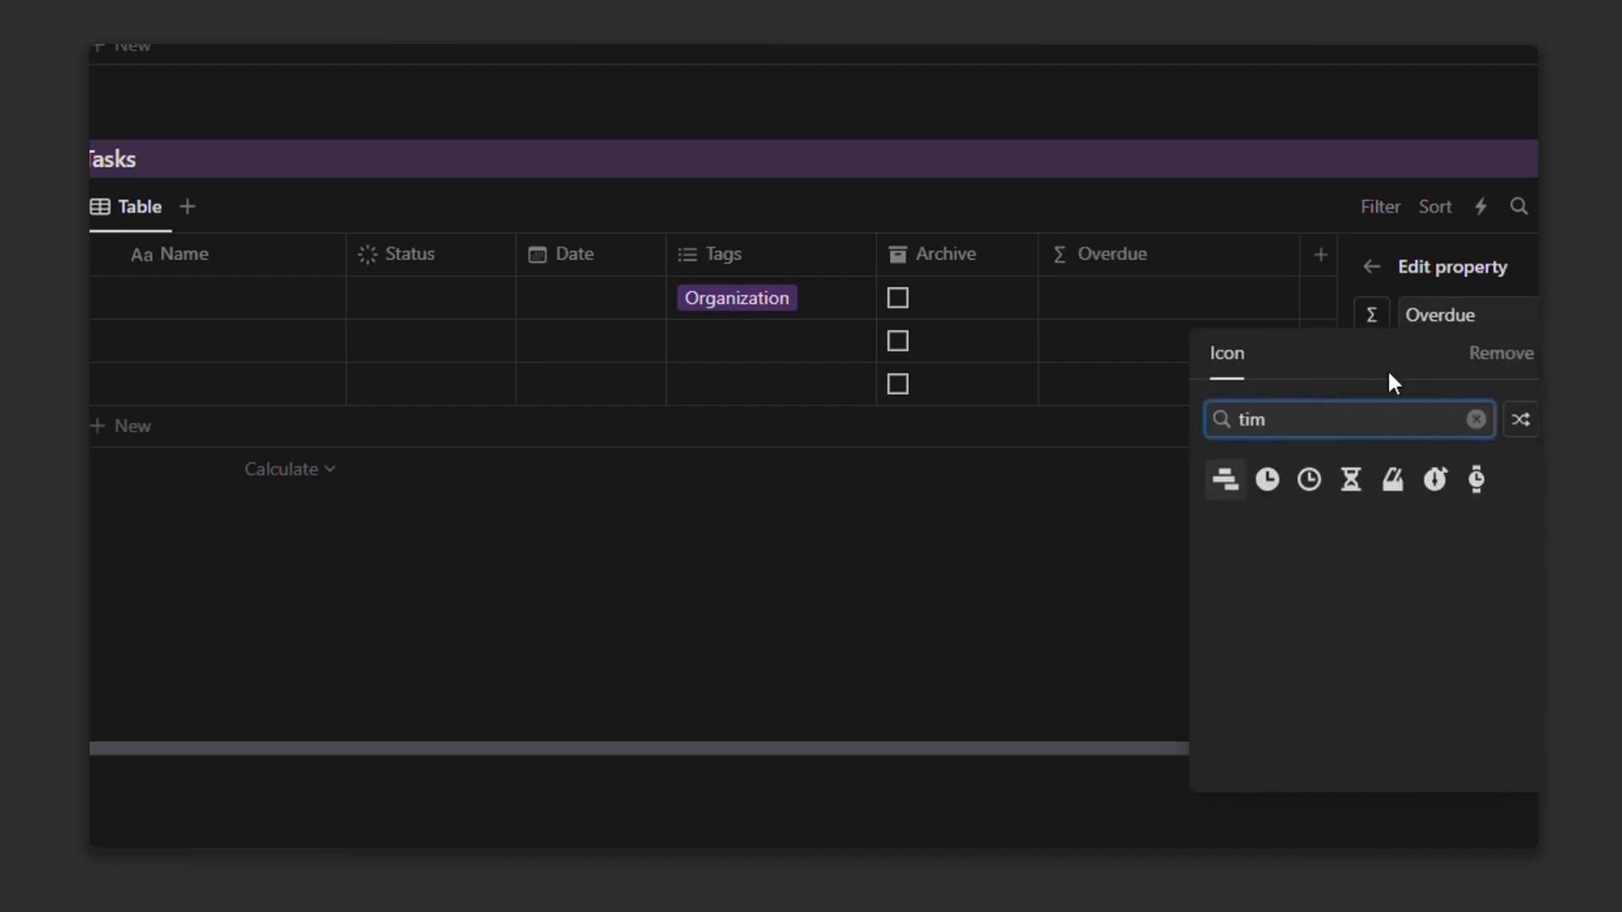
pyautogui.click(1352, 480)
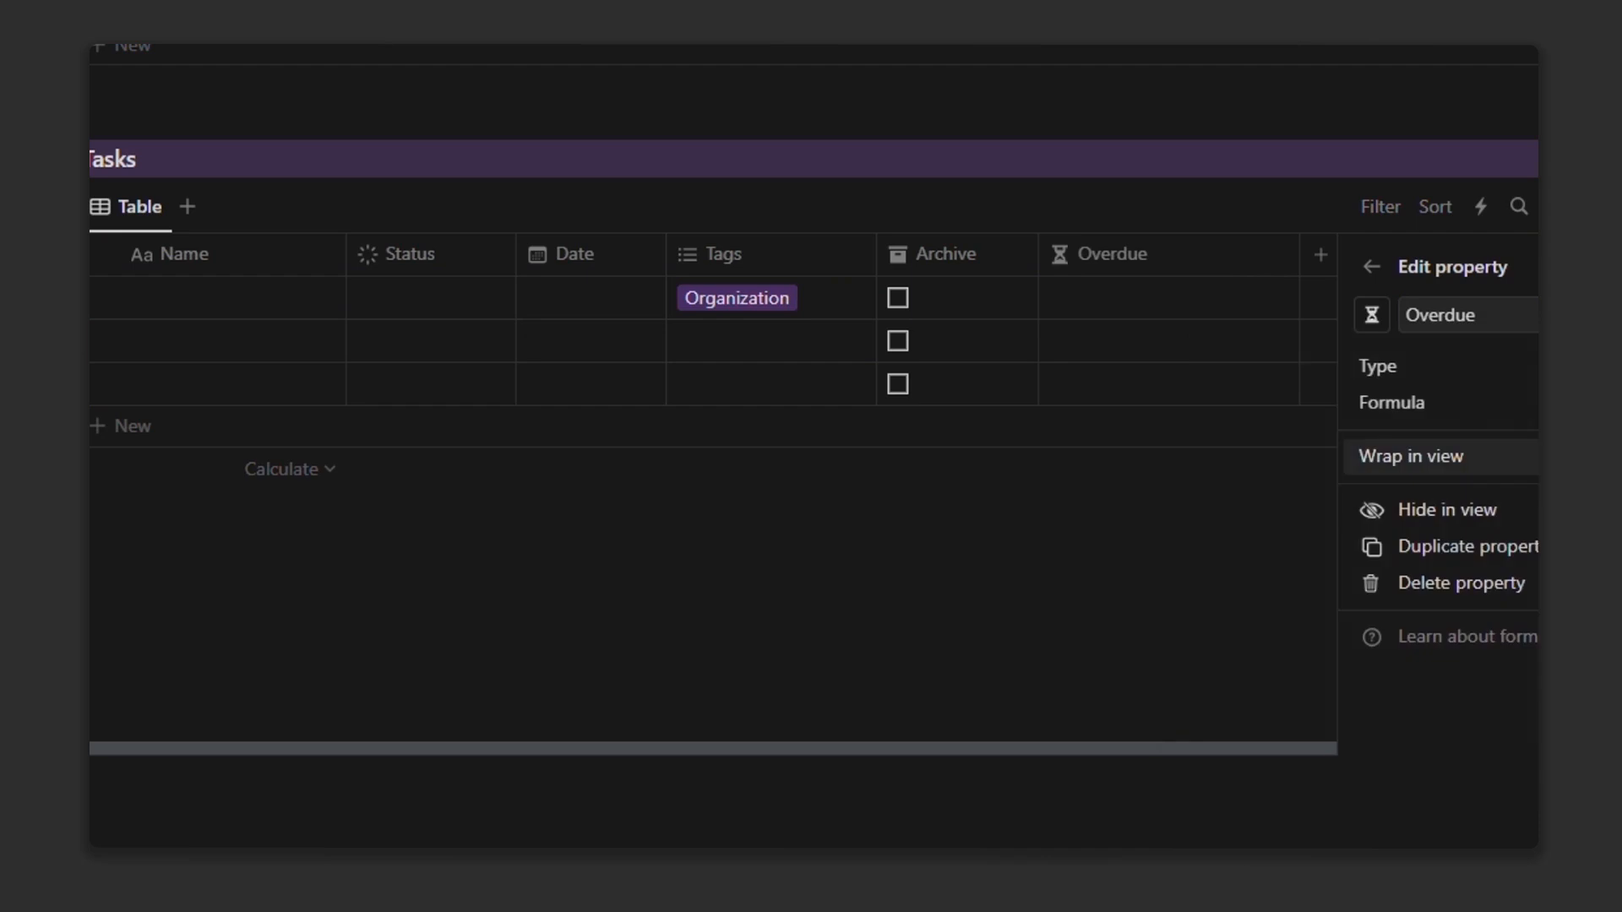
pyautogui.click(1403, 402)
pyautogui.write('if(Archive==false and if((!(Status == "Done") and (now() > Due Date)) and atDate(now(), "L")), true, false),true ,false )')
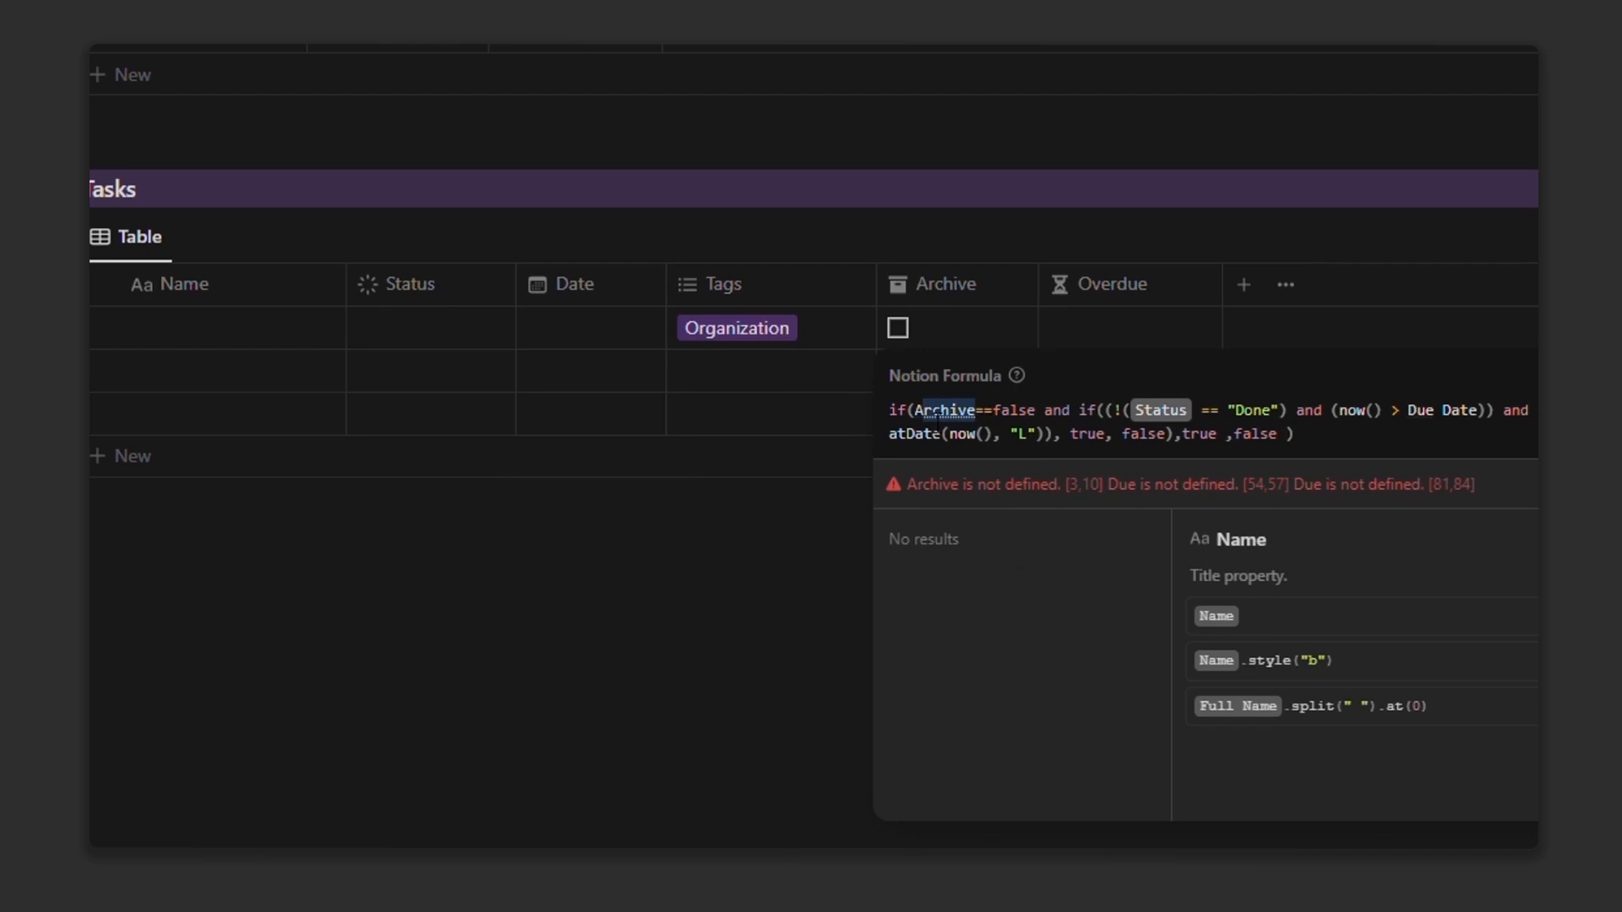
# Step: Replace the formula's plain Archive and Due Date text with Archive and Date property references
pyautogui.moveTo(938, 420); pyautogui.dragTo(916, 416)
pyautogui.click(955, 718)
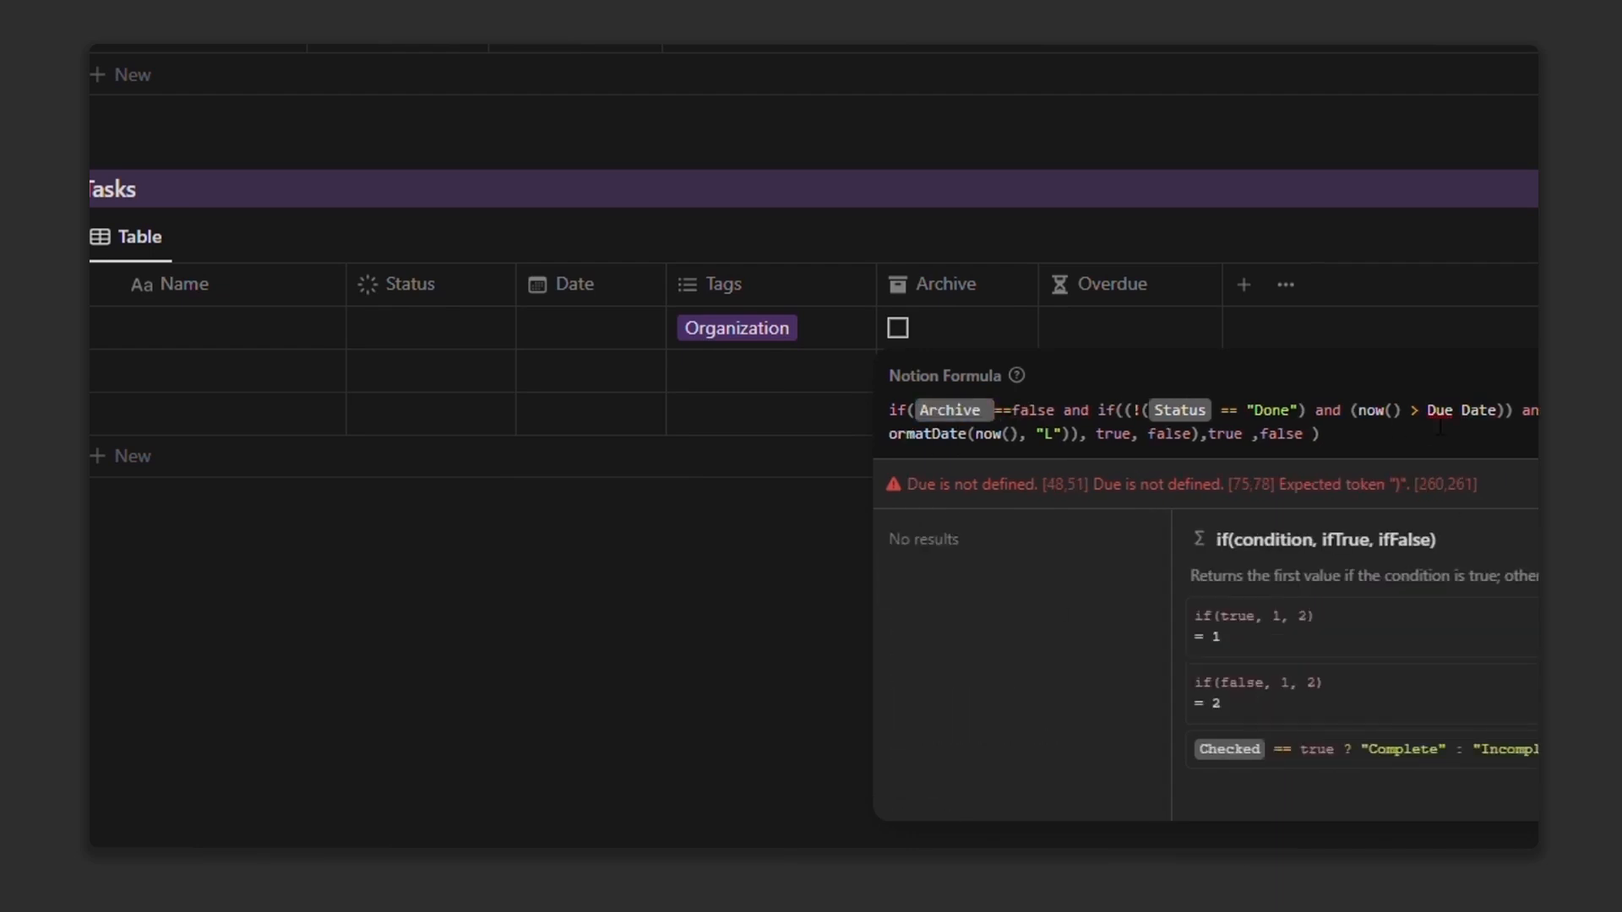
pyautogui.click(1081, 647)
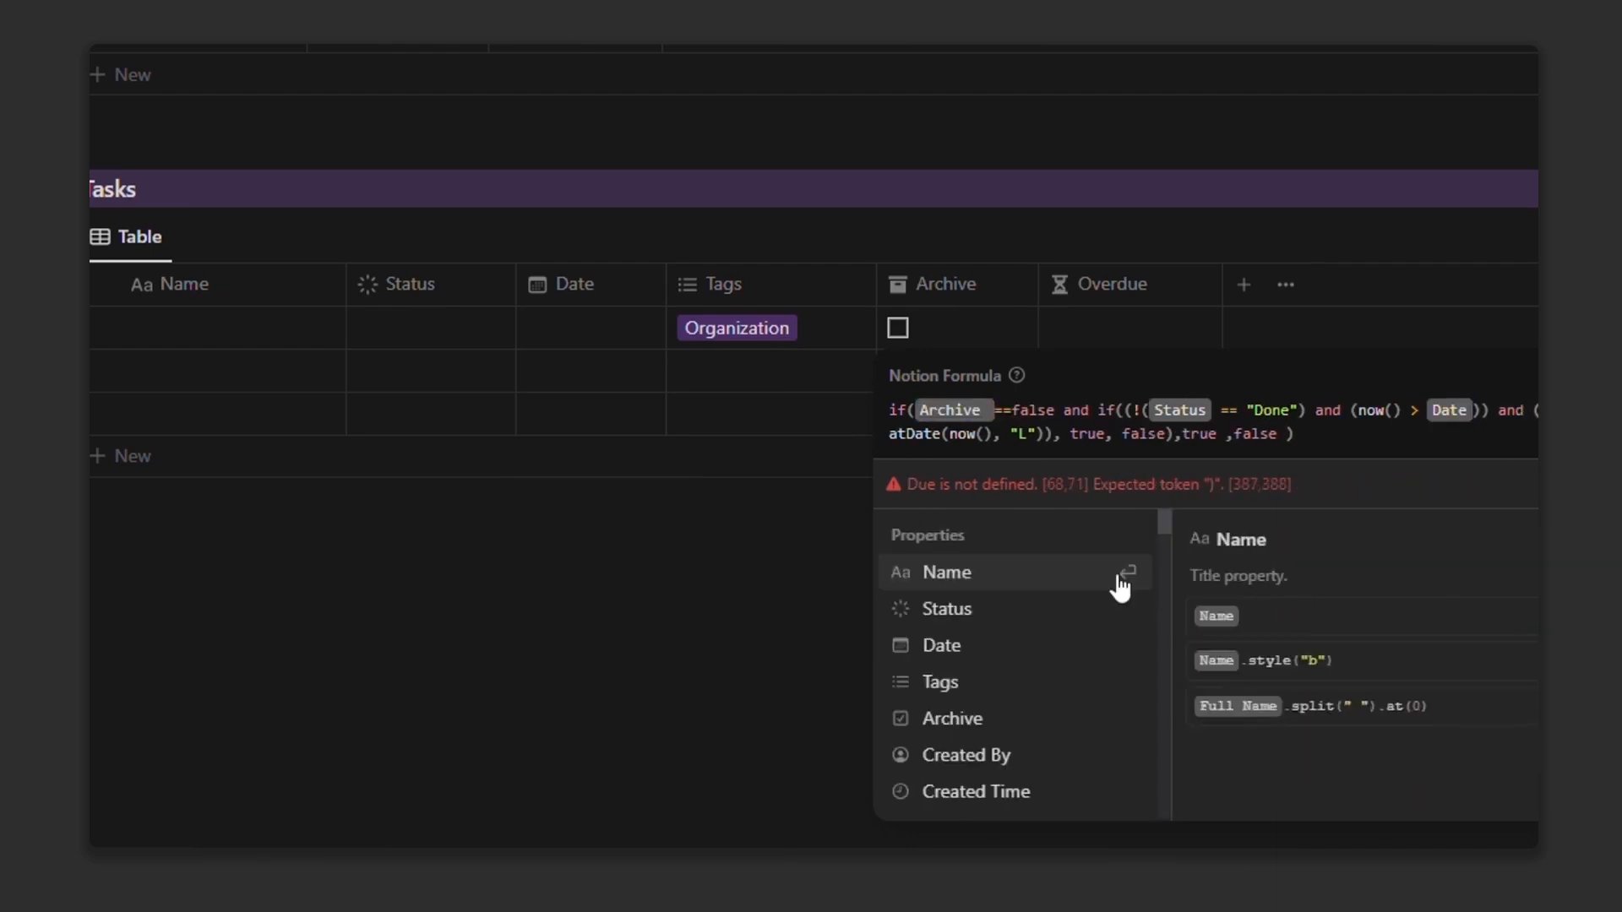
pyautogui.click(1090, 649)
pyautogui.press('BackSpace')
pyautogui.press('BackSpace')
pyautogui.press('BackSpace')
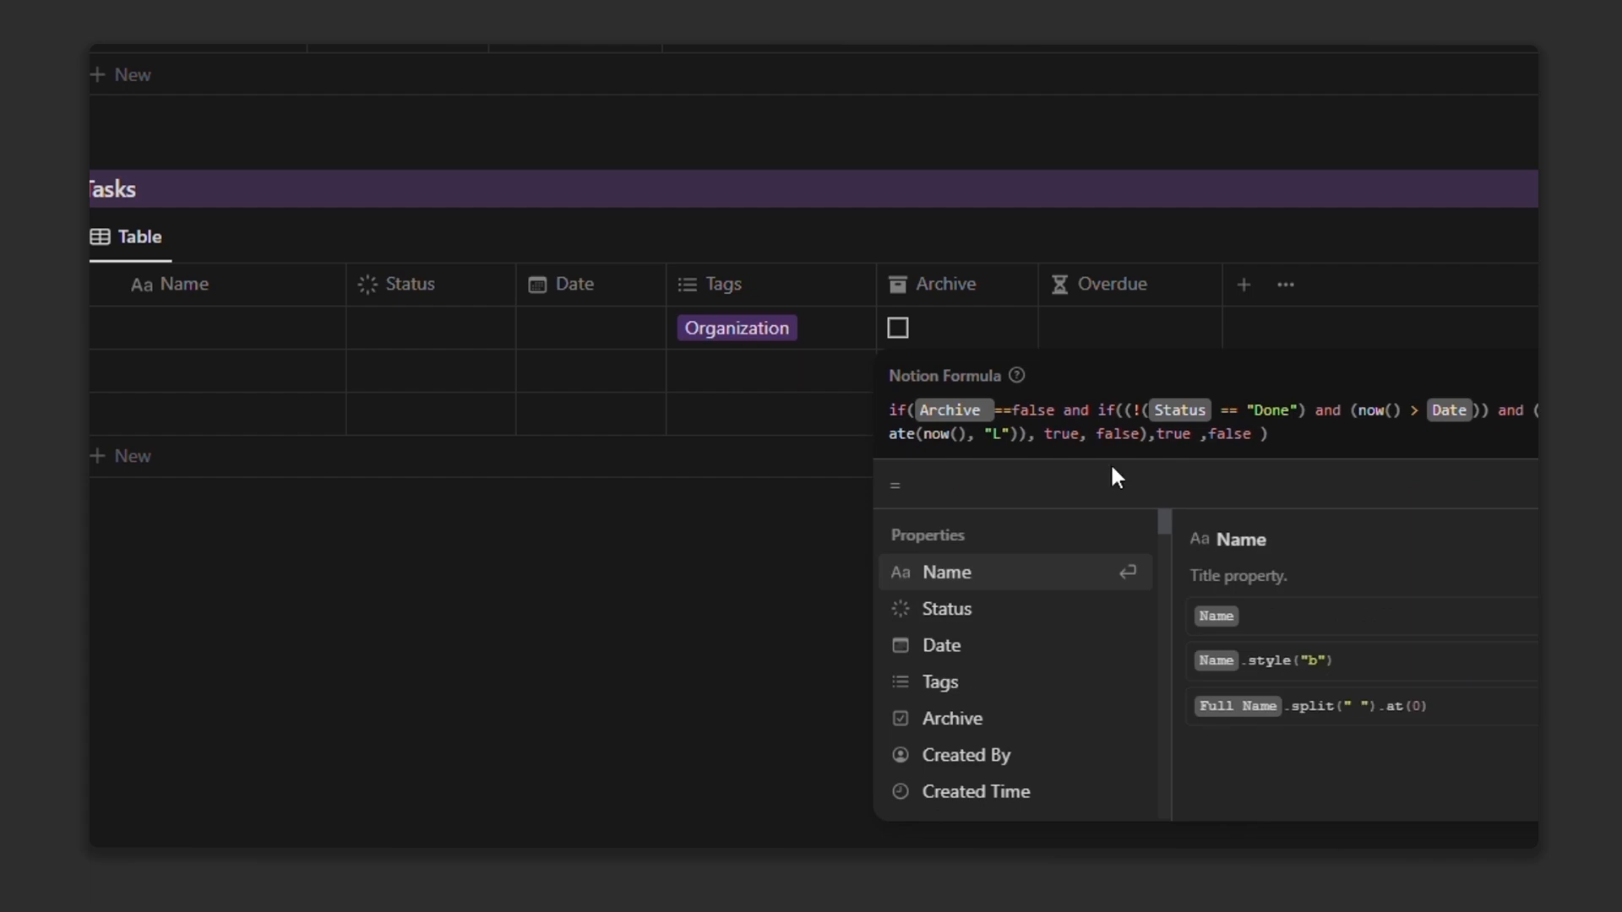
pyautogui.press('Escape')
# Step: Set the first task's date to March 25, 2024 and its status to Done
pyautogui.click(595, 331)
pyautogui.click(610, 17)
pyautogui.click(427, 355)
pyautogui.click(431, 344)
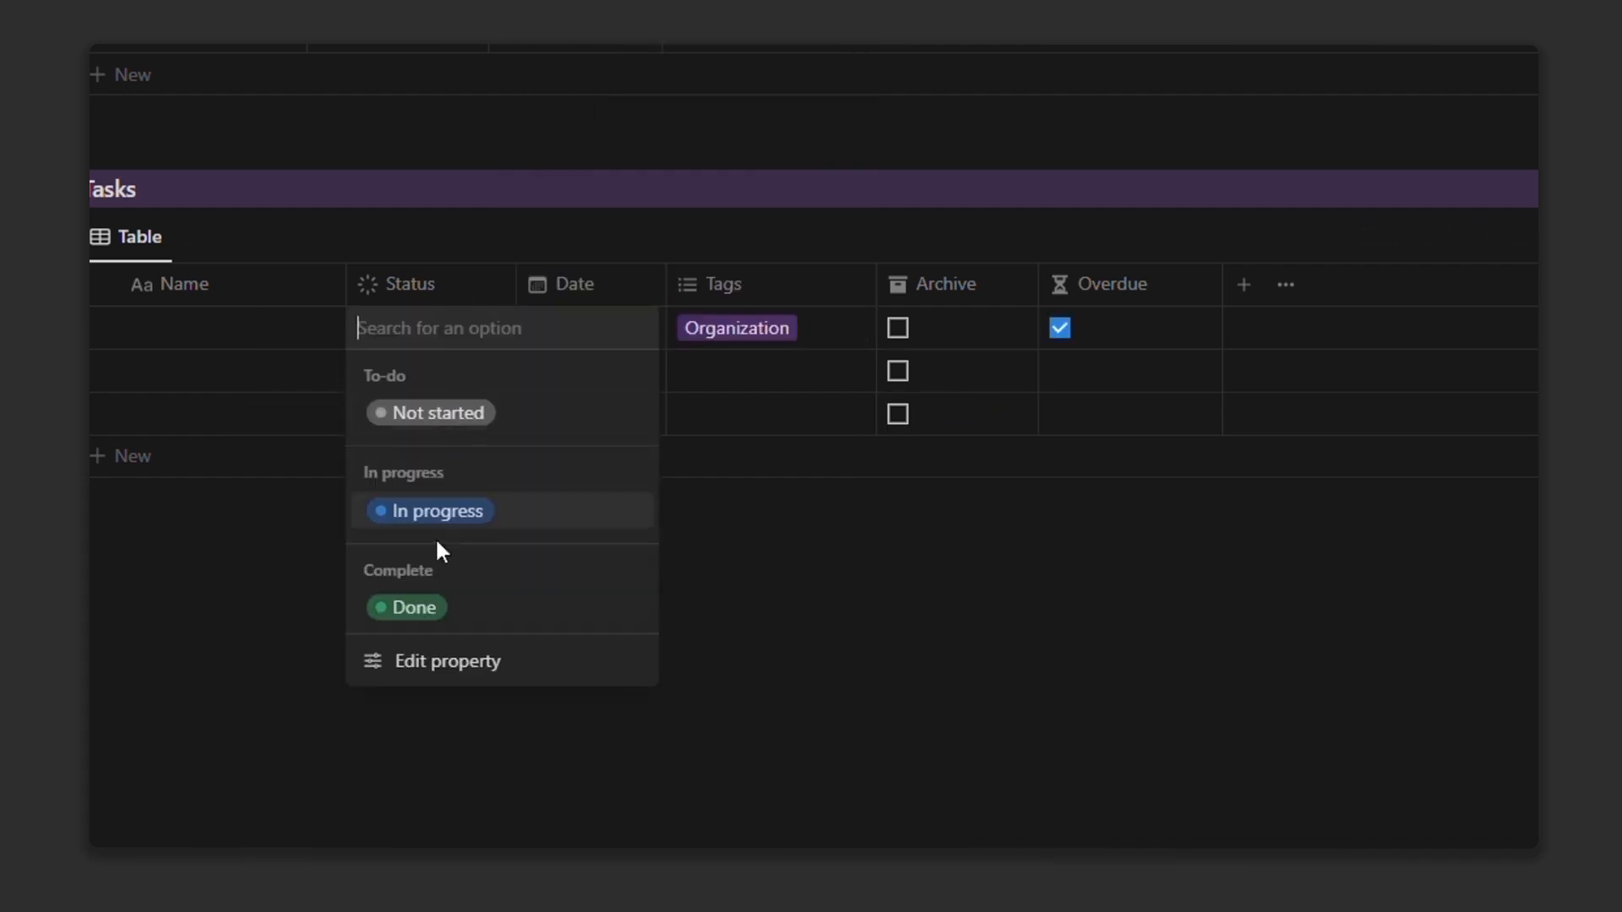
pyautogui.click(431, 608)
pyautogui.click(870, 609)
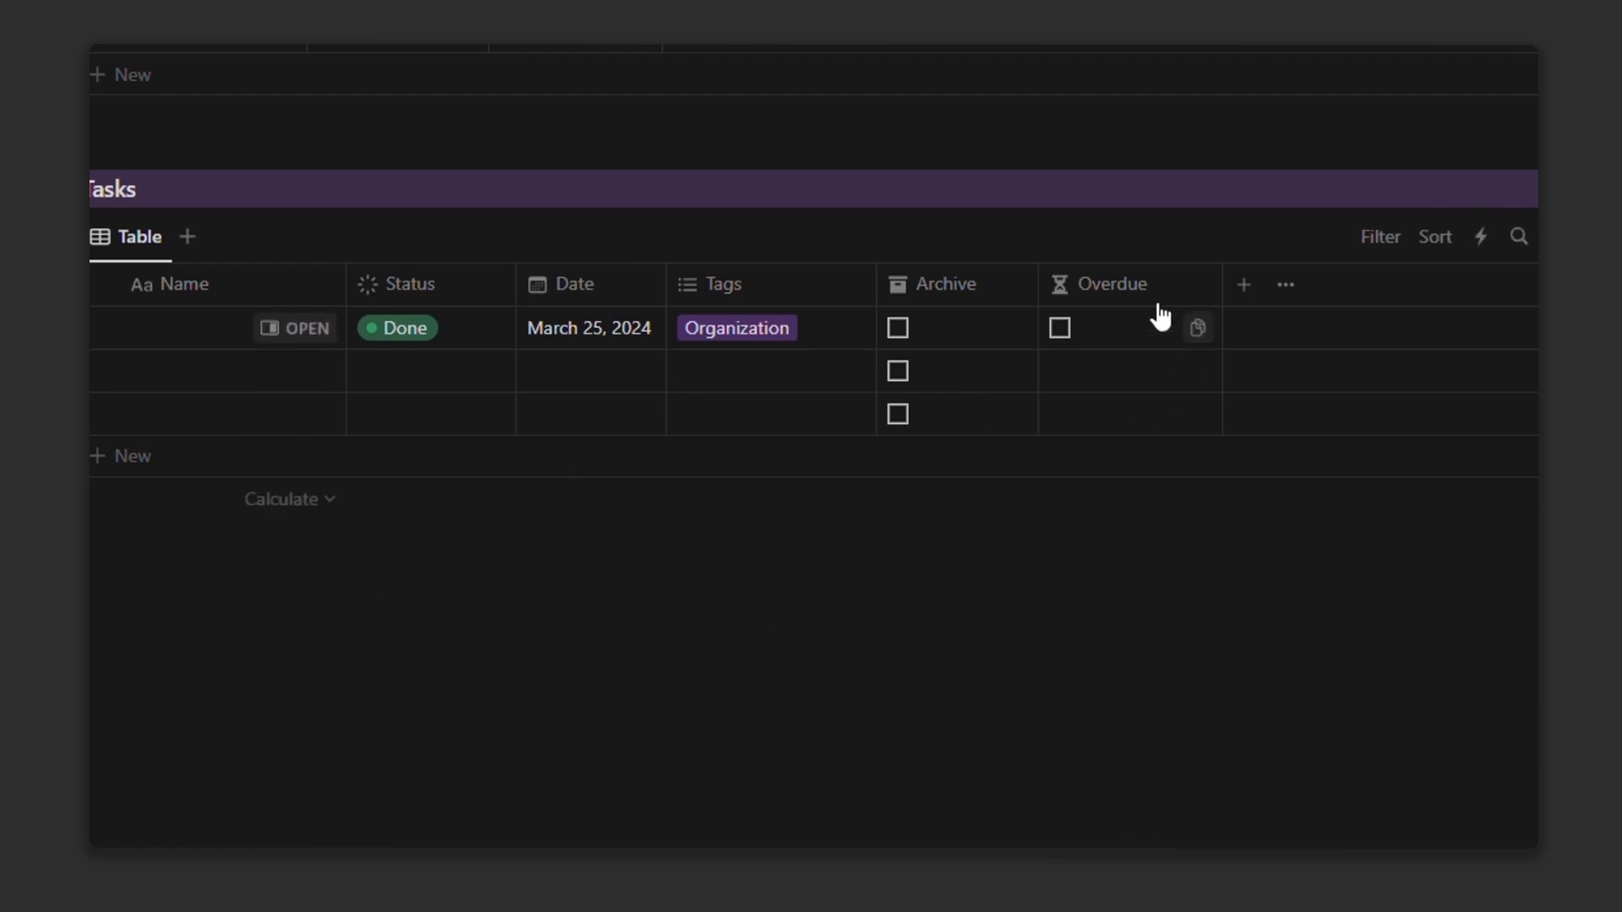
pyautogui.click(1115, 284)
# Step: Hide the Overdue column and add a two-way relation to the Projects Database
pyautogui.click(1110, 565)
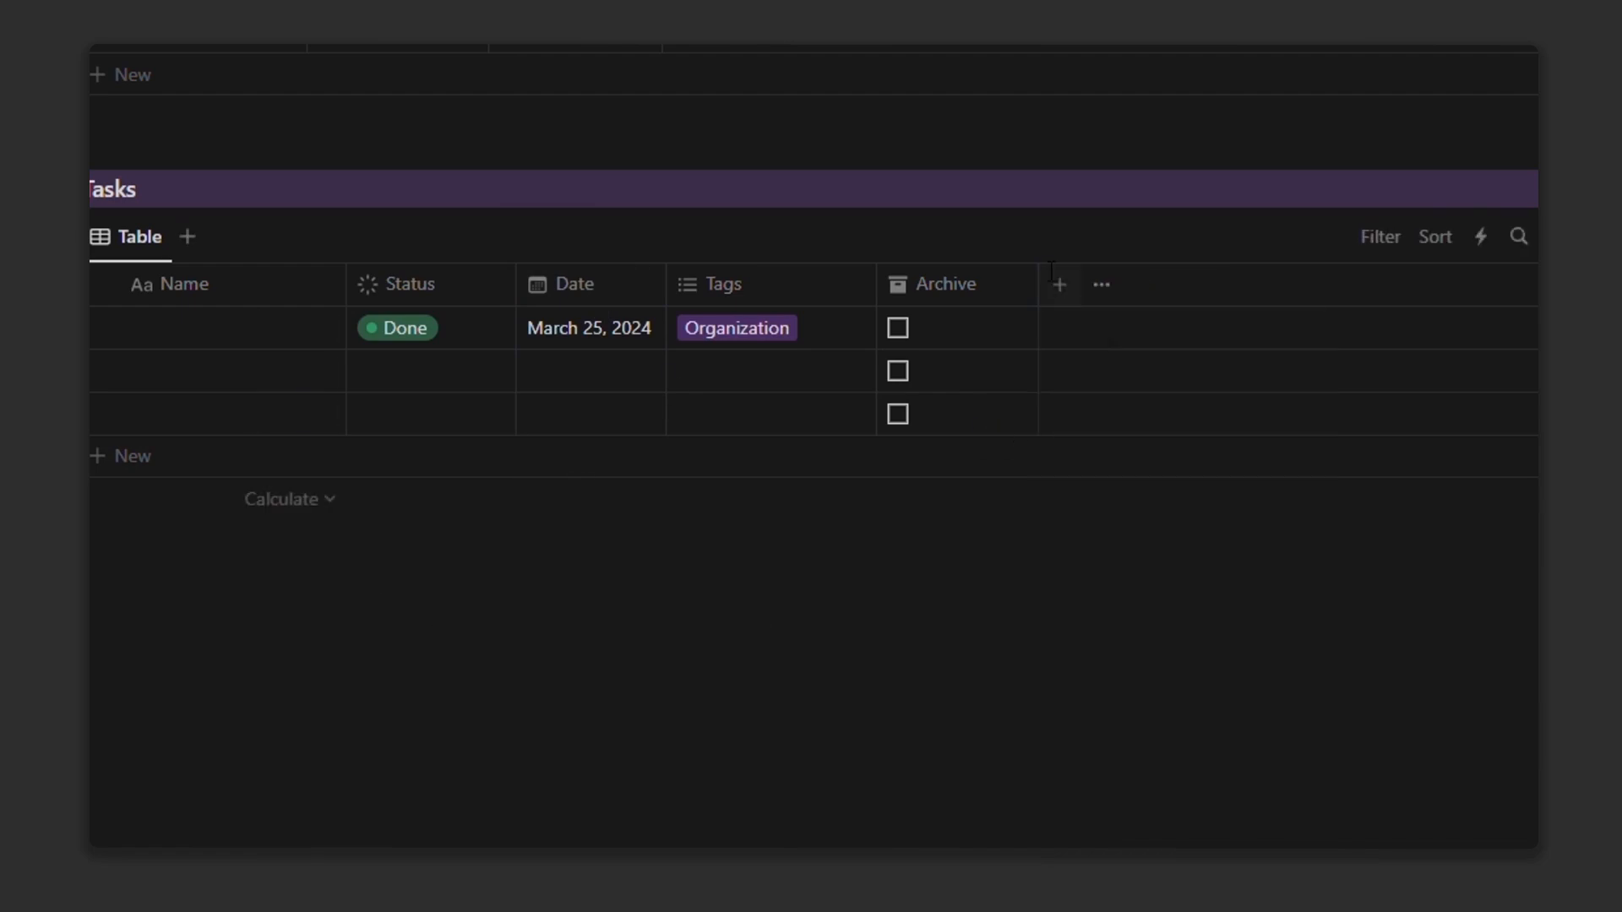
pyautogui.click(1071, 289)
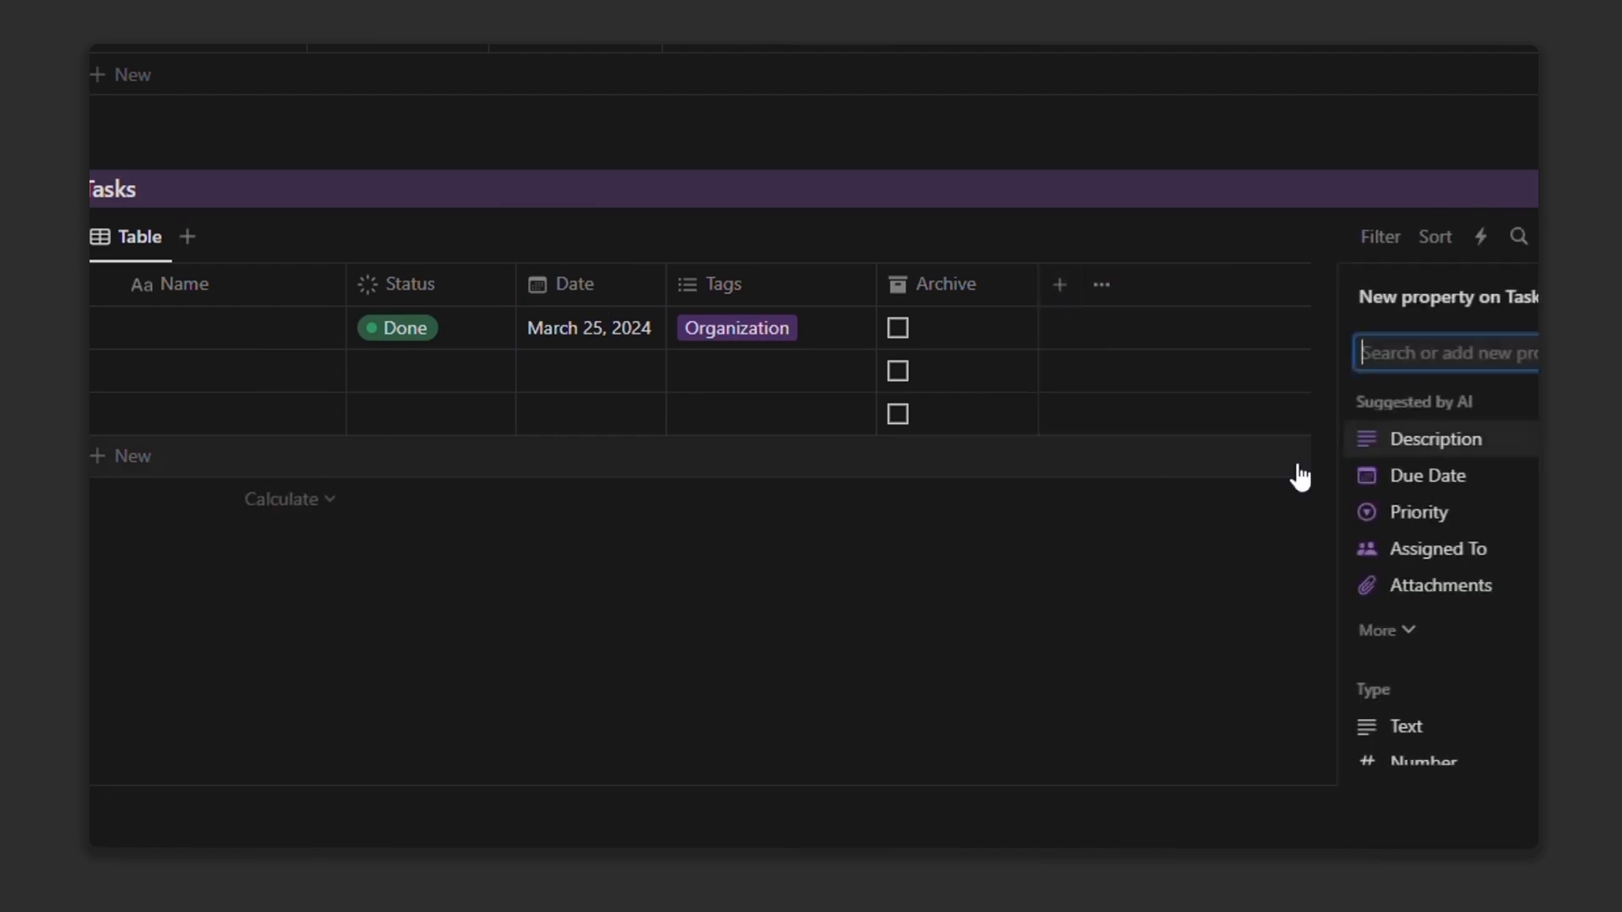
pyautogui.scroll(-8, 1528, 623)
pyautogui.click(1436, 680)
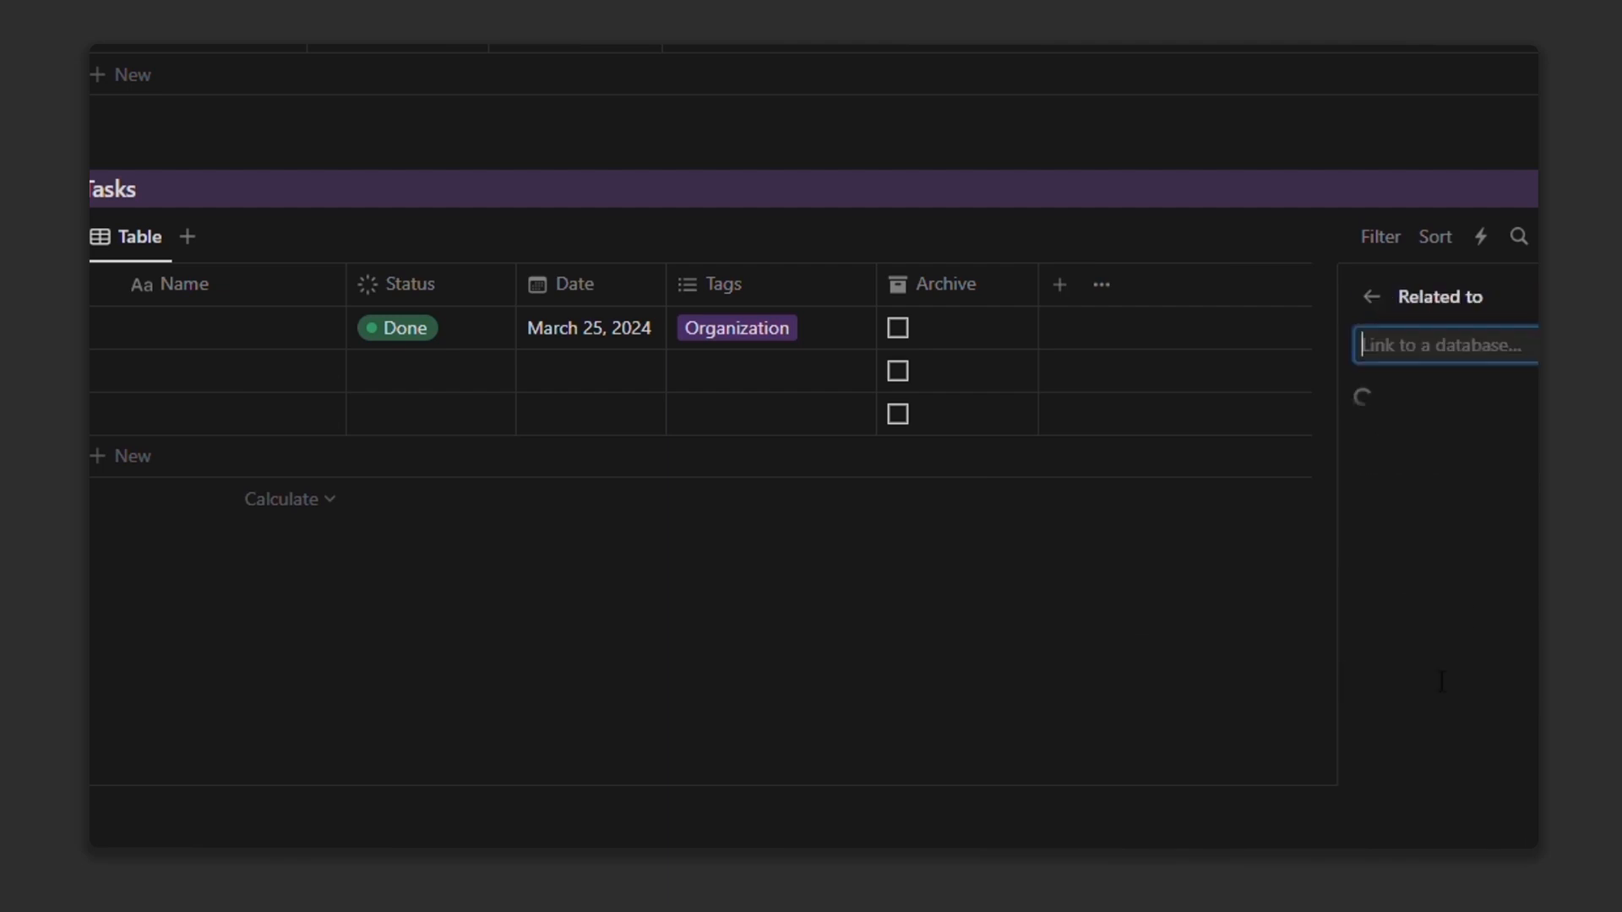
pyautogui.click(1474, 459)
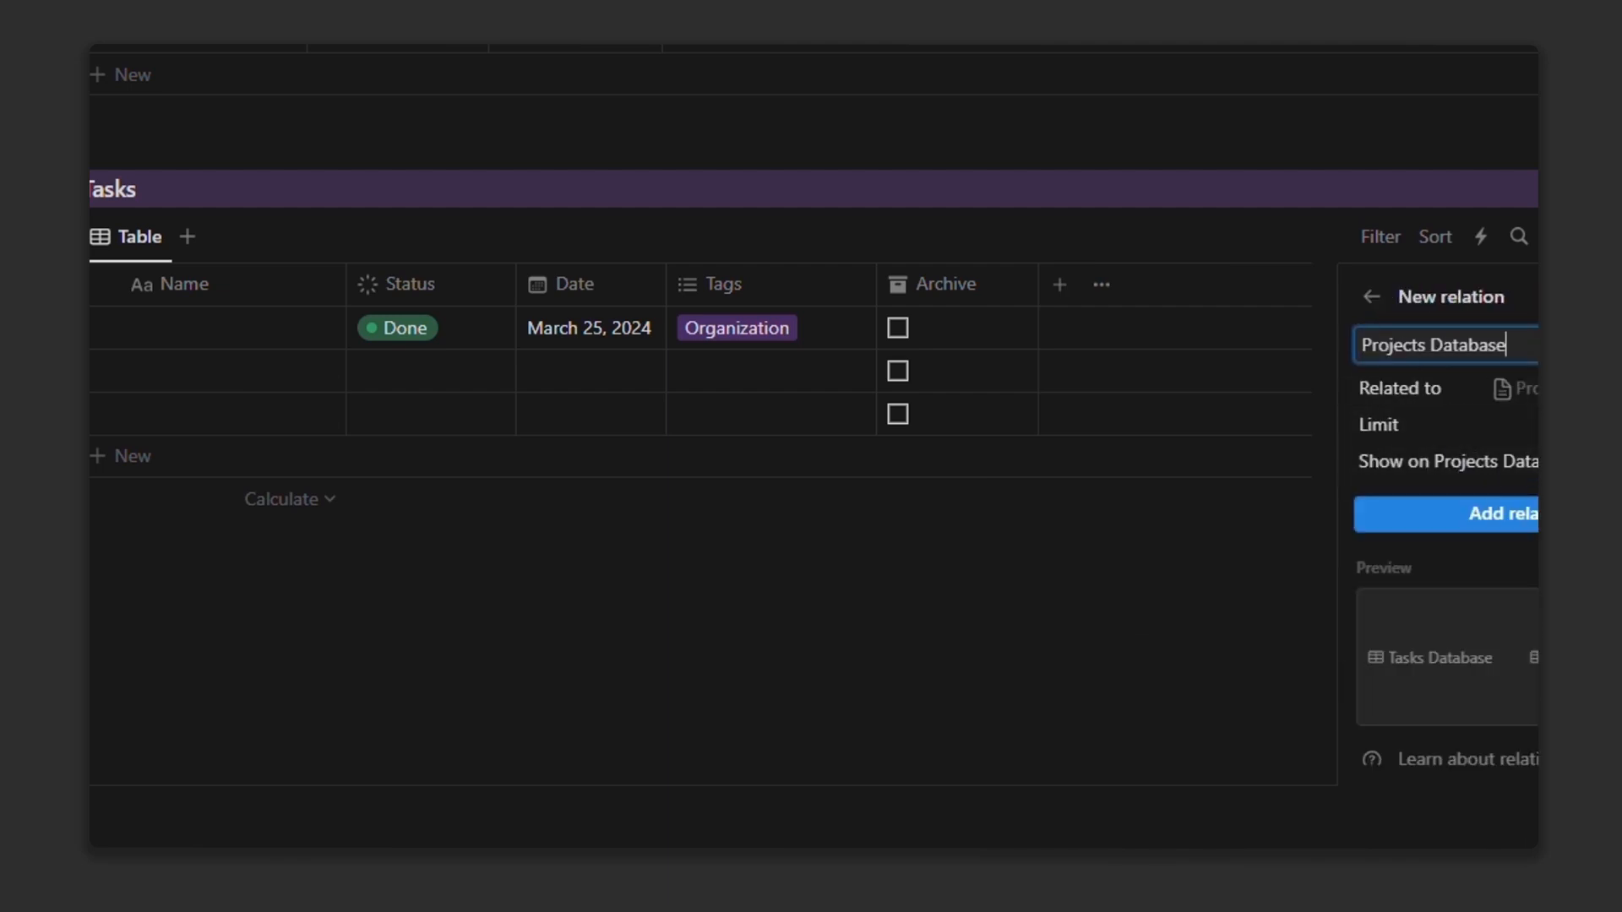
pyautogui.click(1445, 463)
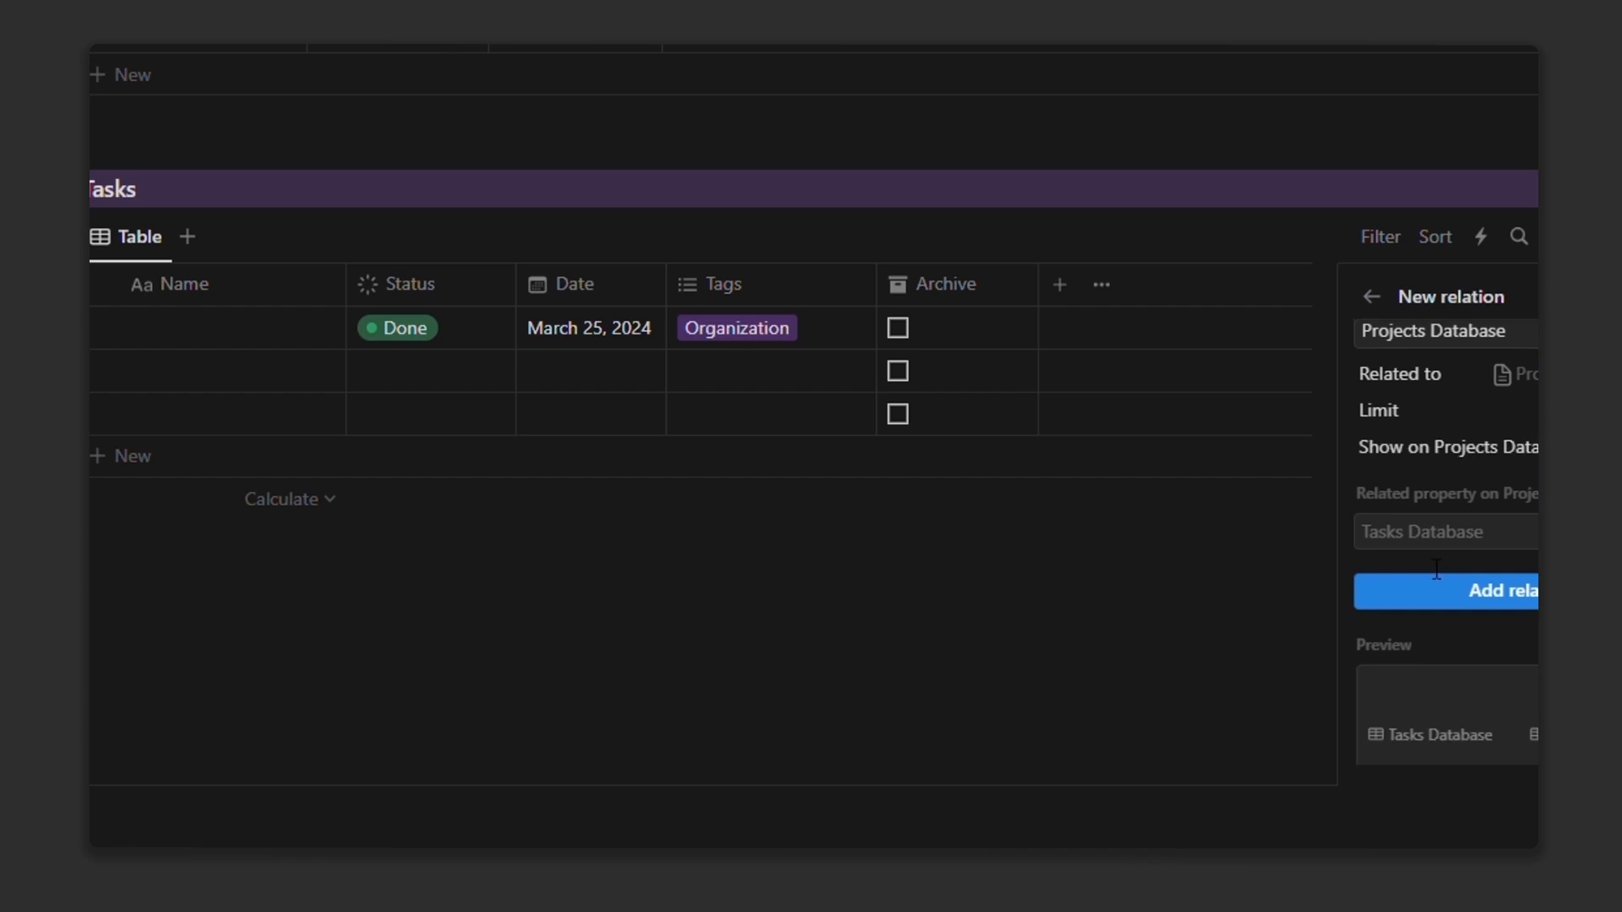
pyautogui.scroll(-2, 1474, 558)
pyautogui.click(1473, 507)
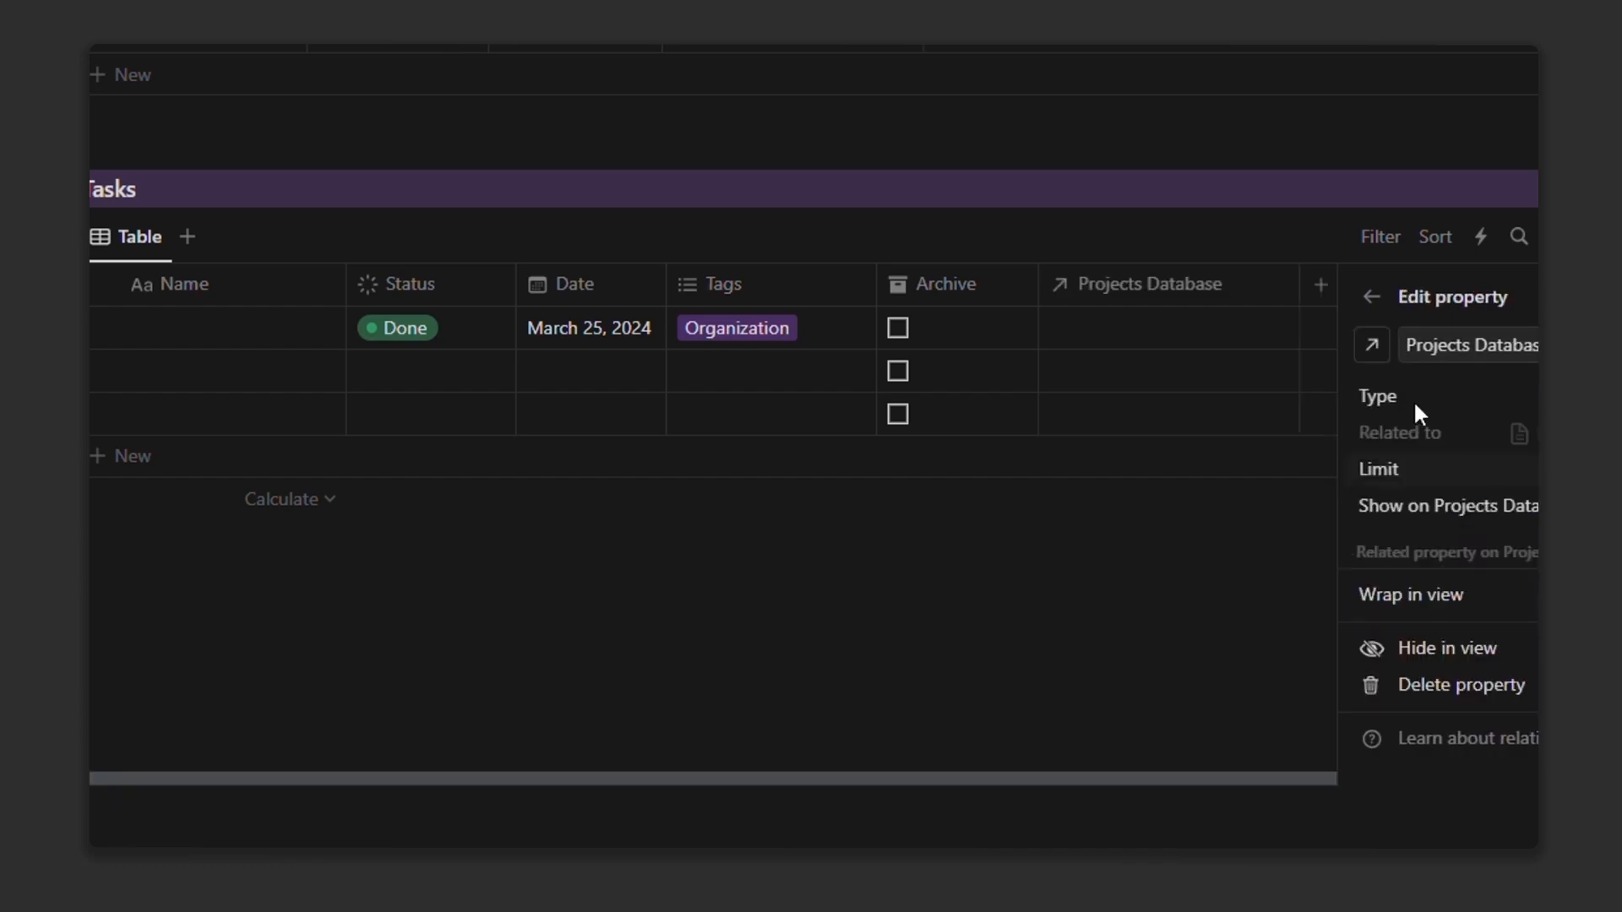
# Step: Give the relation column a briefcase icon and rename it 'Related Projects'
pyautogui.click(1374, 348)
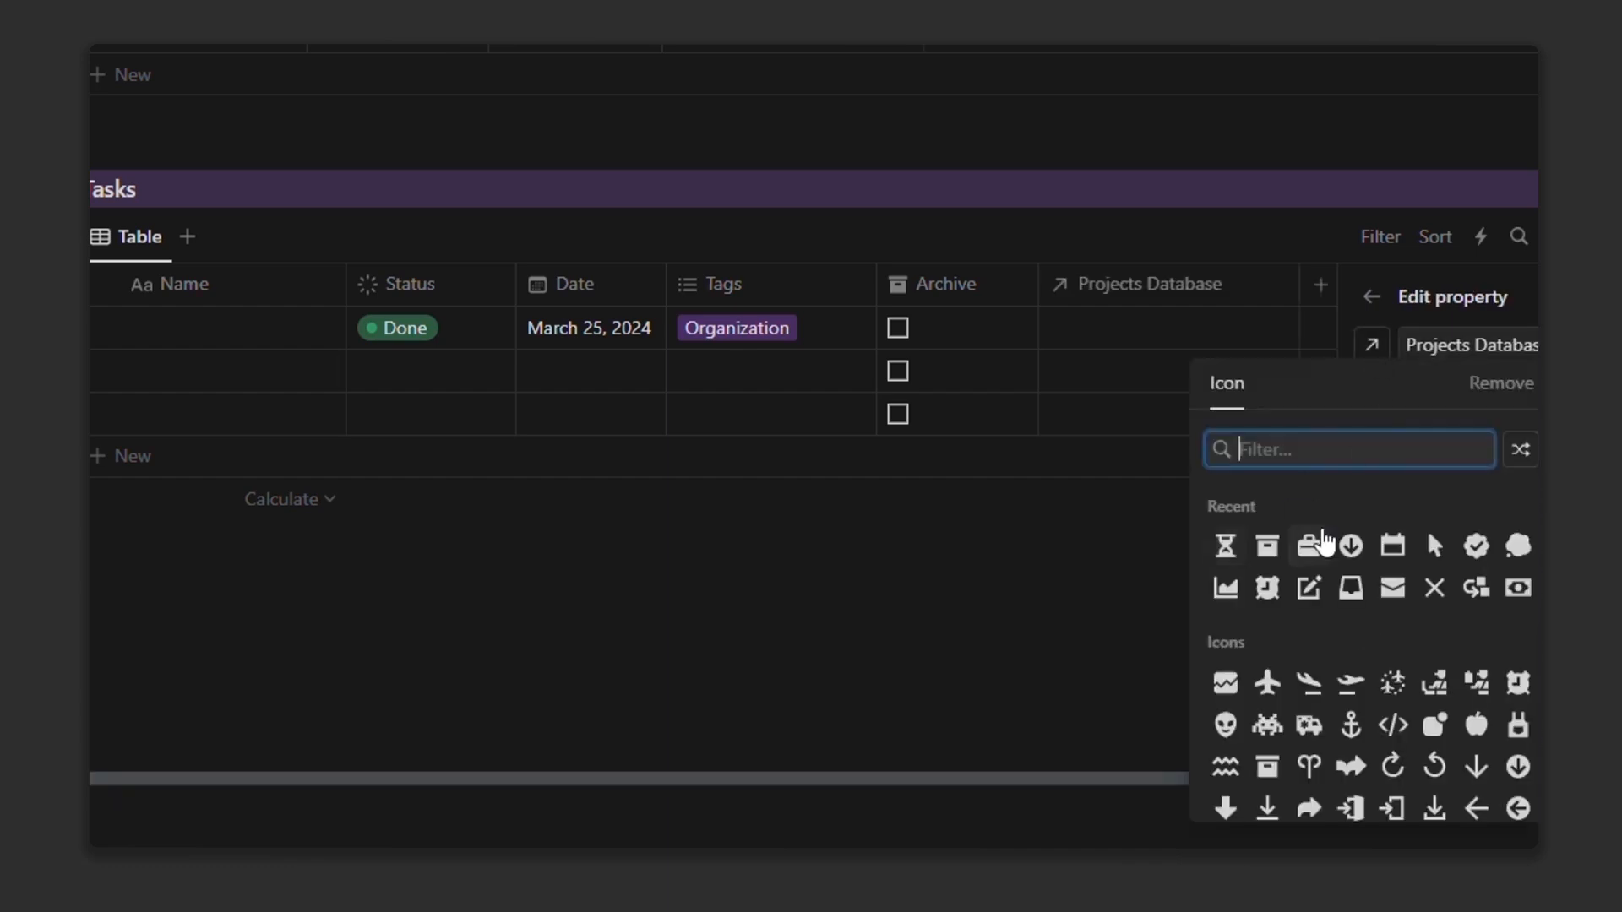
pyautogui.click(1308, 546)
pyautogui.doubleClick(1455, 355)
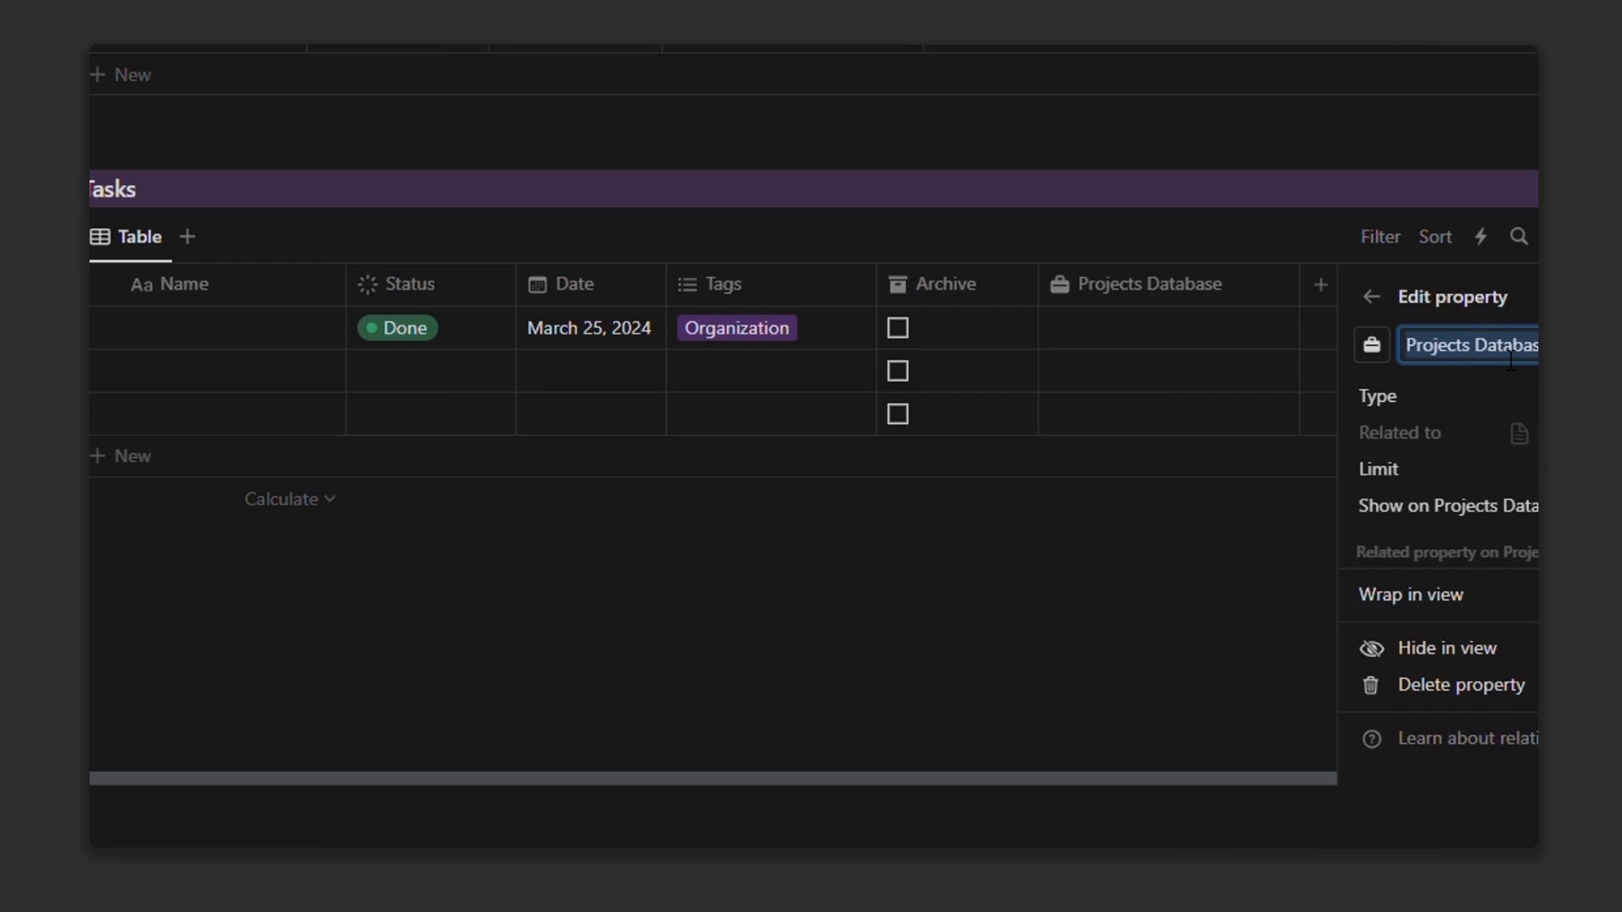
pyautogui.write('Related')
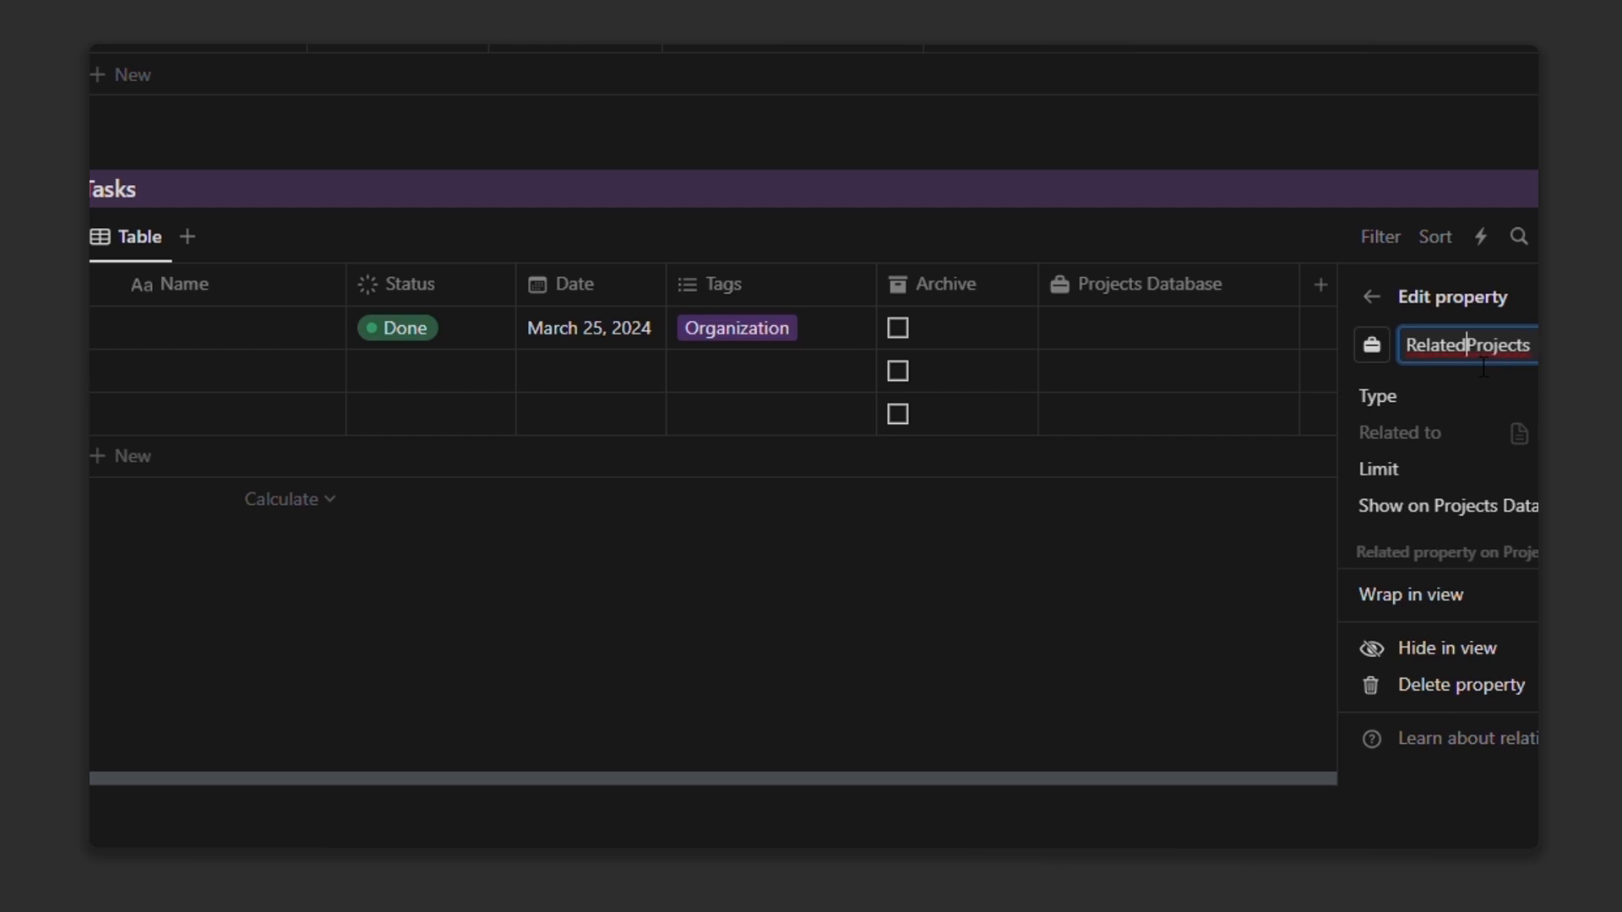
pyautogui.click(1179, 591)
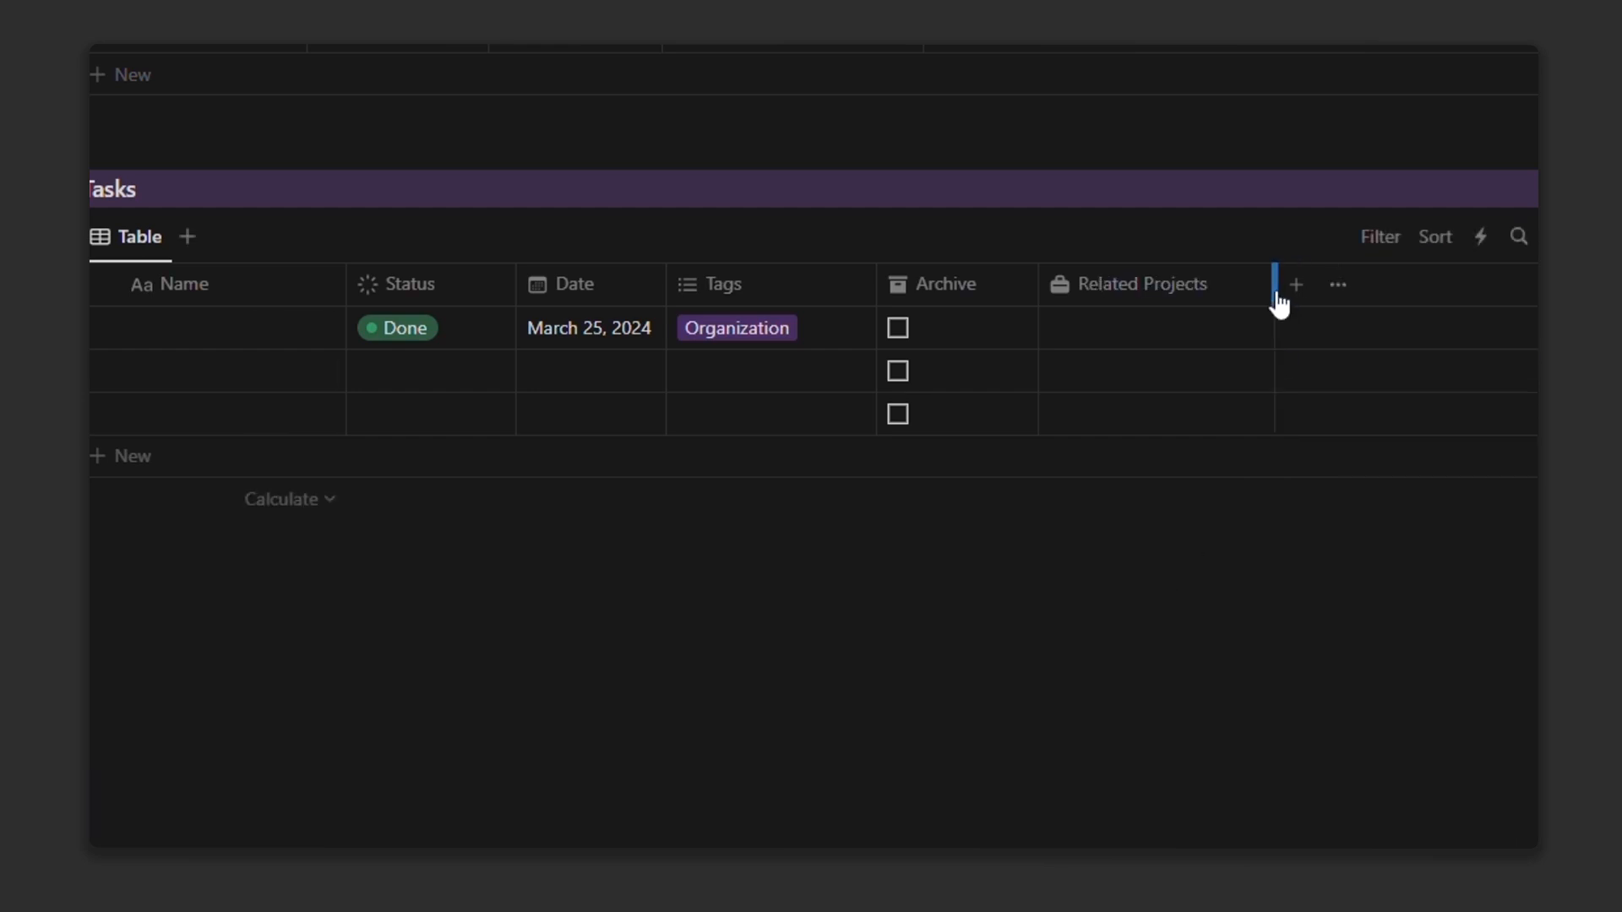
# Step: Delete three empty task rows and name the Projects relation 'Related Tasks' with a check icon
pyautogui.moveTo(119, 359); pyautogui.dragTo(217, 420)
pyautogui.press('Delete')
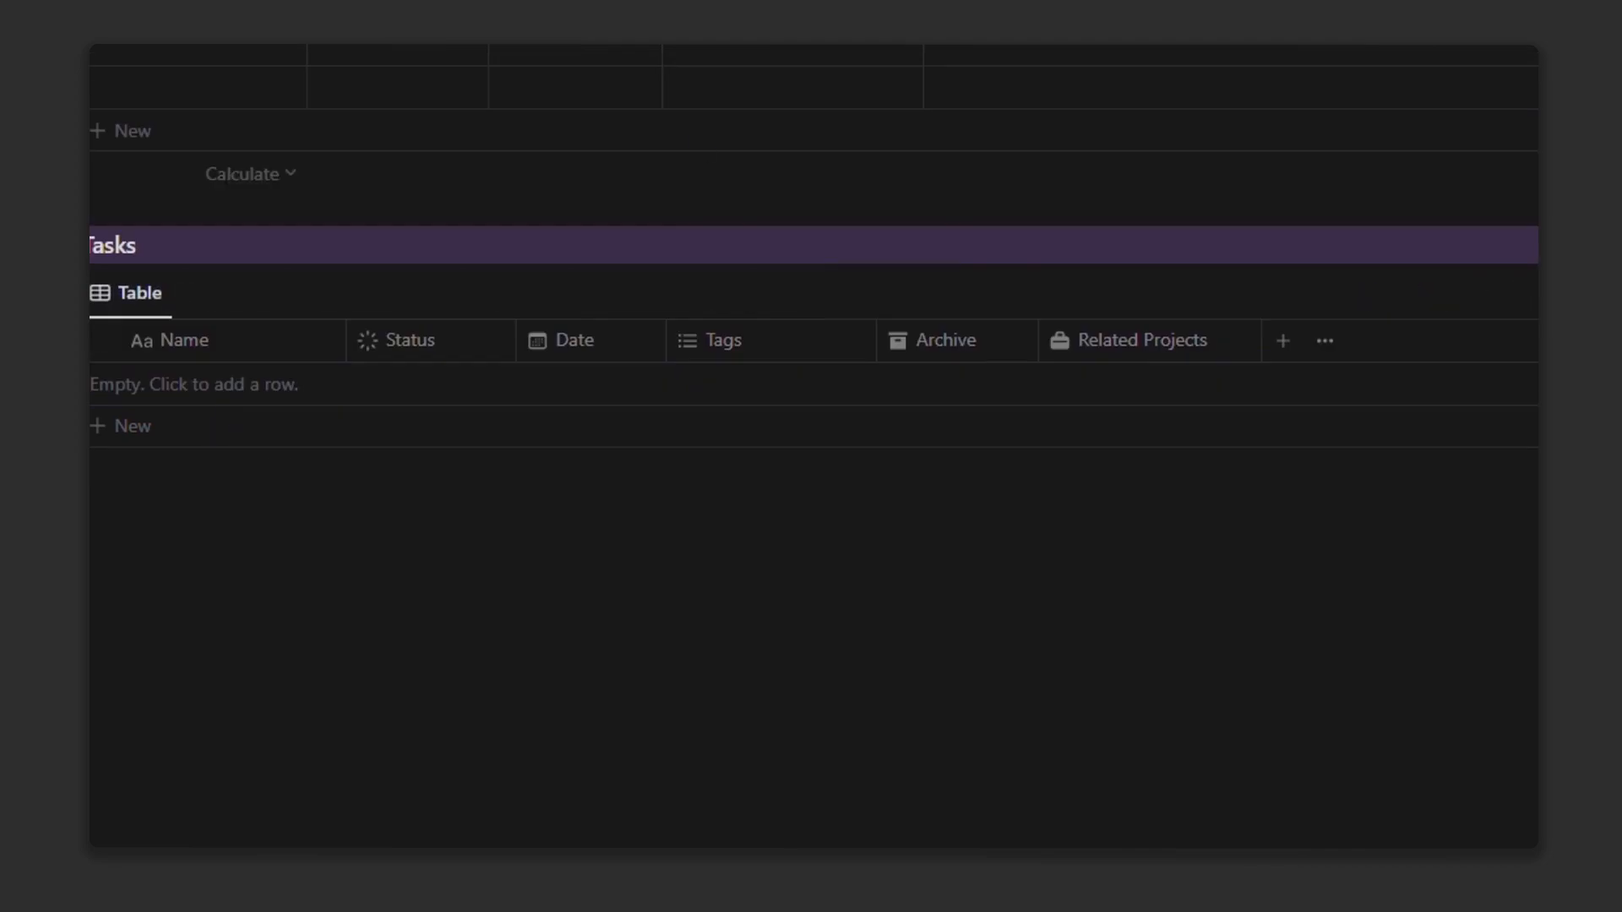
pyautogui.click(718, 46)
pyautogui.write('Related Tasks')
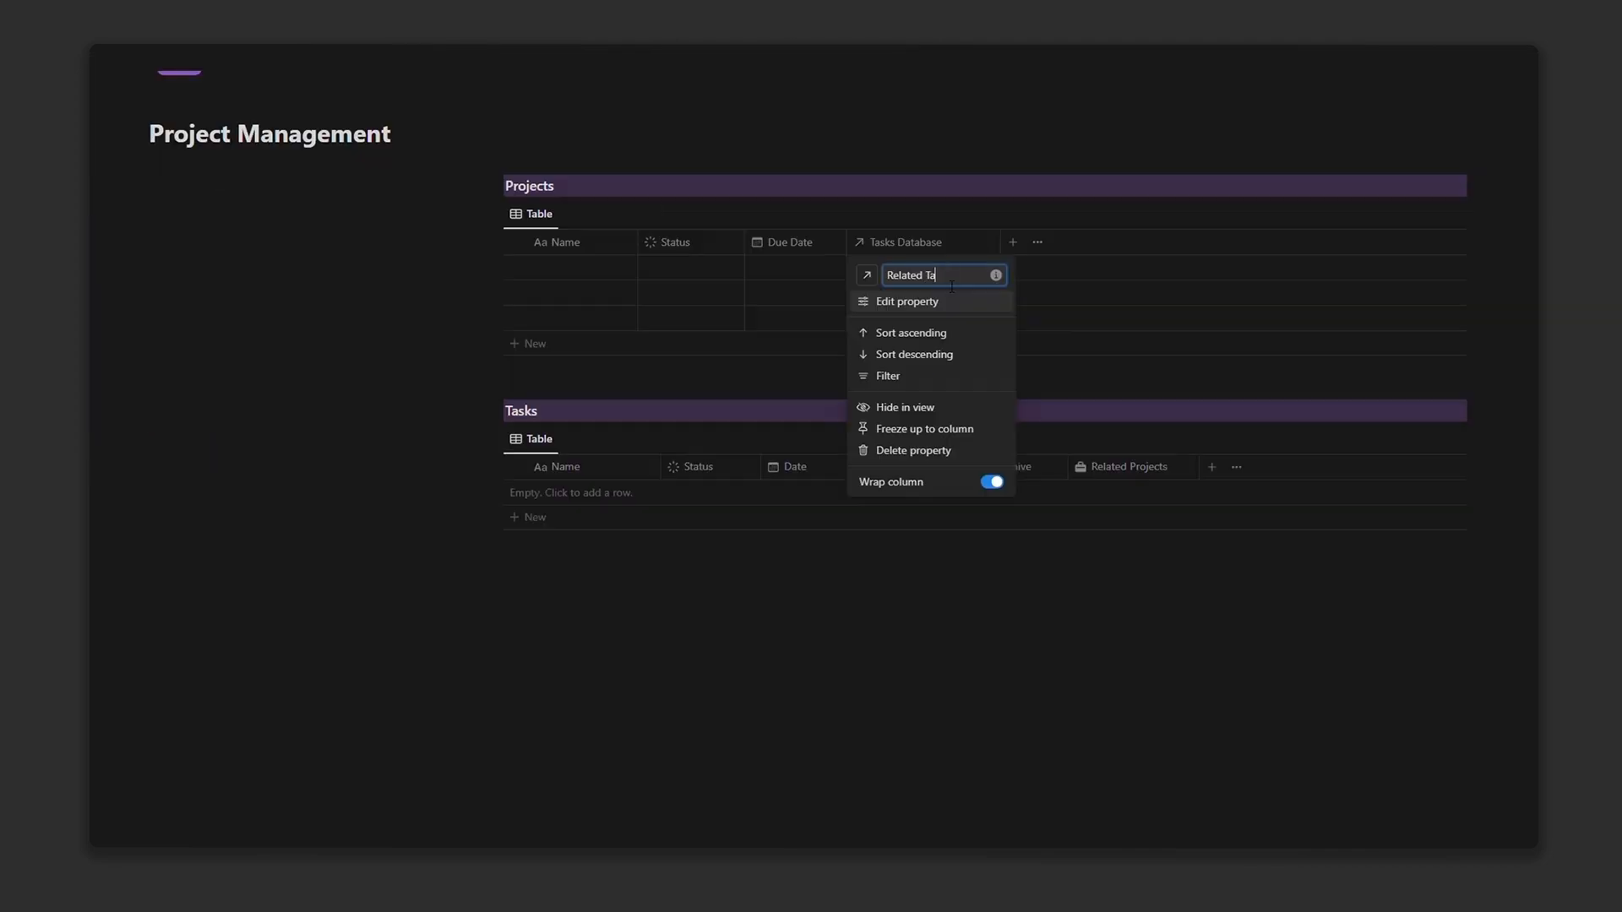
pyautogui.click(705, 15)
pyautogui.write('Che')
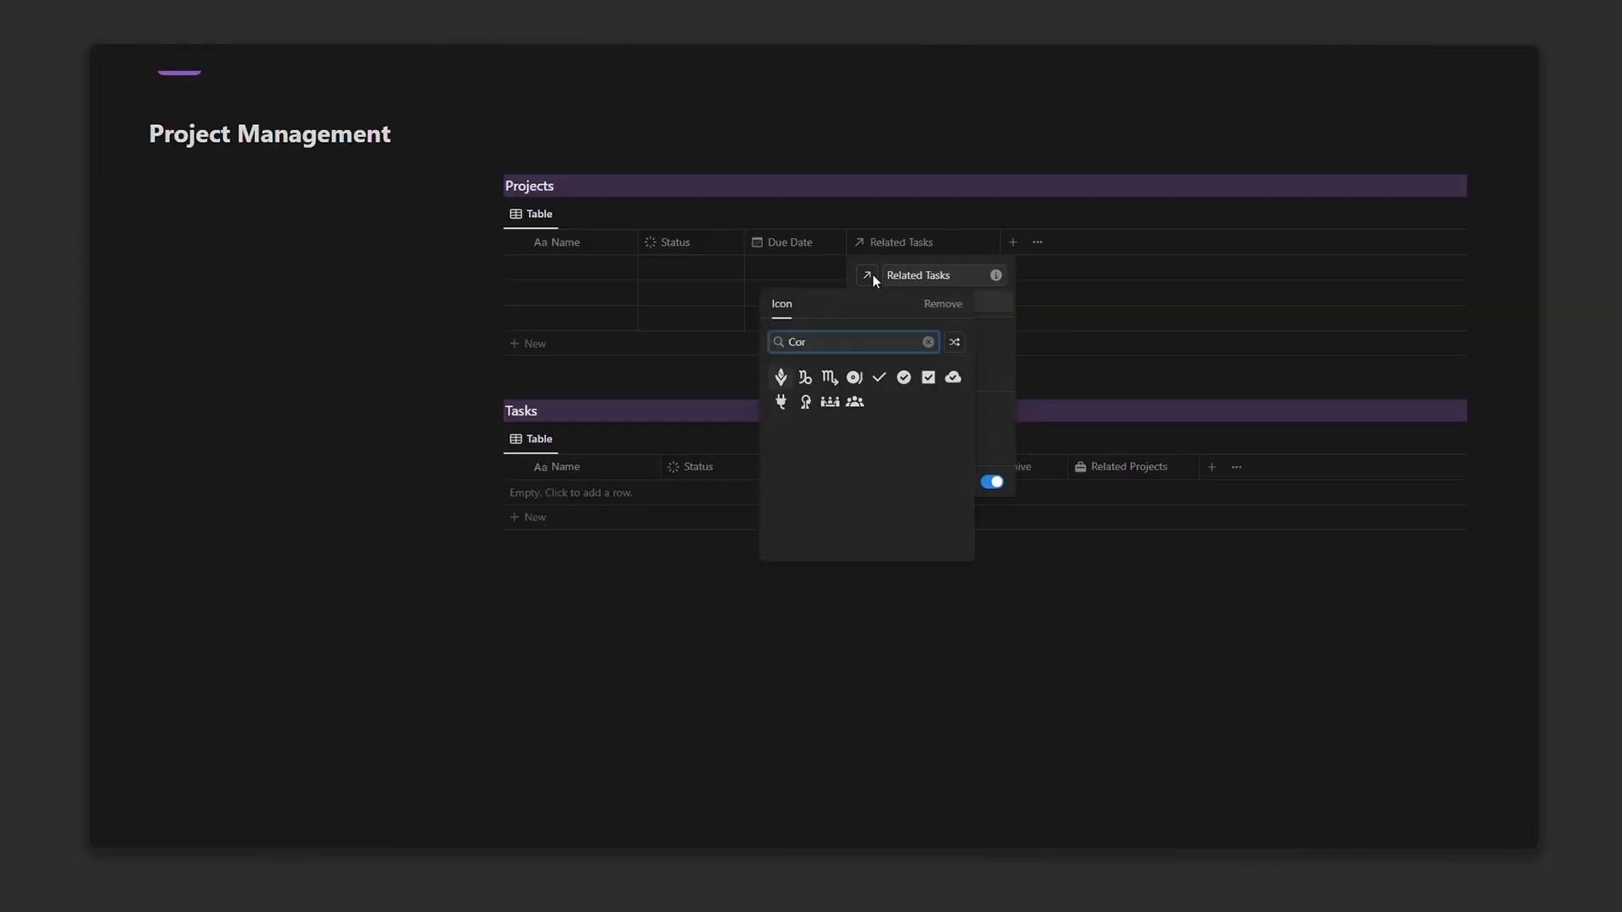
pyautogui.click(904, 376)
pyautogui.press('Escape')
# Step: Delete the three empty project rows and add a Files & media property named Cover
pyautogui.moveTo(467, 293); pyautogui.dragTo(547, 319)
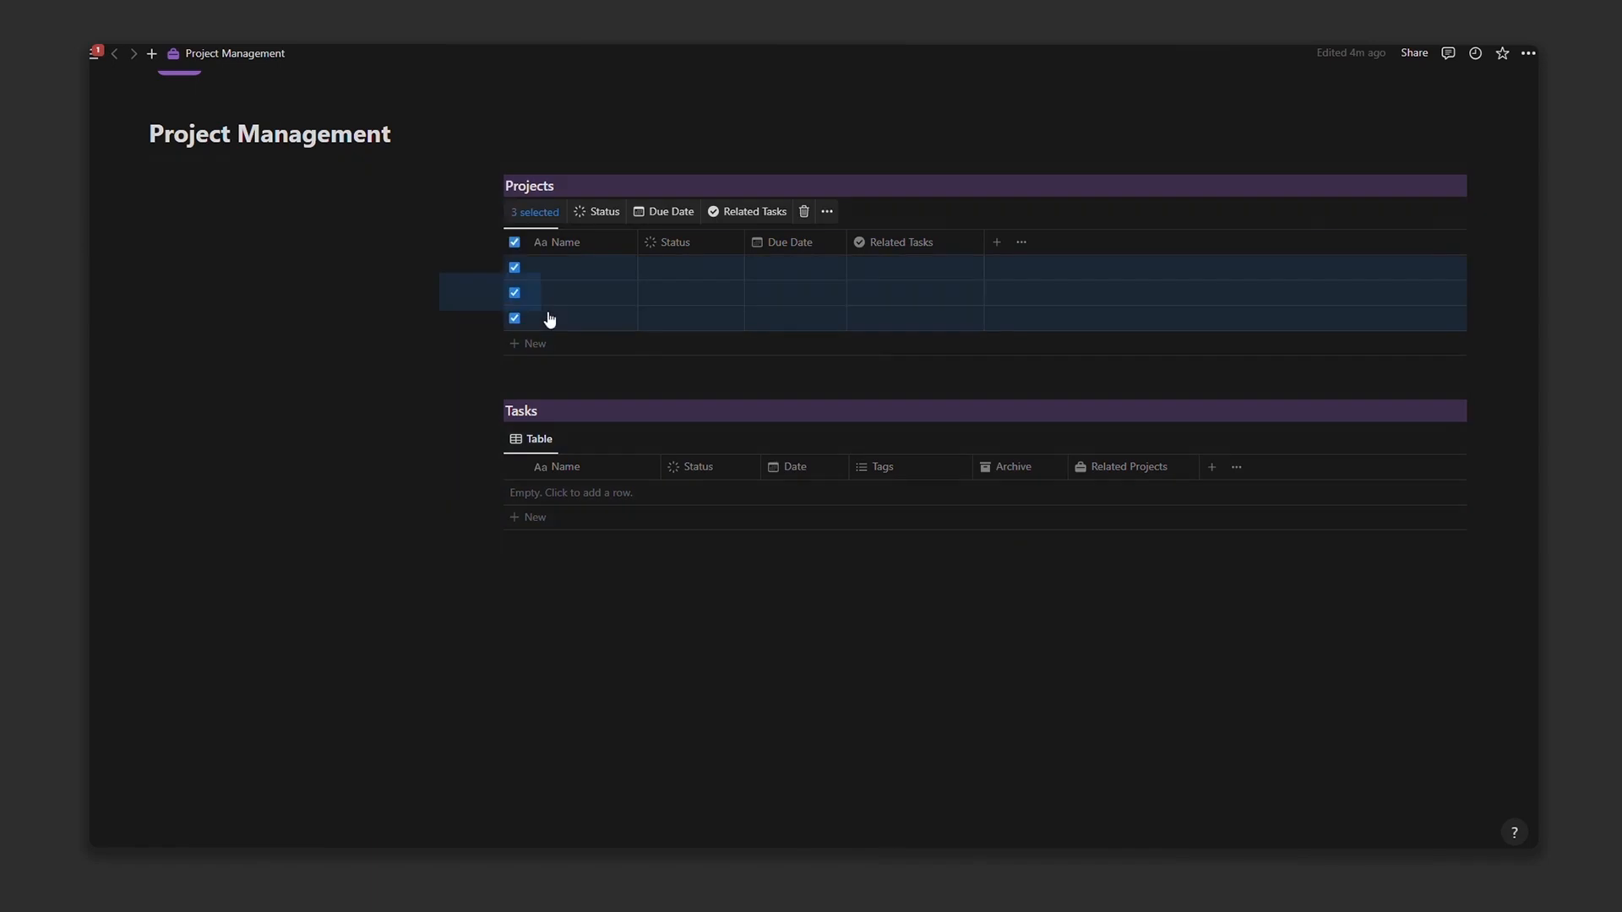
pyautogui.press('Delete')
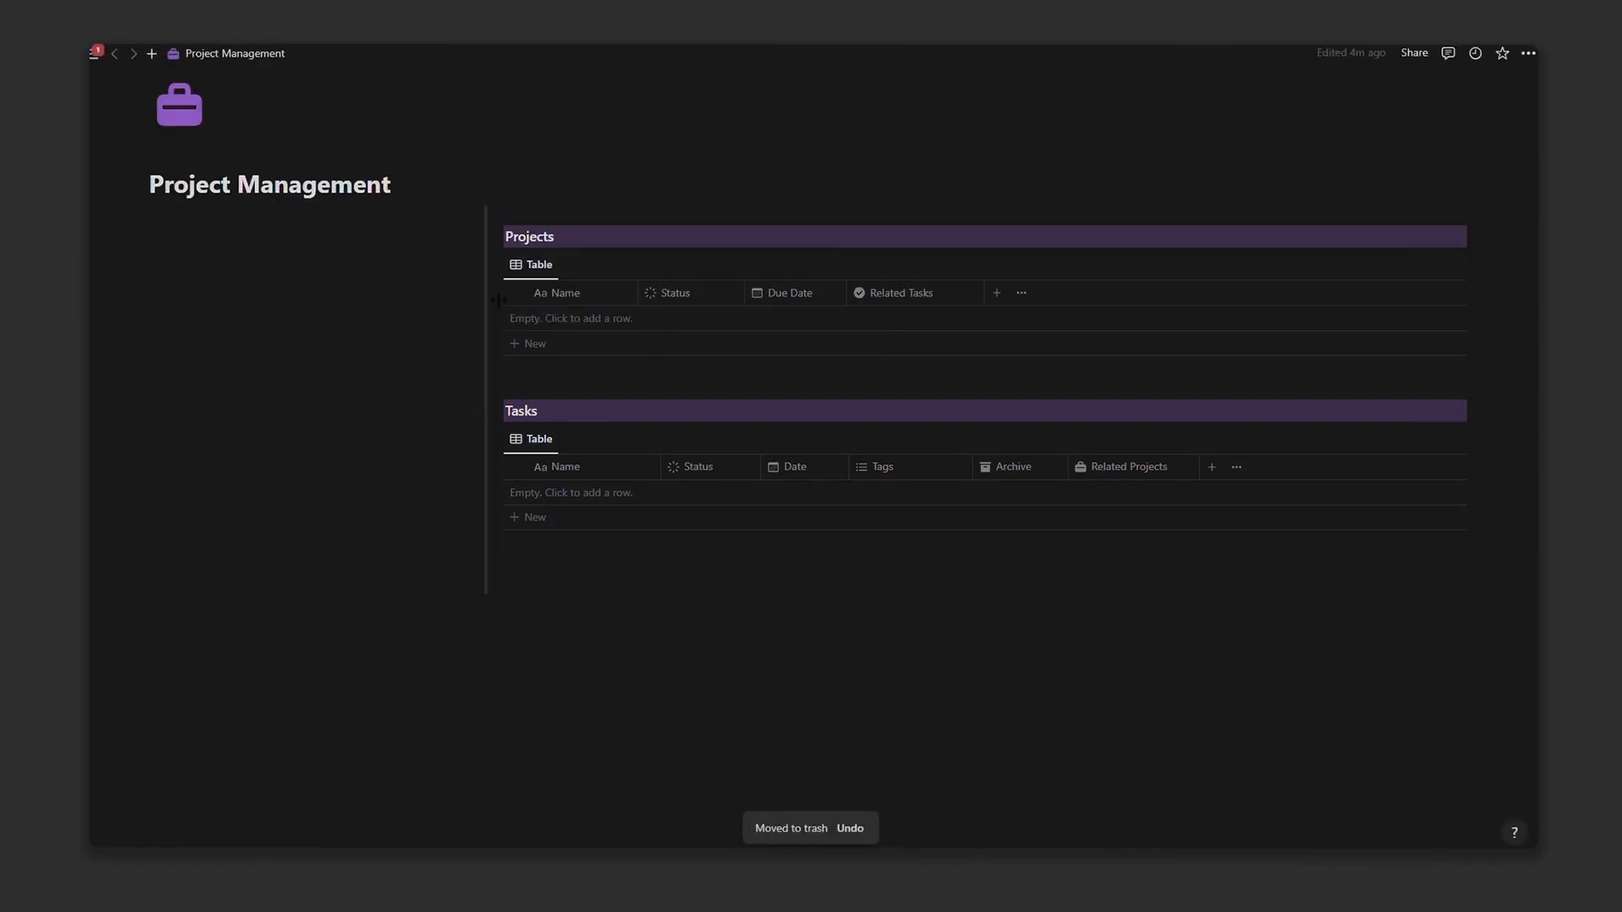
pyautogui.click(905, 298)
pyautogui.scroll(-3, 1311, 423)
pyautogui.click(1314, 473)
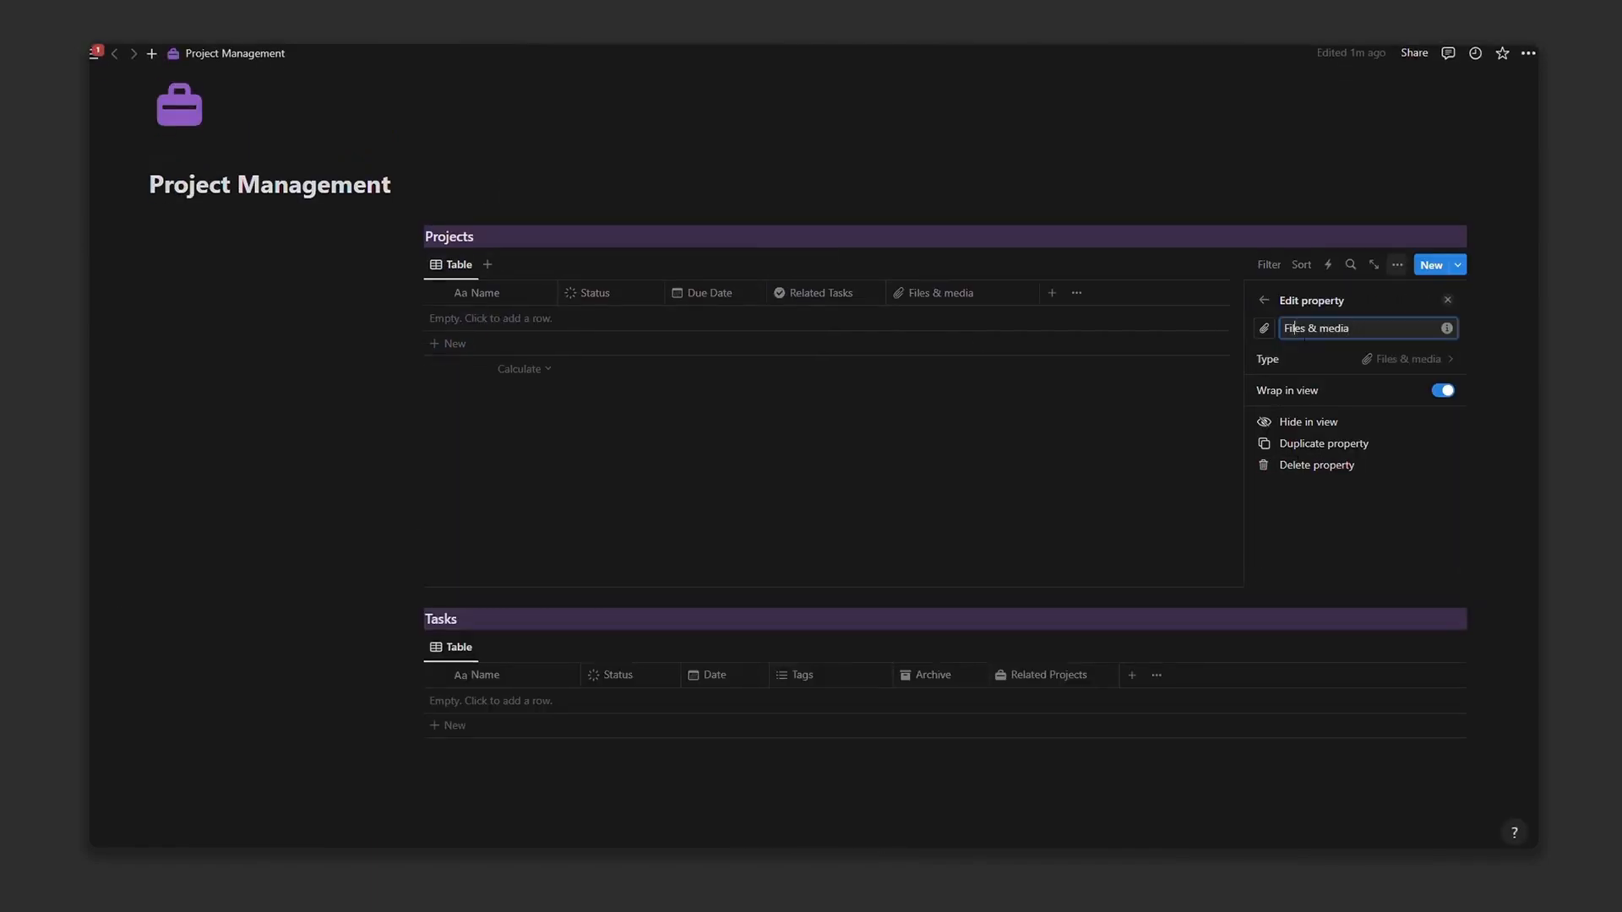
pyautogui.hotkey('ctrl', 'a')
pyautogui.press('Return')
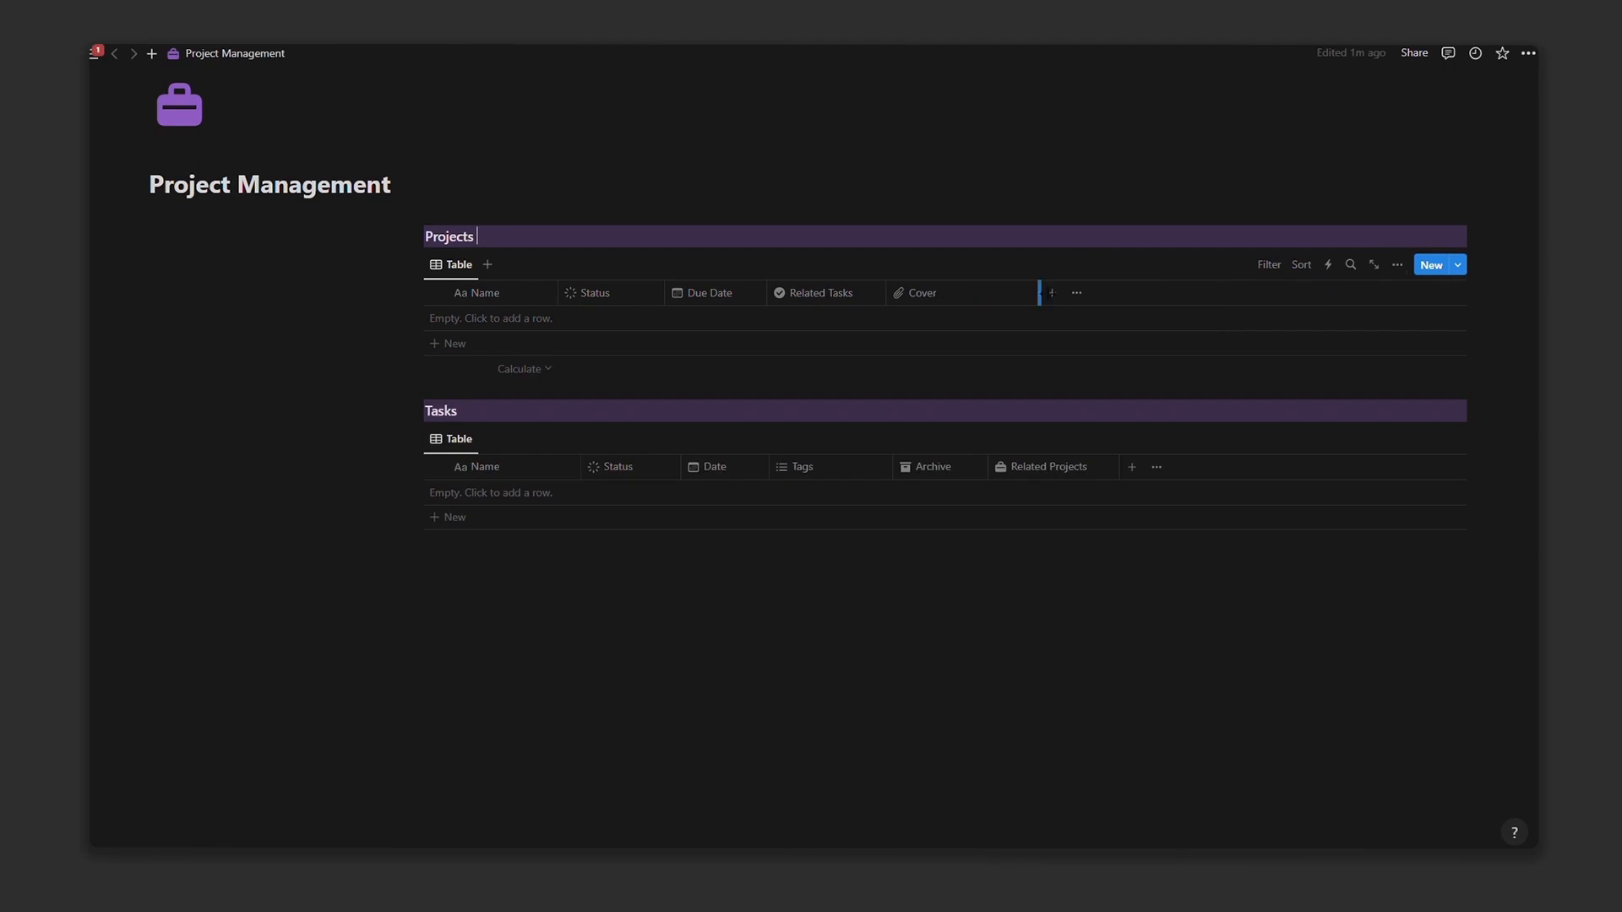
# Step: Add a Rollup property to the Projects table
pyautogui.click(985, 293)
pyautogui.scroll(-3, 1336, 482)
pyautogui.click(1318, 547)
pyautogui.write('Nb')
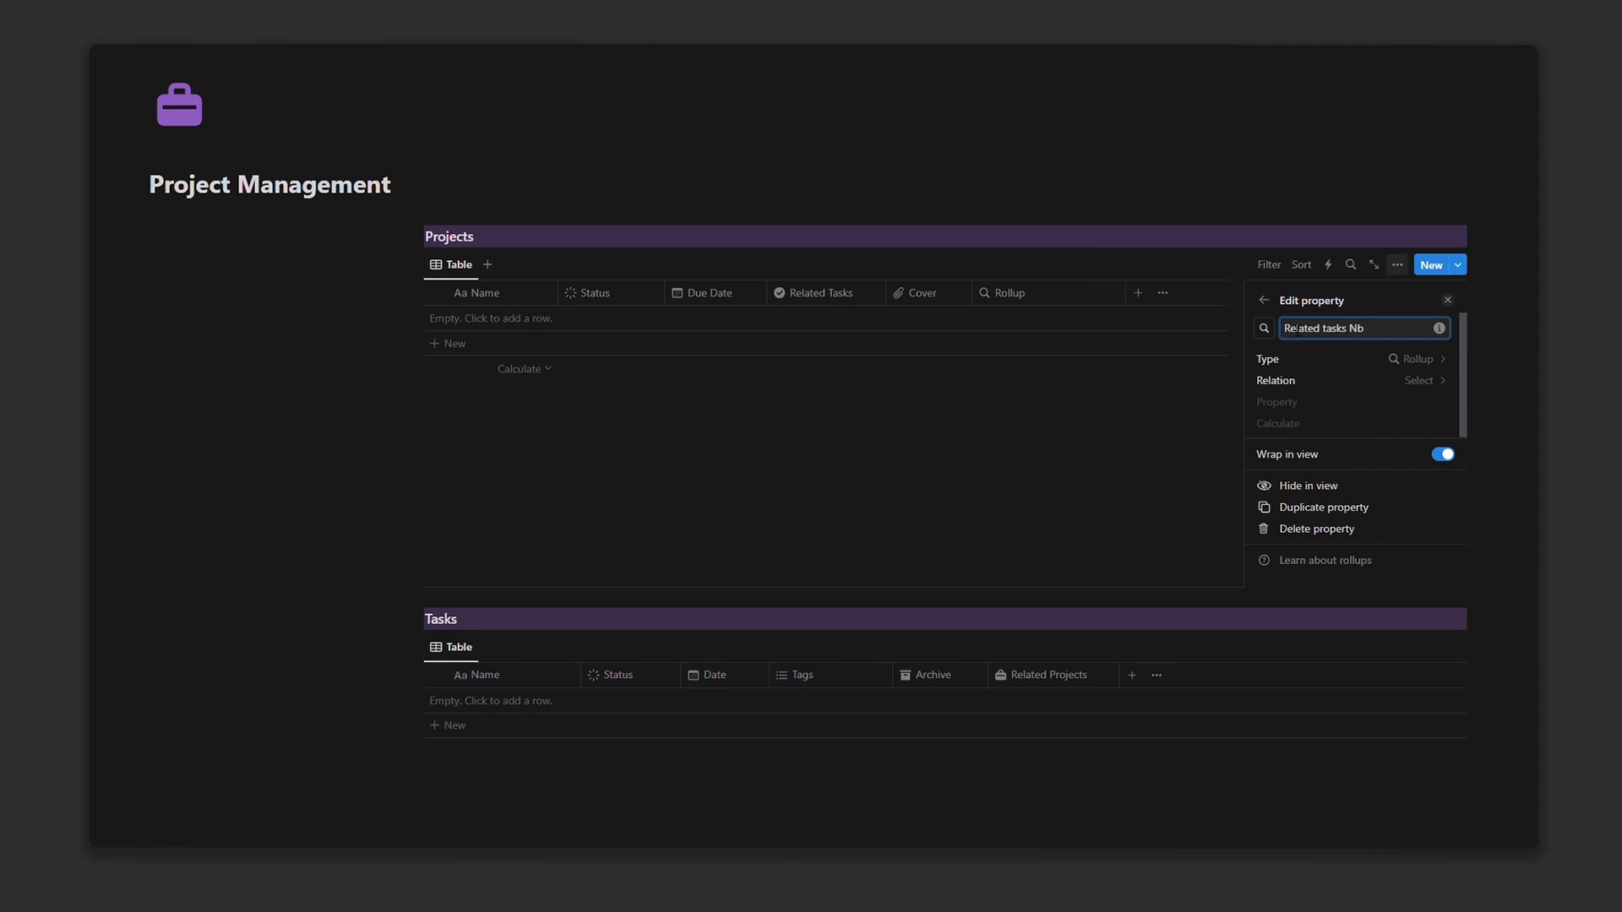
# Step: Set the Related tasks Nb rollup to Related Tasks, property Name, calculated as Count all
pyautogui.click(1360, 379)
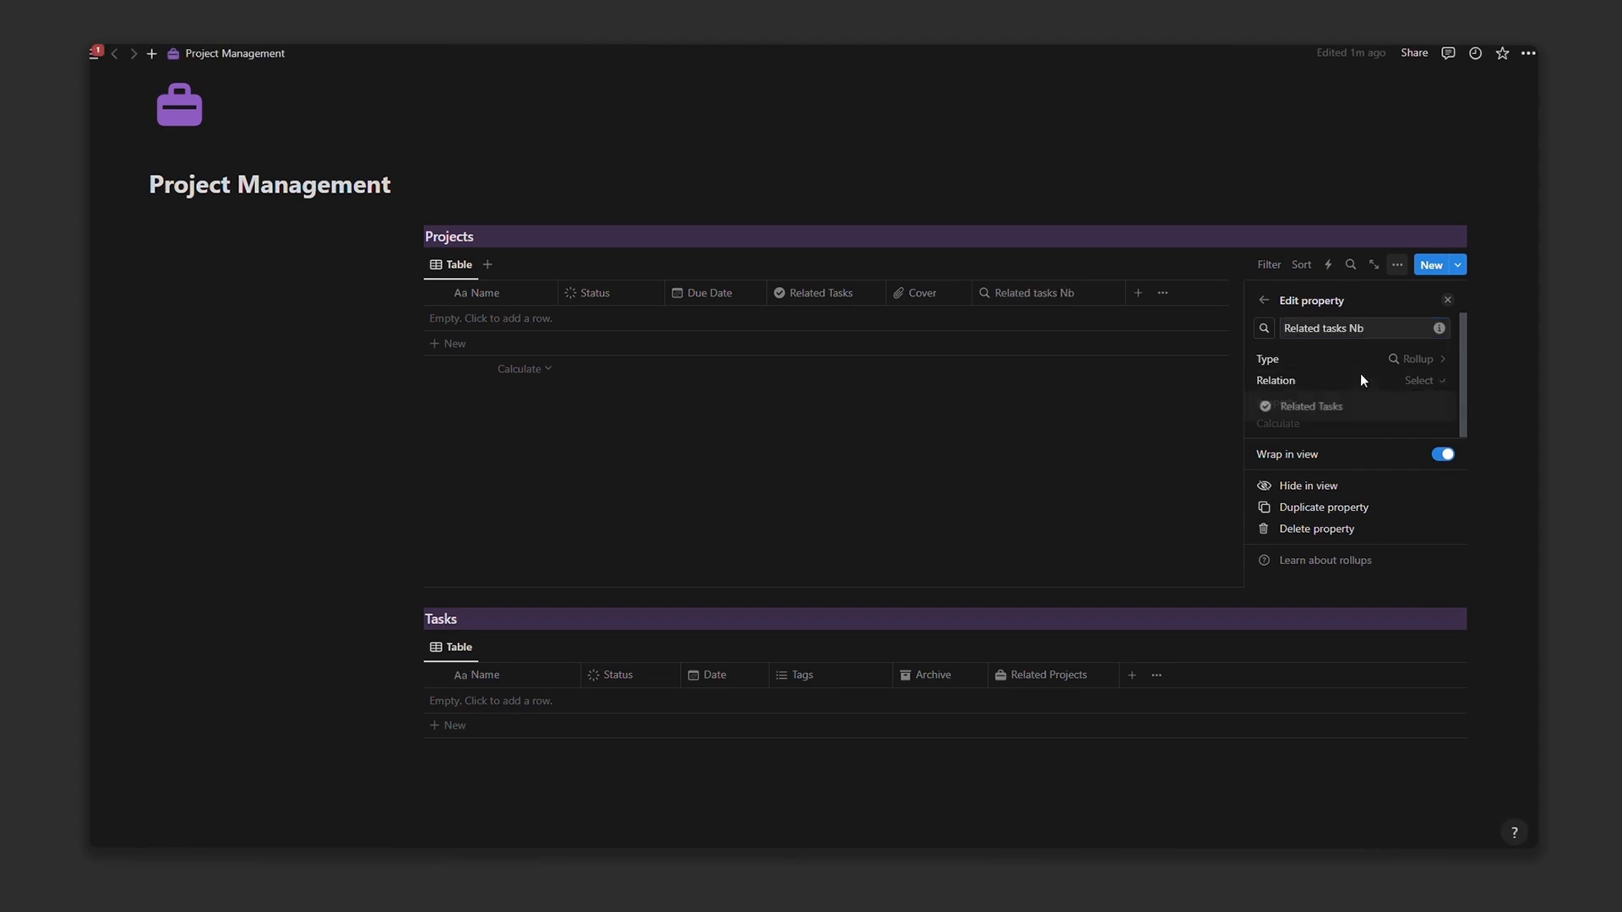
pyautogui.click(1400, 406)
pyautogui.click(1401, 403)
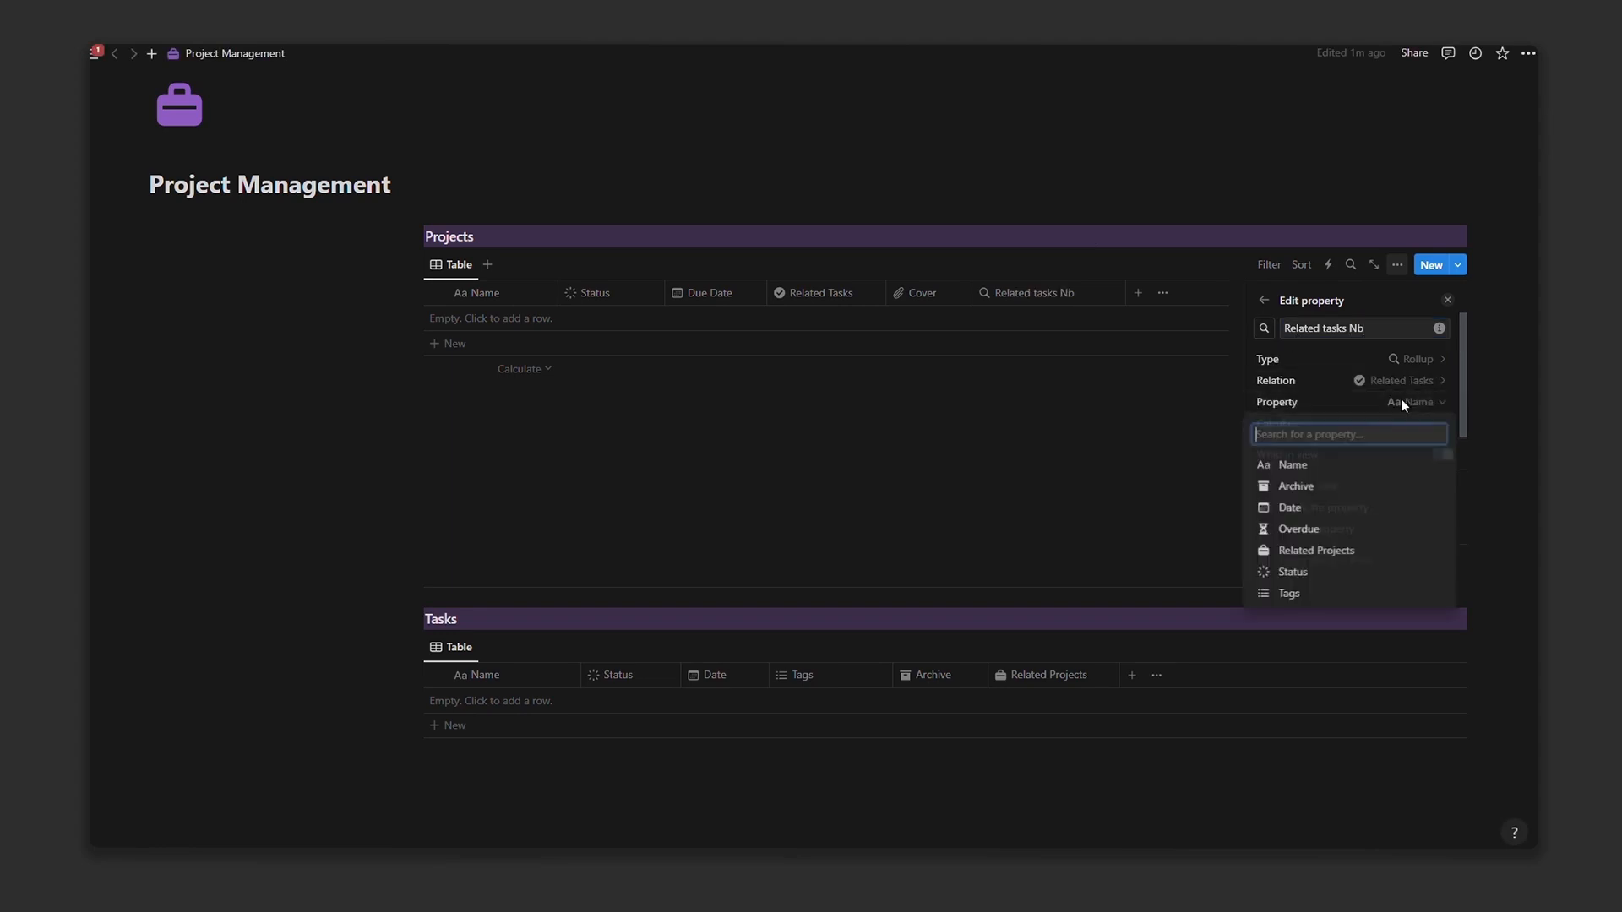
pyautogui.click(1401, 402)
pyautogui.click(1416, 420)
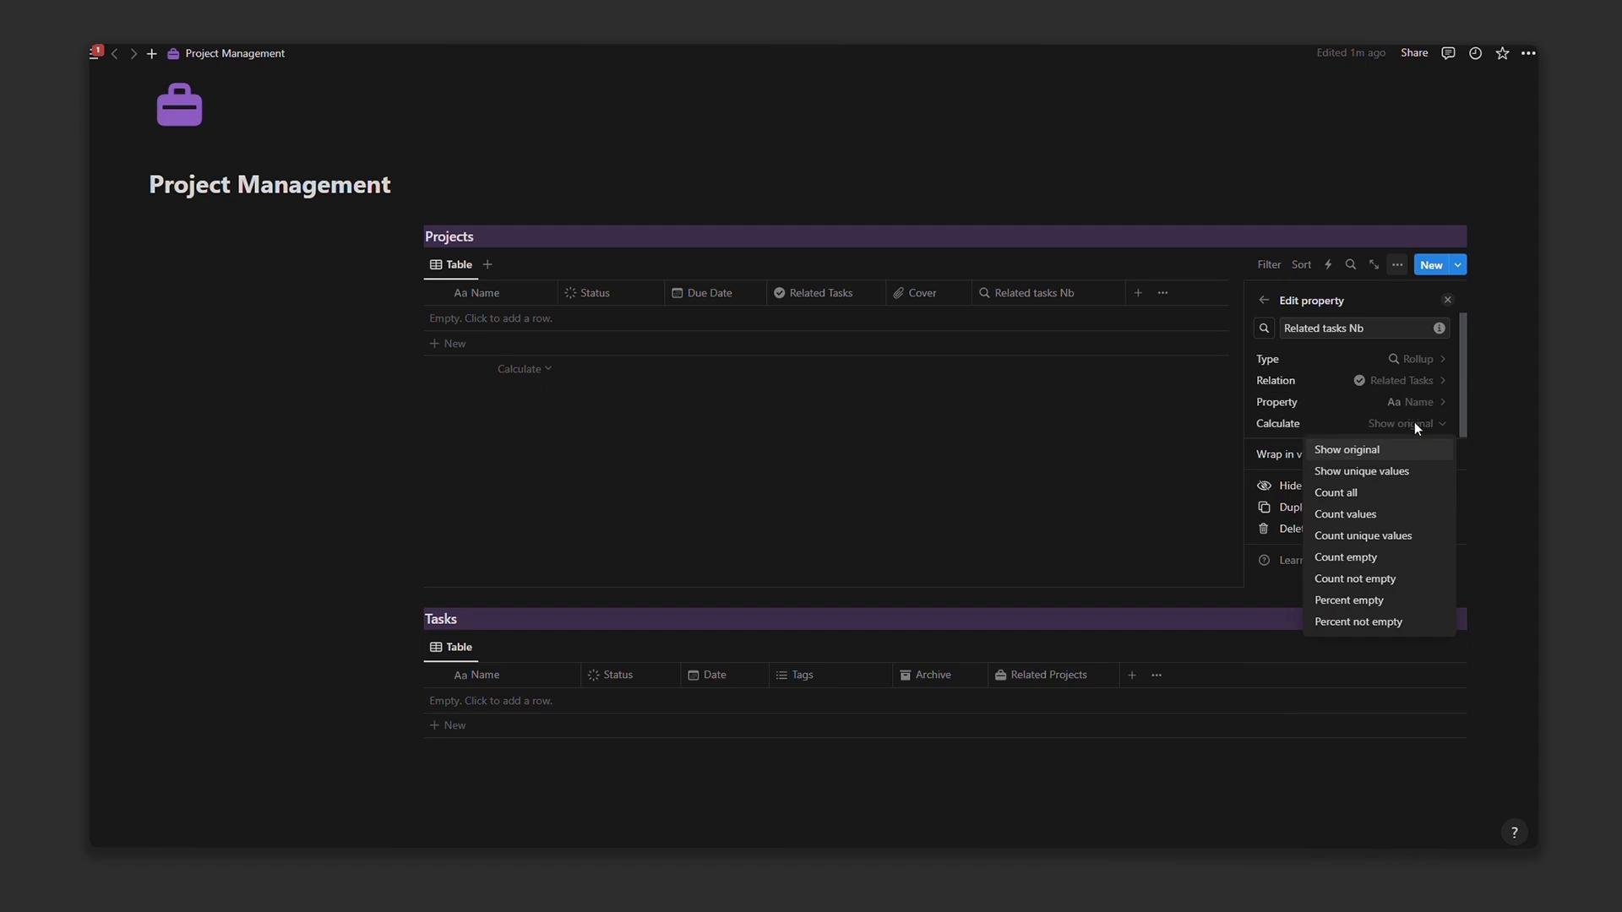
pyautogui.click(1363, 498)
pyautogui.click(1134, 503)
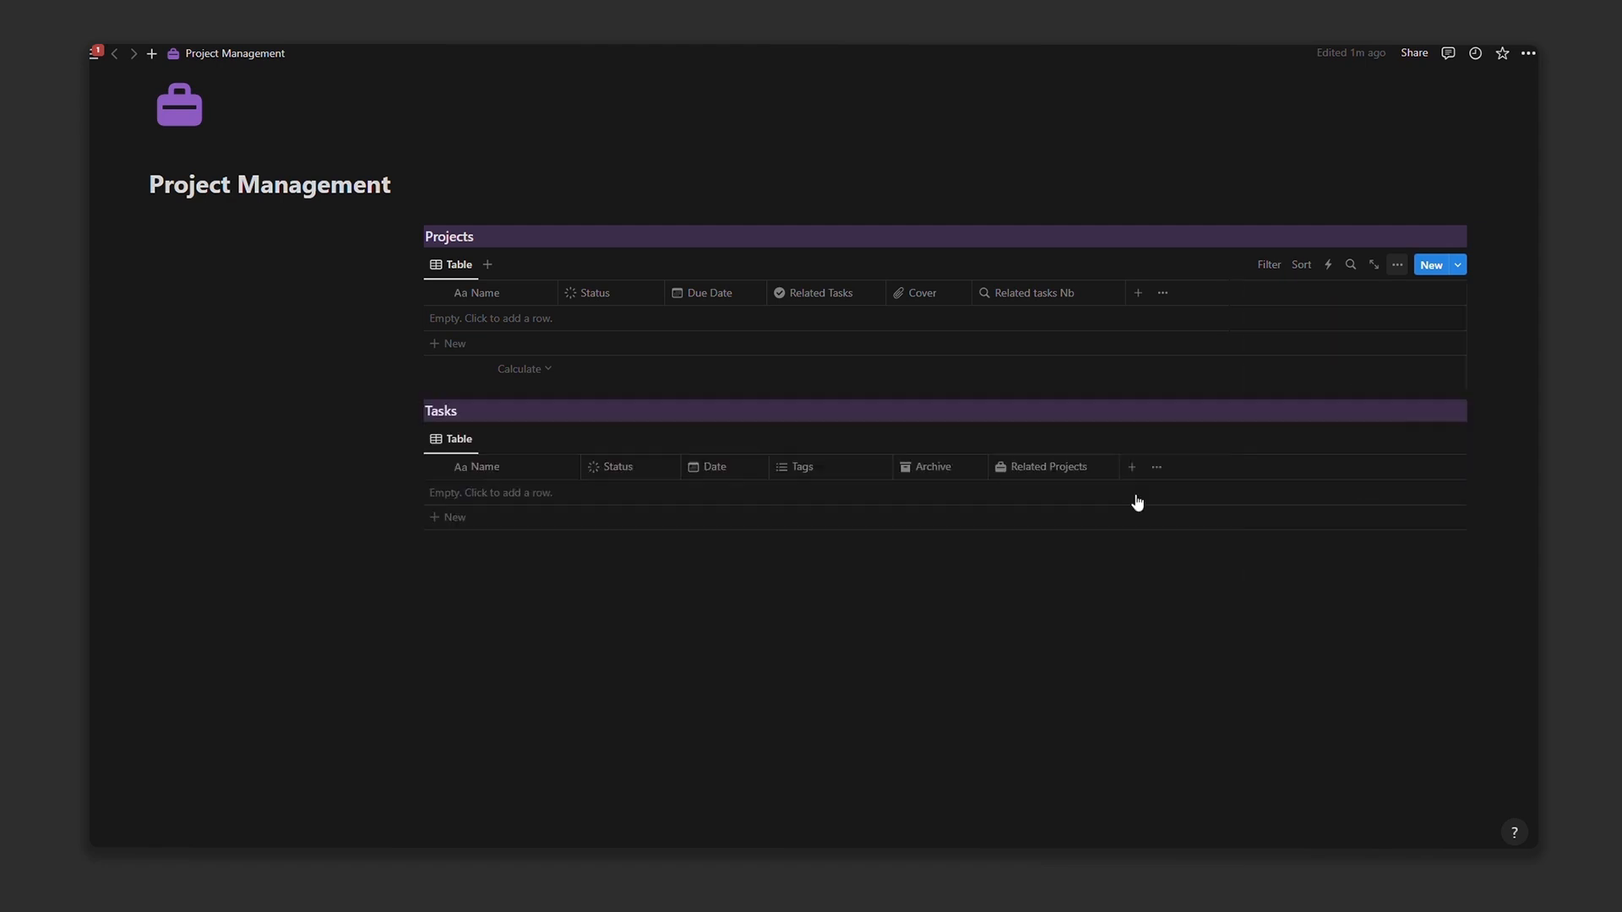
pyautogui.click(1079, 301)
# Step: Duplicate the Related tasks Nb column and rename the copy Completed Tasks
pyautogui.click(1043, 501)
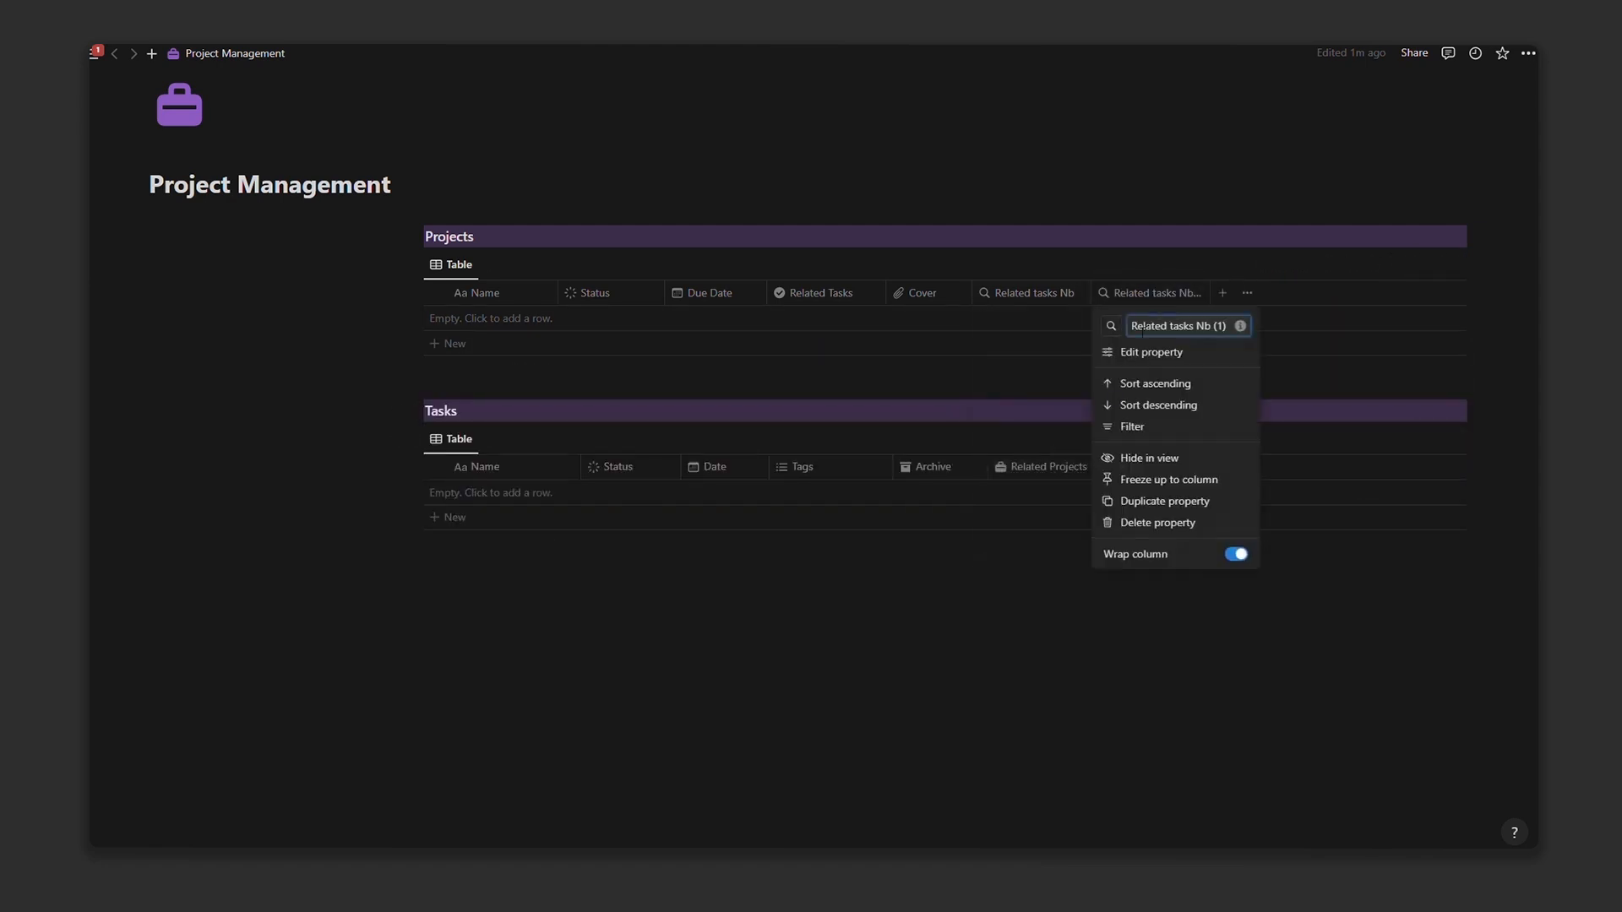
pyautogui.moveTo(1142, 332); pyautogui.dragTo(1239, 327)
pyautogui.write('Completed Tasks')
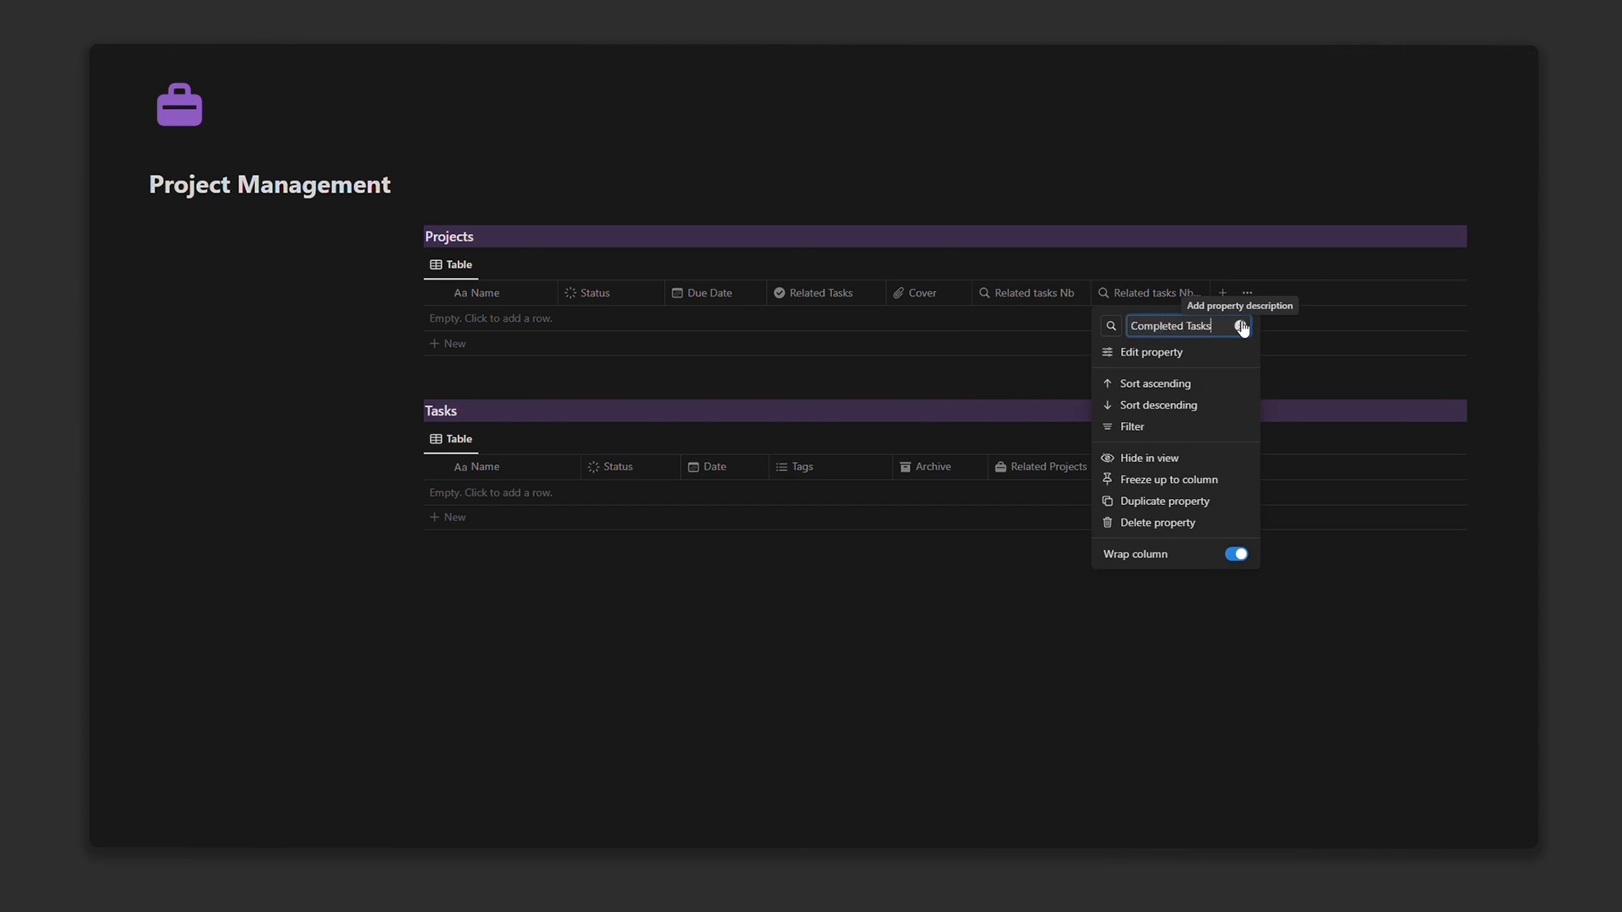
pyautogui.click(1184, 277)
# Step: Make Completed Tasks roll up Status, counting per group only Complete tasks
pyautogui.click(1179, 294)
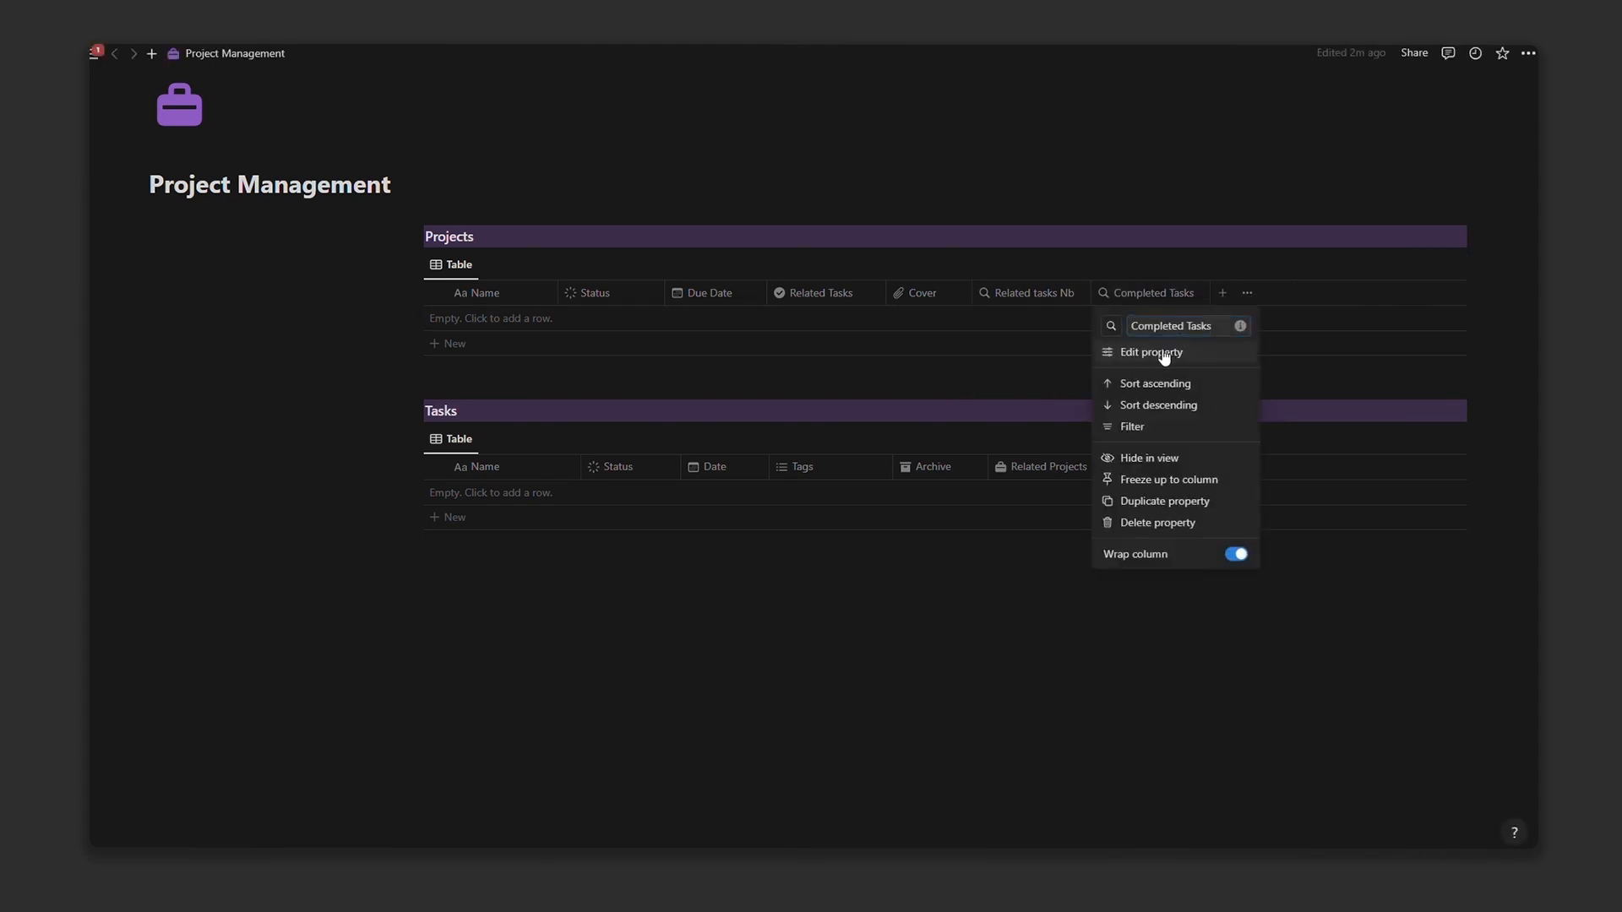
pyautogui.click(1152, 352)
pyautogui.click(1433, 408)
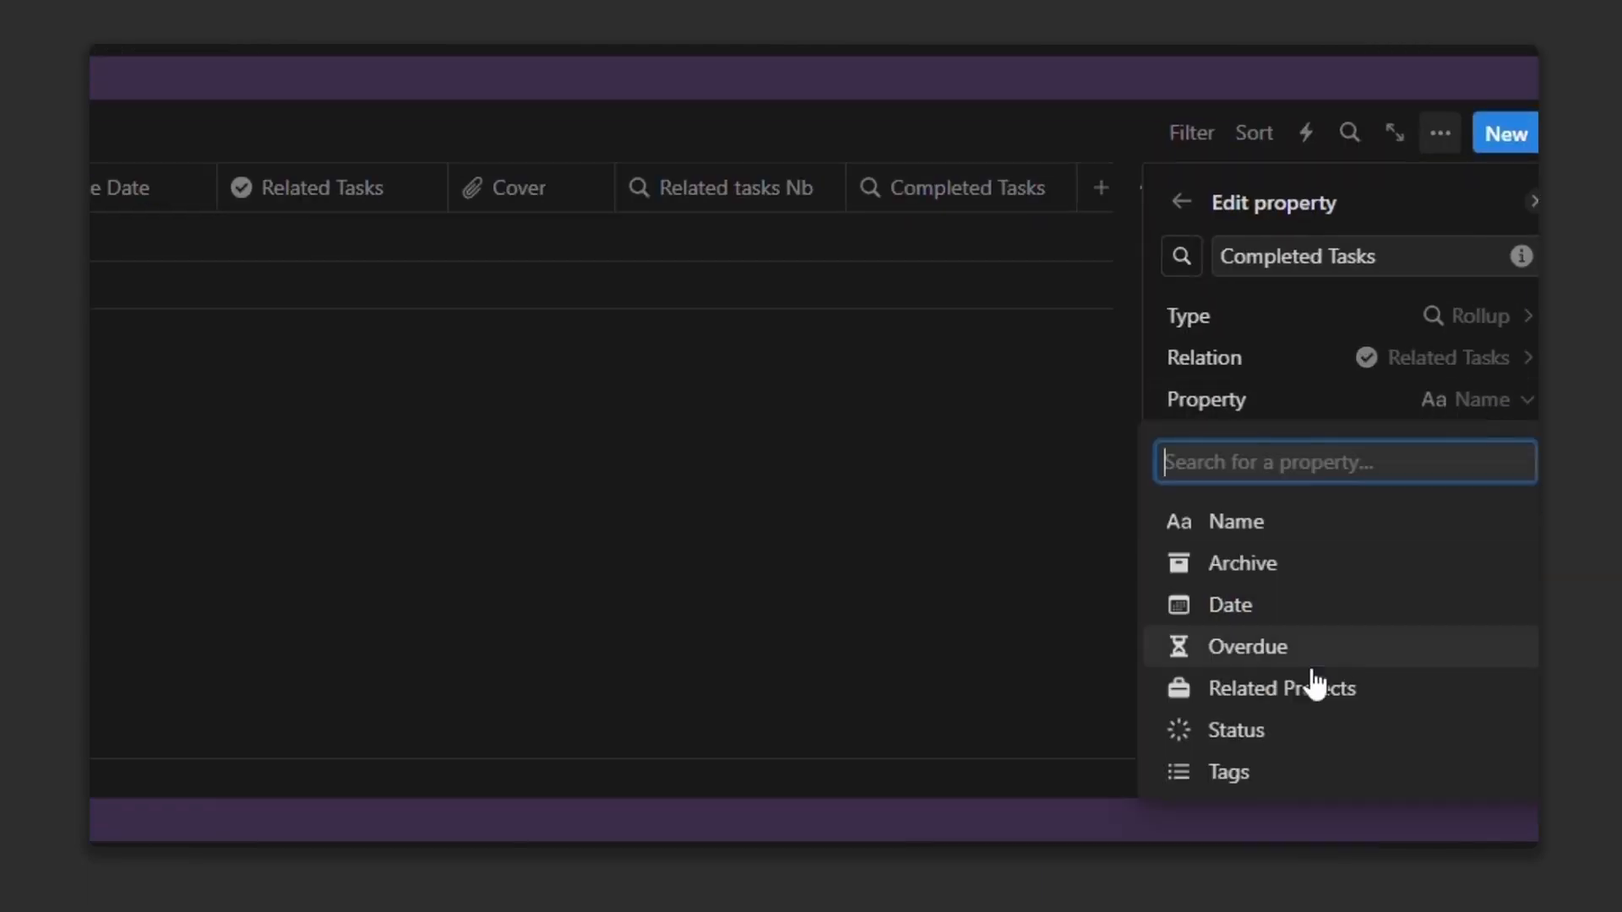
pyautogui.click(1265, 731)
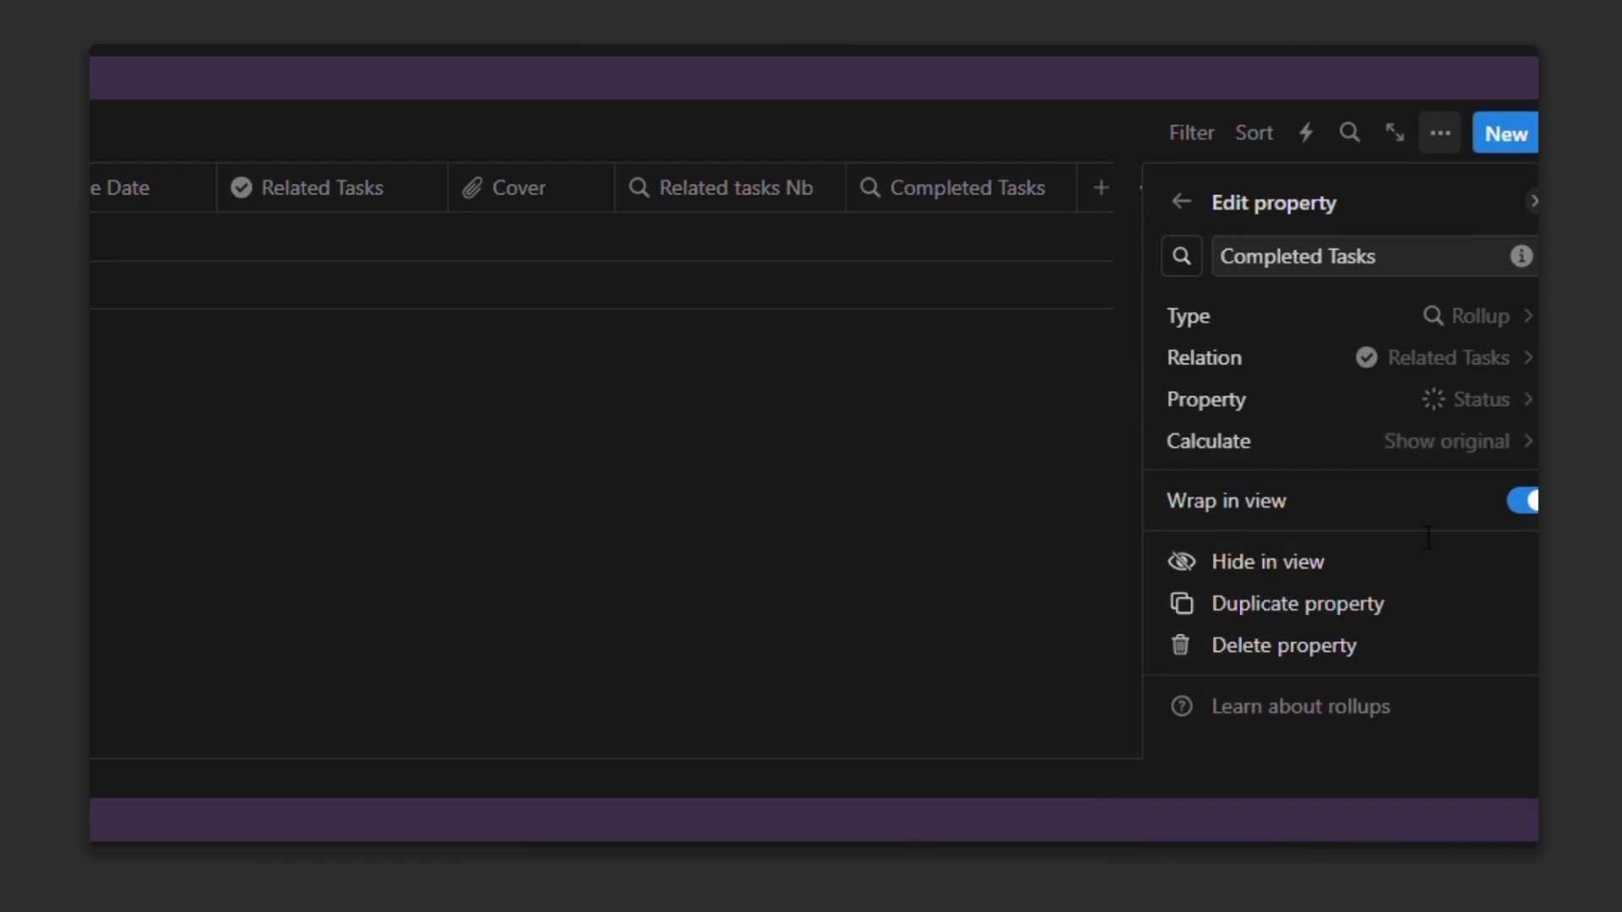
pyautogui.click(1490, 440)
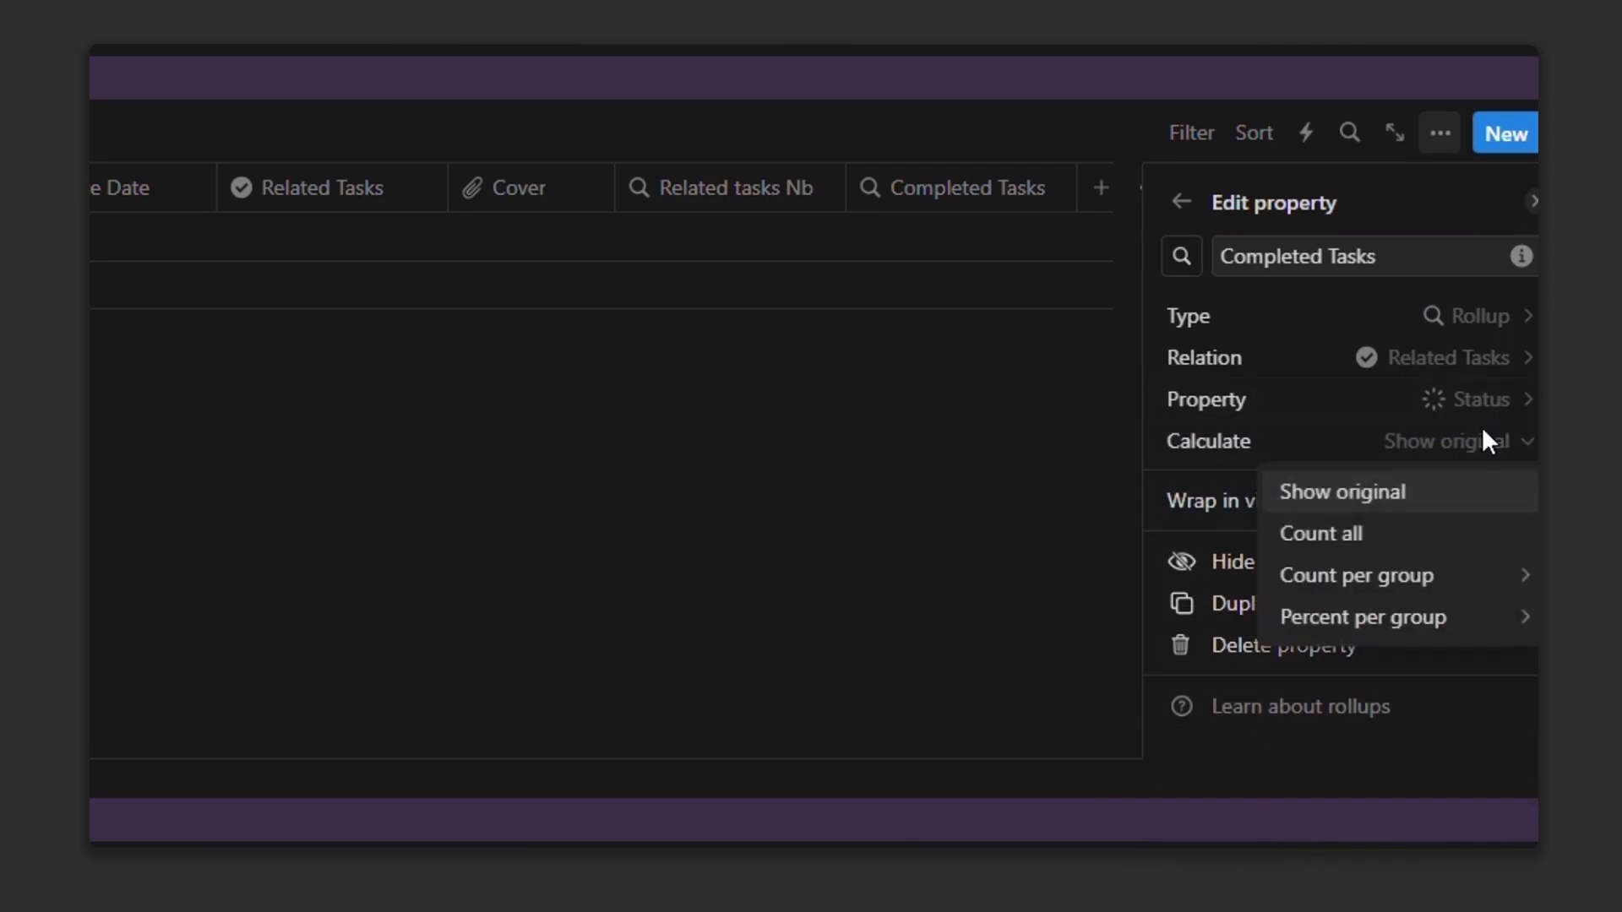
pyautogui.moveTo(1482, 583)
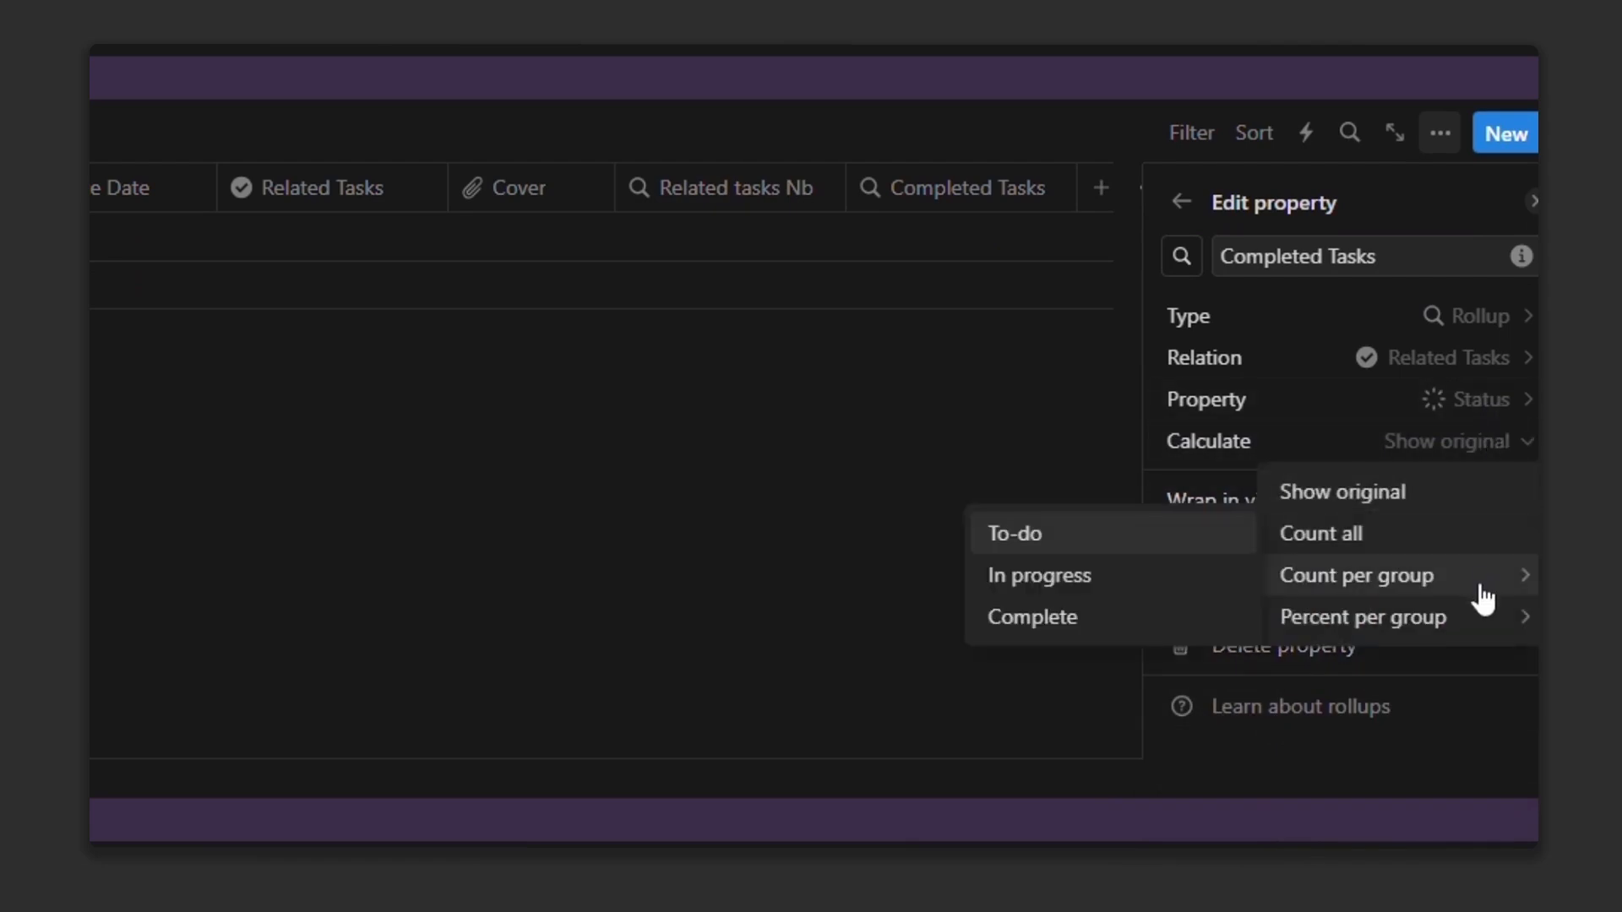
pyautogui.click(1104, 623)
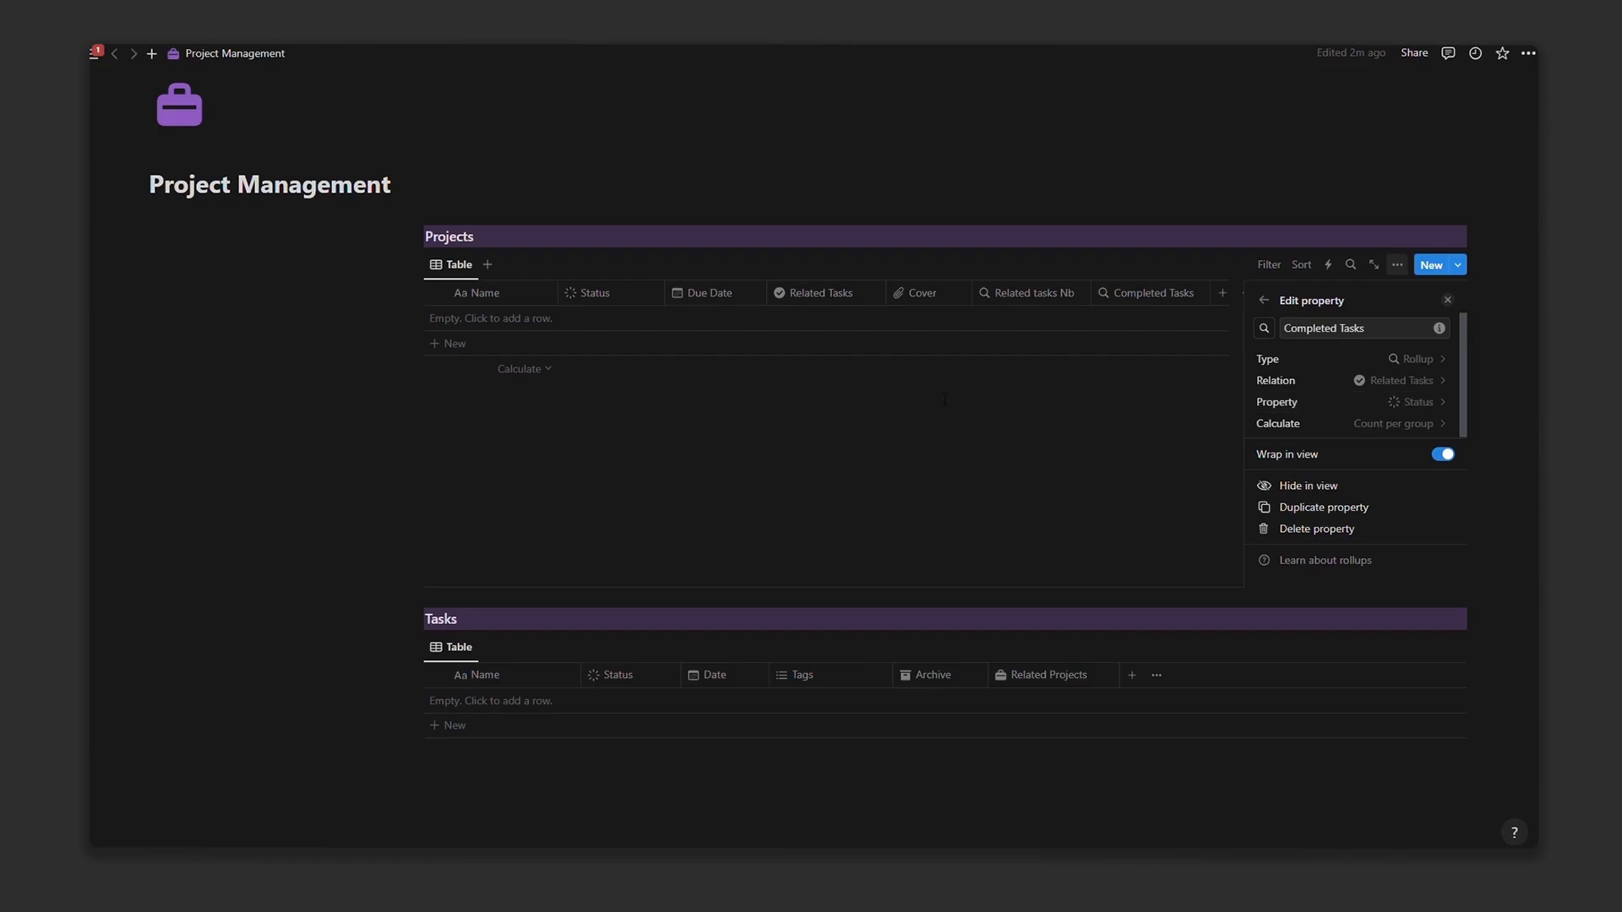
pyautogui.press('Escape')
# Step: Cancel the new Projects property and copy a link to the Tasks table block
pyautogui.click(1223, 292)
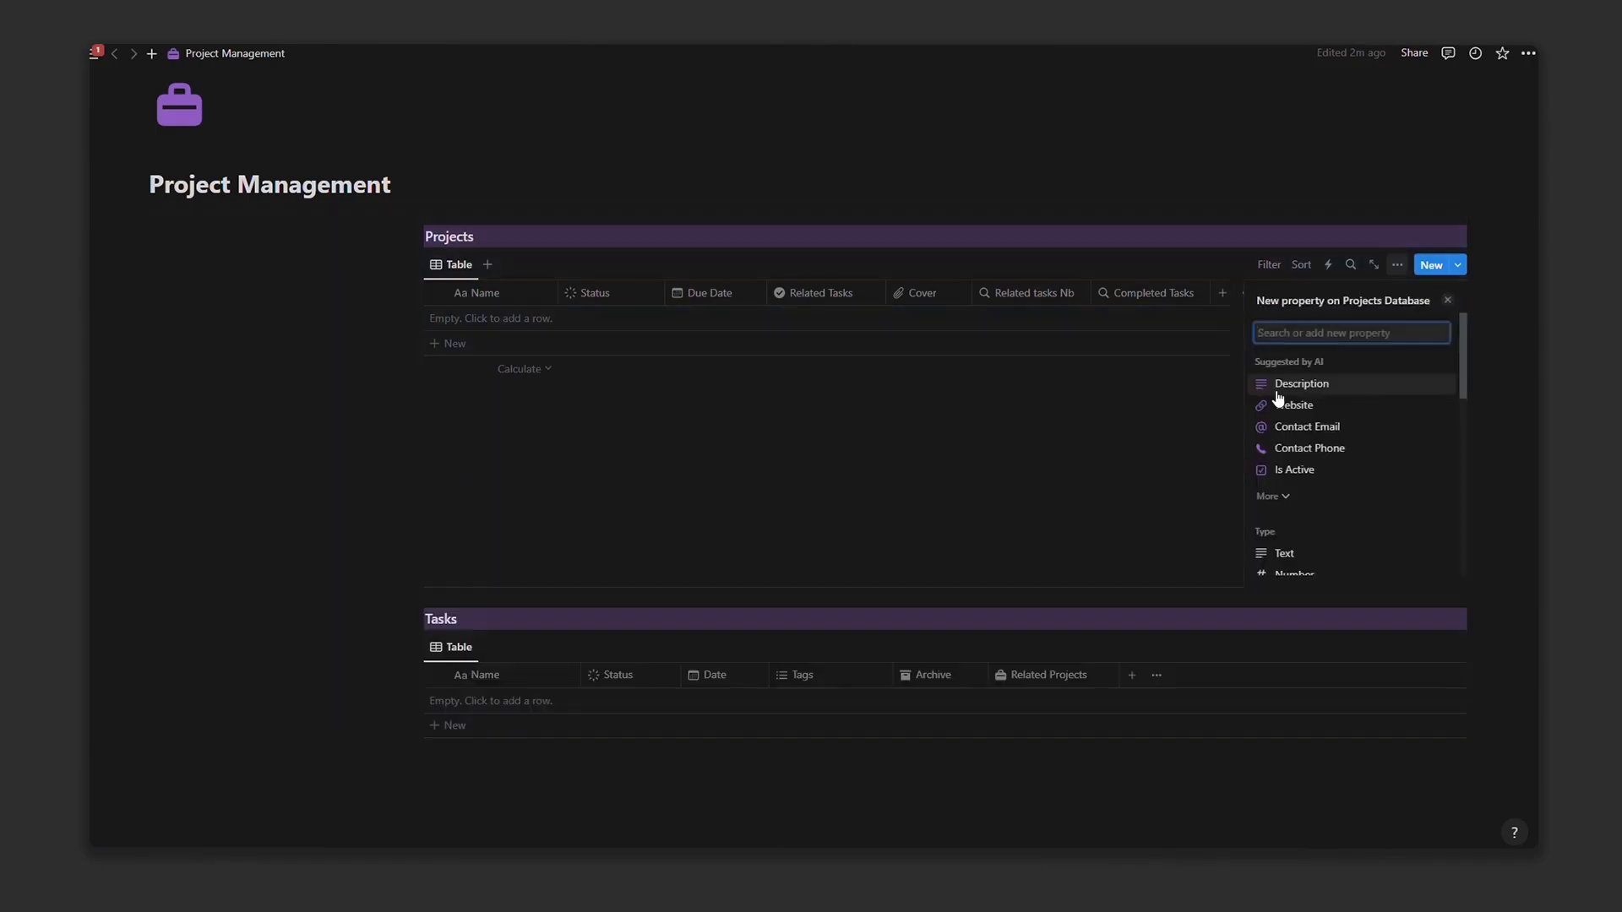
pyautogui.press('Escape')
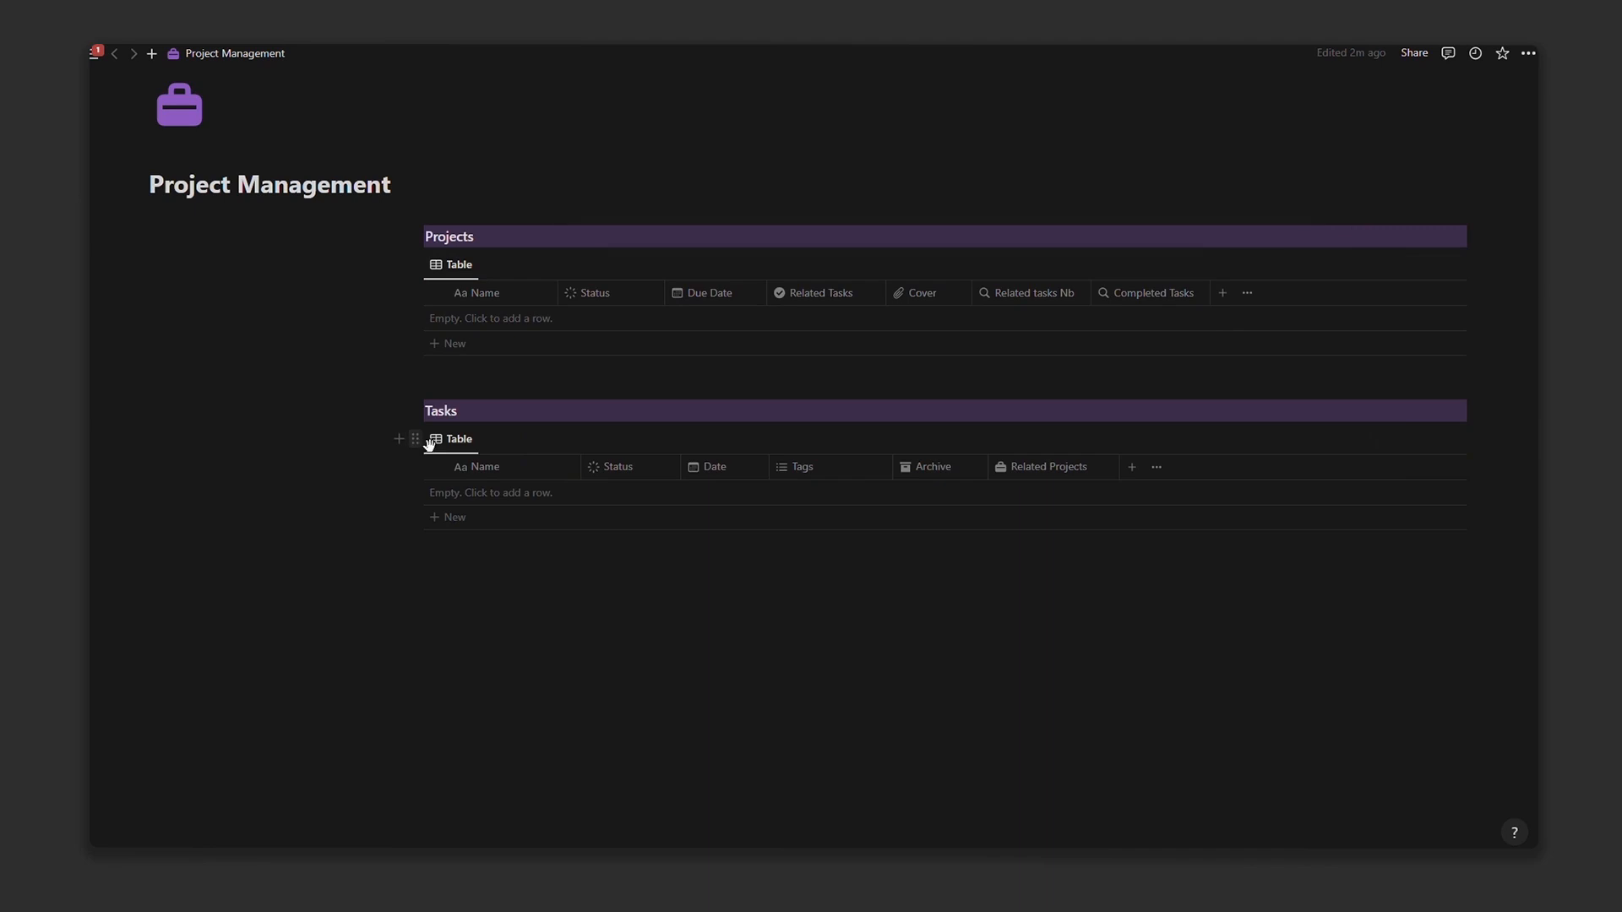
pyautogui.click(414, 439)
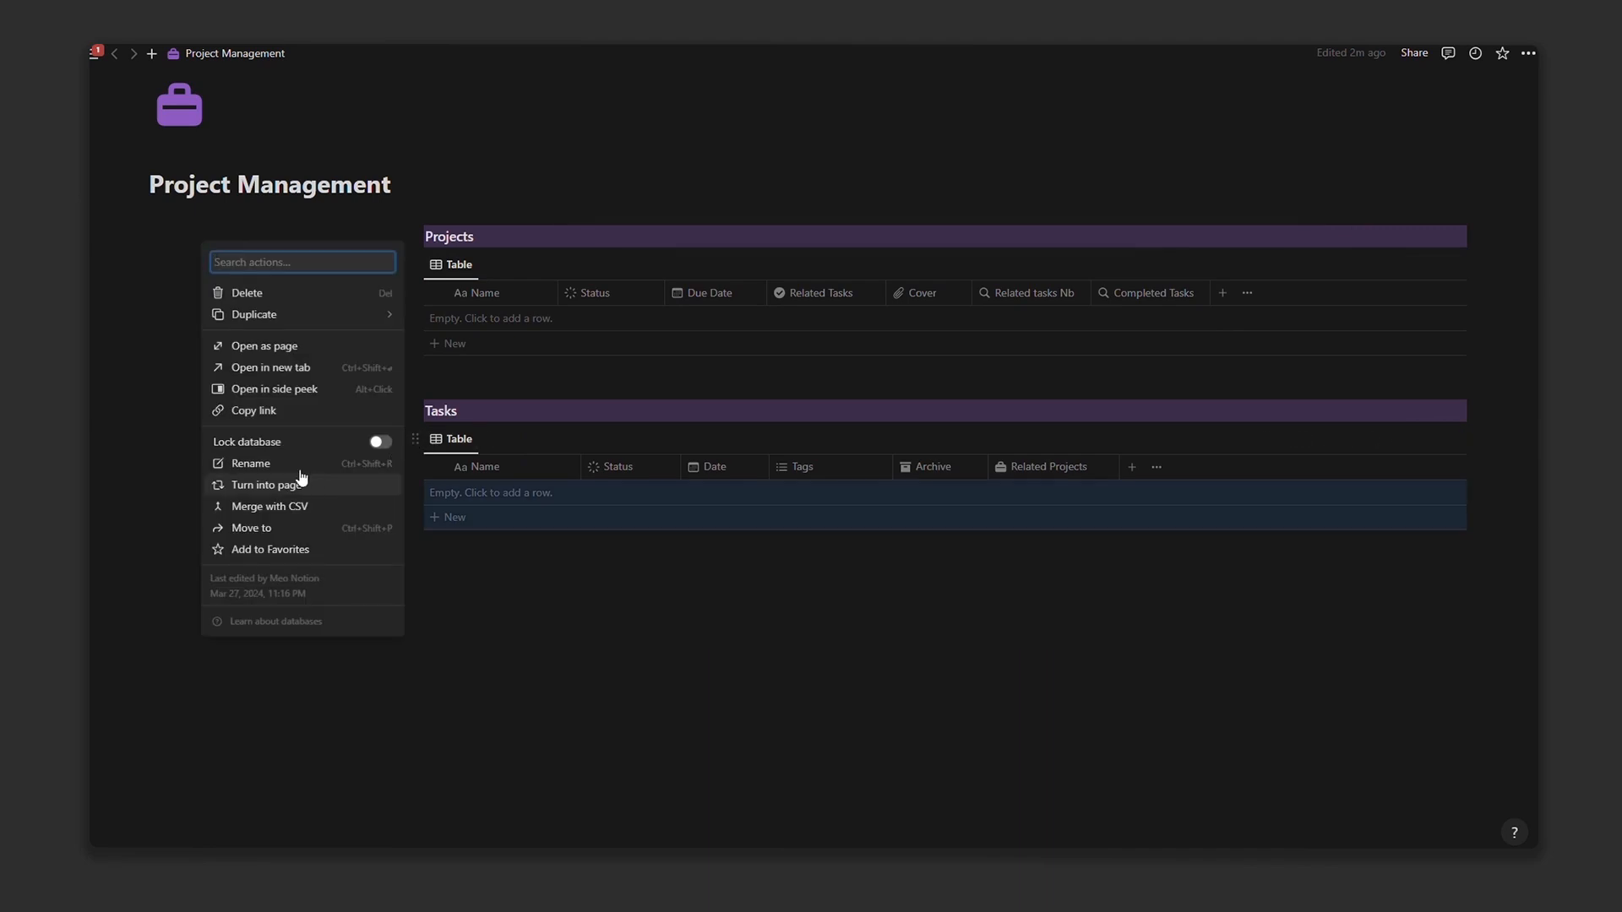
pyautogui.click(256, 412)
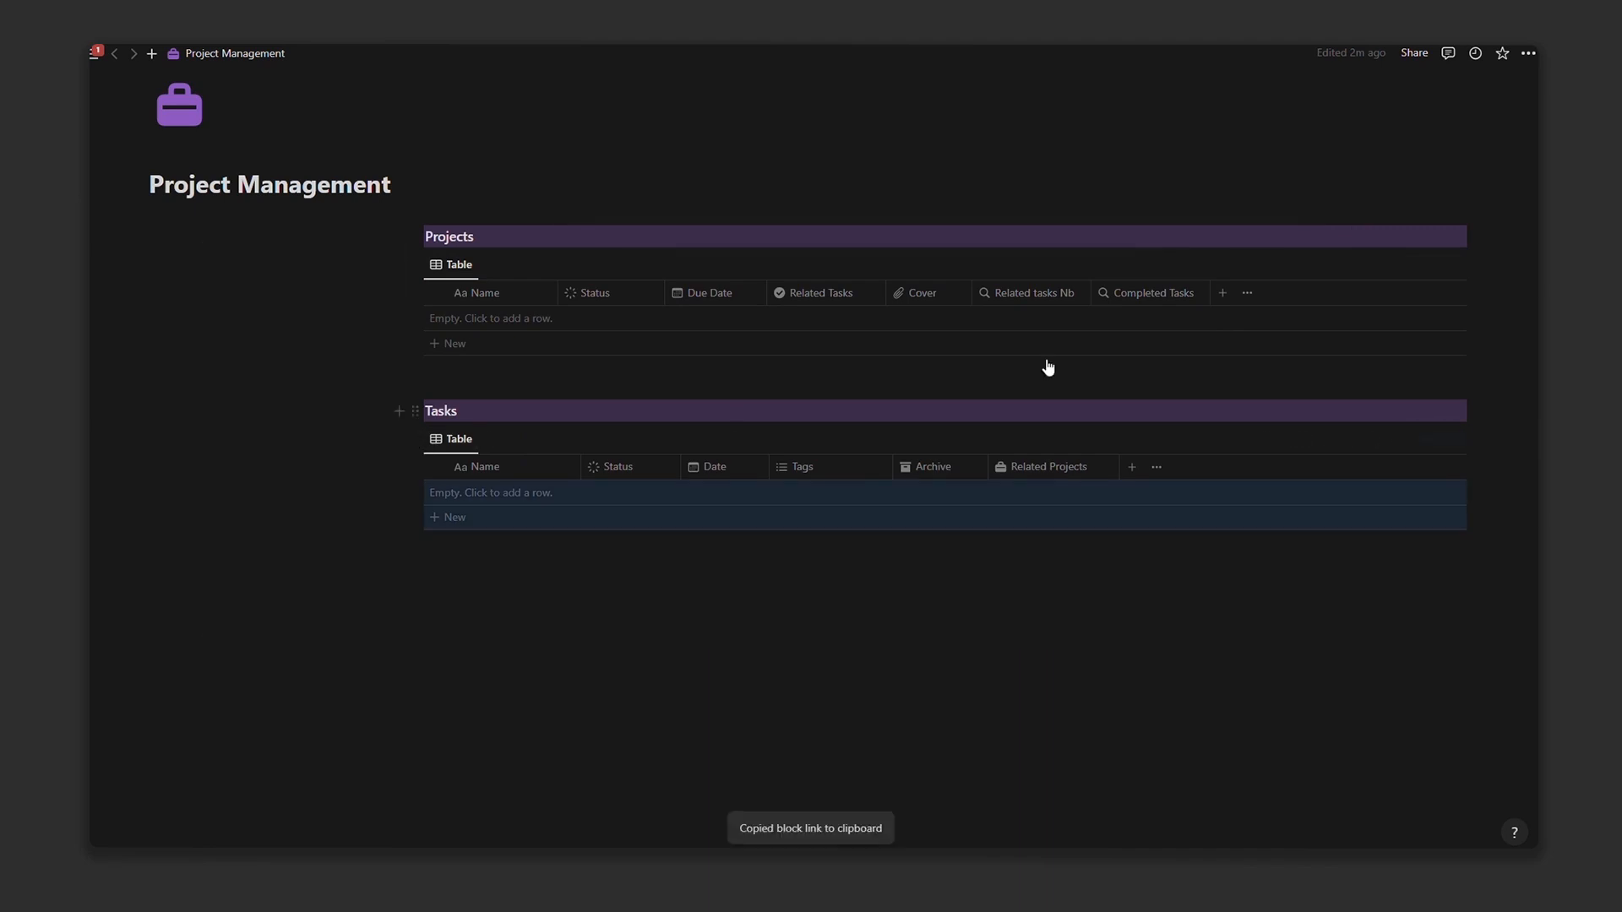
# Step: Create a Projects Database template titled 'Project ( Template )' and begin a heading in its body
pyautogui.click(1460, 265)
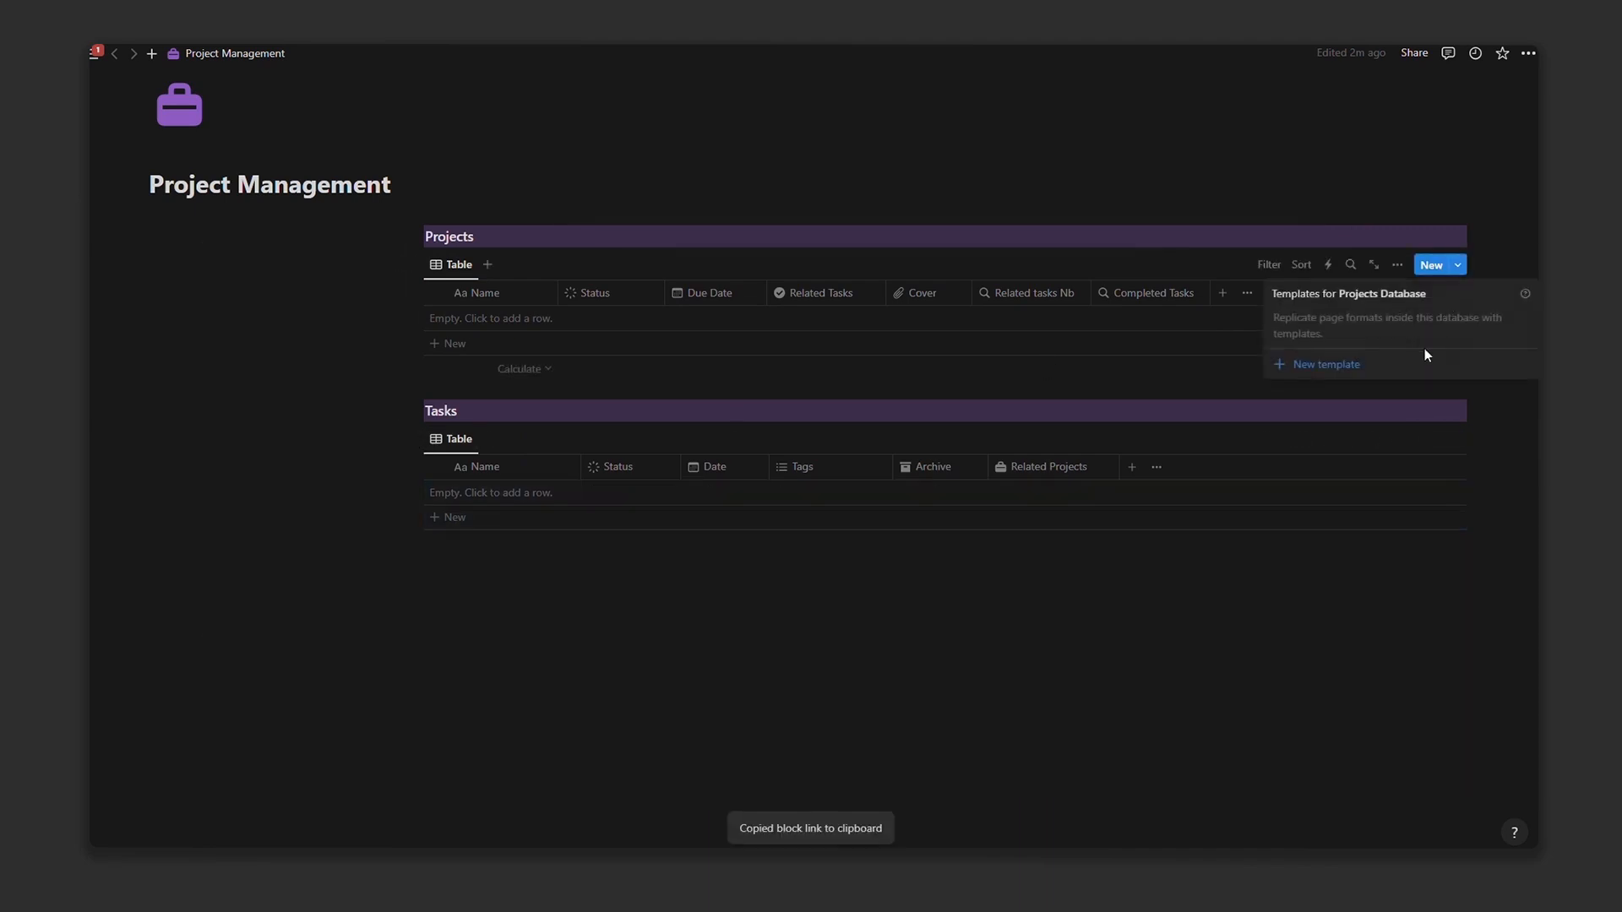
pyautogui.click(1377, 365)
pyautogui.write('Proje')
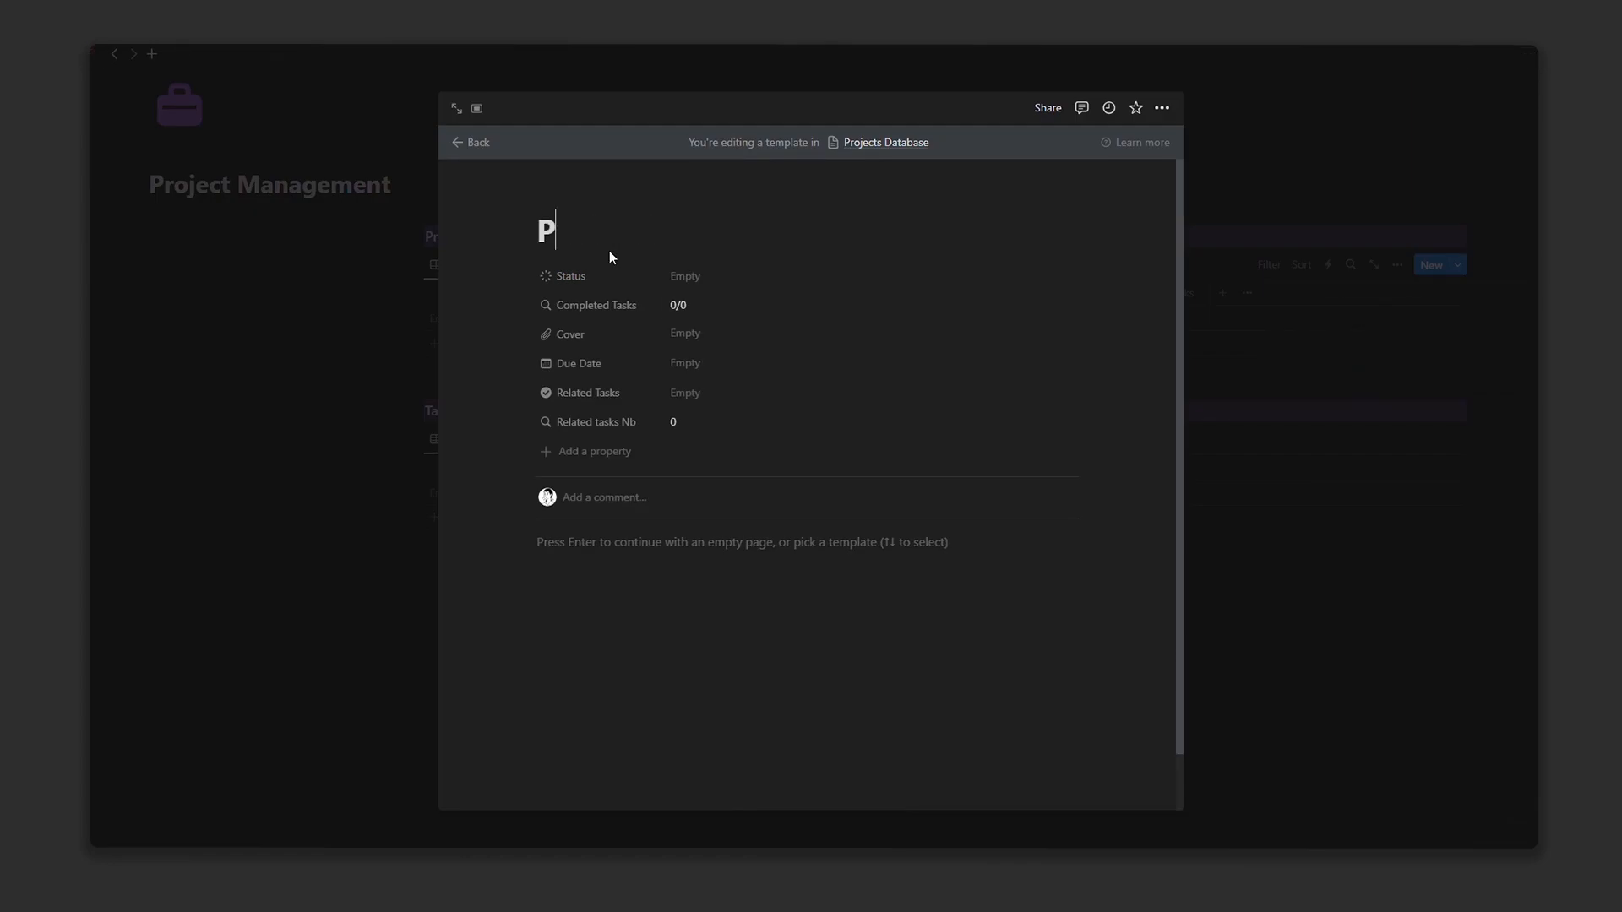
pyautogui.write('ct ( Template )')
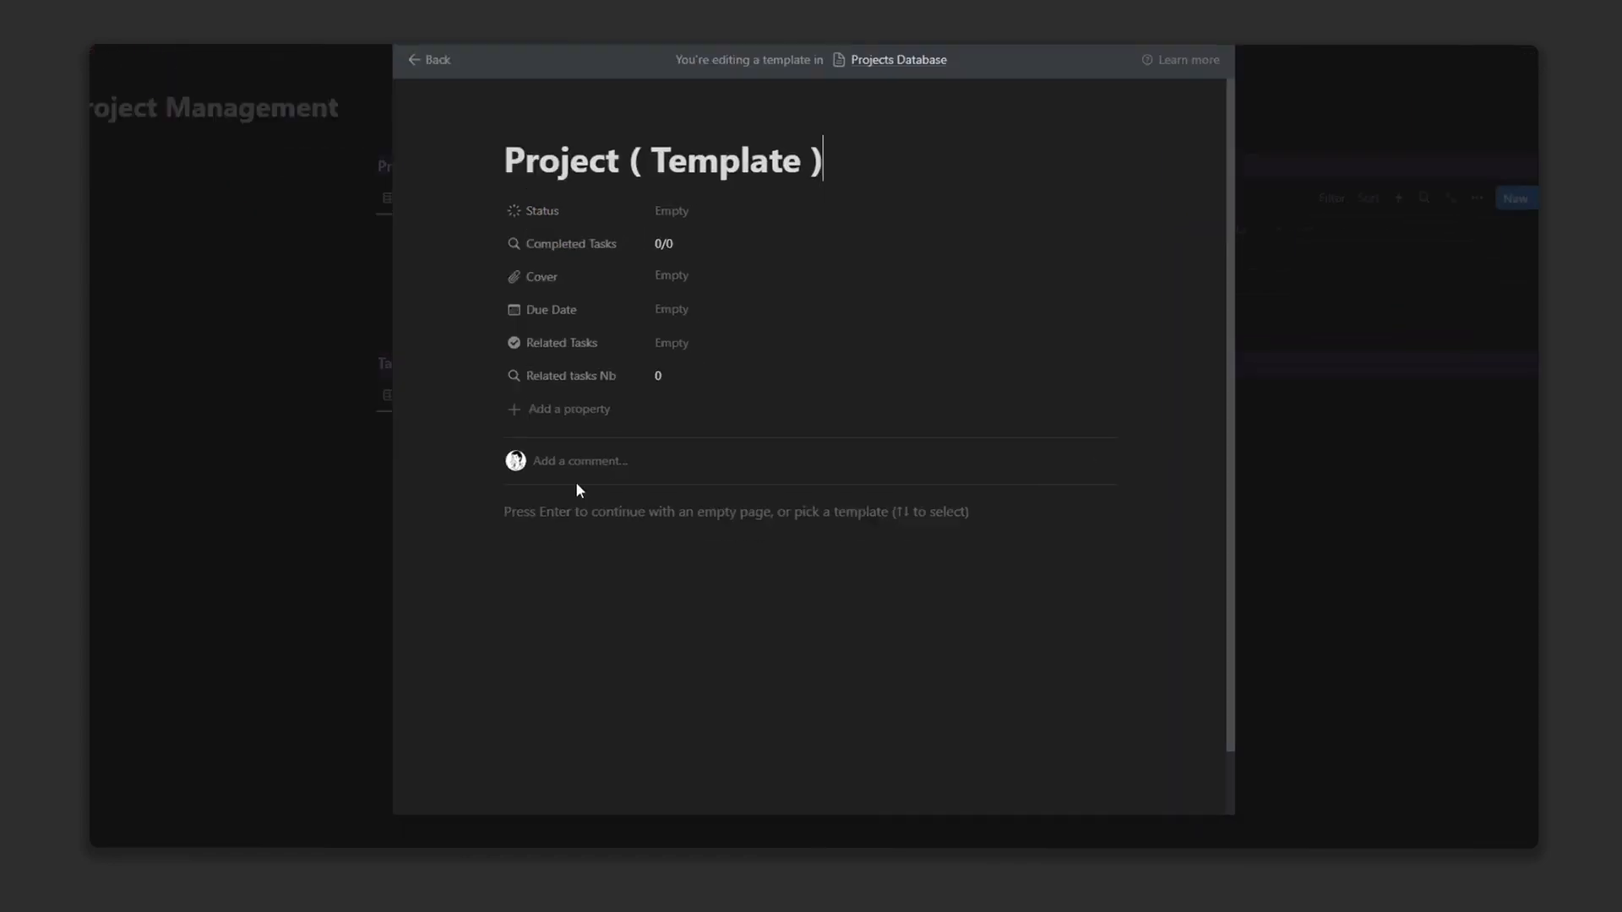
pyautogui.click(574, 545)
pyautogui.write('/hea')
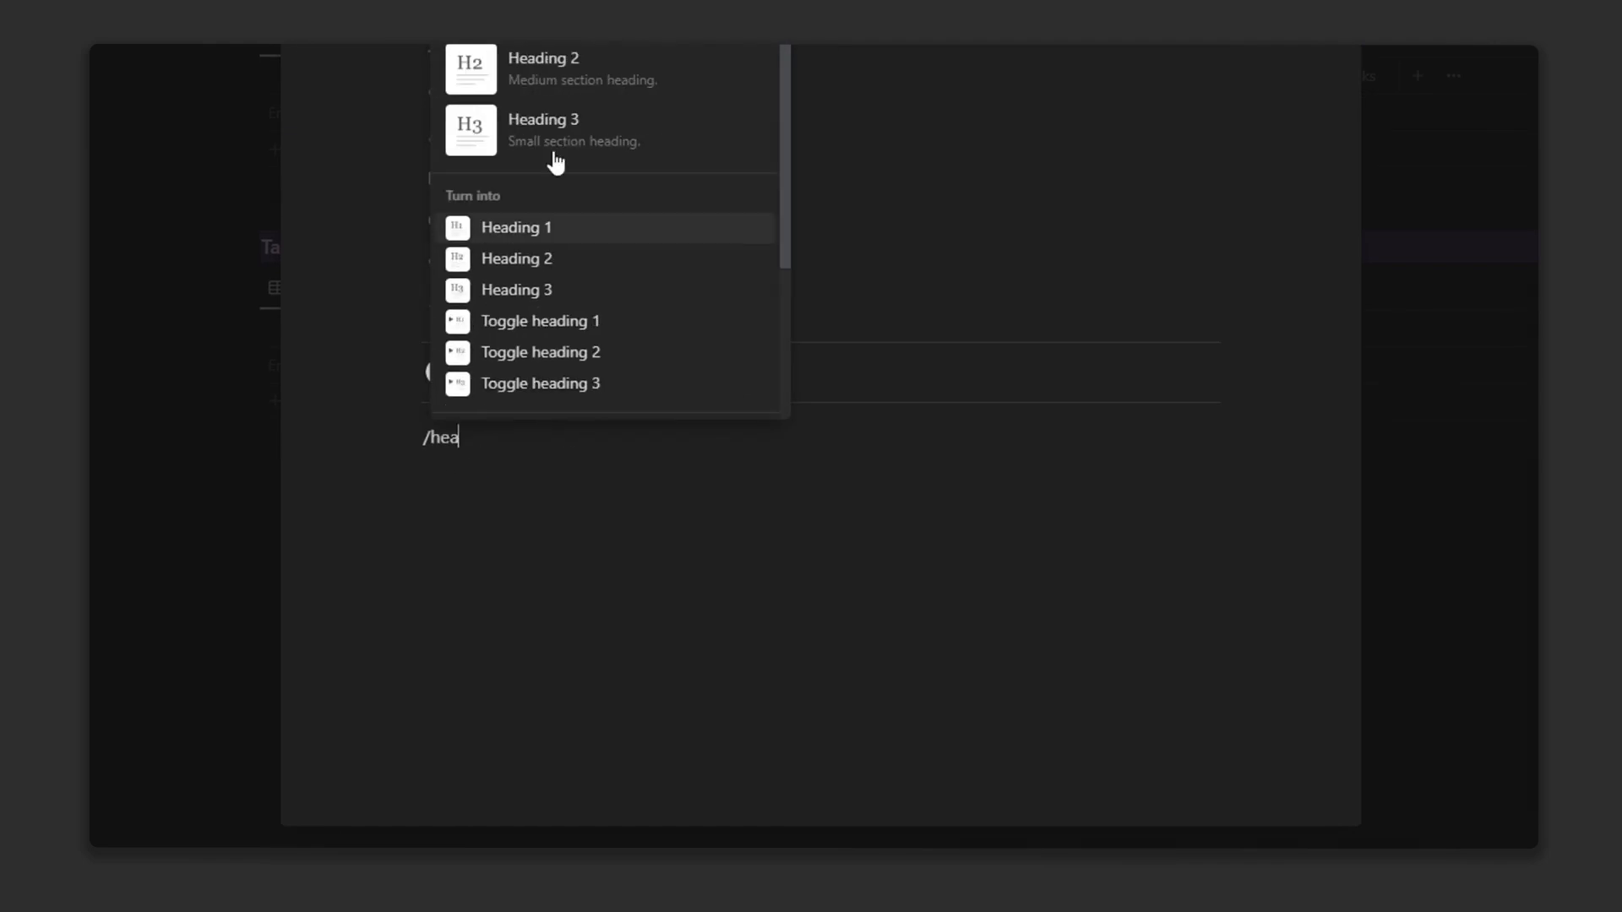
# Step: Make the Description line a Heading 2 with a gray background
pyautogui.click(573, 74)
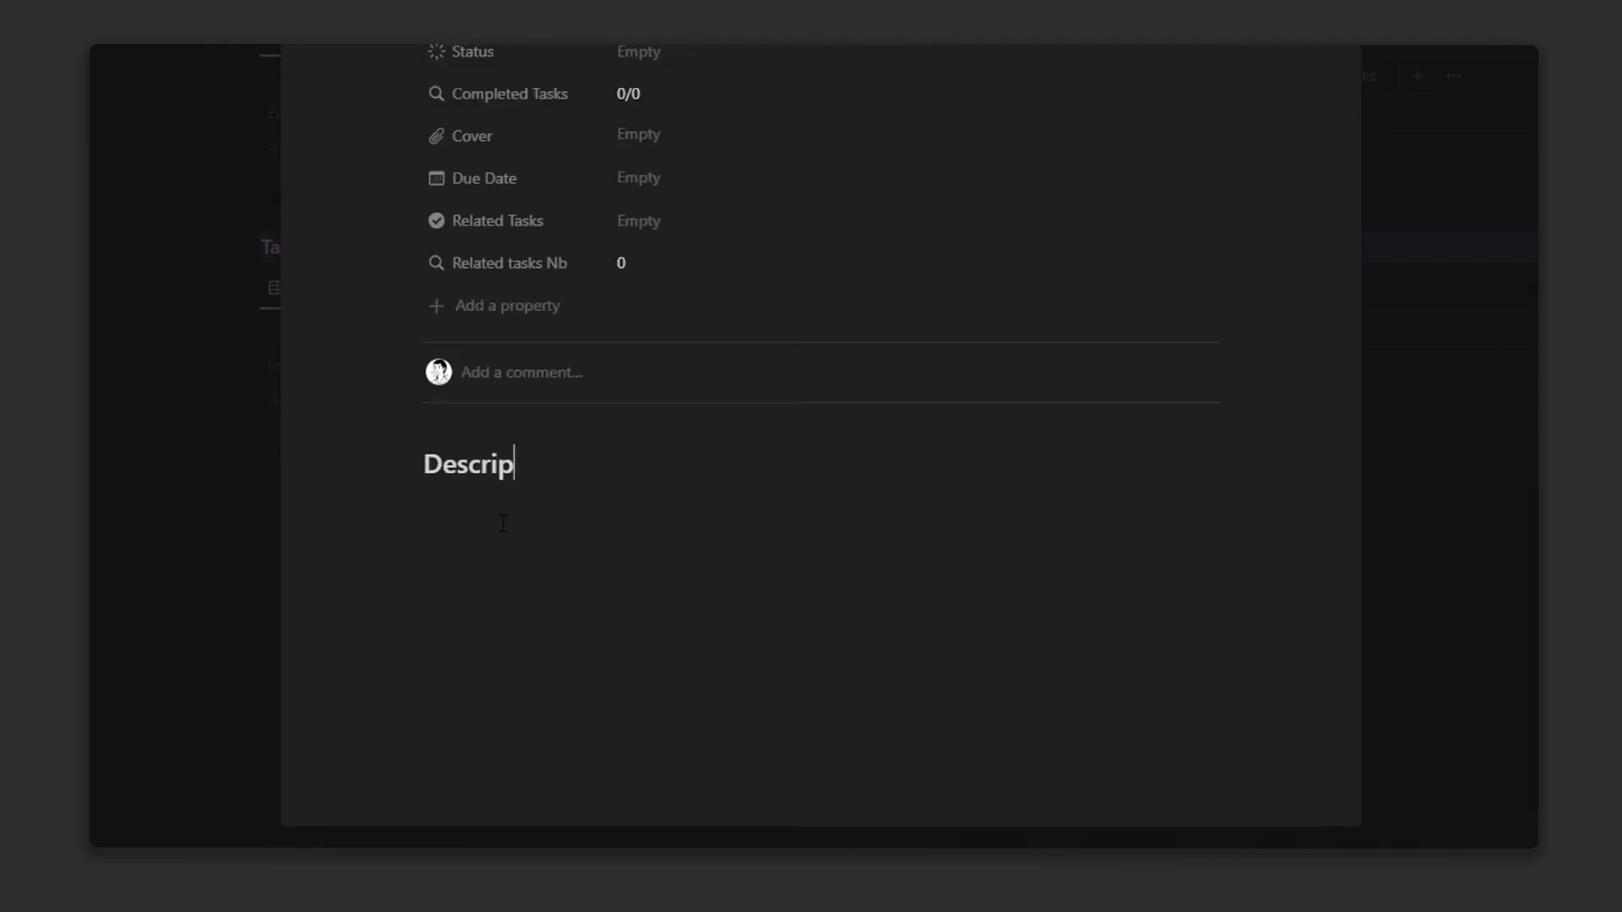
pyautogui.click(409, 463)
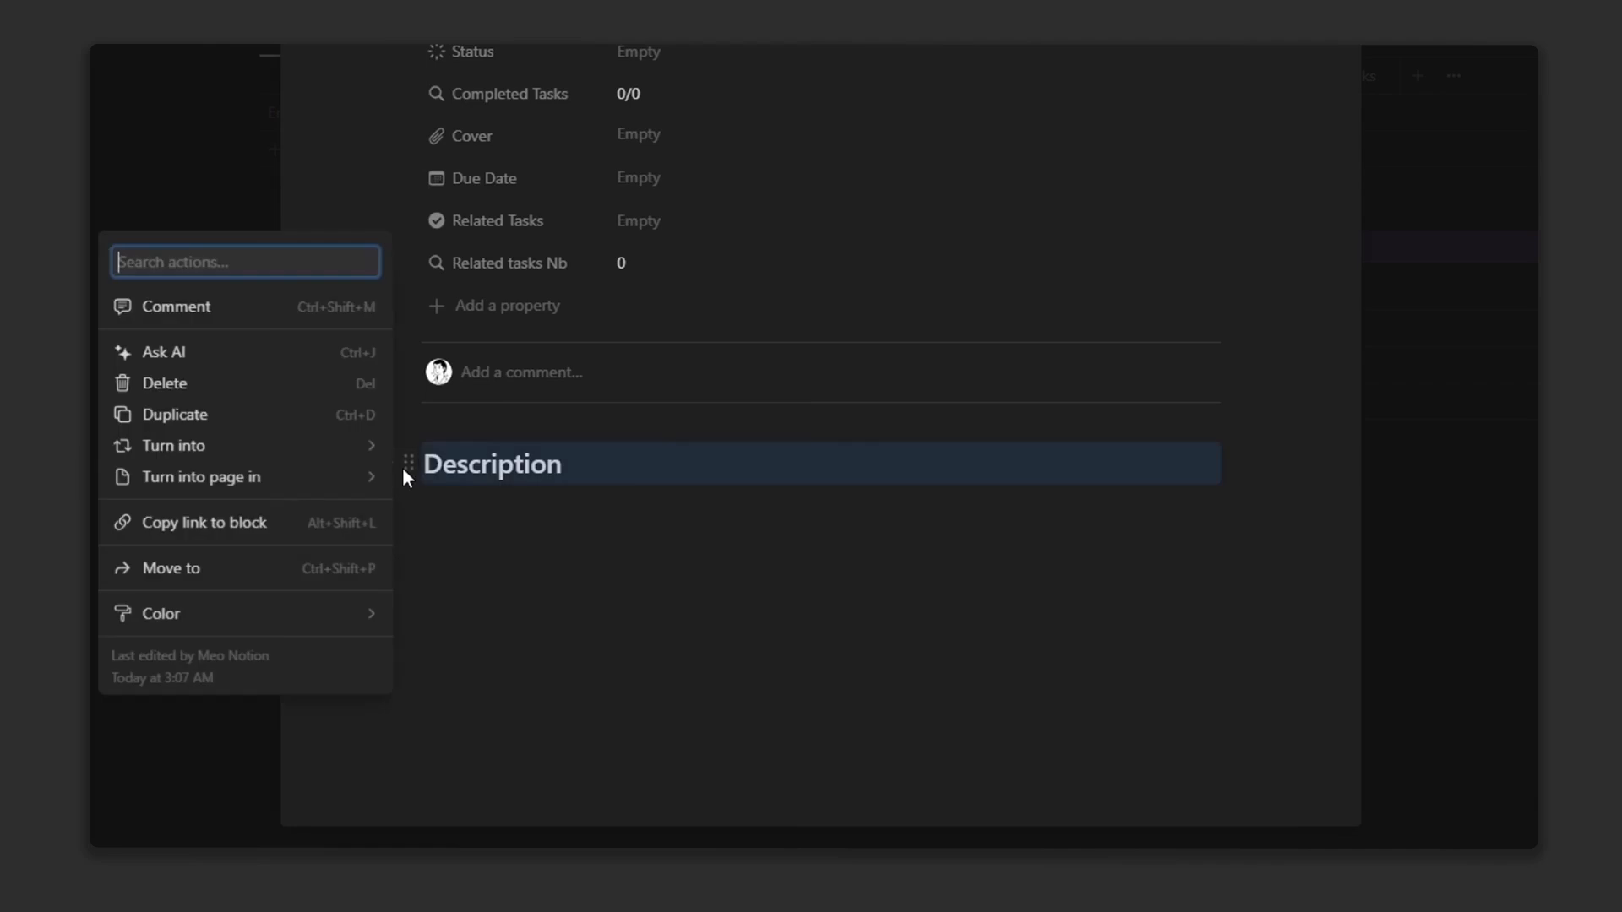
pyautogui.moveTo(283, 617)
pyautogui.click(461, 622)
# Step: Add a callout below Description with a light grey pen-and-lines icon
pyautogui.click(470, 530)
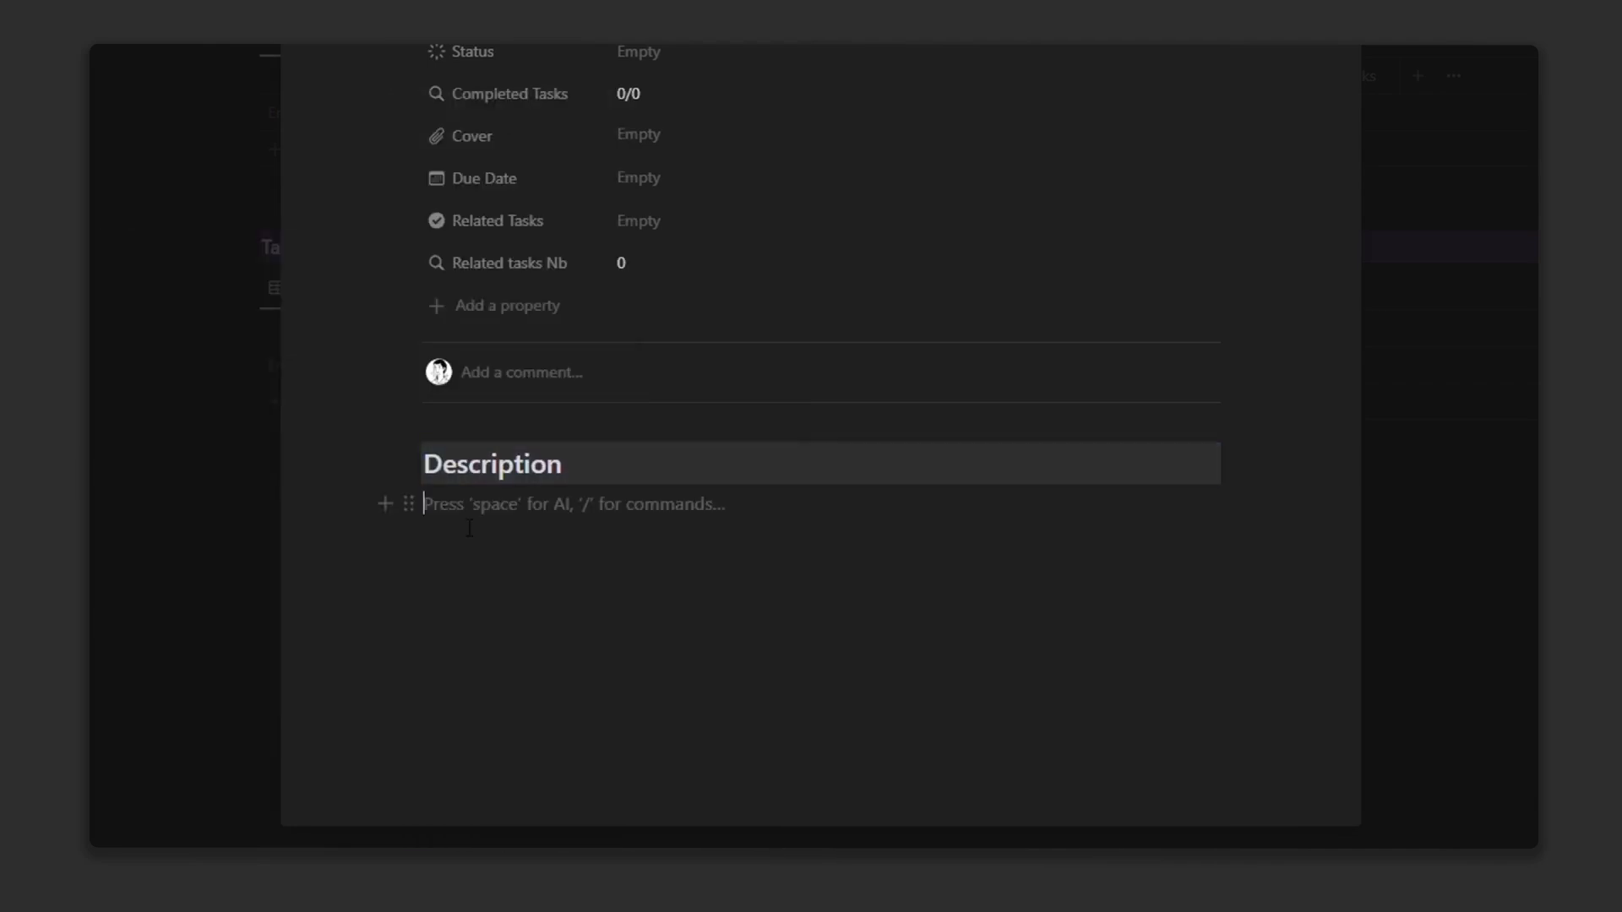
pyautogui.write('/cal')
pyautogui.click(524, 280)
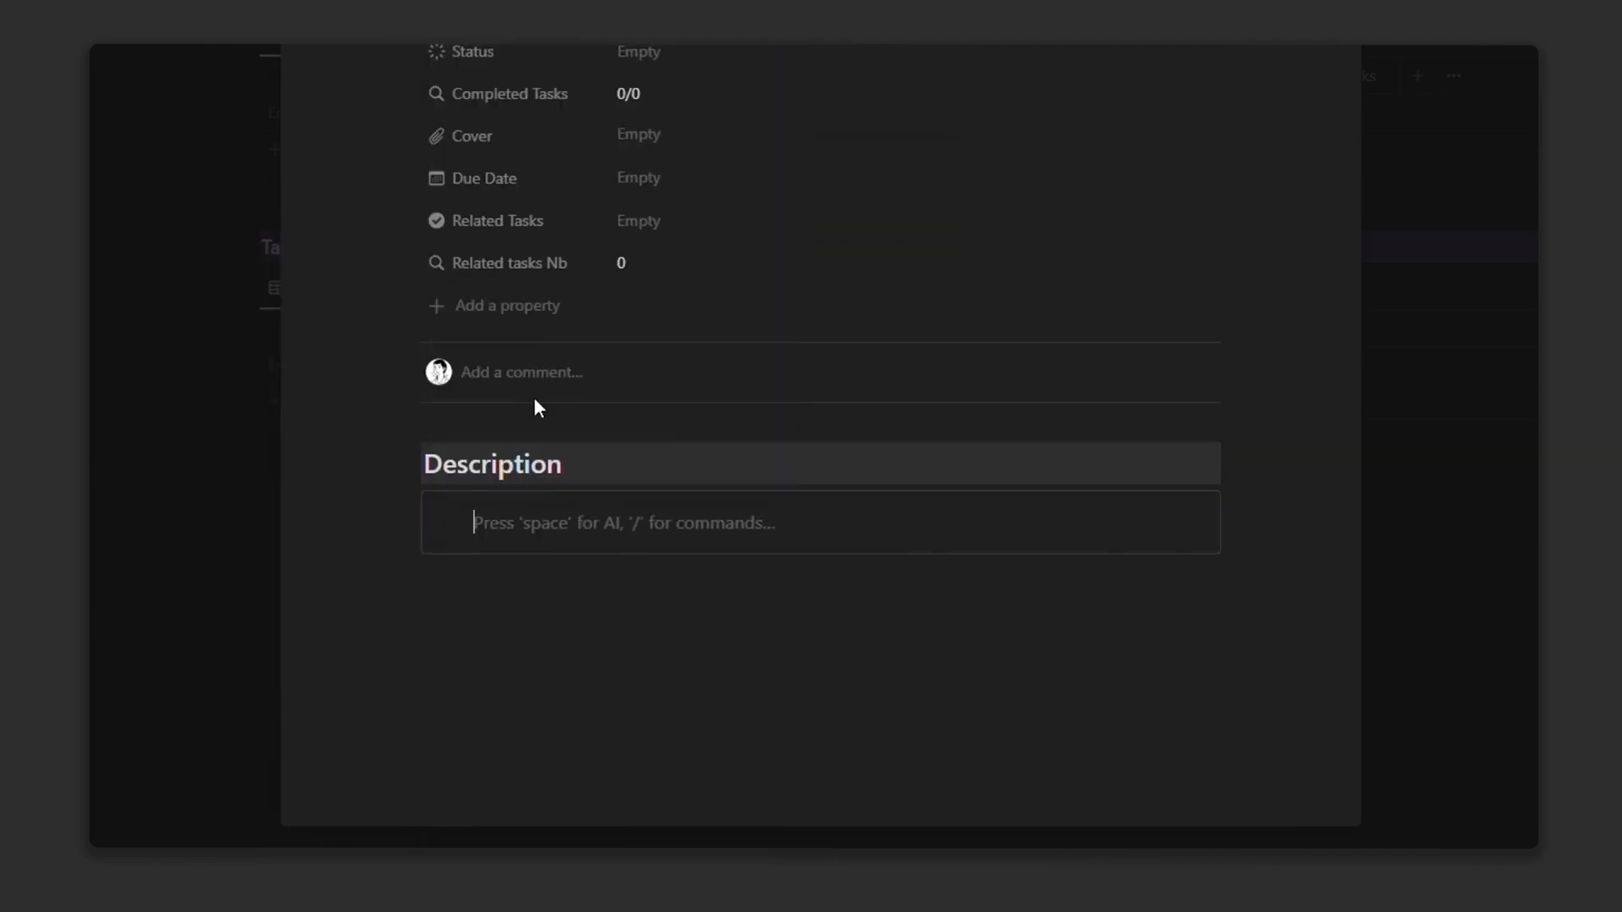
pyautogui.click(464, 530)
pyautogui.write('pen')
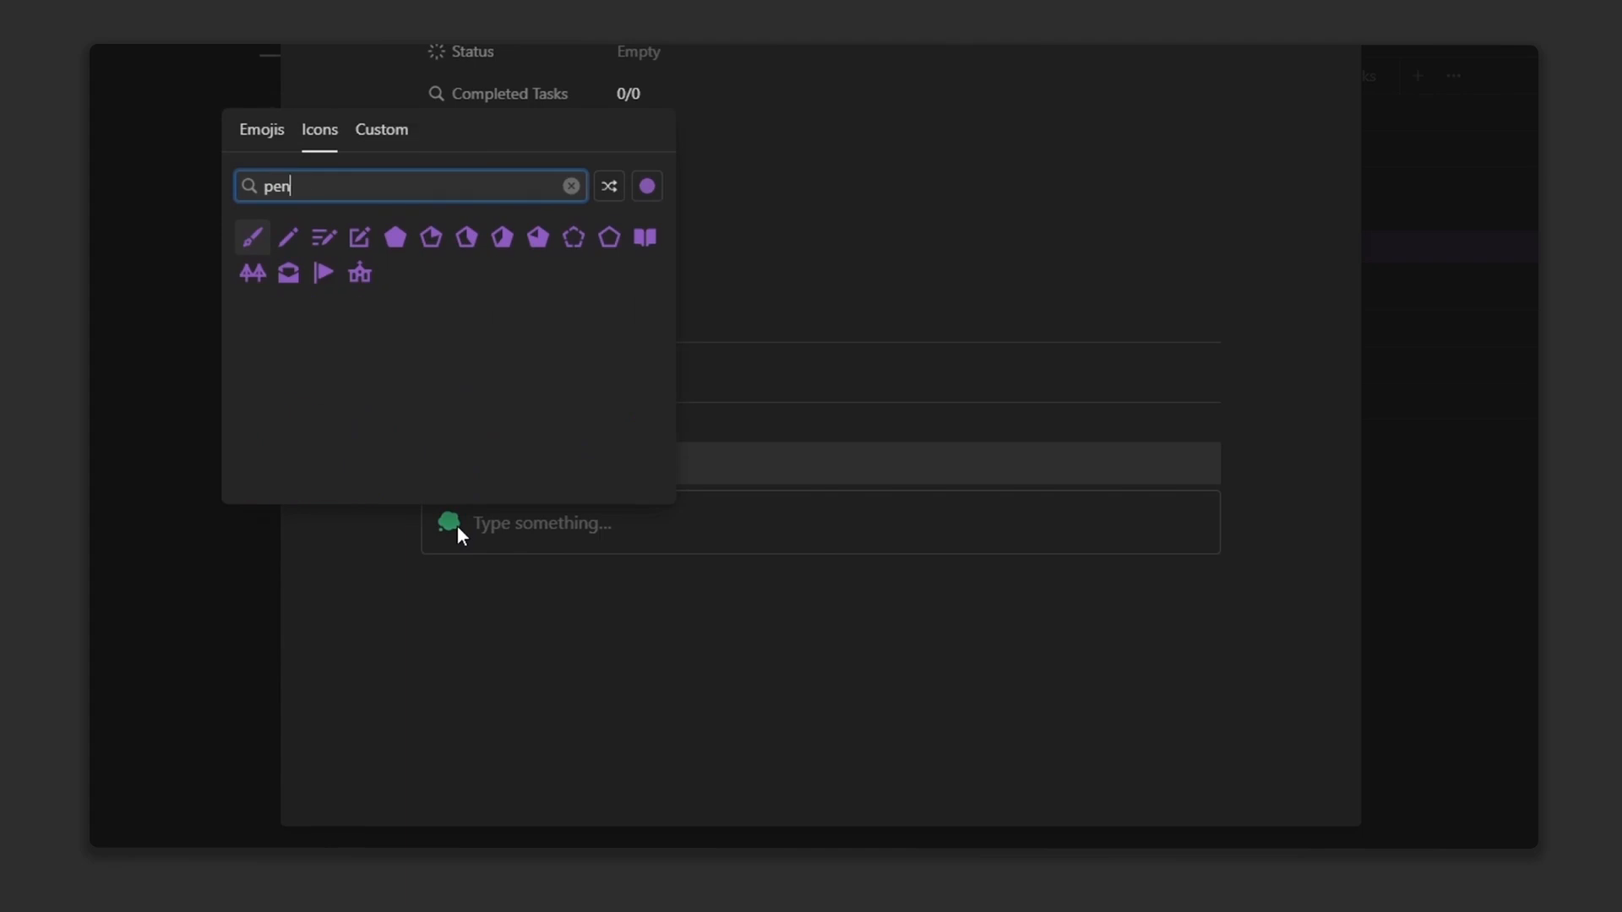
pyautogui.click(647, 186)
pyautogui.click(576, 224)
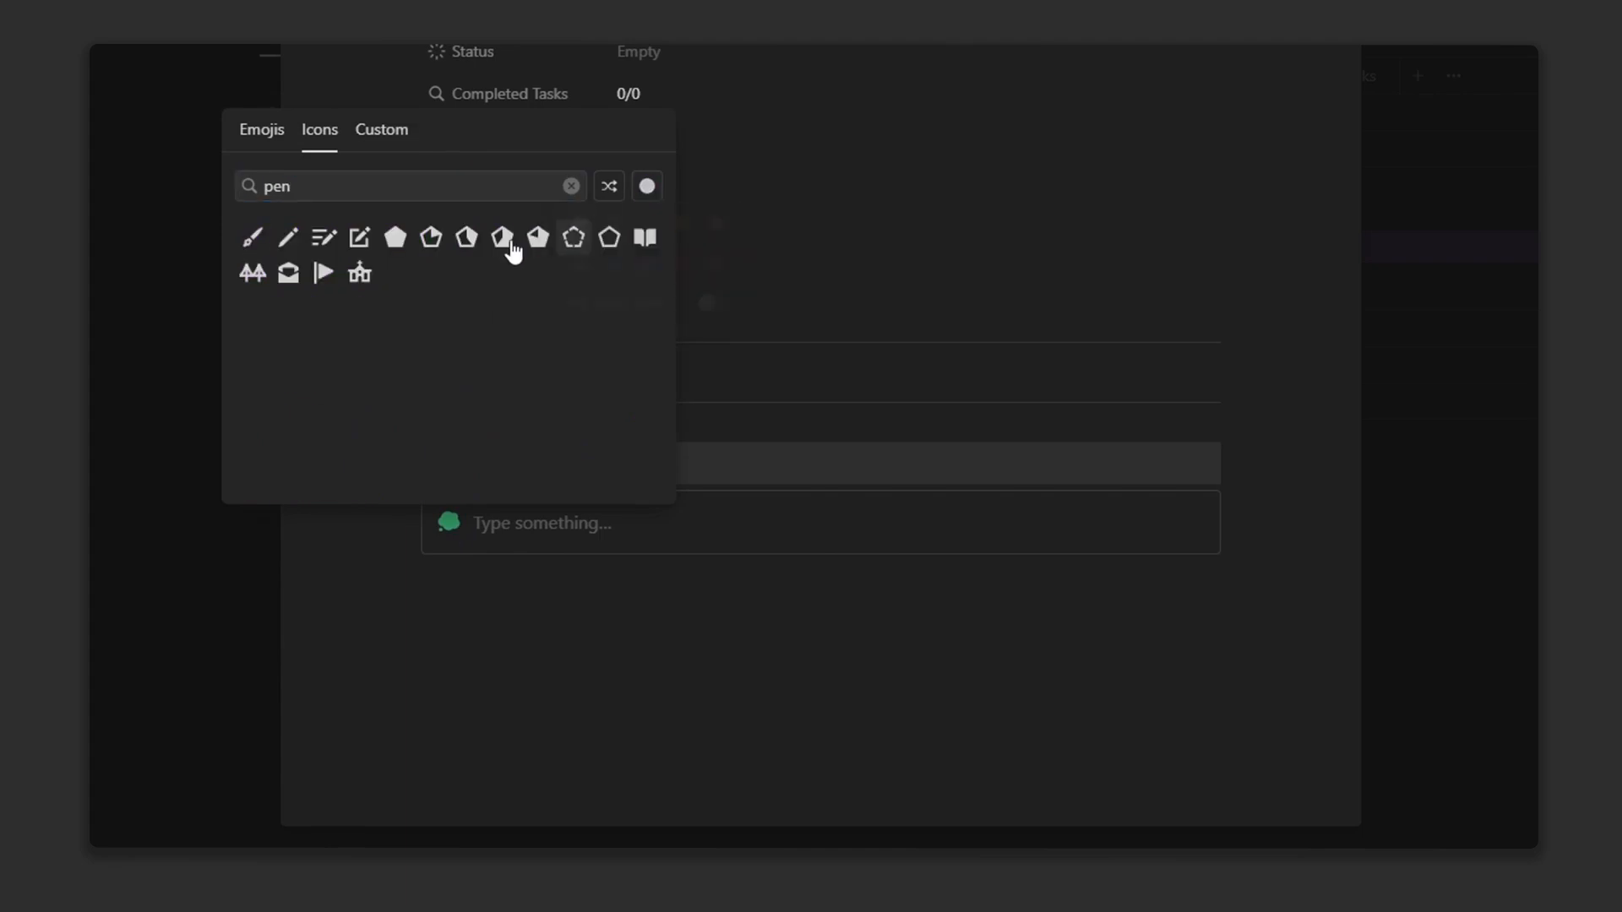
pyautogui.click(324, 239)
# Step: Duplicate the heading below the callout and rename it Related Tasks
pyautogui.click(410, 464)
pyautogui.hotkey('ctrl', 'd')
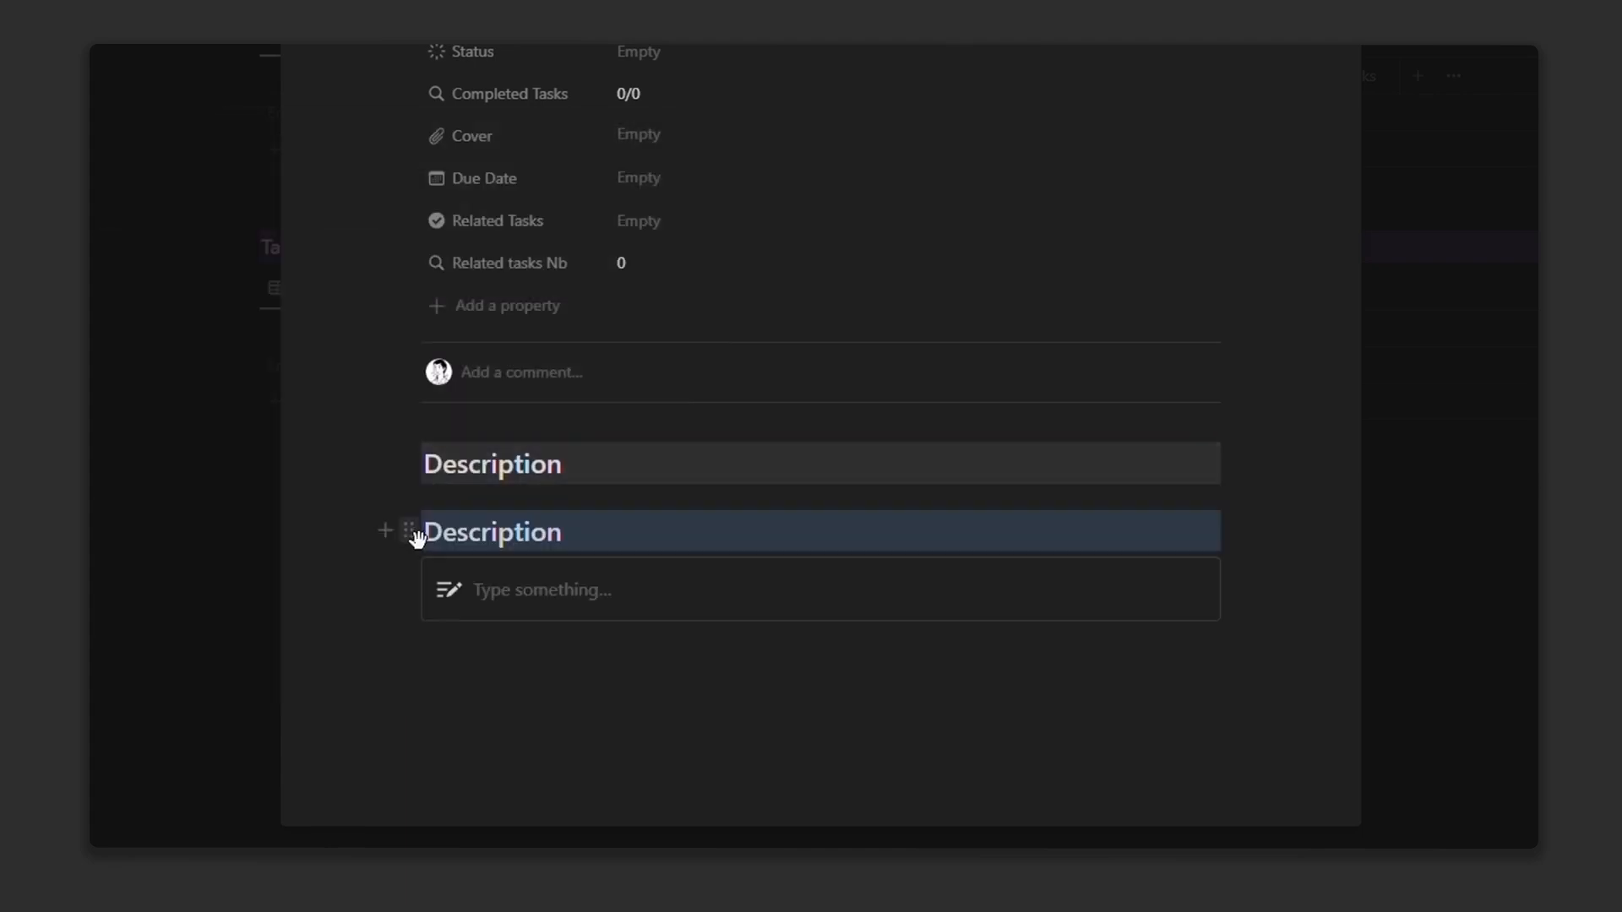
pyautogui.moveTo(410, 531); pyautogui.dragTo(414, 630)
pyautogui.doubleClick(488, 605)
pyautogui.write('Rela')
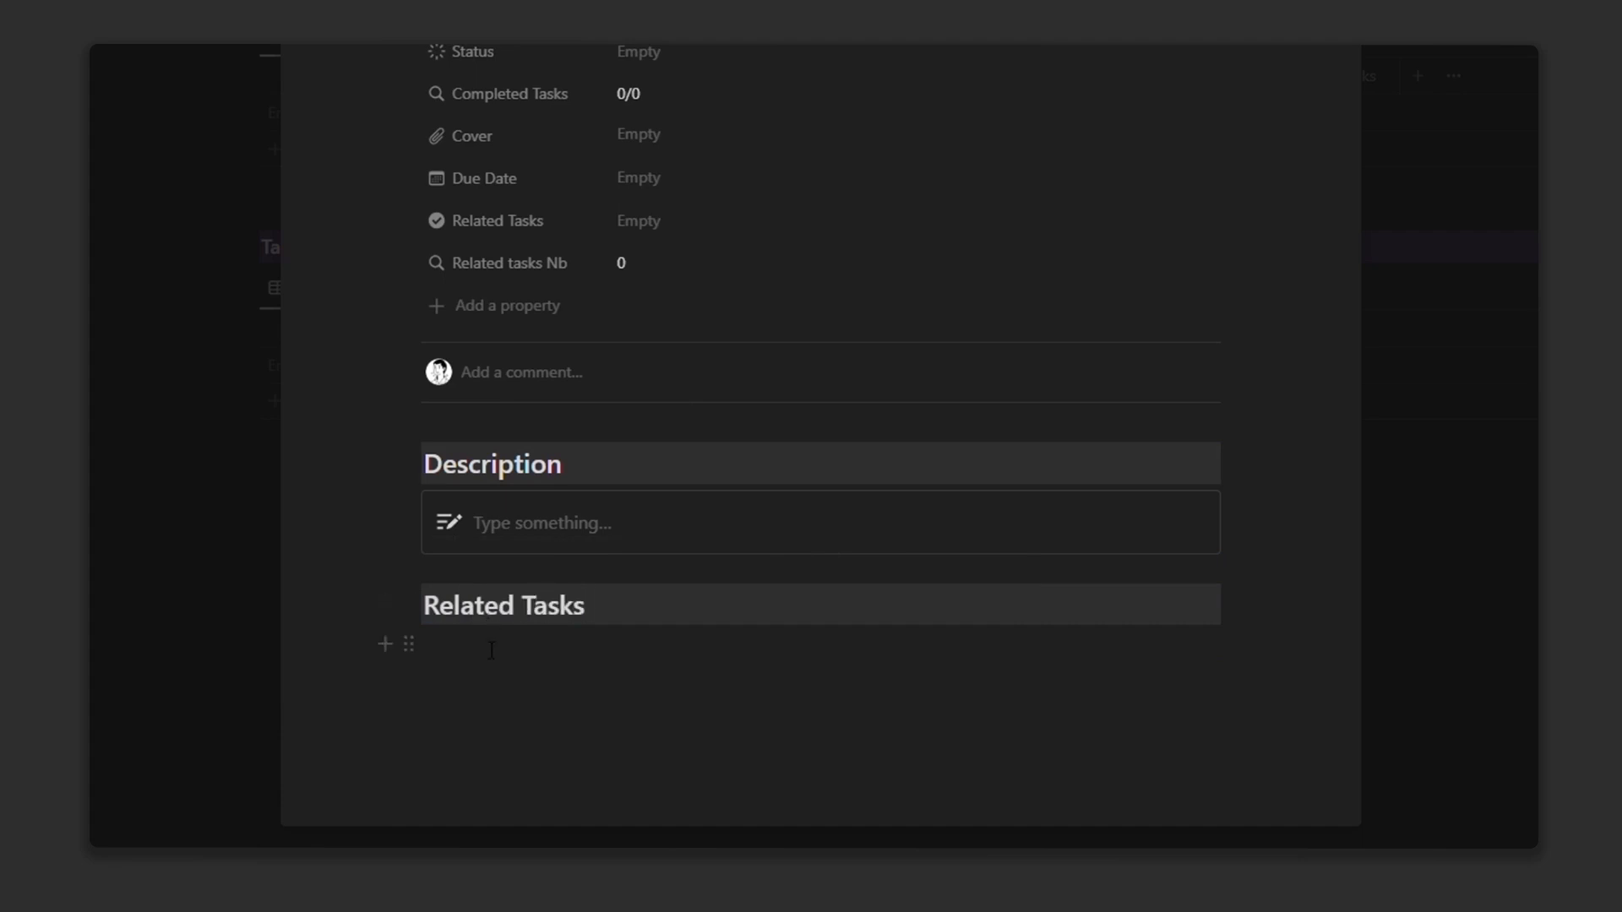
pyautogui.write('ted Tasks')
# Step: Add a Goals heading followed by duplicated empty to-do items
pyautogui.click(424, 612)
pyautogui.hotkey('ctrl', 'd')
pyautogui.moveTo(423, 673); pyautogui.dragTo(586, 675)
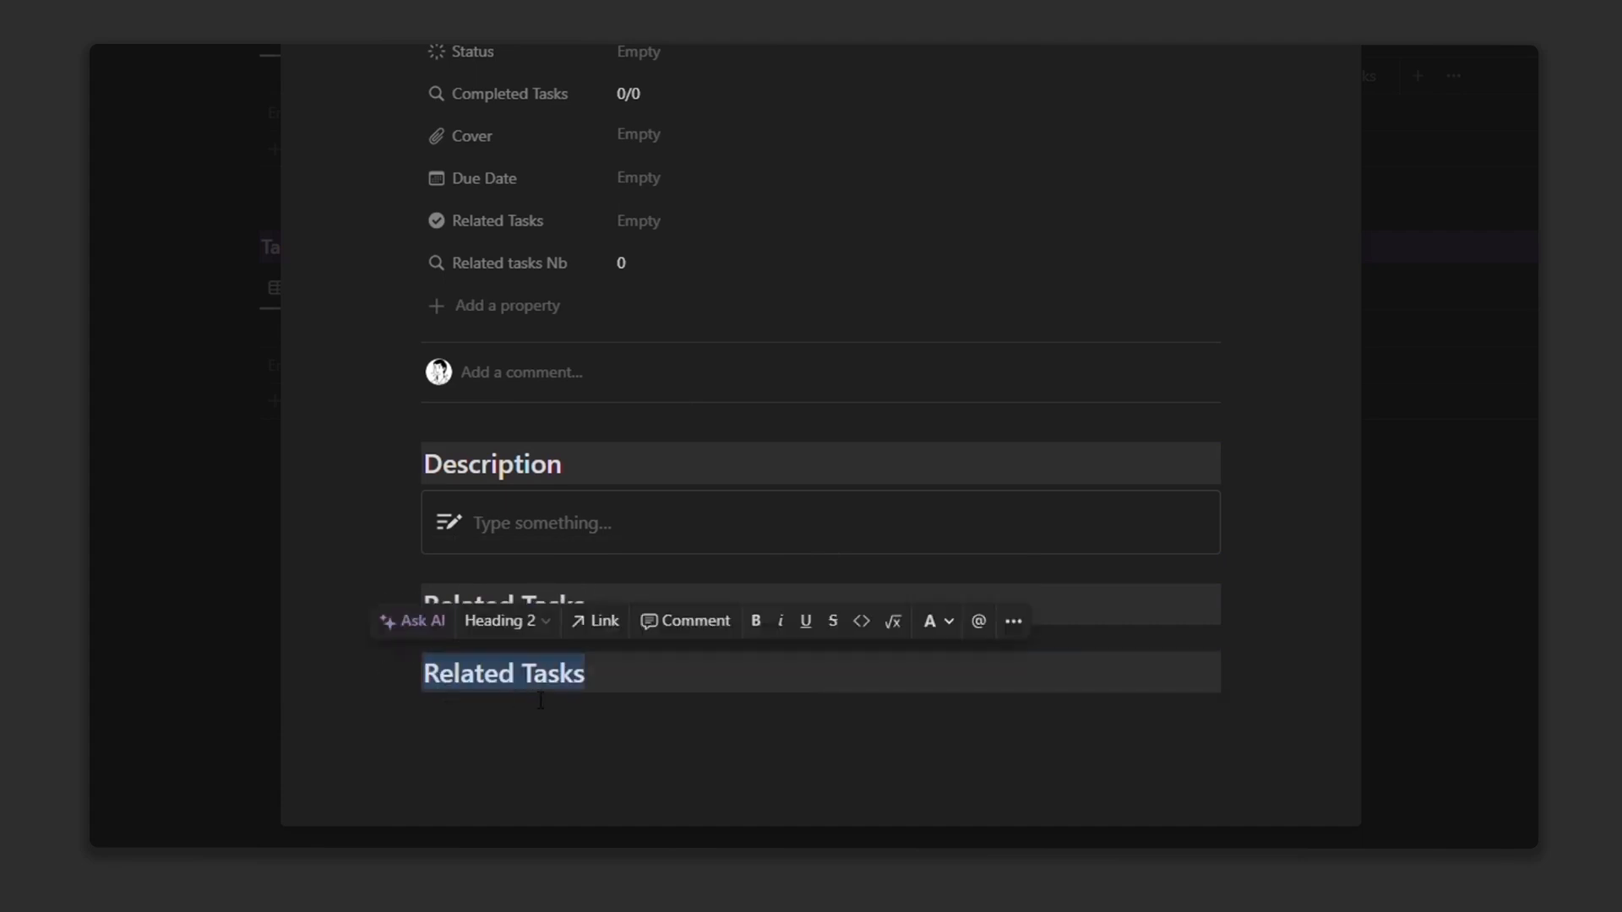
pyautogui.write('Goals')
pyautogui.write('/to')
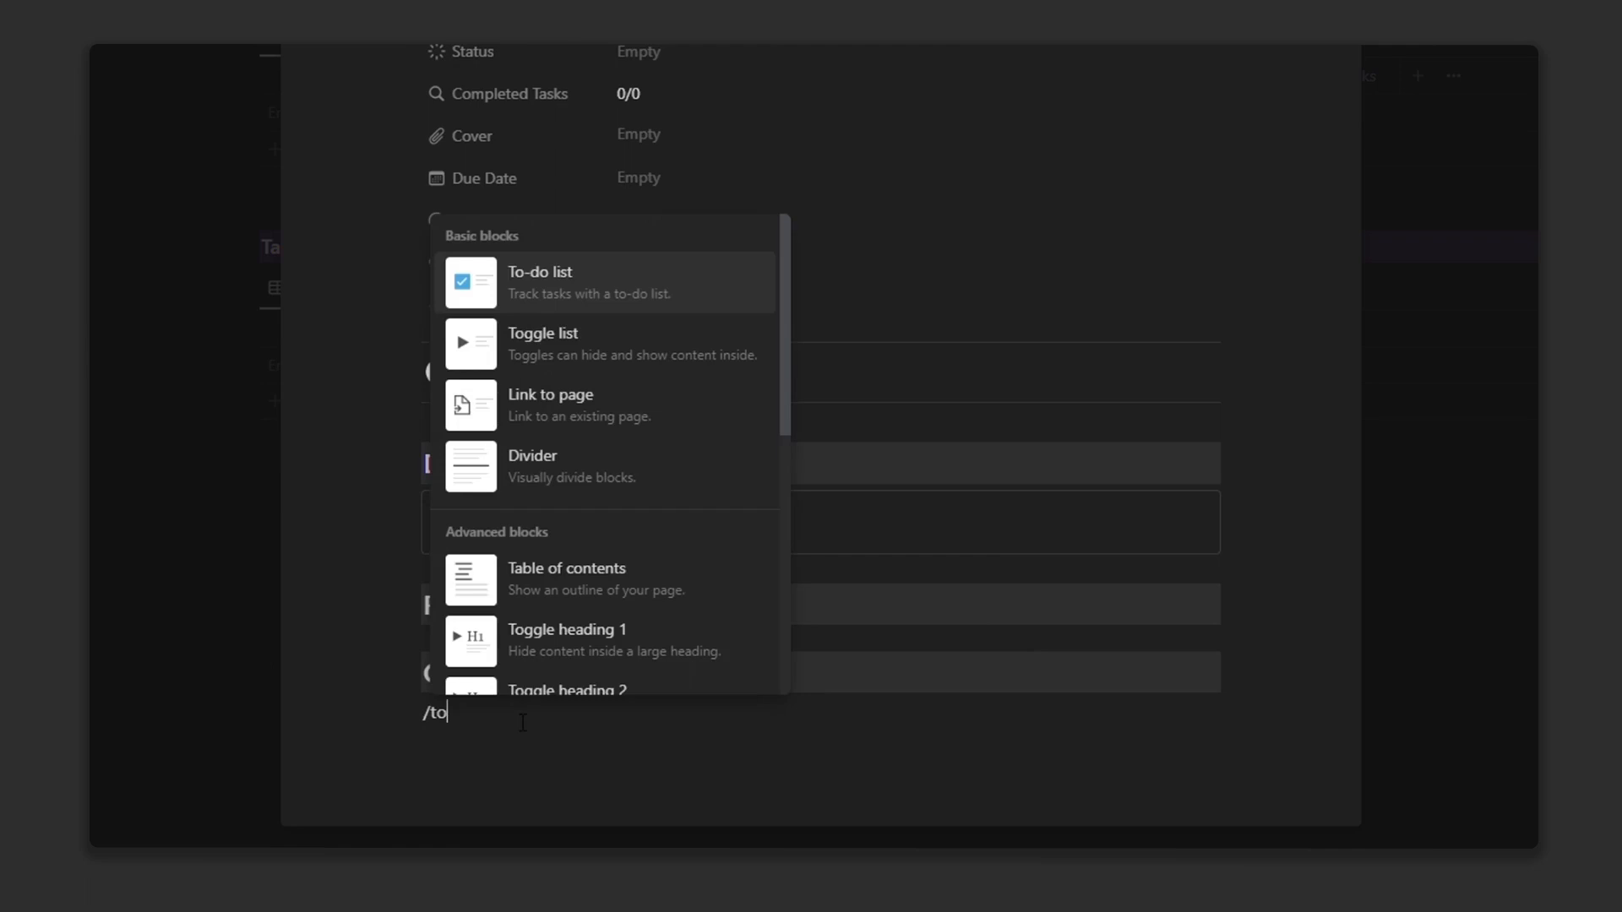
pyautogui.click(562, 283)
pyautogui.click(410, 717)
pyautogui.hotkey('ctrl', 'd')
pyautogui.hotkey('ctrl', 'd')
pyautogui.hotkey('ctrl', 'd')
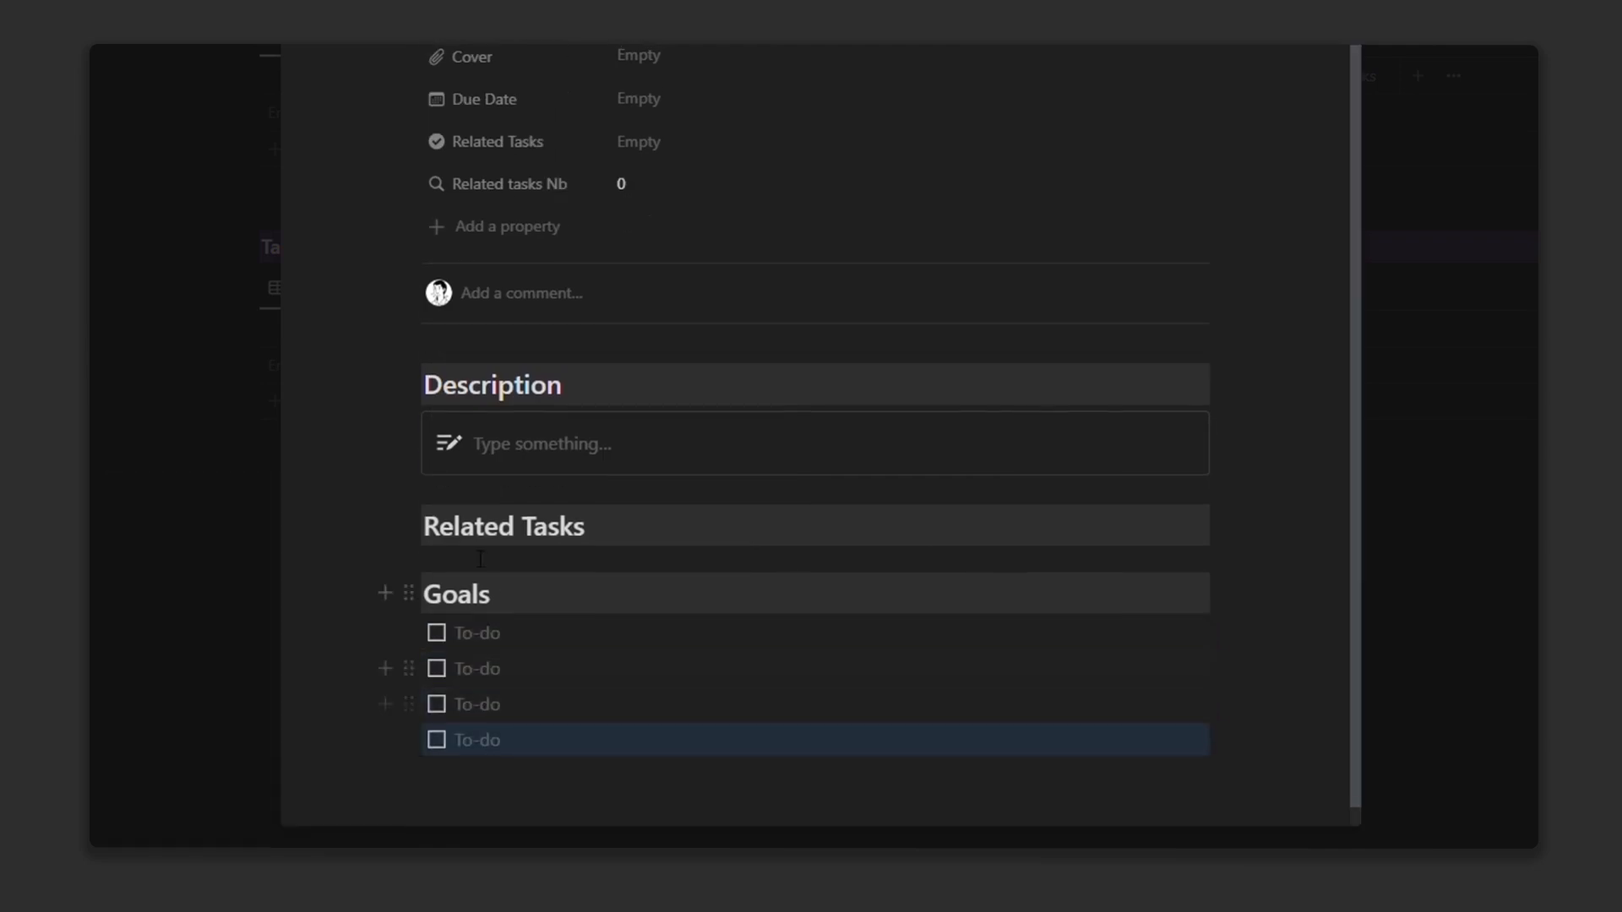
# Step: Paste the Tasks database link into a new block under Related Tasks
pyautogui.click(408, 527)
pyautogui.click(422, 551)
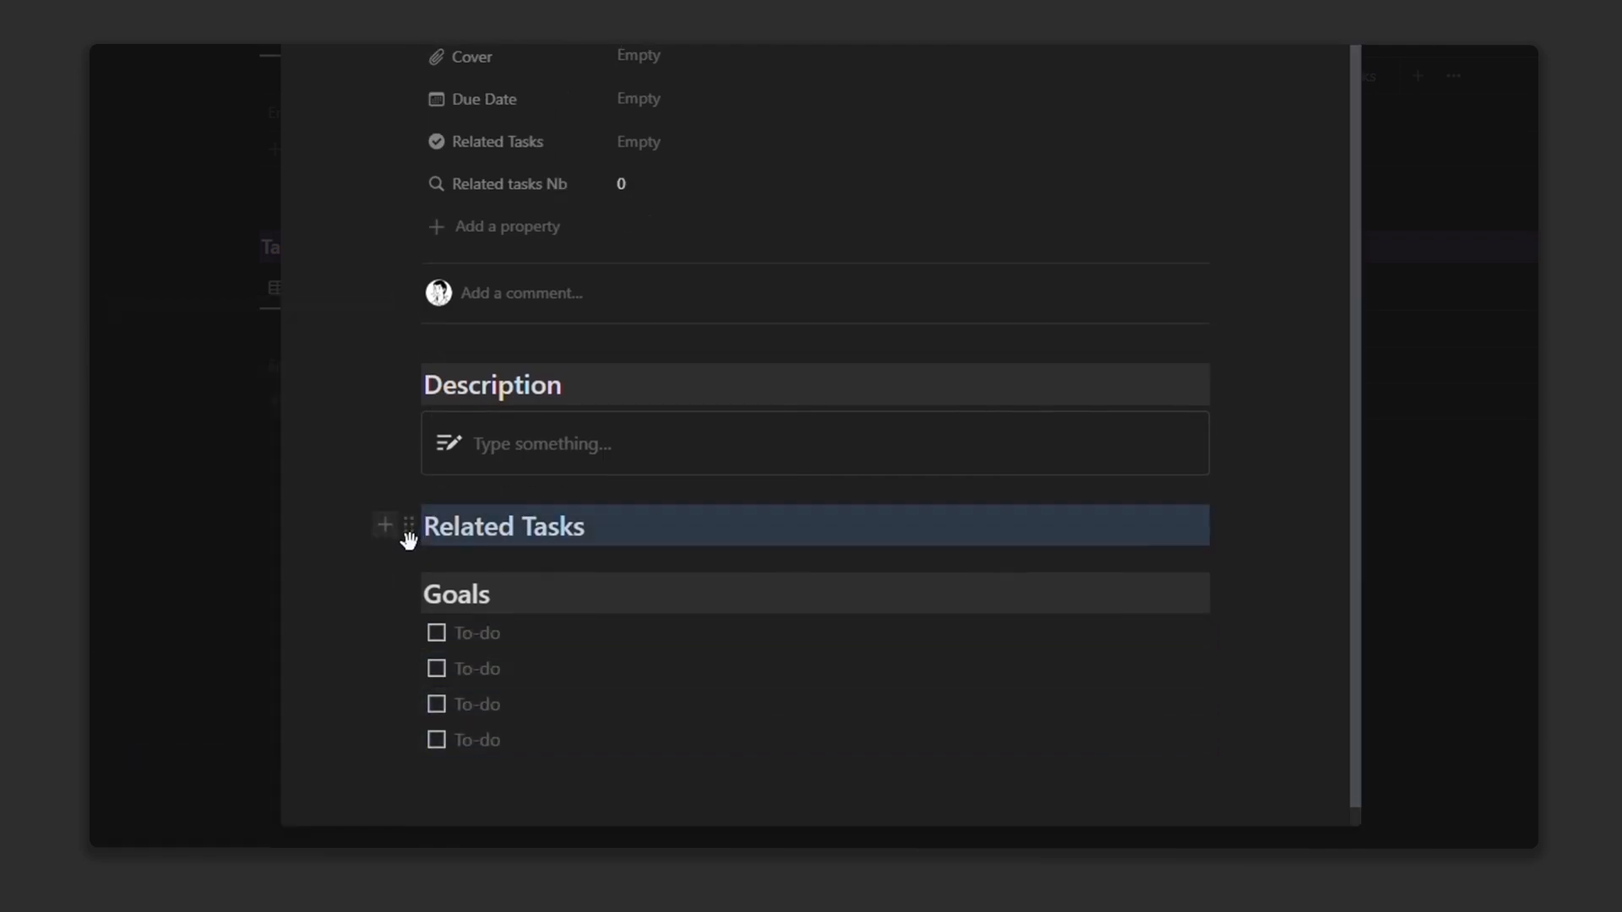
pyautogui.click(384, 526)
pyautogui.rightClick(450, 561)
pyautogui.click(436, 583)
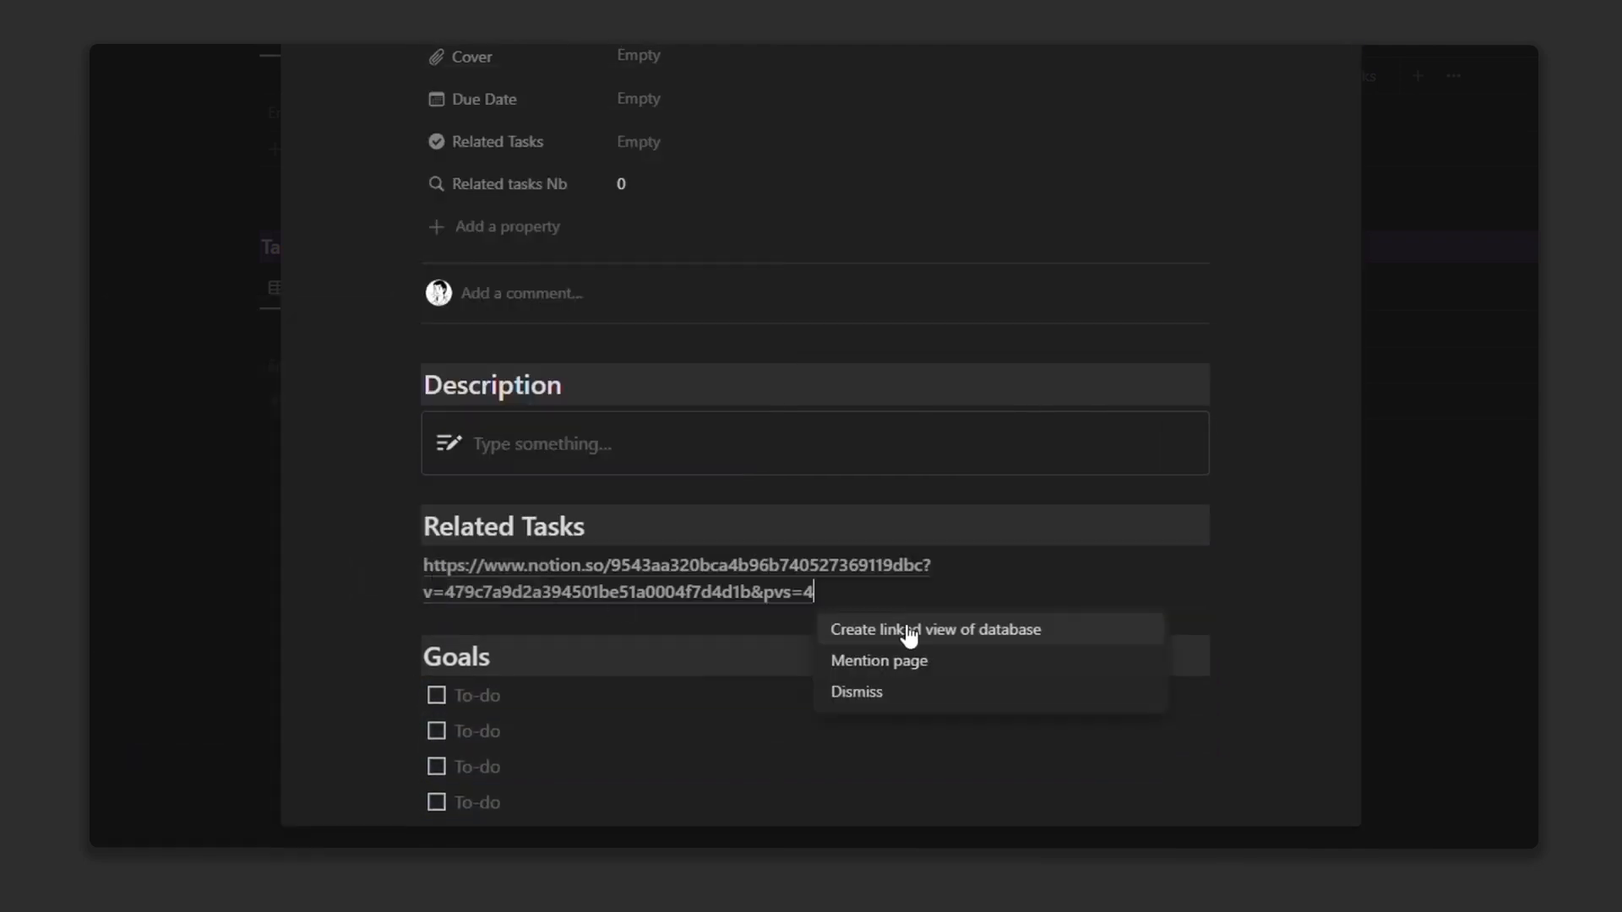
# Step: Turn the pasted link into a linked Tasks gallery view with card preview set to None
pyautogui.click(917, 632)
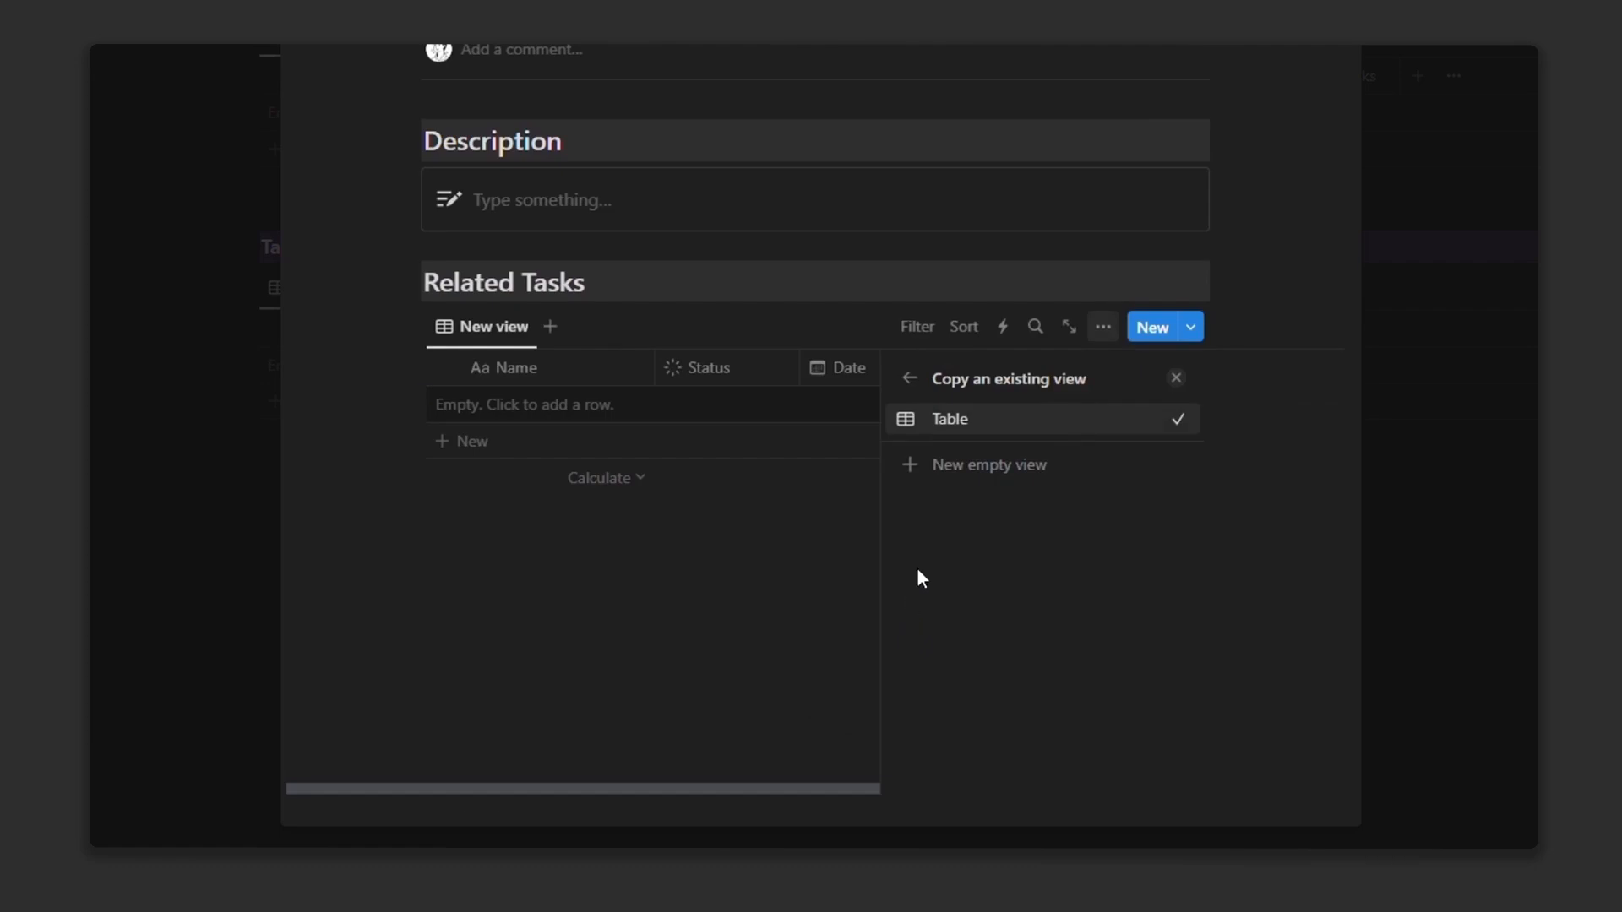
pyautogui.click(979, 467)
pyautogui.click(1134, 557)
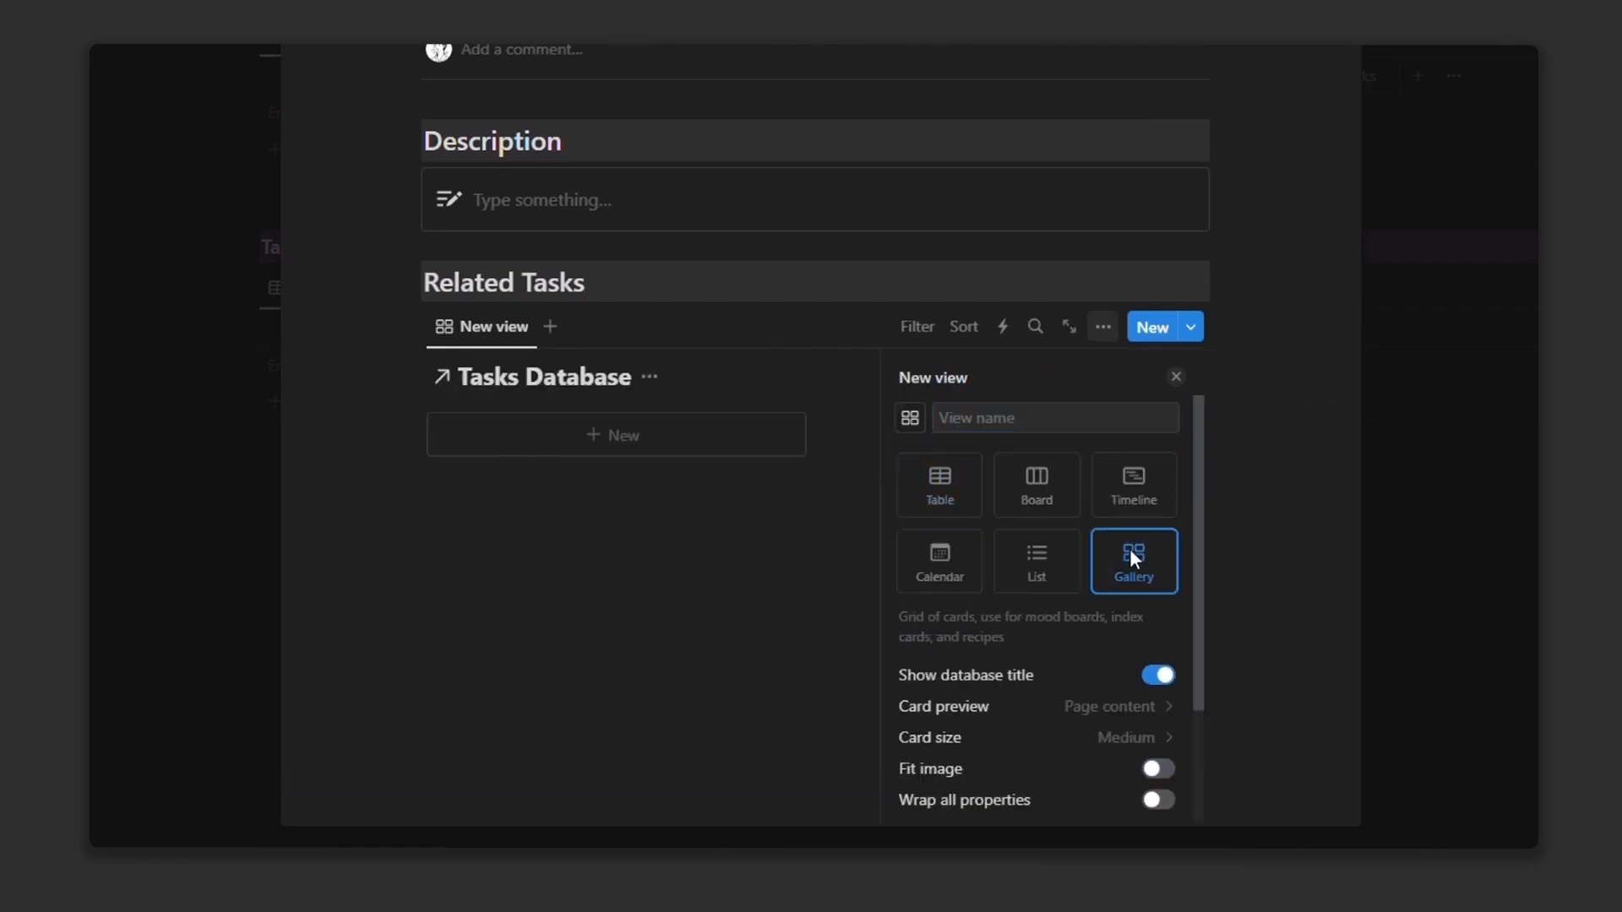
pyautogui.click(1107, 707)
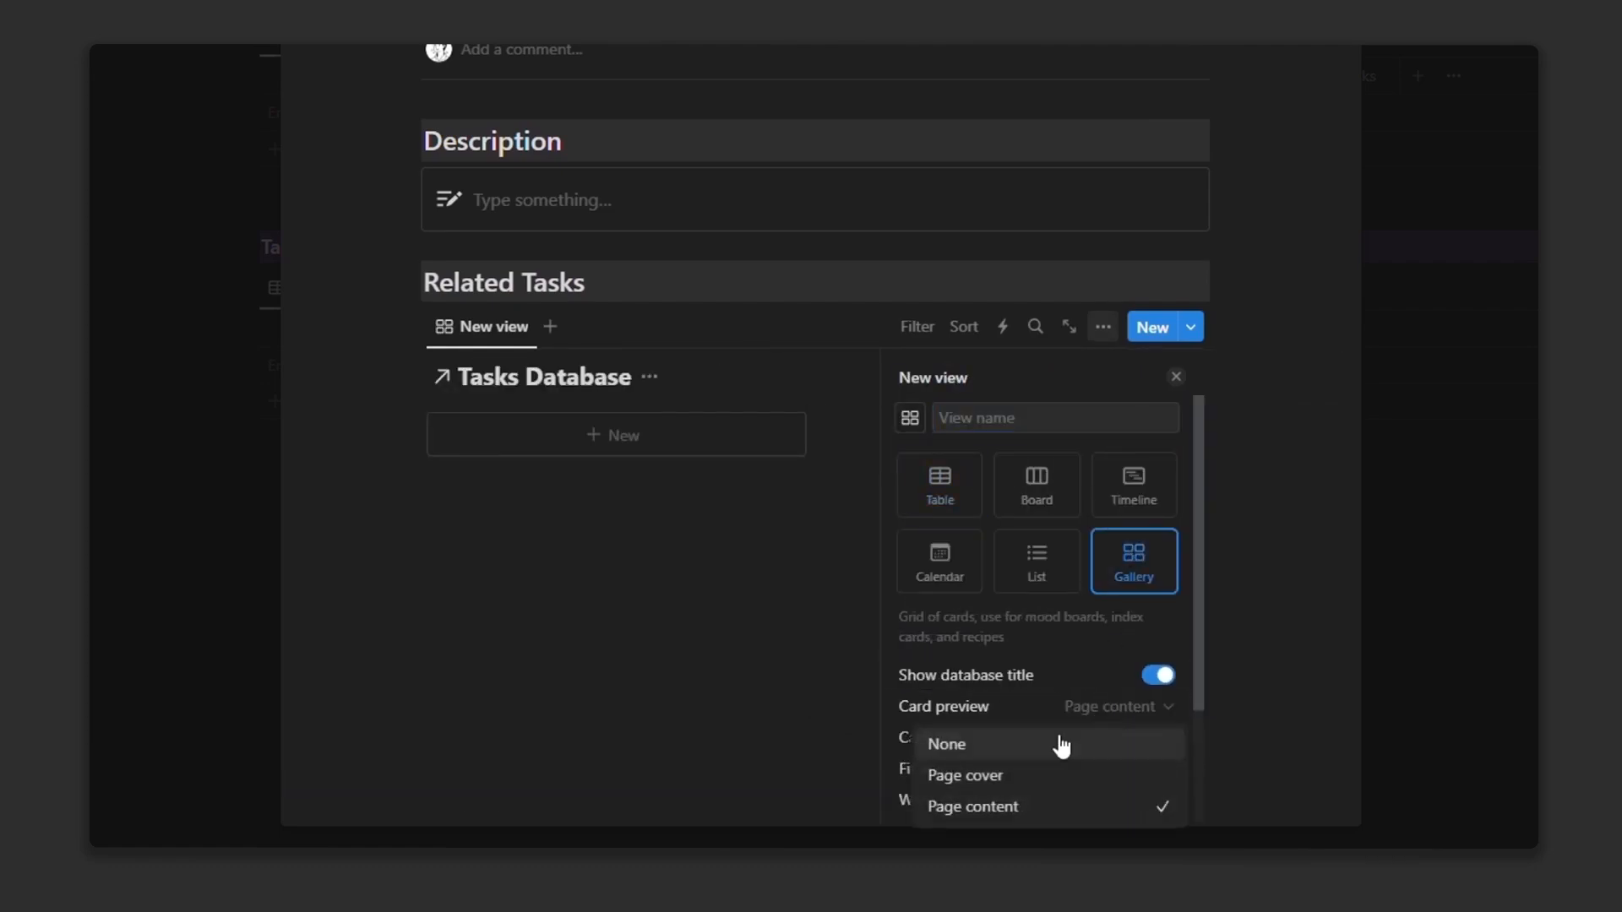
pyautogui.click(1034, 749)
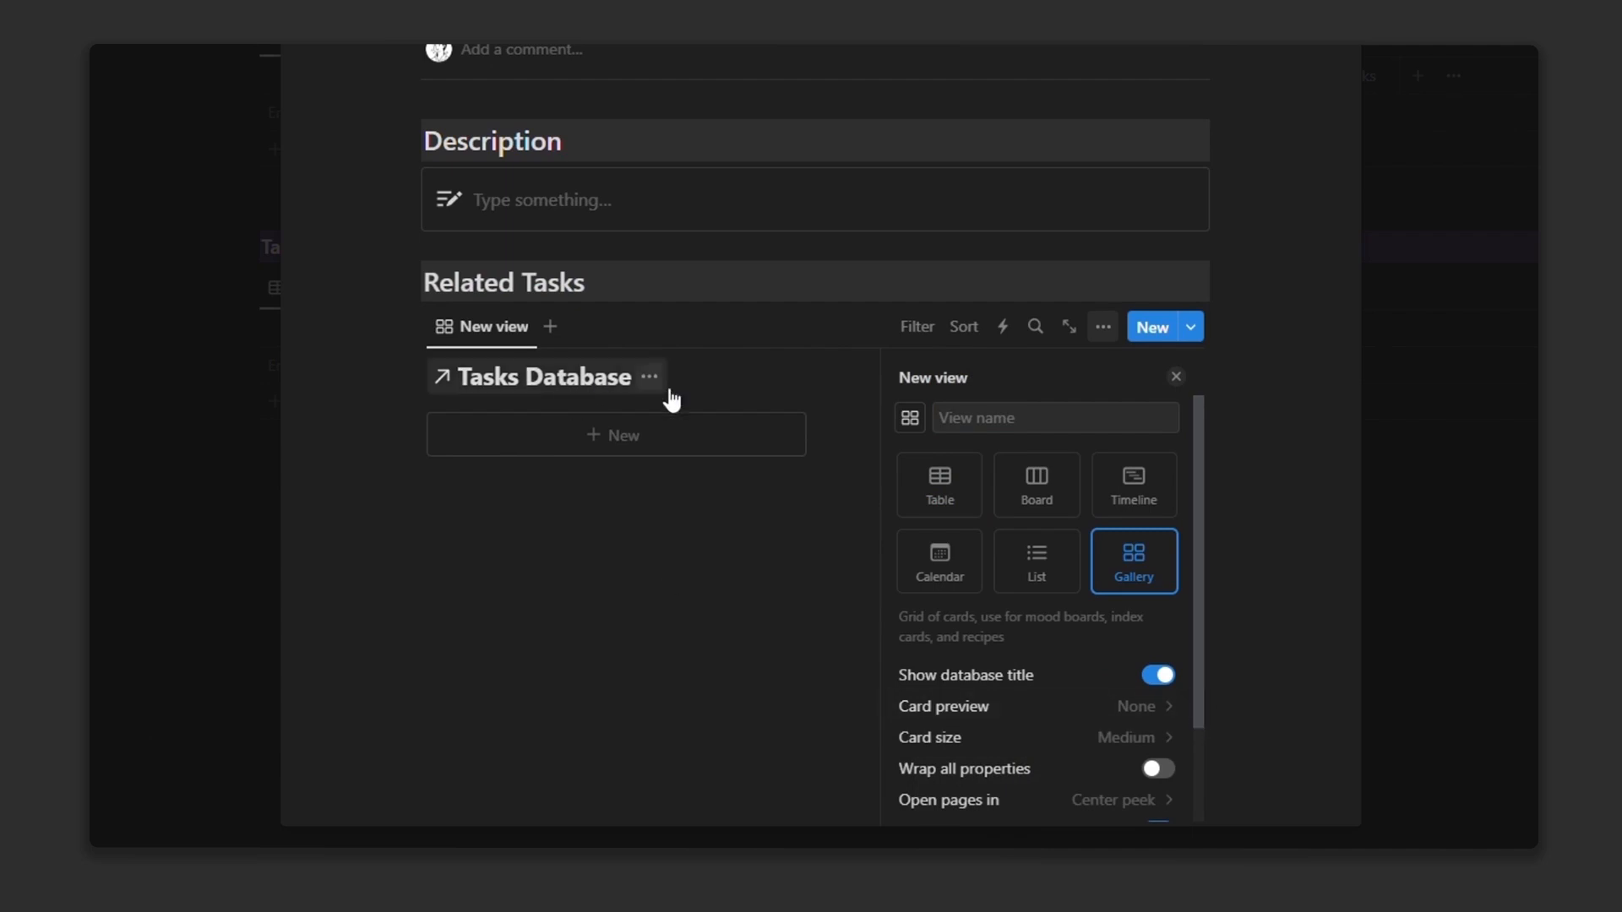
pyautogui.click(921, 327)
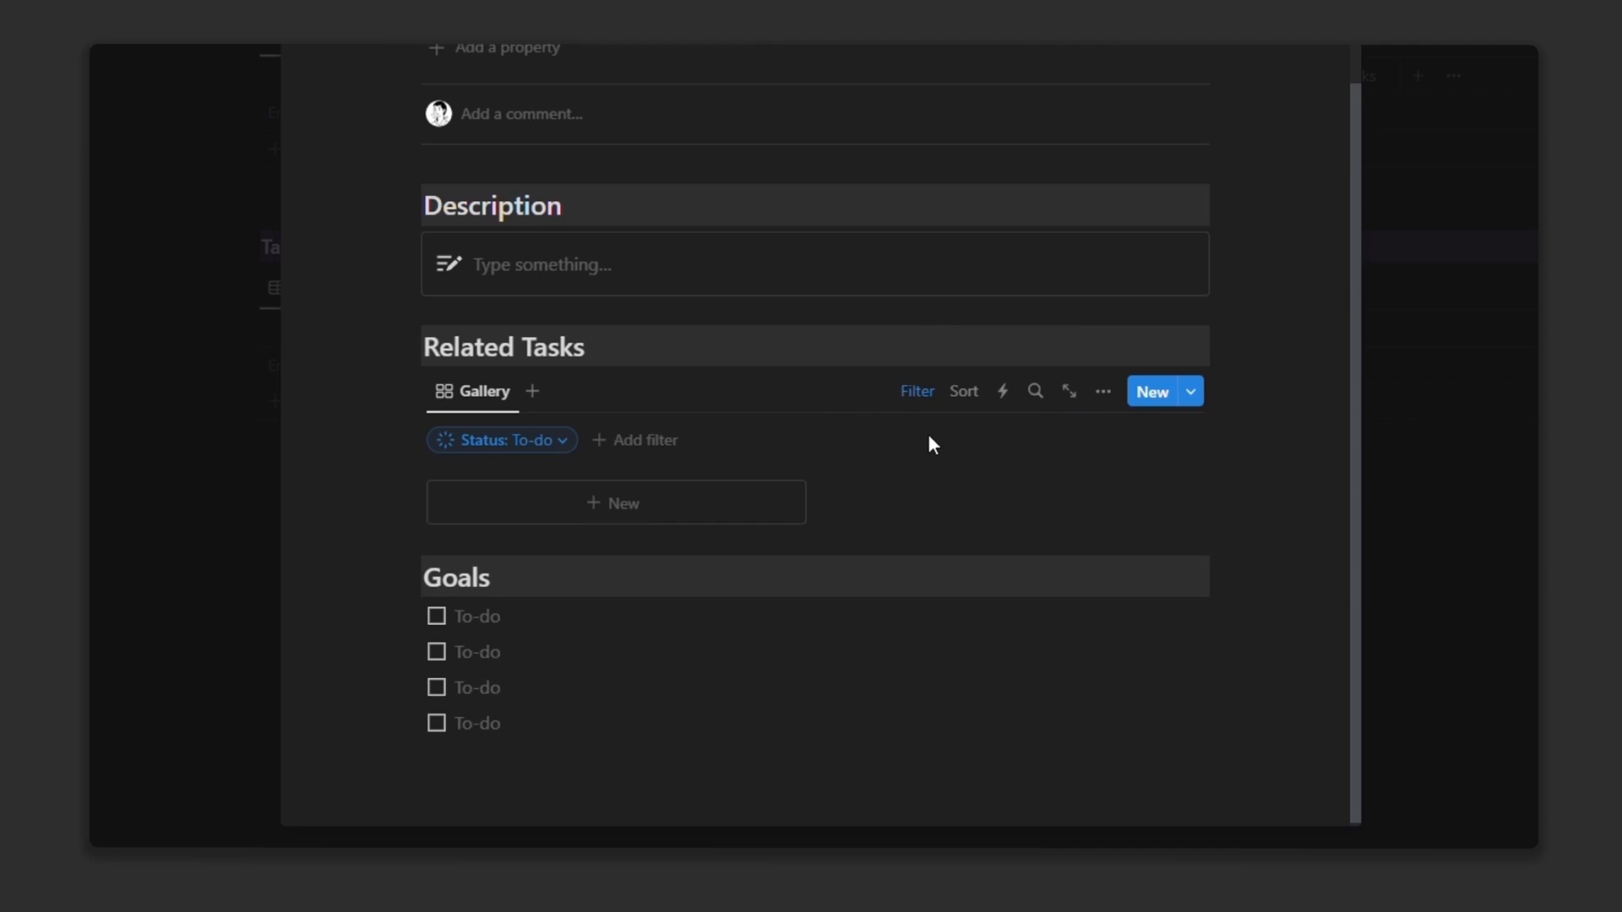
# Step: Filter the gallery to Status is not Complete and start renaming the view
pyautogui.click(535, 464)
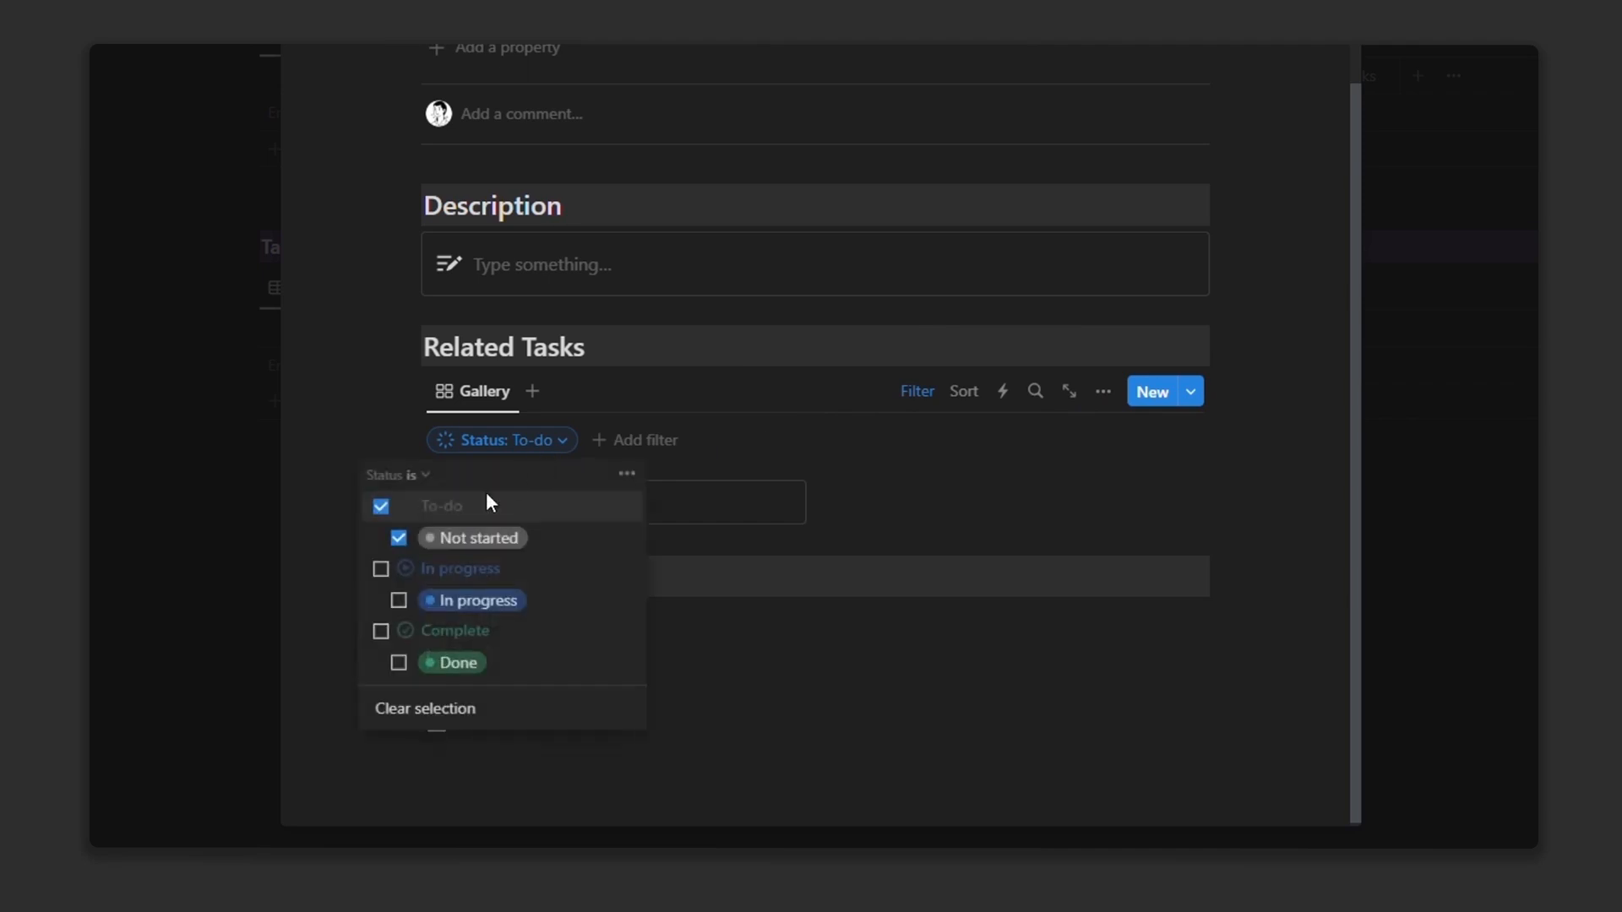
pyautogui.click(433, 484)
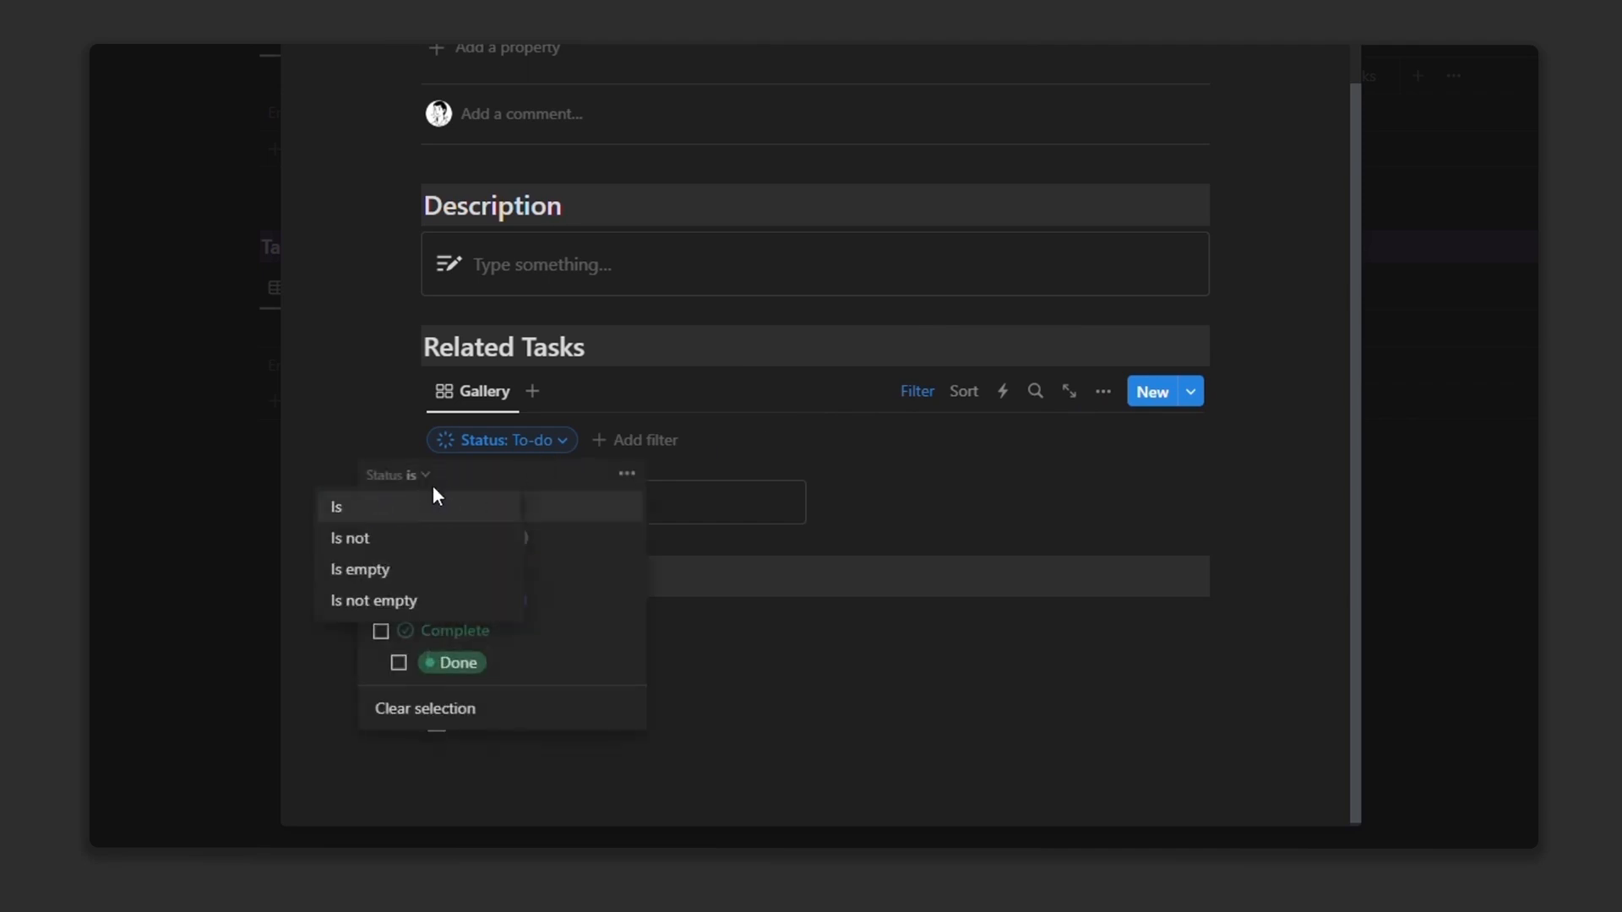
pyautogui.click(390, 537)
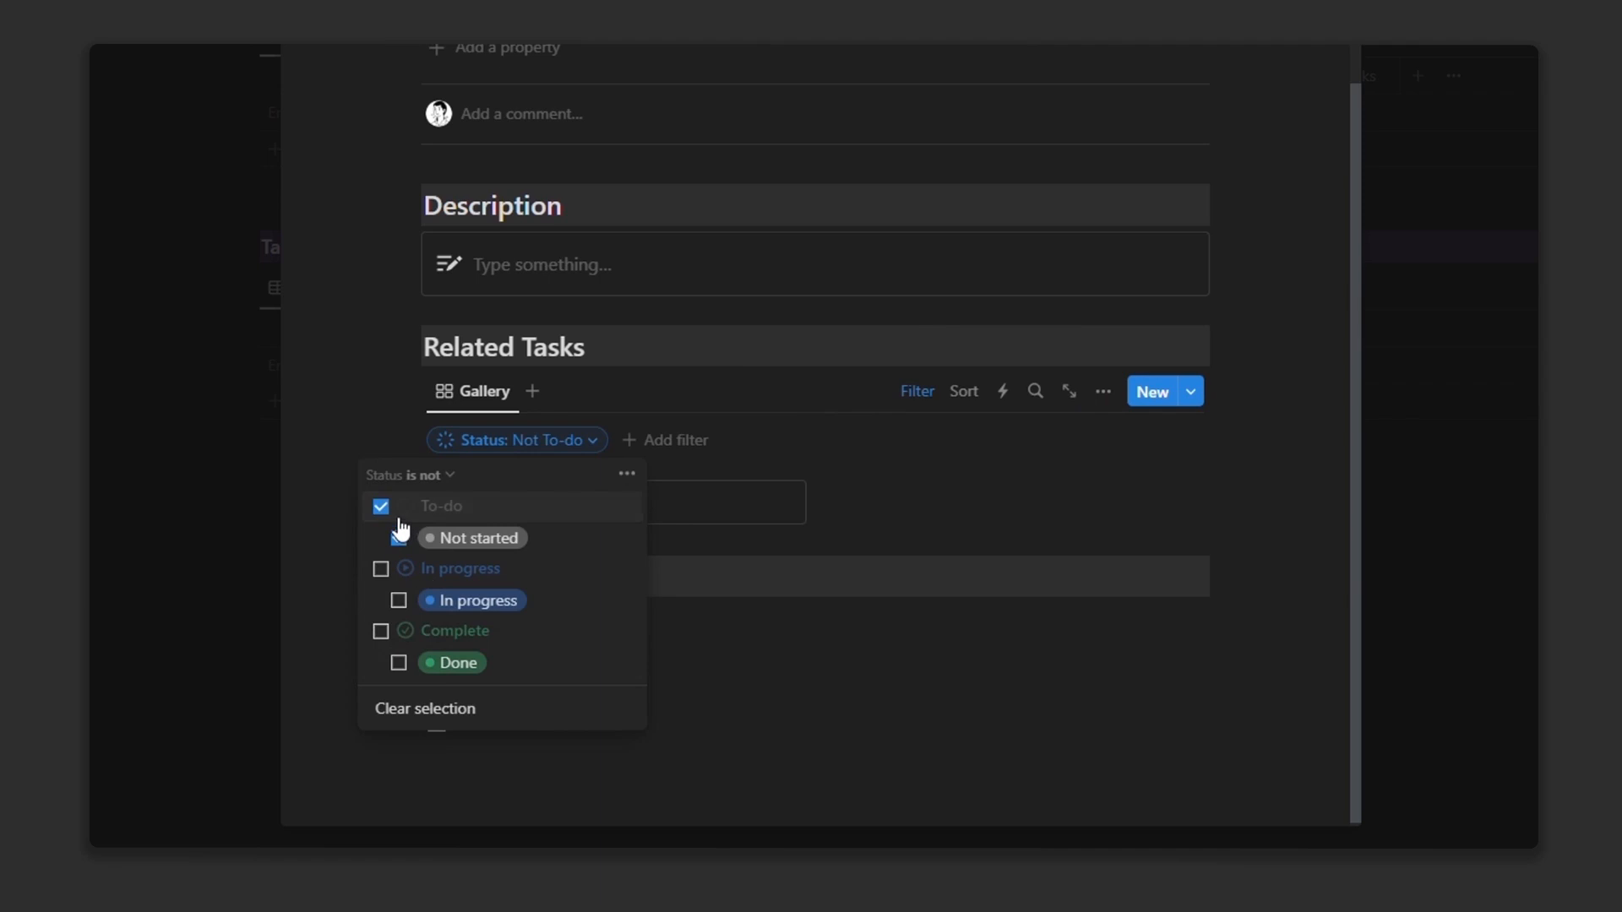
pyautogui.click(399, 520)
pyautogui.click(434, 663)
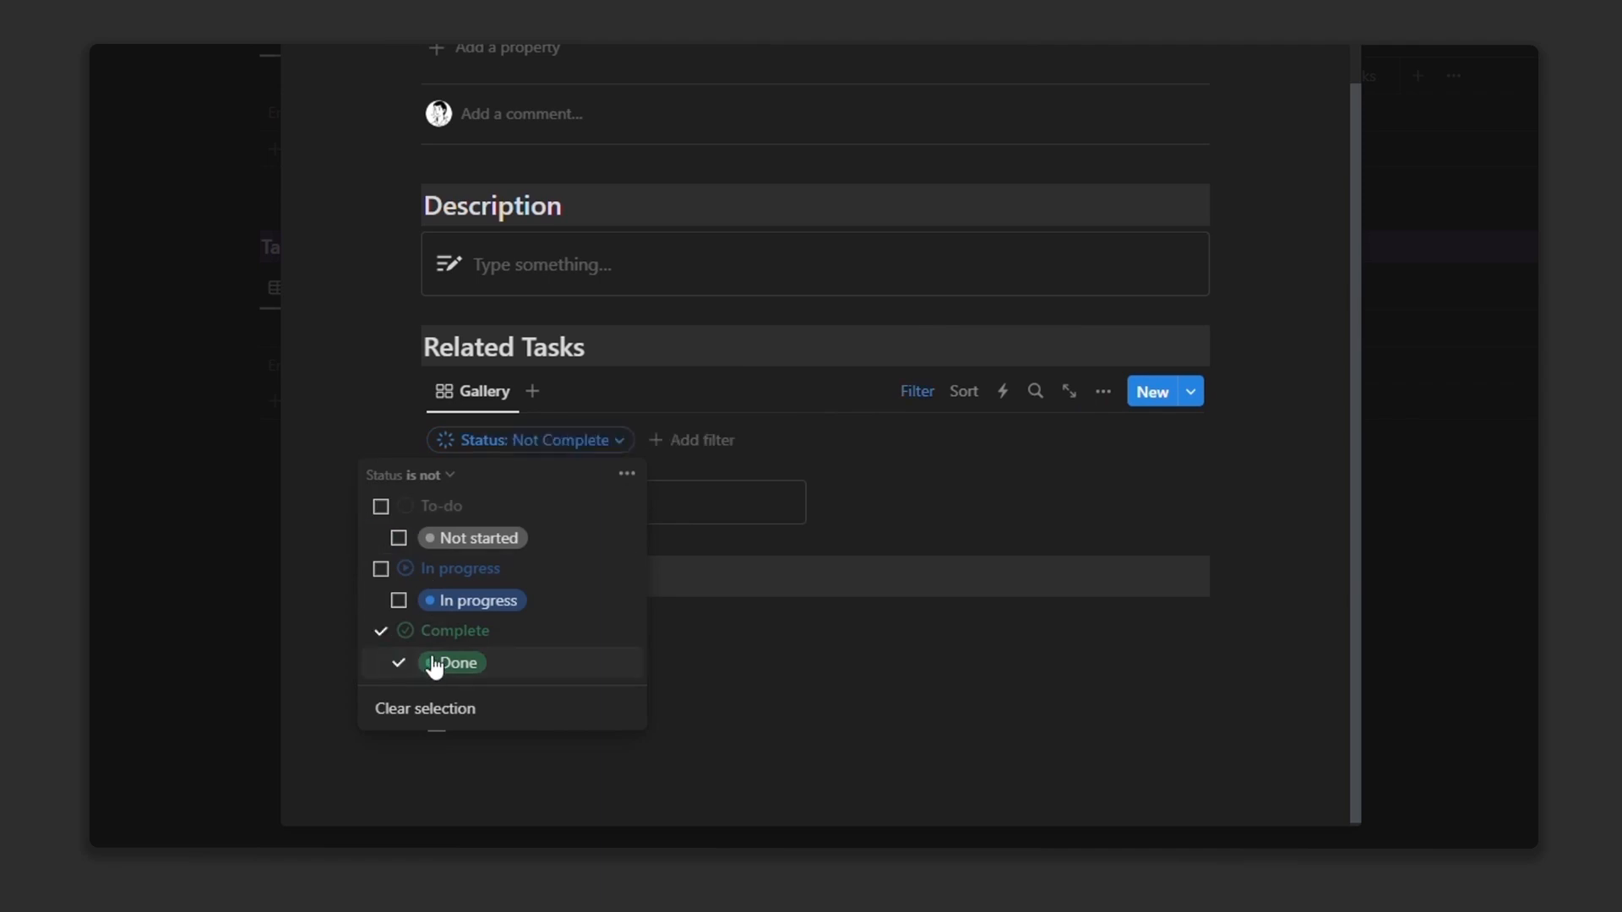
pyautogui.click(928, 401)
pyautogui.click(475, 391)
pyautogui.click(490, 480)
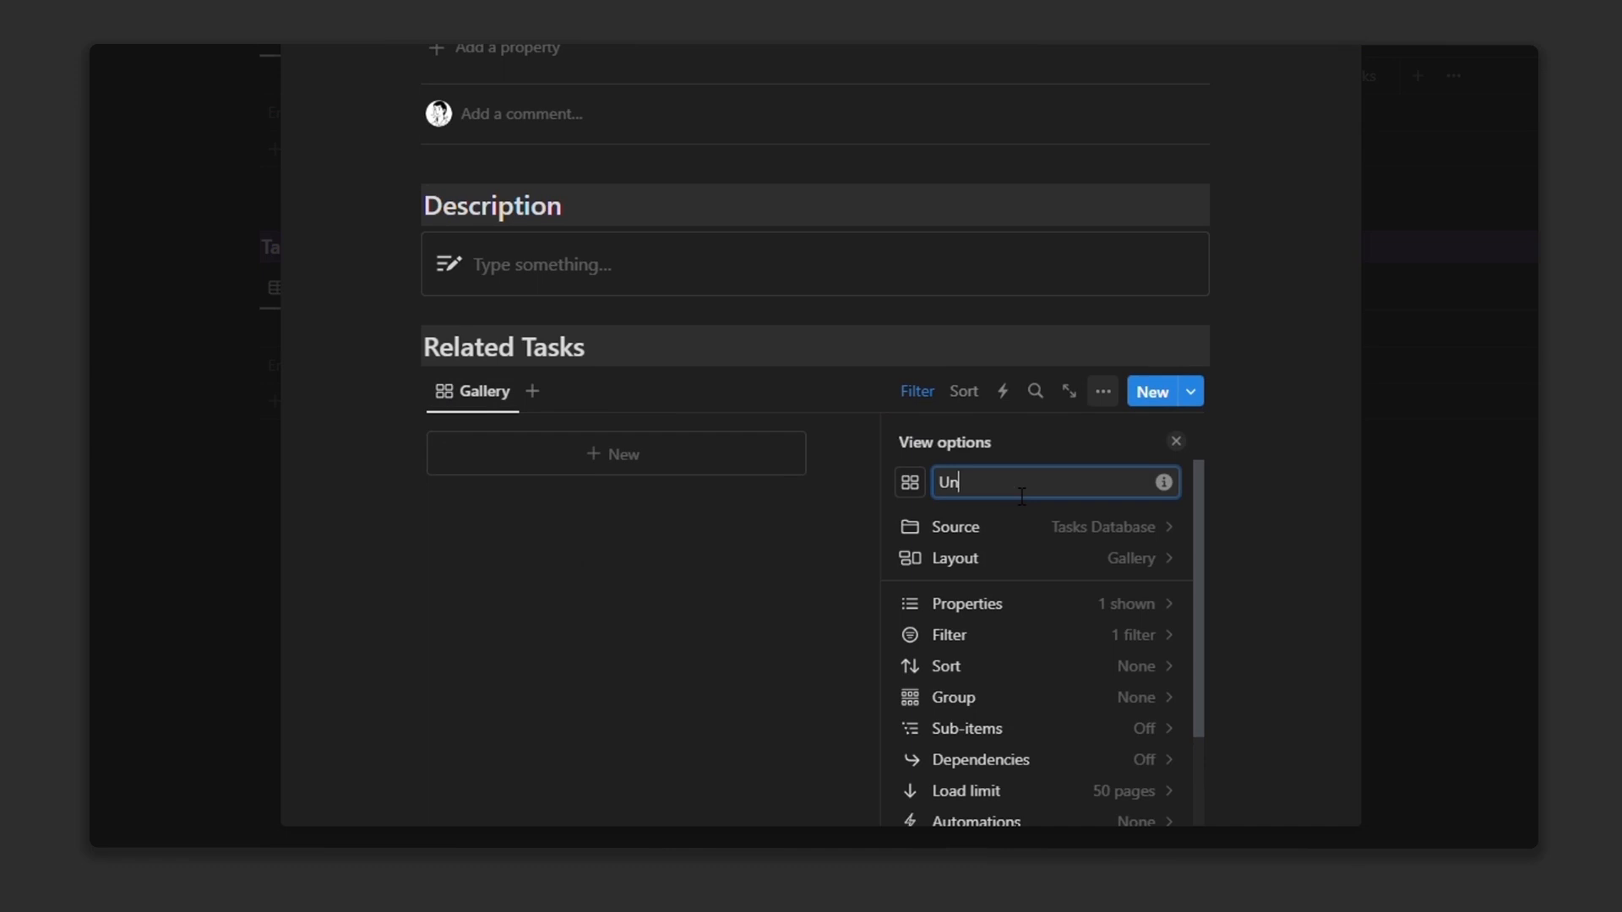
# Step: Give the Uncompleted view a circle icon
pyautogui.click(913, 483)
pyautogui.write('cir')
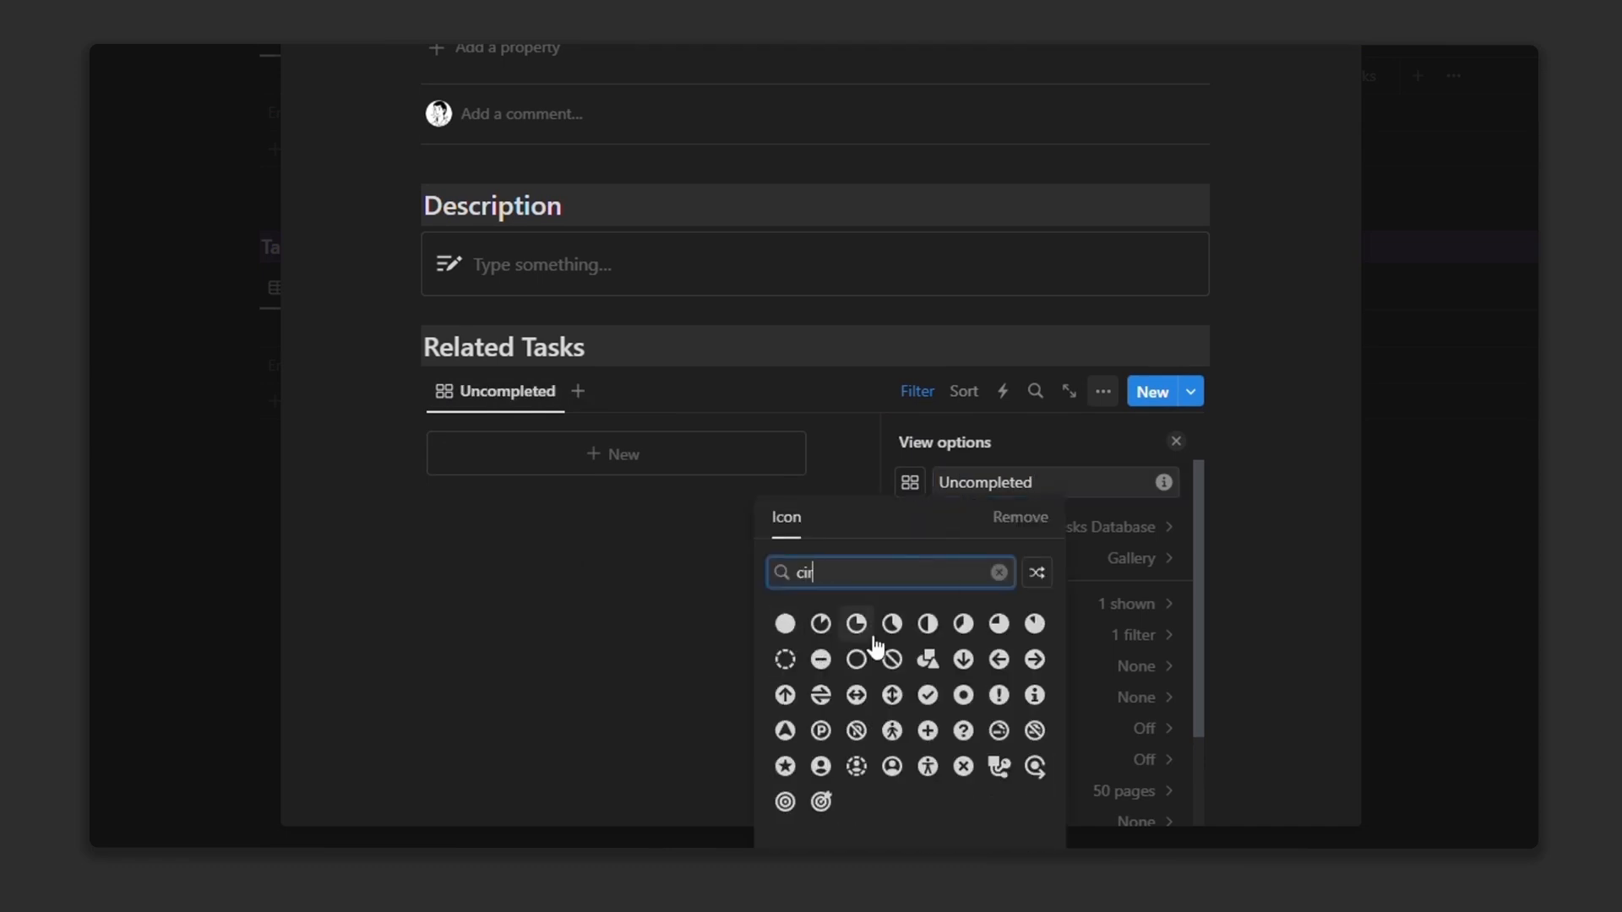
pyautogui.click(856, 659)
# Step: Duplicate it as a completed view with a check-circle icon, filtered to Status is Complete
pyautogui.click(498, 436)
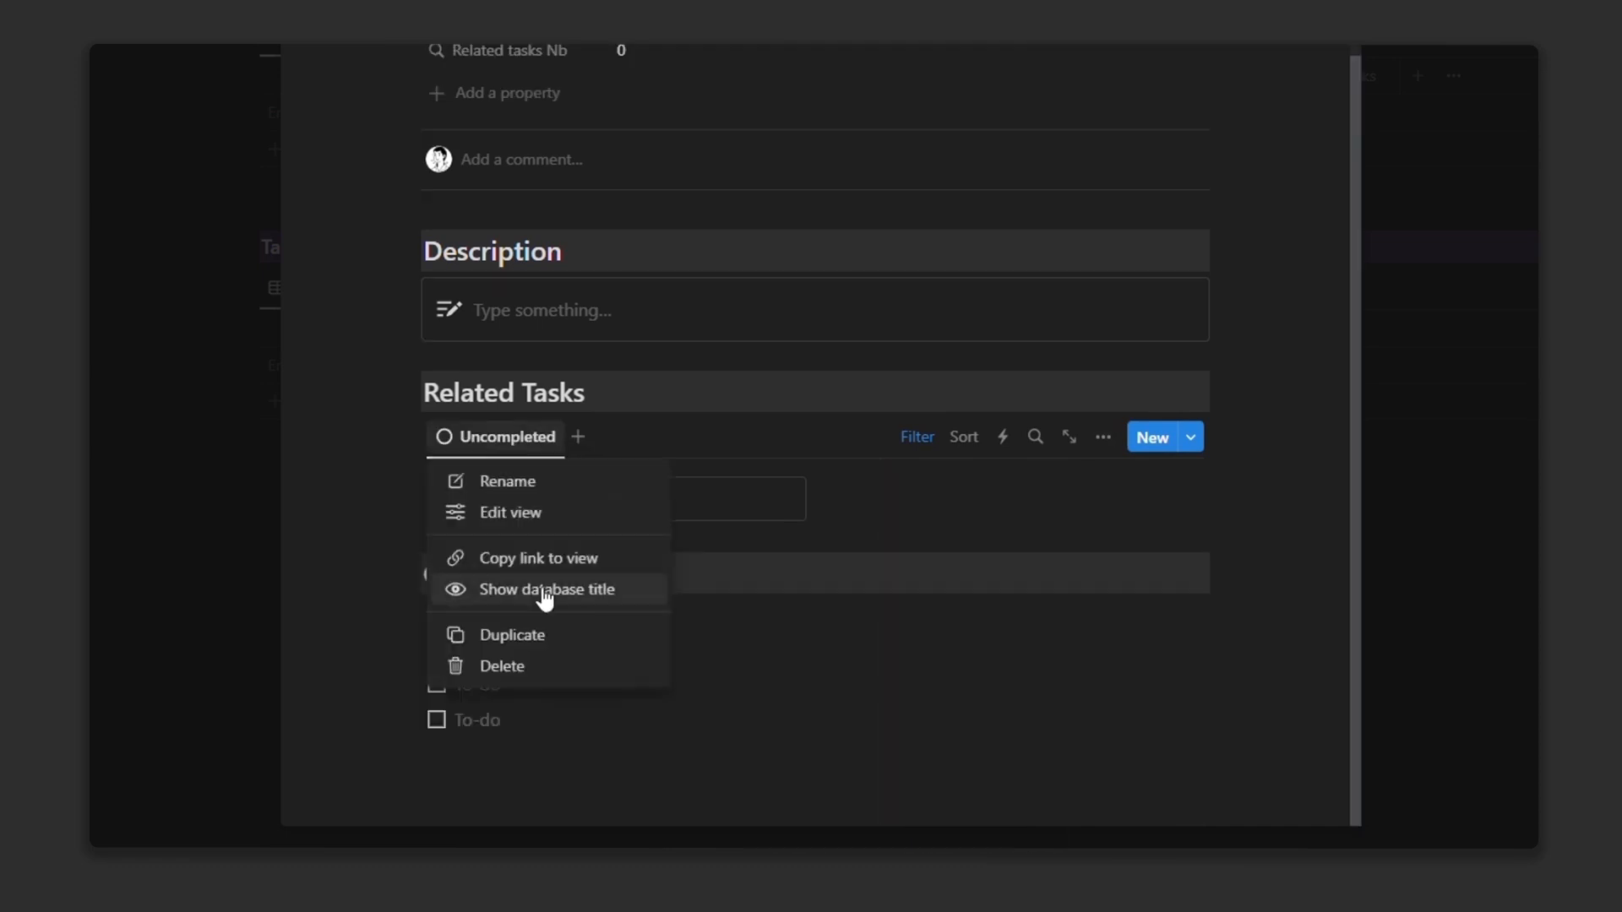
pyautogui.click(507, 634)
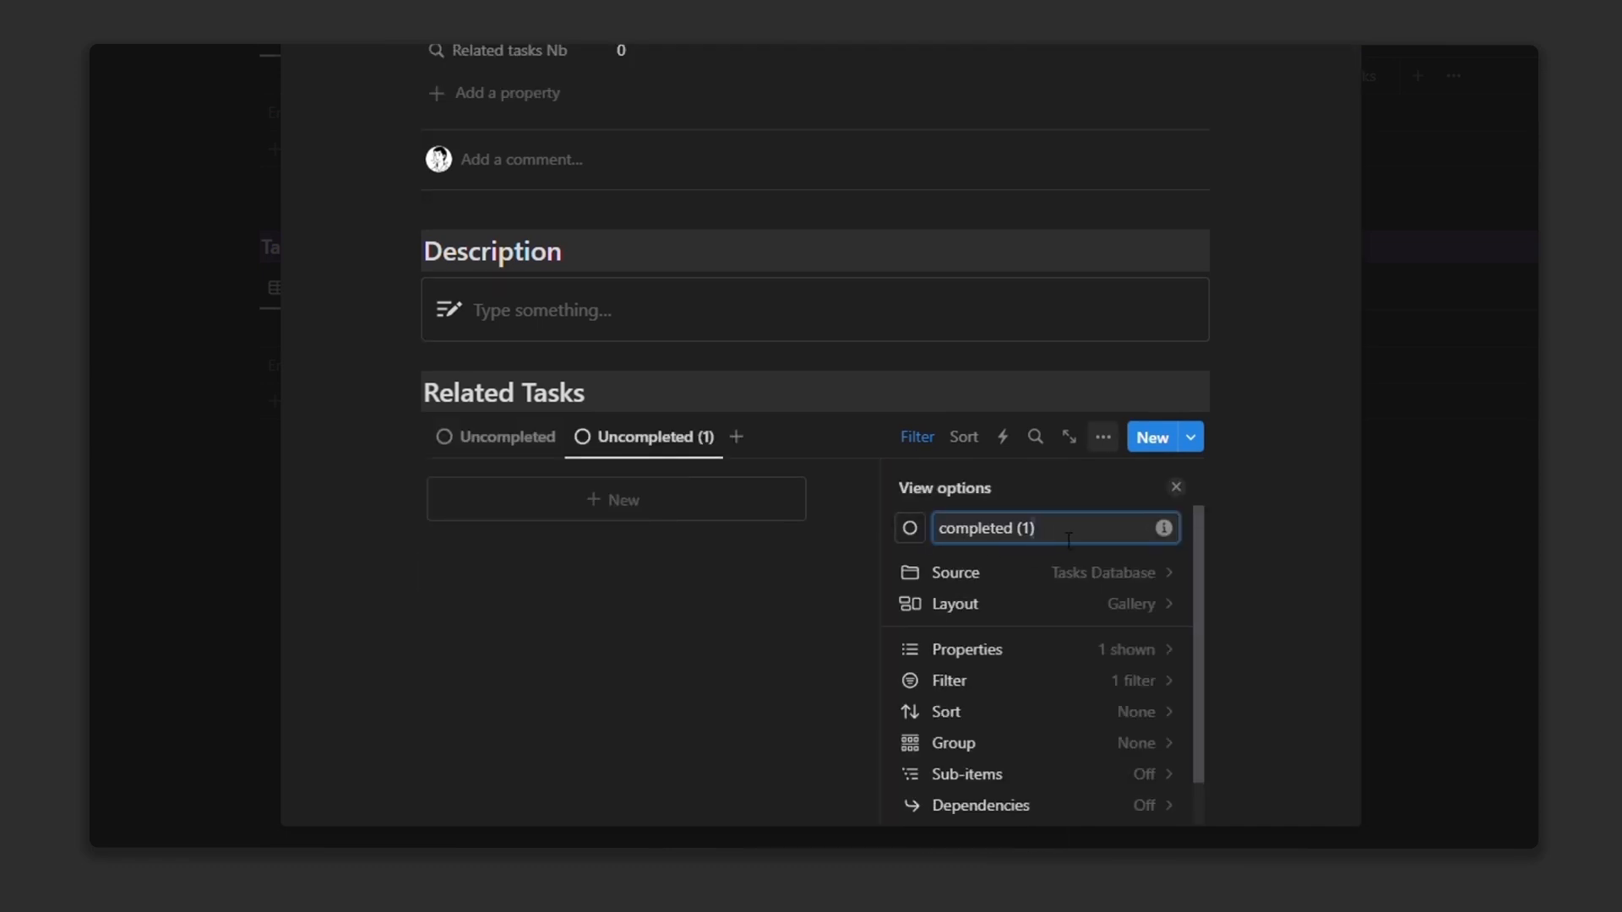
pyautogui.click(911, 528)
pyautogui.write('che')
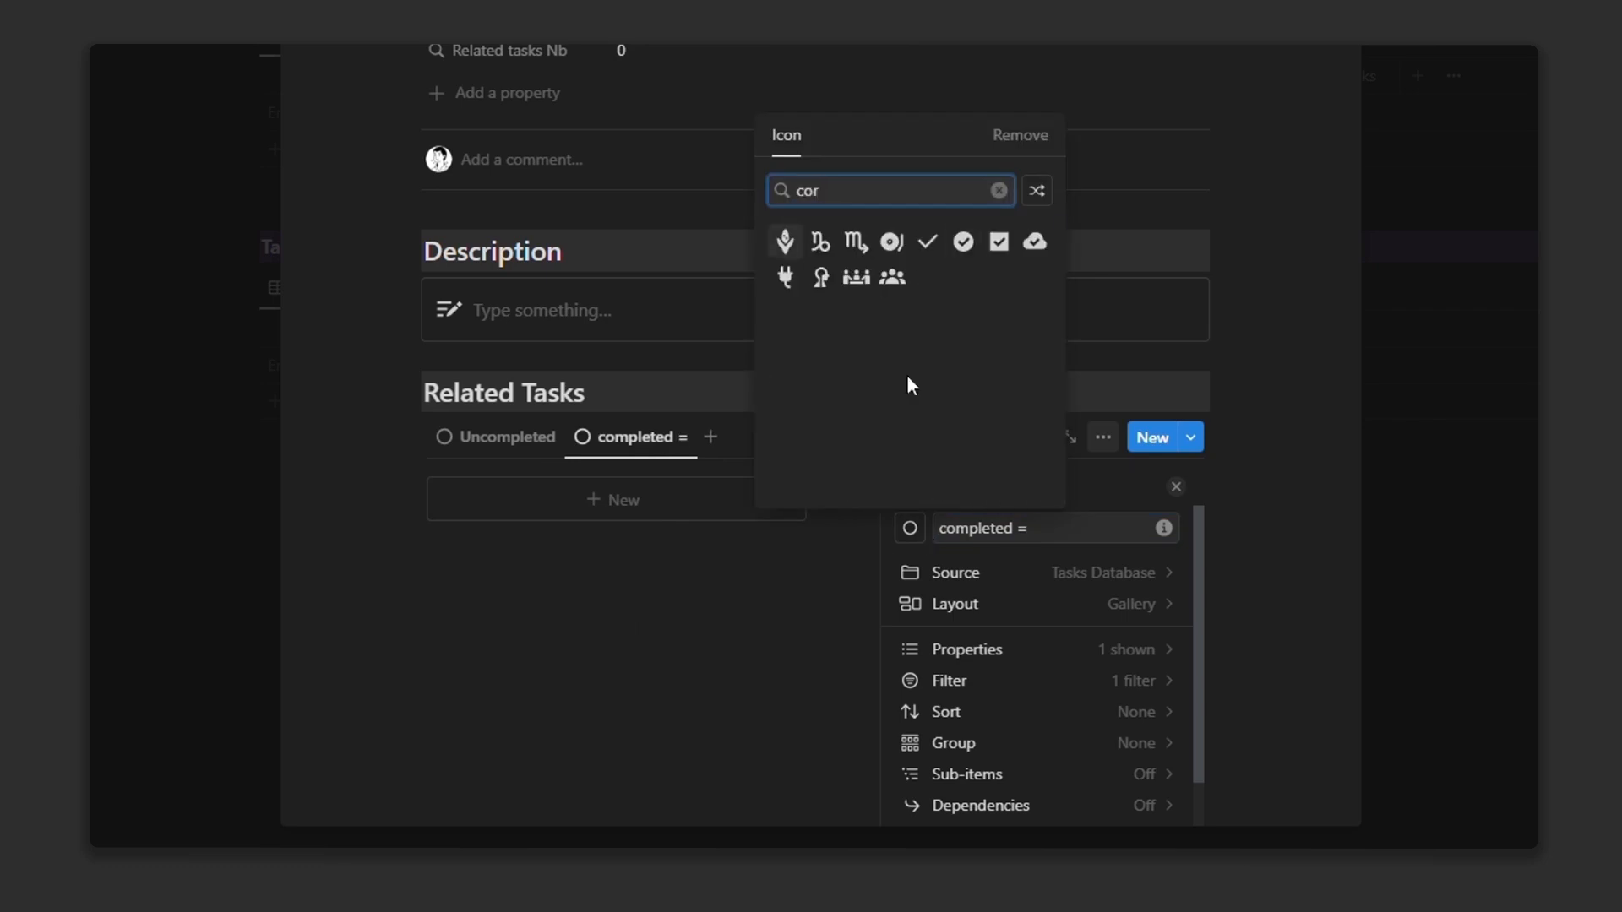
pyautogui.click(967, 243)
pyautogui.press('Escape')
pyautogui.click(619, 486)
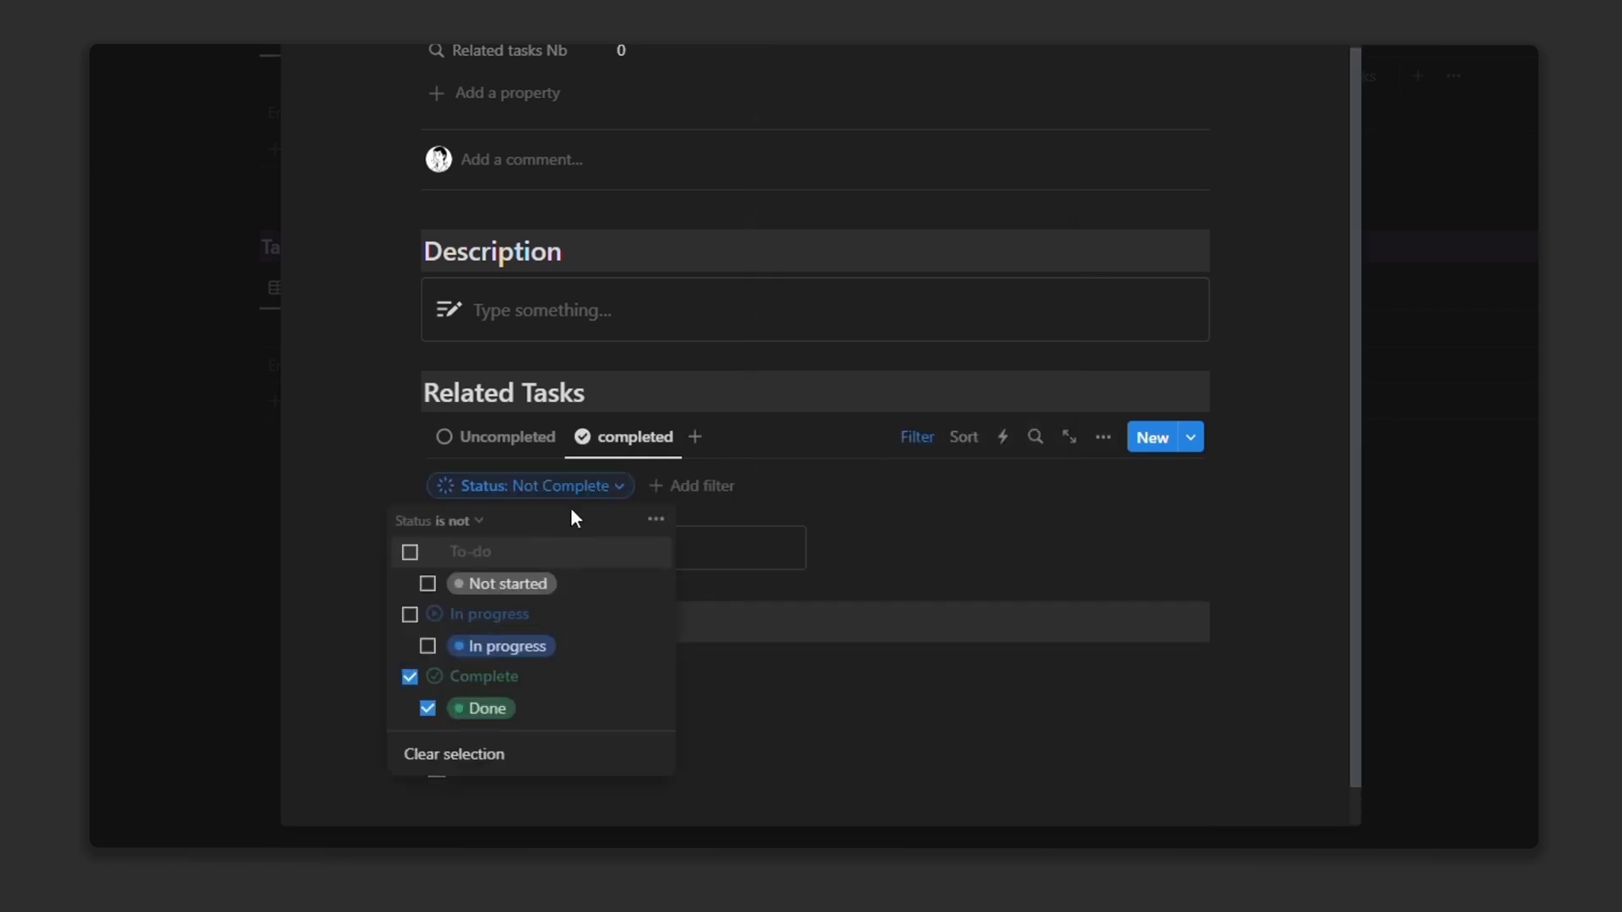
pyautogui.click(471, 523)
pyautogui.click(434, 551)
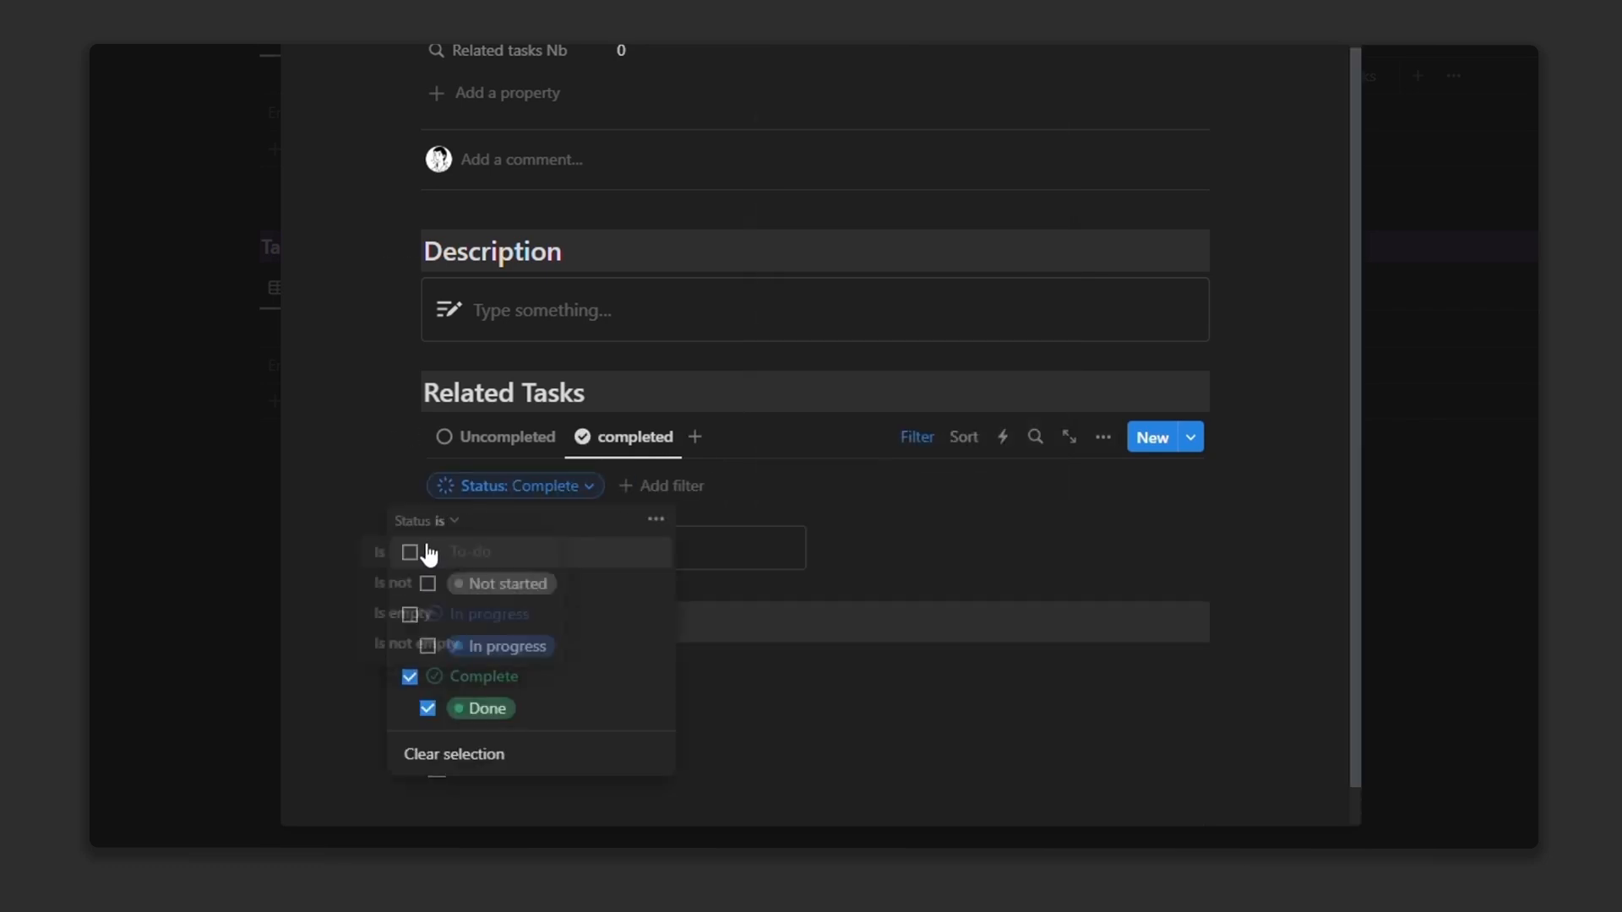
pyautogui.click(917, 441)
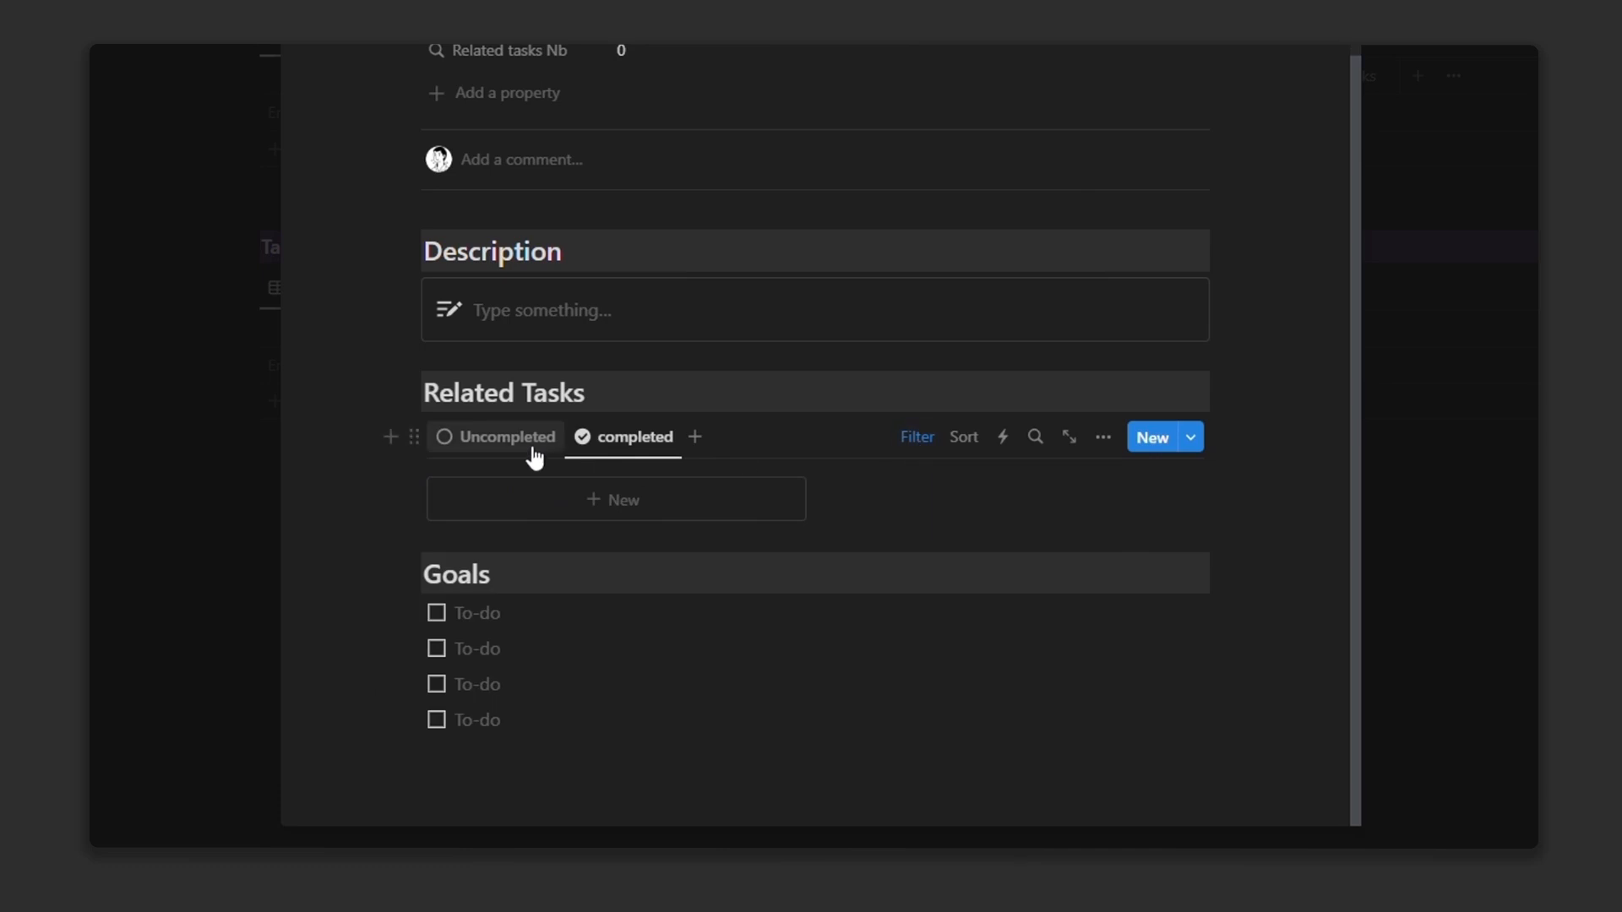
# Step: Add a Related Projects filter limiting the Uncompleted view to Project ( Template )
pyautogui.click(916, 539)
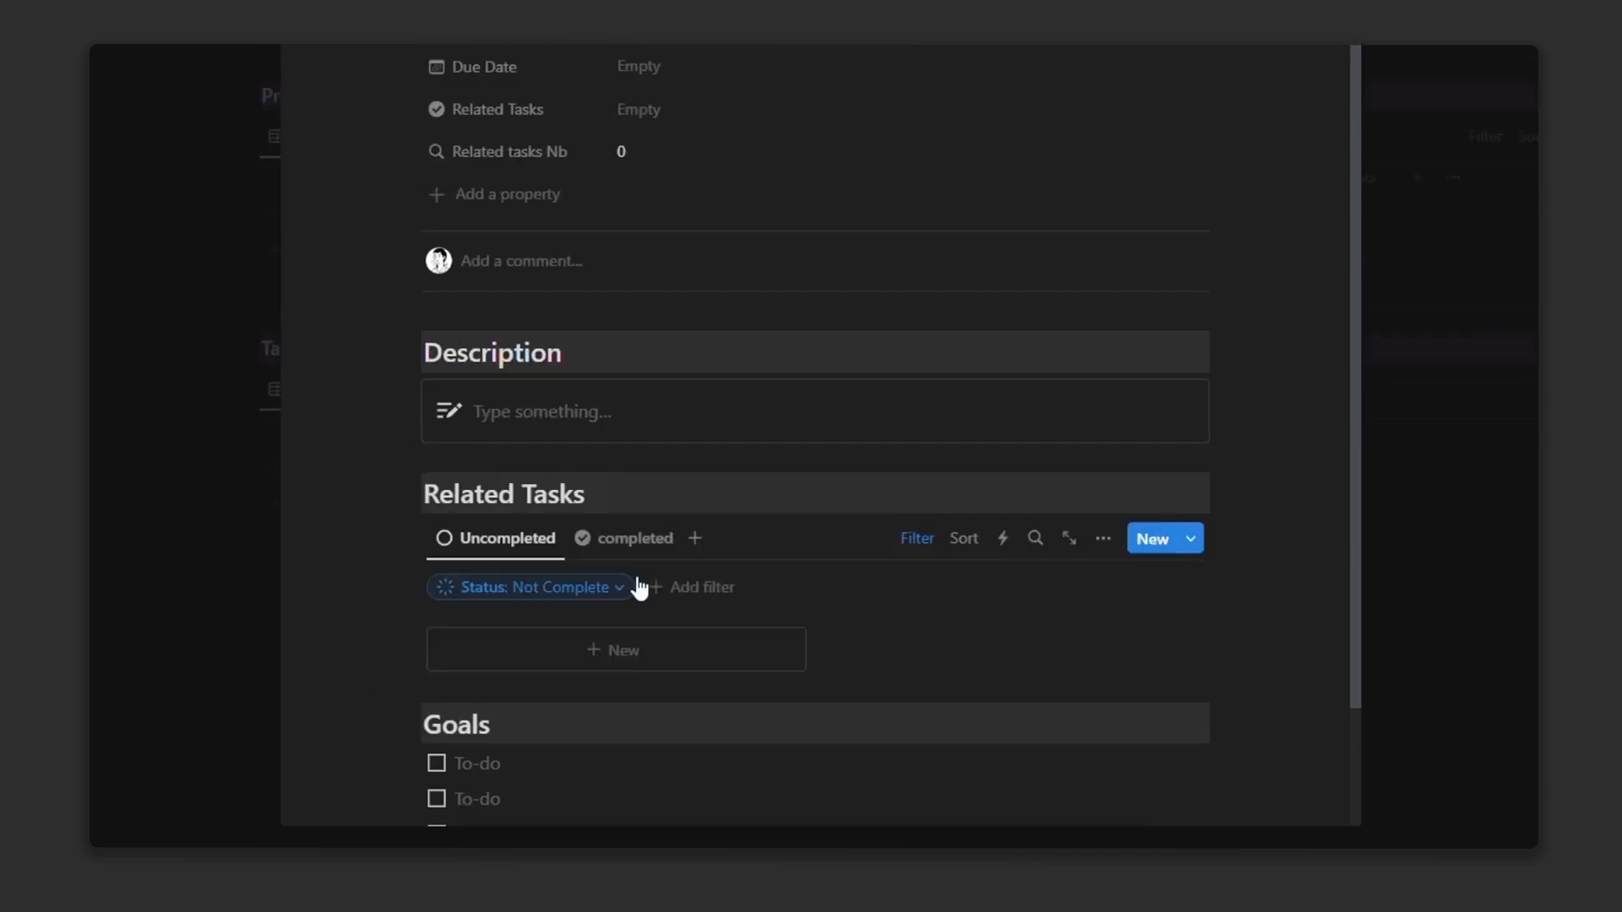
pyautogui.click(695, 591)
pyautogui.click(642, 469)
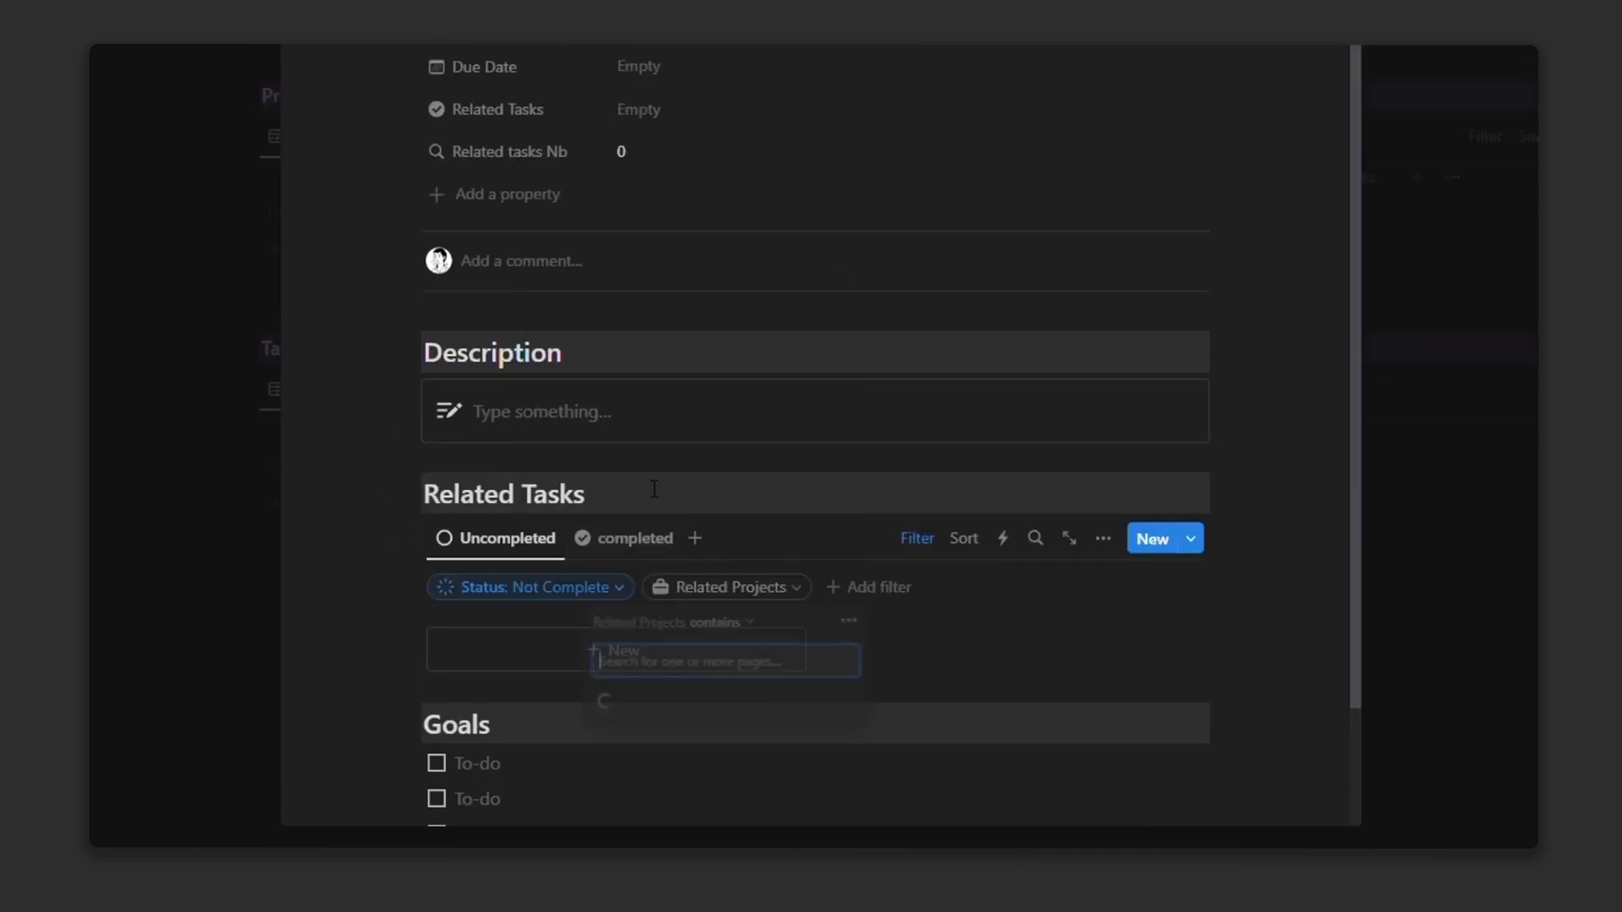
pyautogui.click(675, 702)
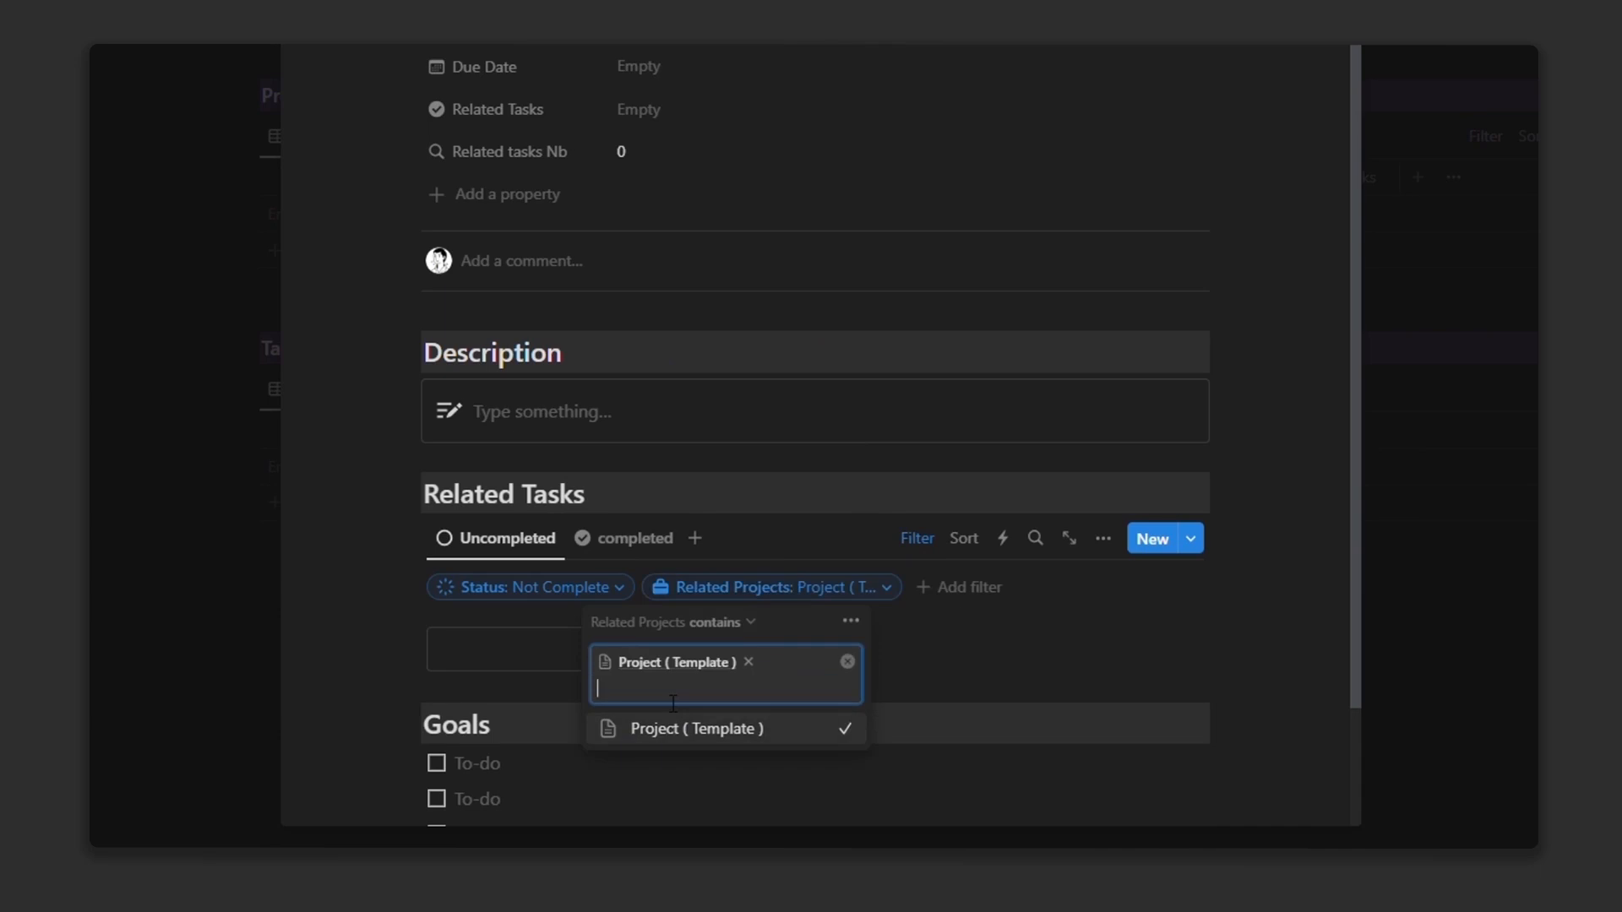
pyautogui.click(904, 540)
# Step: Always hide Related tasks Nb, Related Tasks, Completed Tasks, Status and Due Date on the template
pyautogui.scroll(-2, 844, 545)
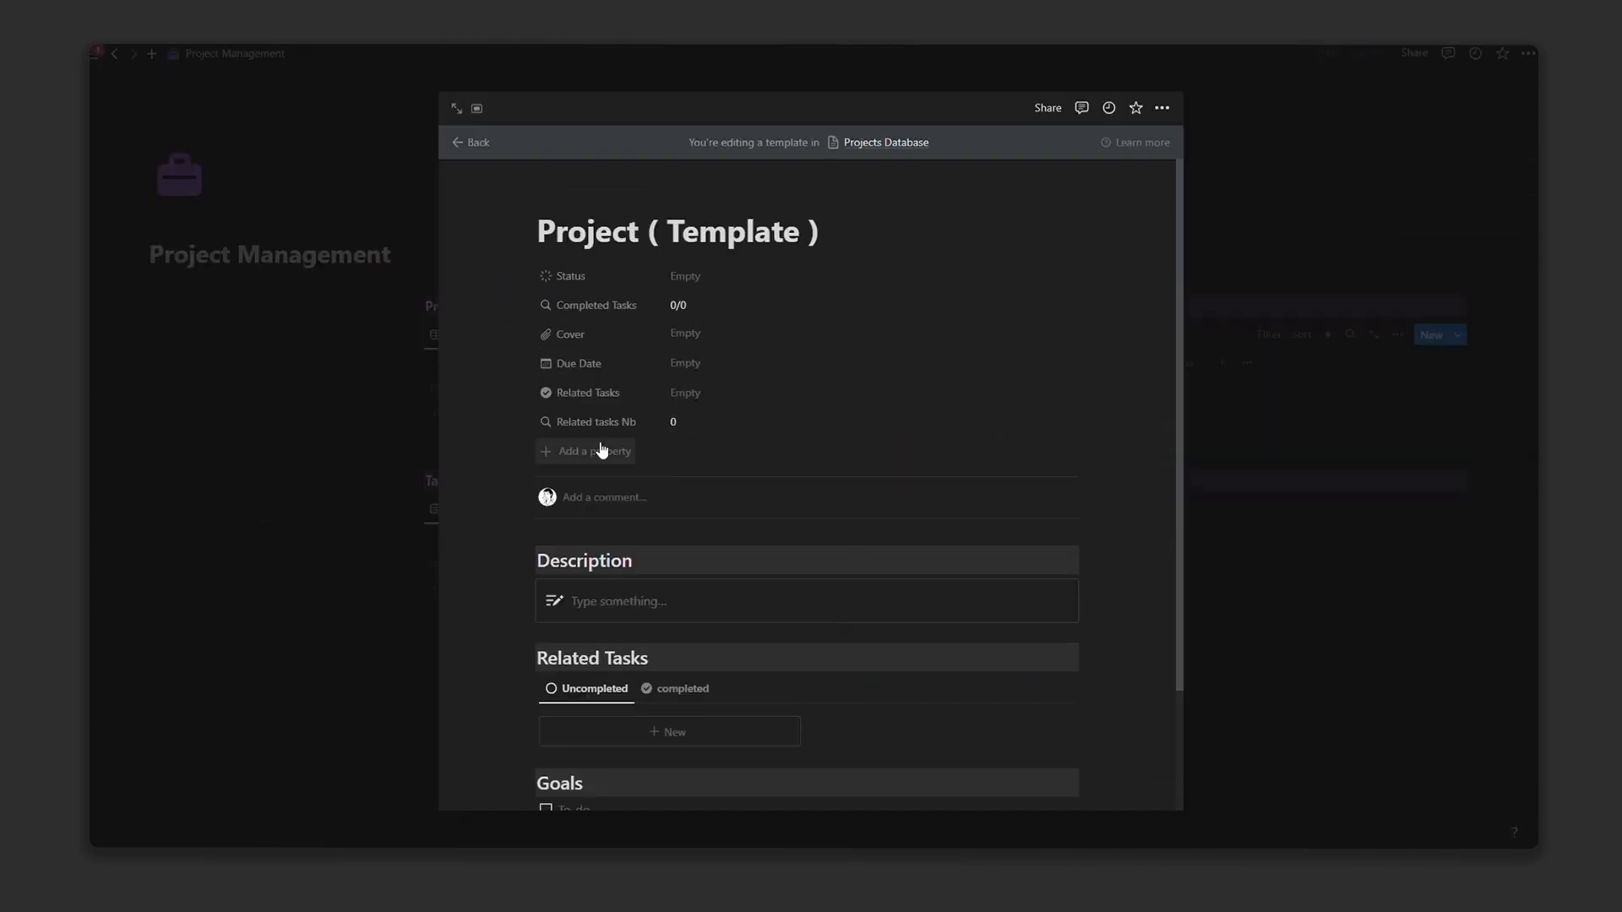
pyautogui.click(595, 422)
pyautogui.click(742, 525)
pyautogui.click(588, 392)
pyautogui.click(743, 527)
pyautogui.click(596, 305)
pyautogui.click(747, 409)
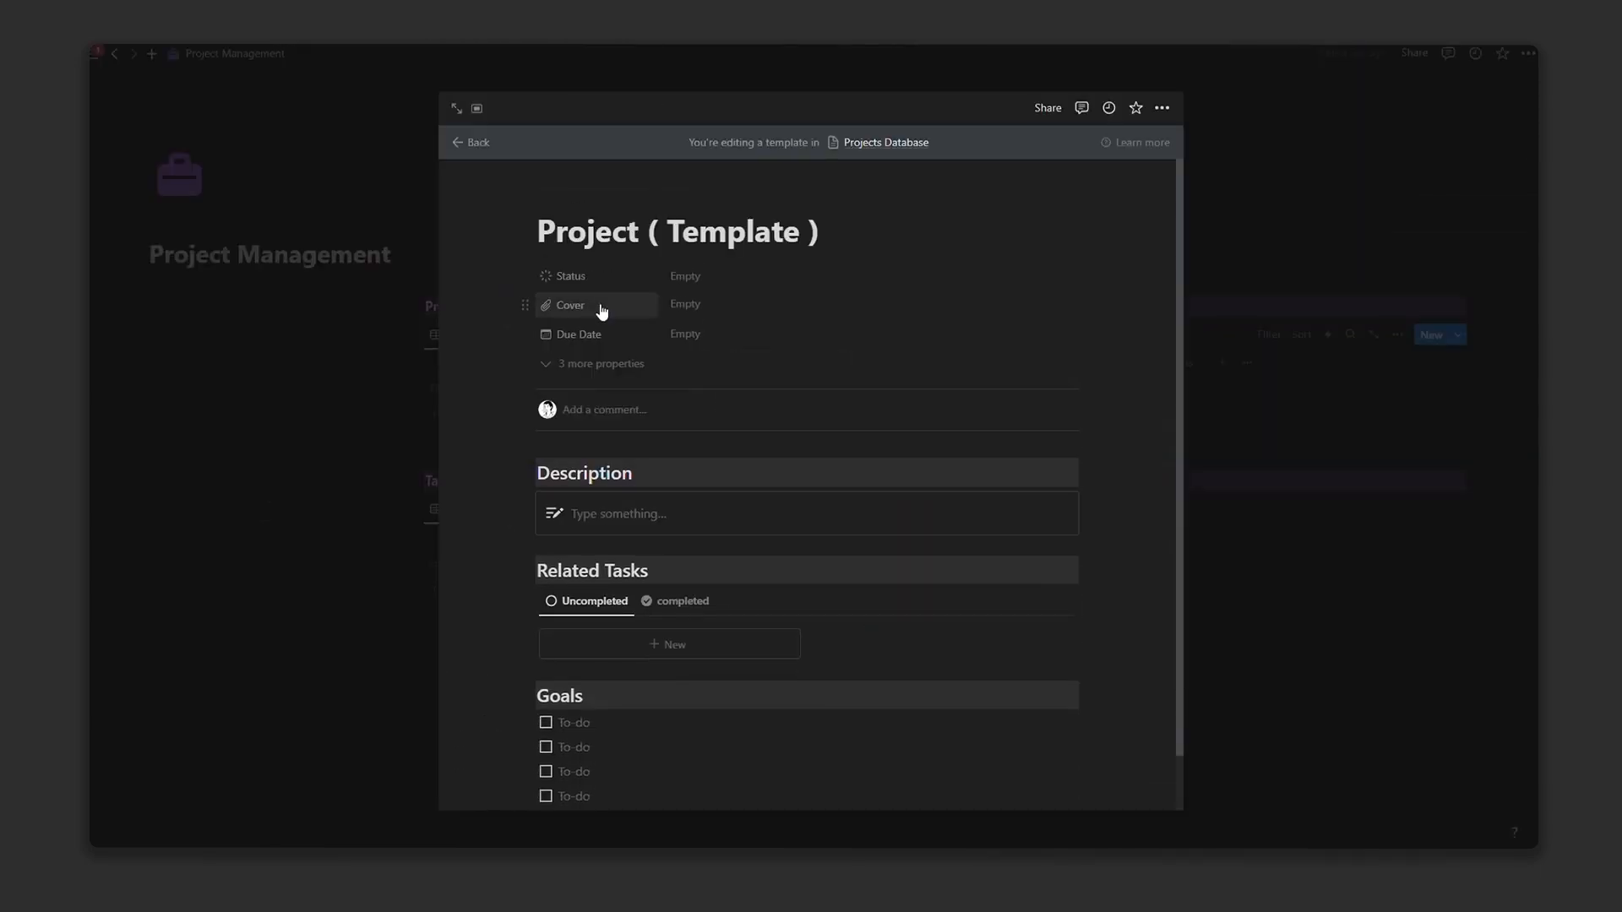
pyautogui.click(599, 307)
pyautogui.click(596, 277)
pyautogui.moveTo(665, 364)
pyautogui.click(746, 380)
pyautogui.click(596, 306)
# Step: Browse the icon library for the template page, then start a new Projects Database property
pyautogui.click(760, 409)
pyautogui.click(566, 200)
pyautogui.click(489, 314)
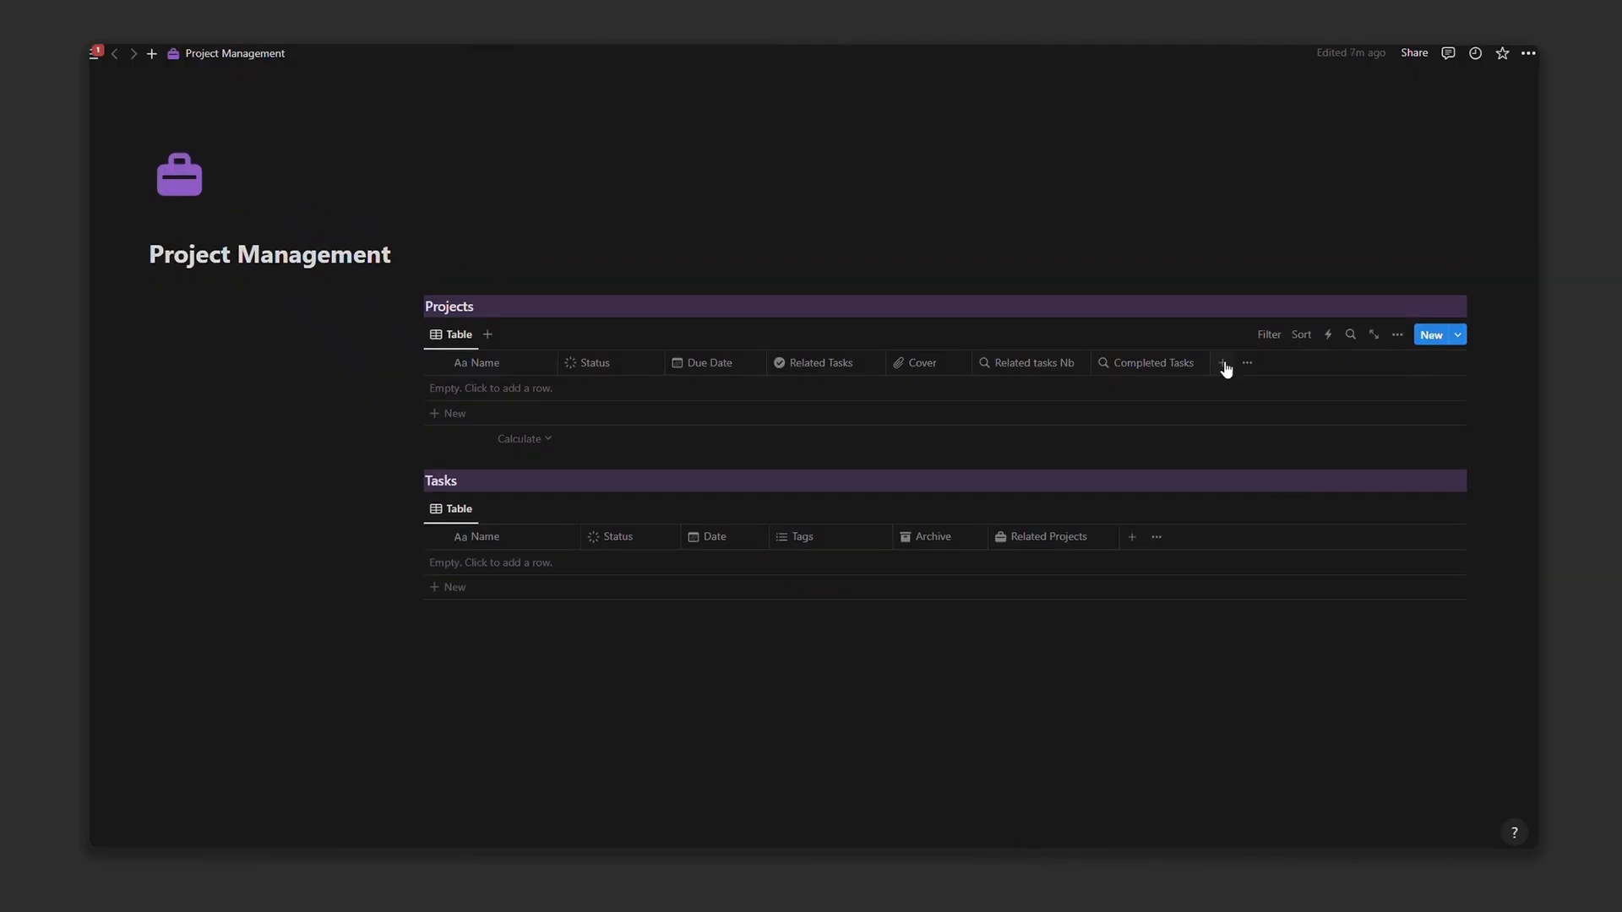
pyautogui.click(1223, 364)
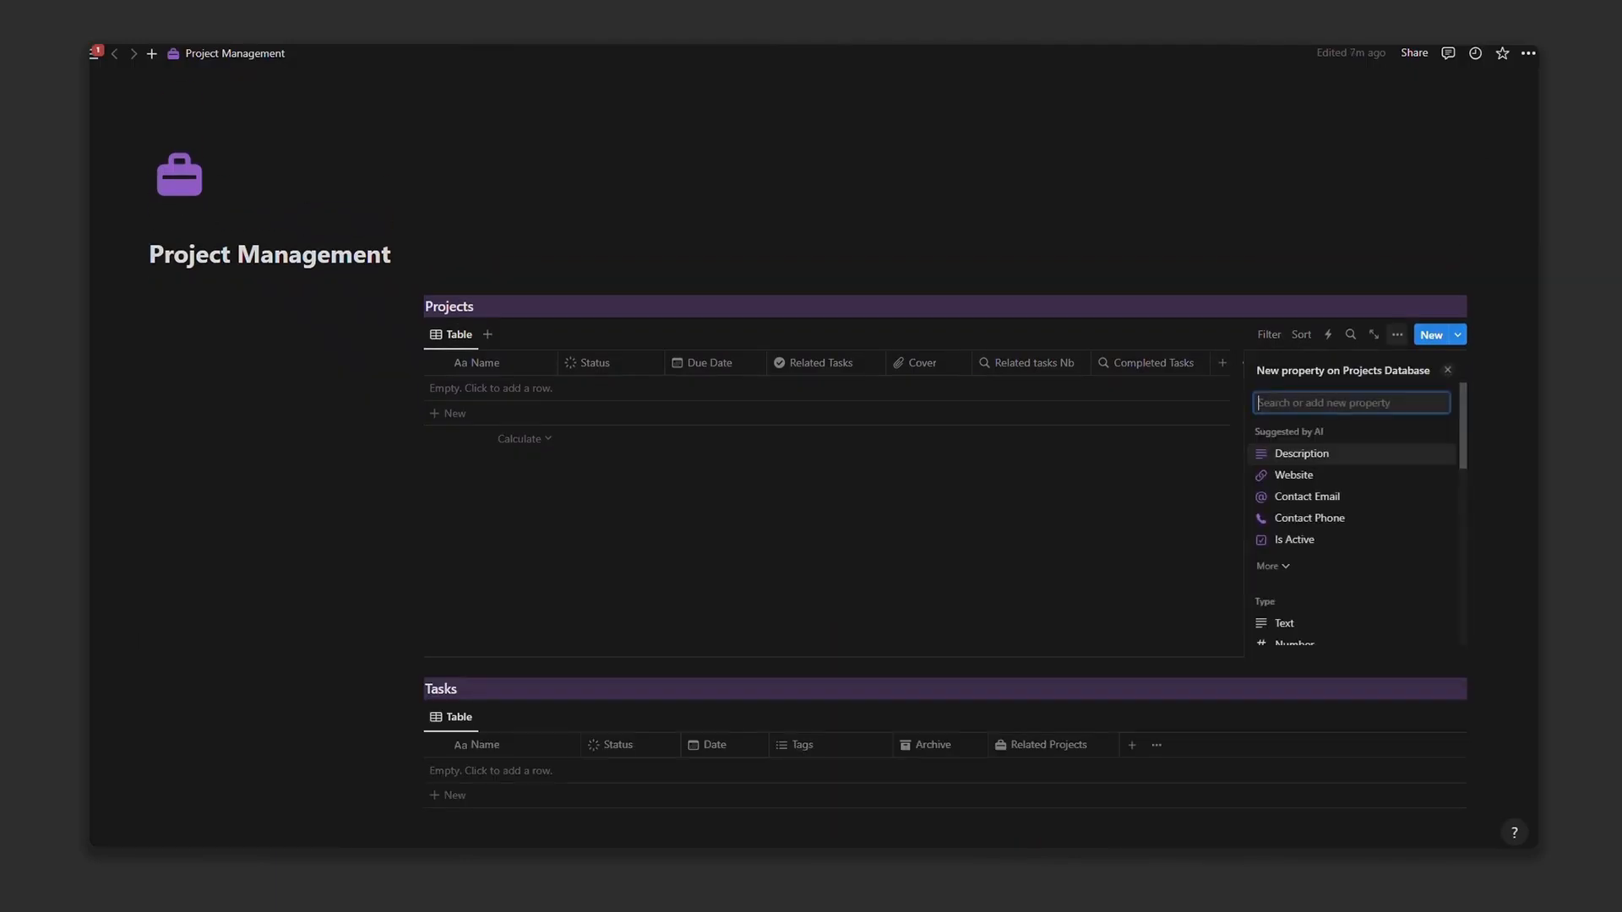
# Step: Make the new Projects property a formula and clear its default name
pyautogui.scroll(-6, 1352, 528)
pyautogui.click(1301, 500)
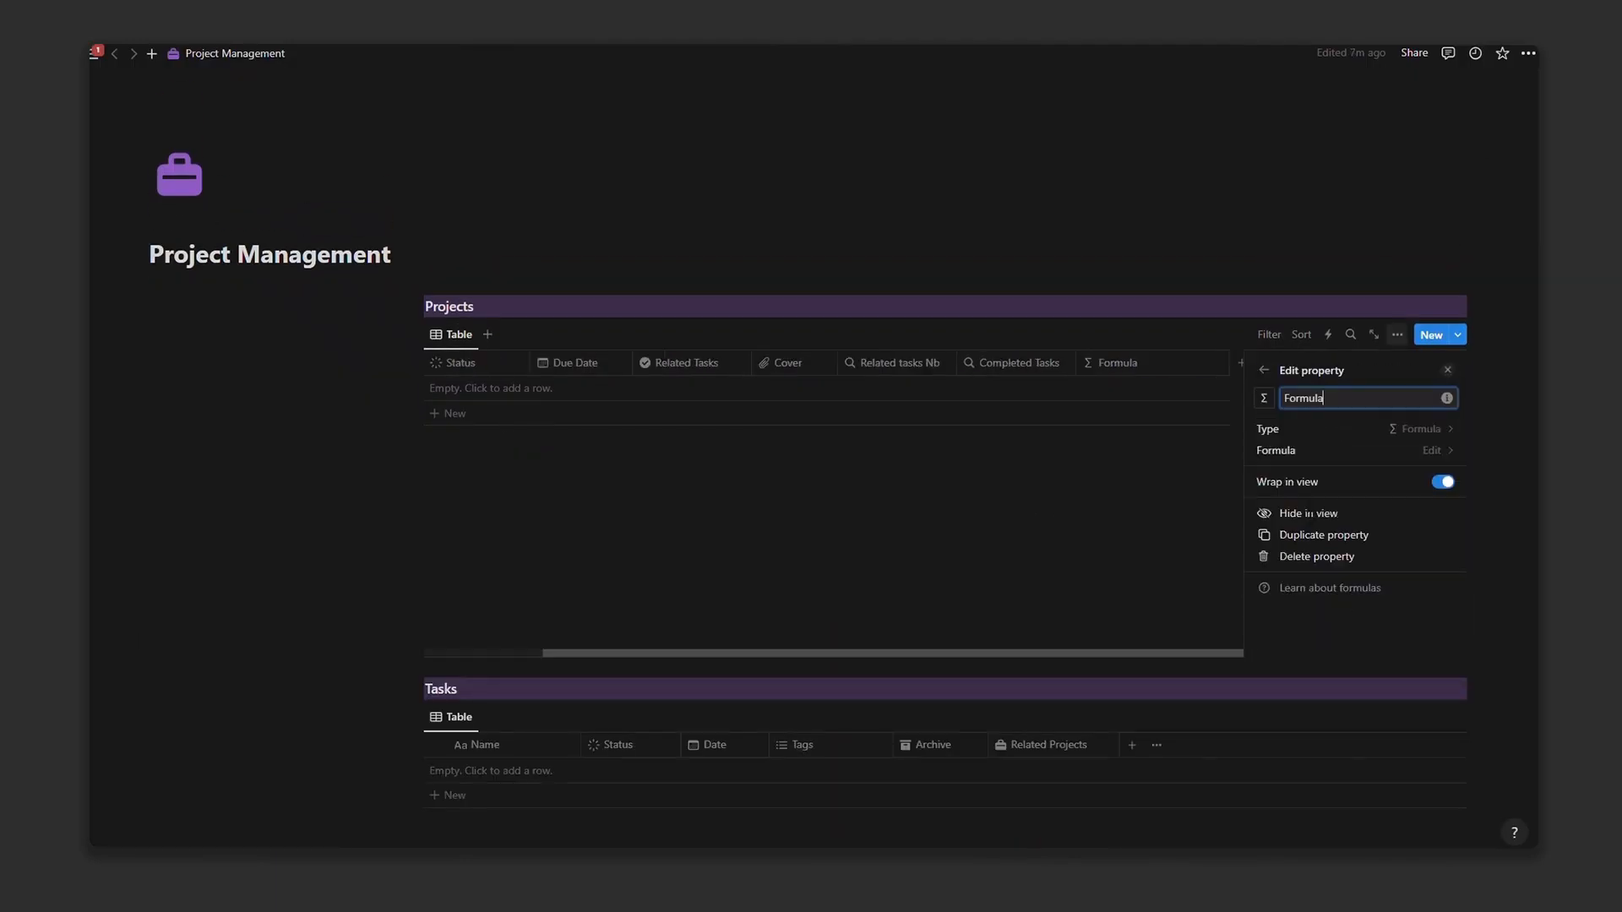
pyautogui.doubleClick(1321, 404)
pyautogui.press('BackSpace')
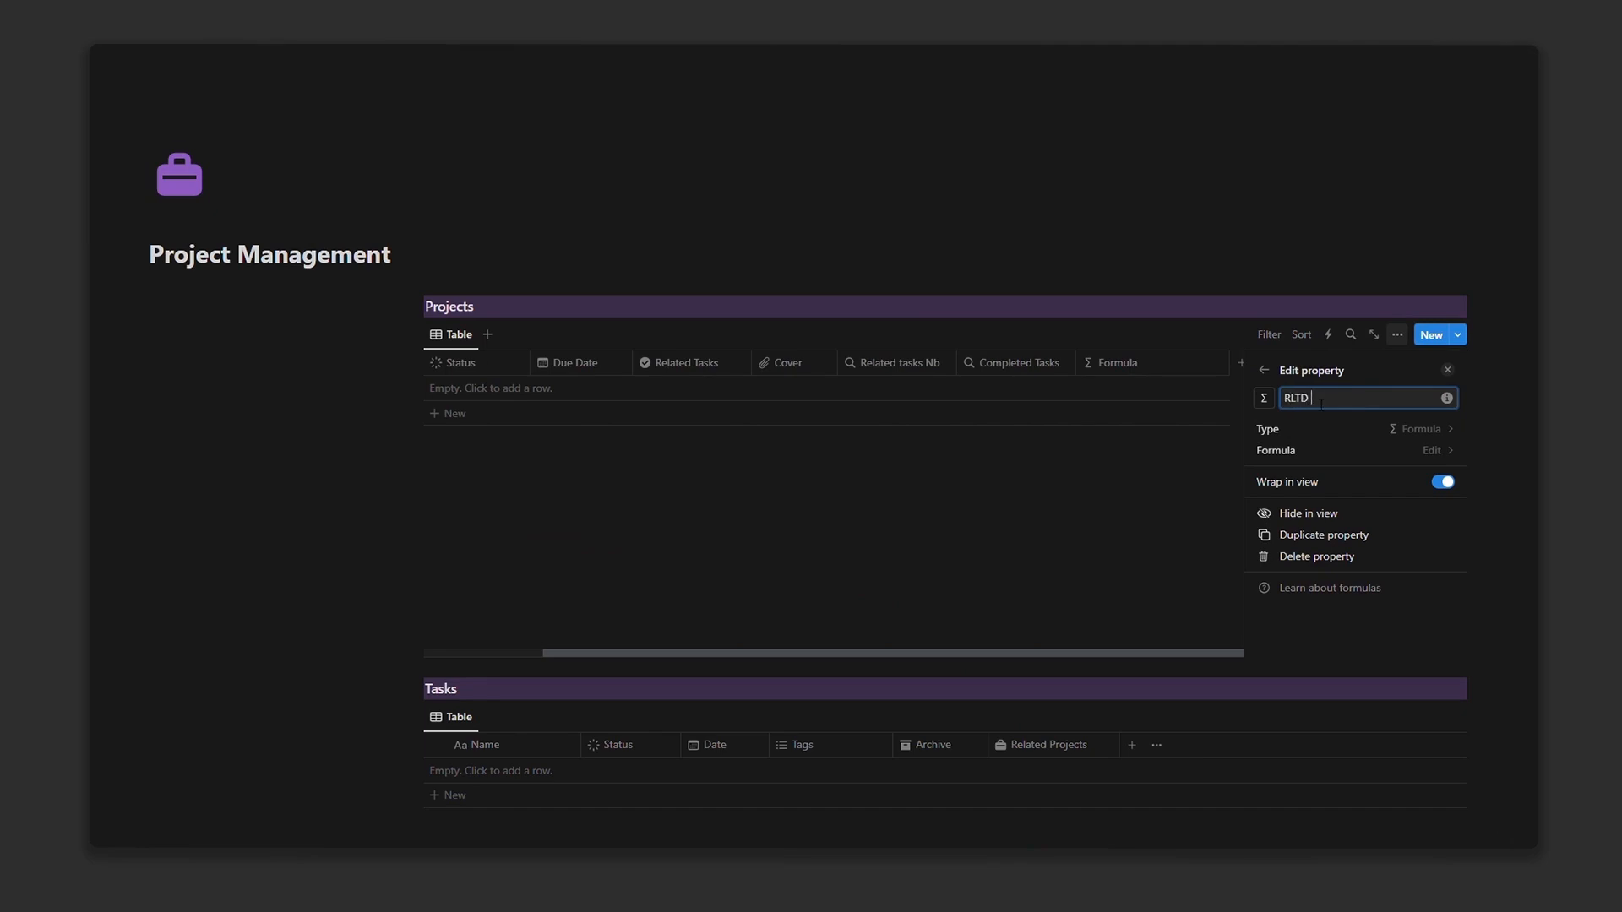
# Step: Set the RLTD tasks formula to "Related Tasks: "+format(Related tasks Nb) and duplicate the column
pyautogui.click(1432, 451)
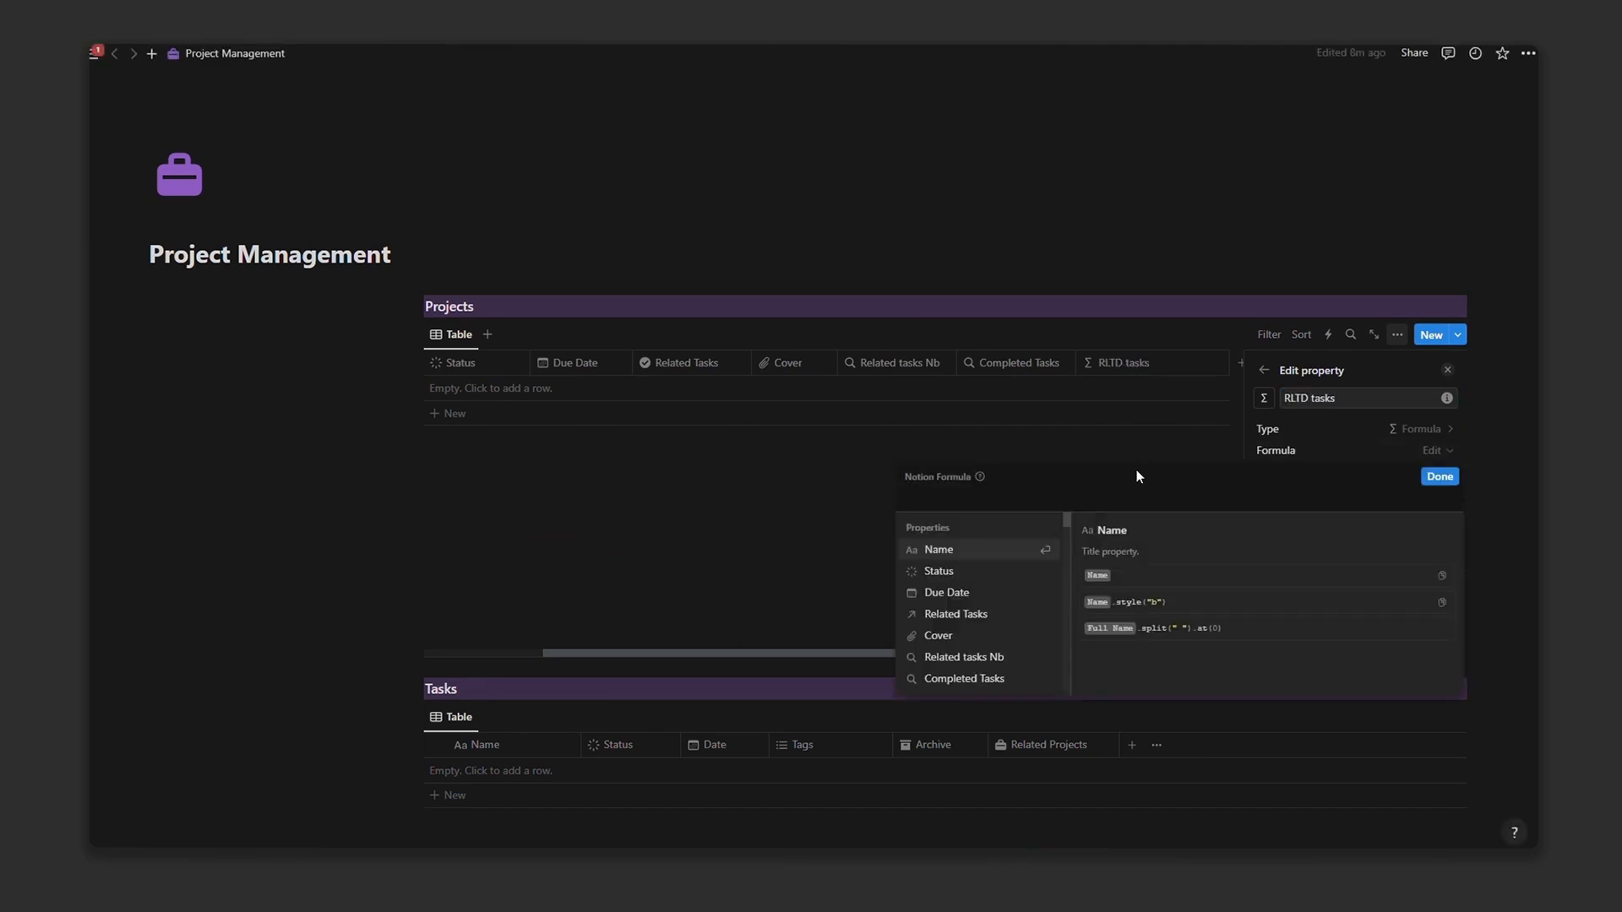
pyautogui.write('"Related')
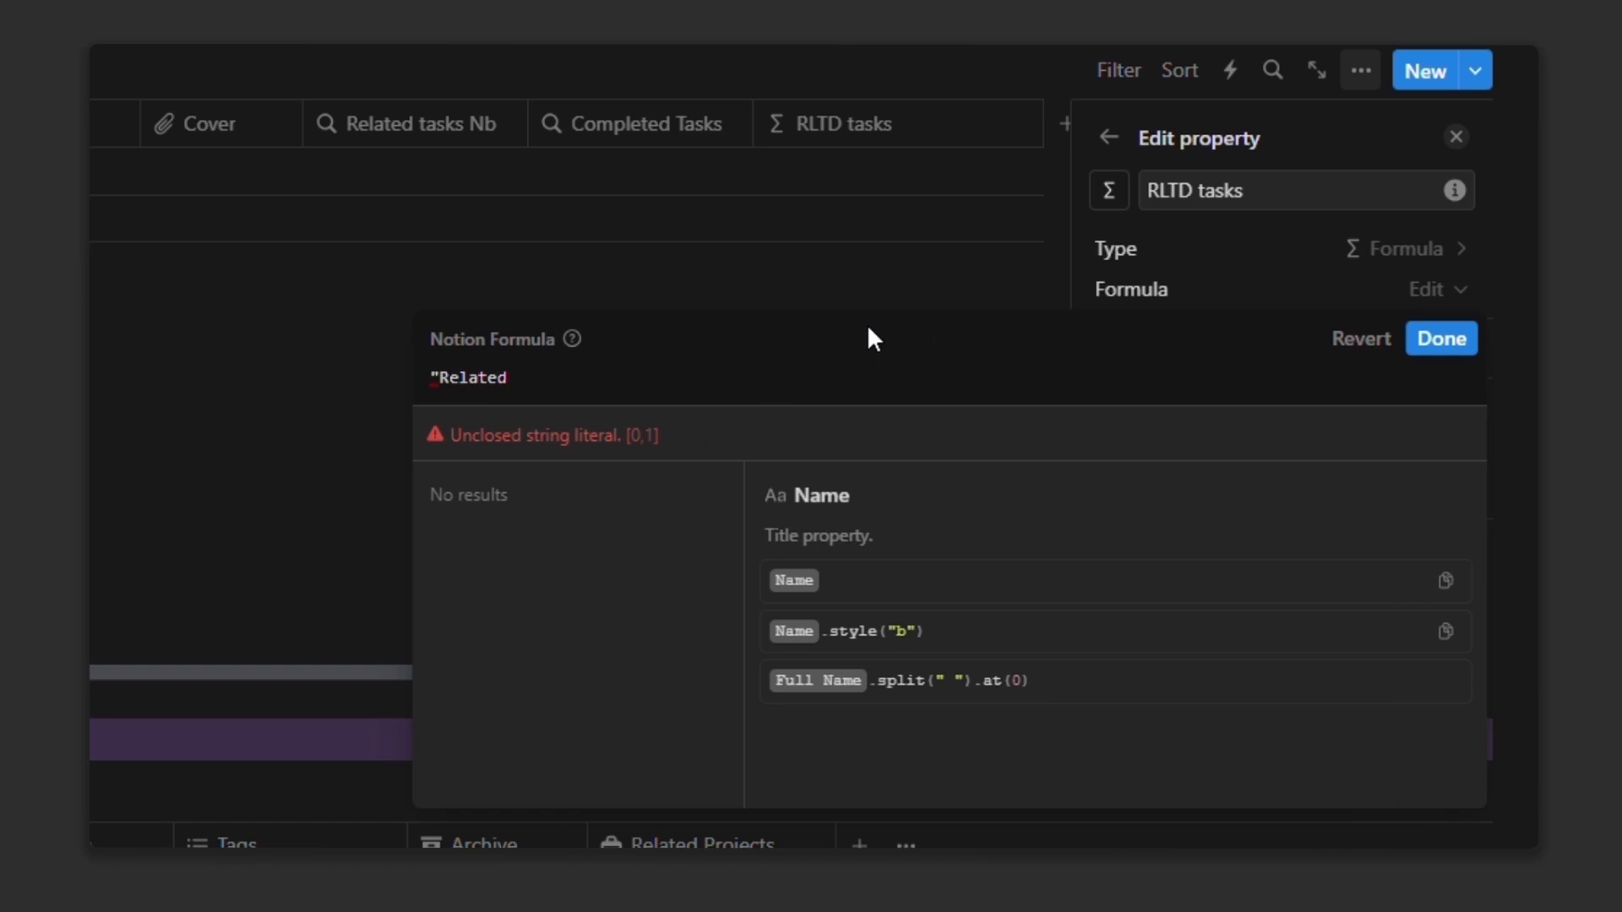
pyautogui.write(' Tasks: "+for')
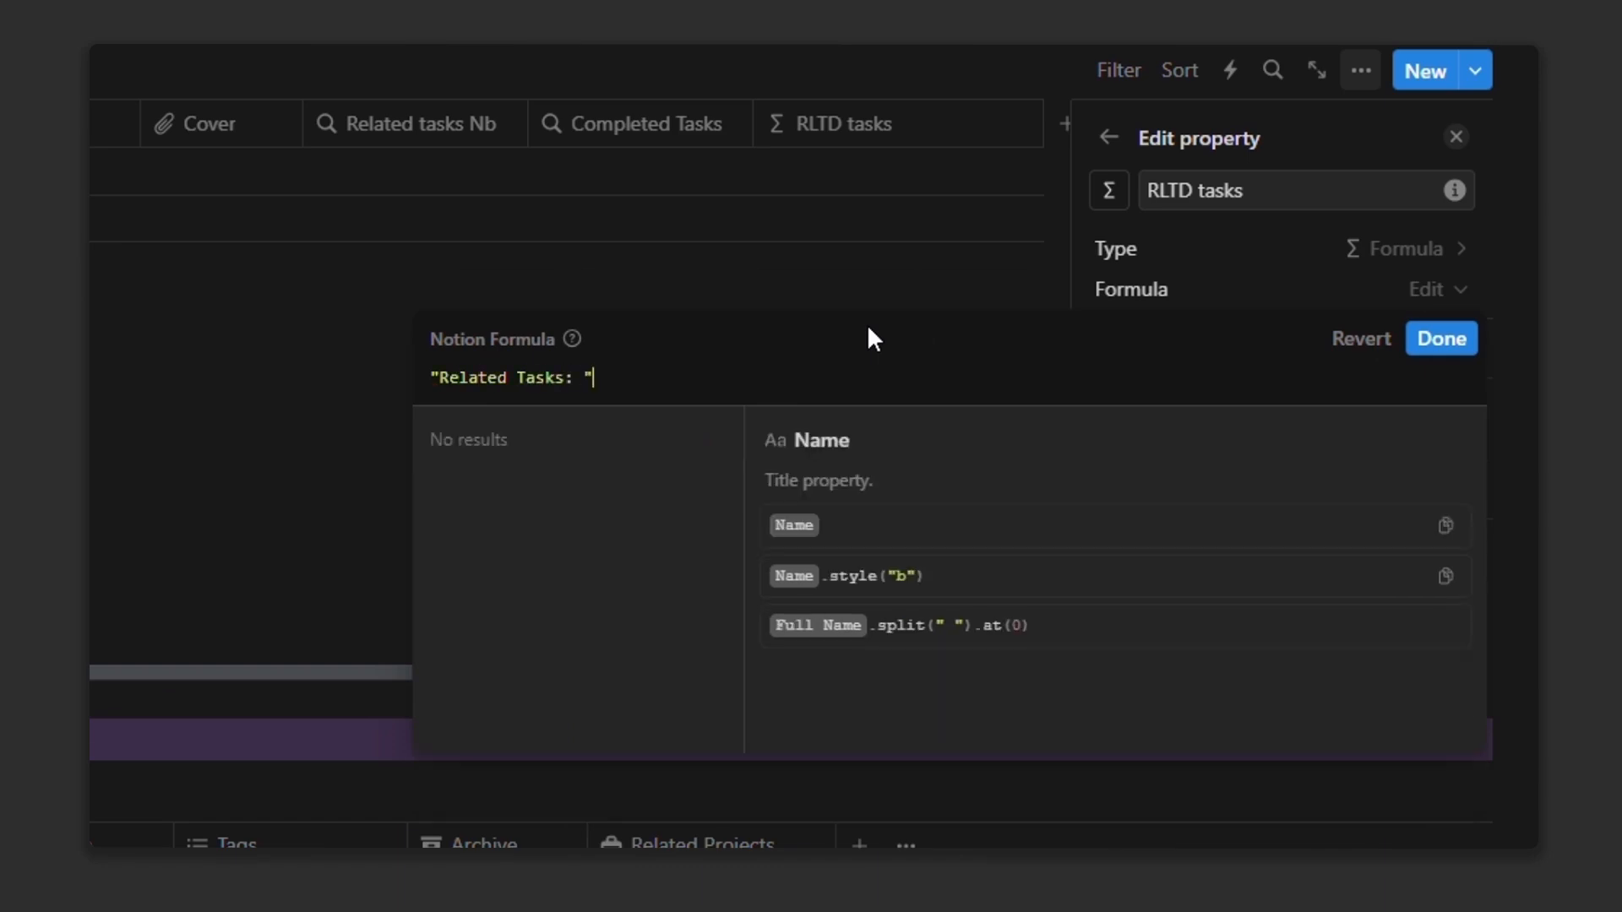
pyautogui.write('m')
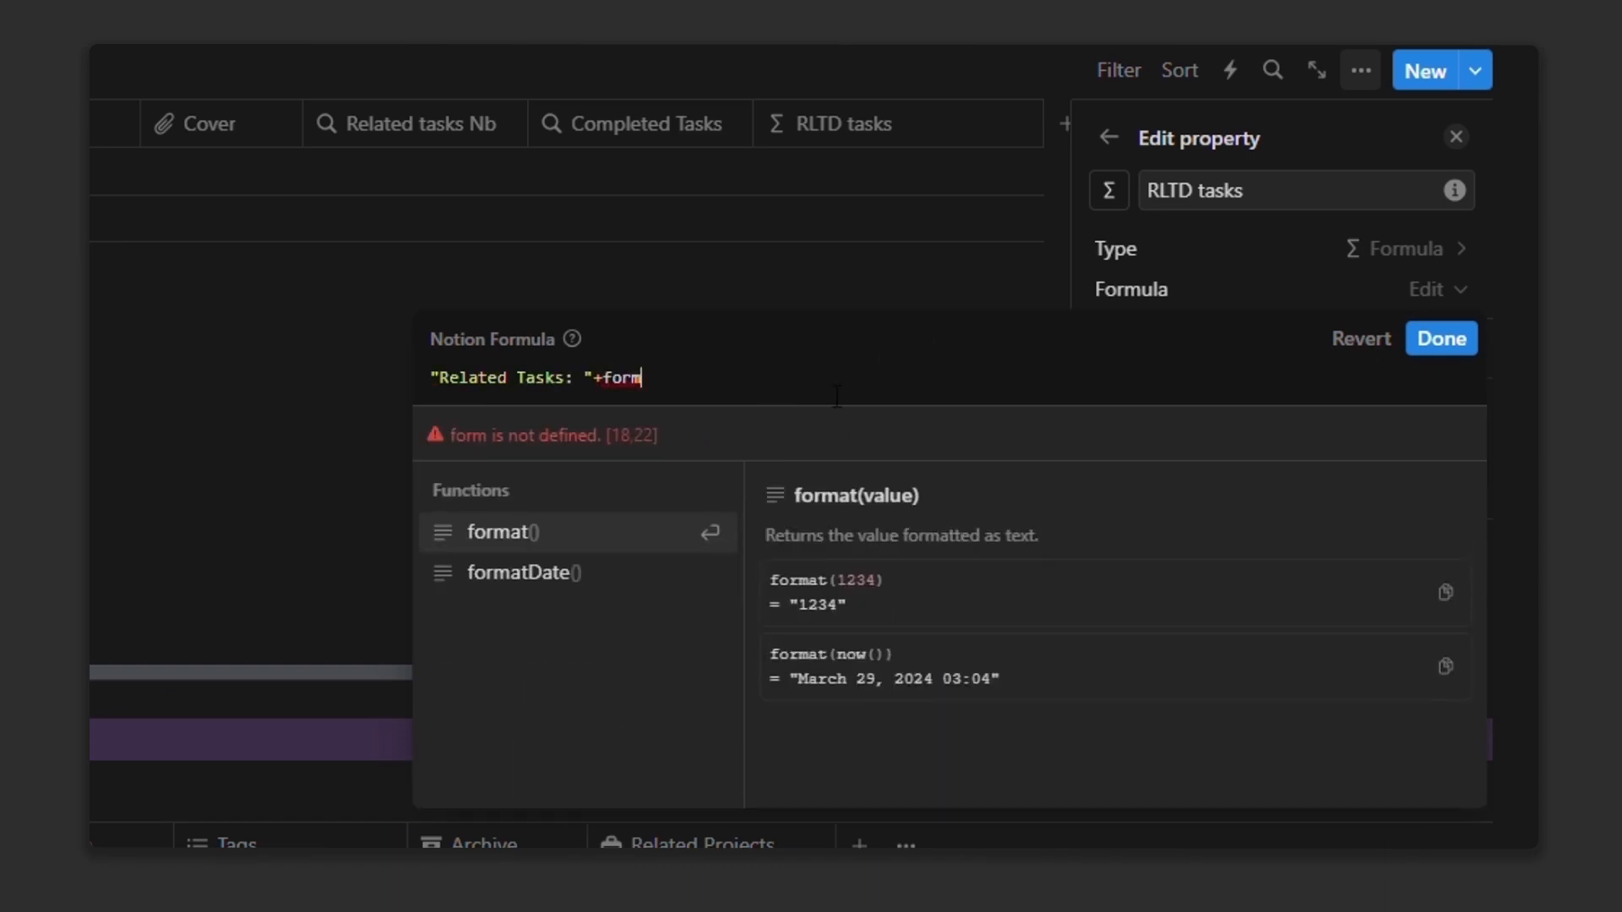
pyautogui.click(561, 533)
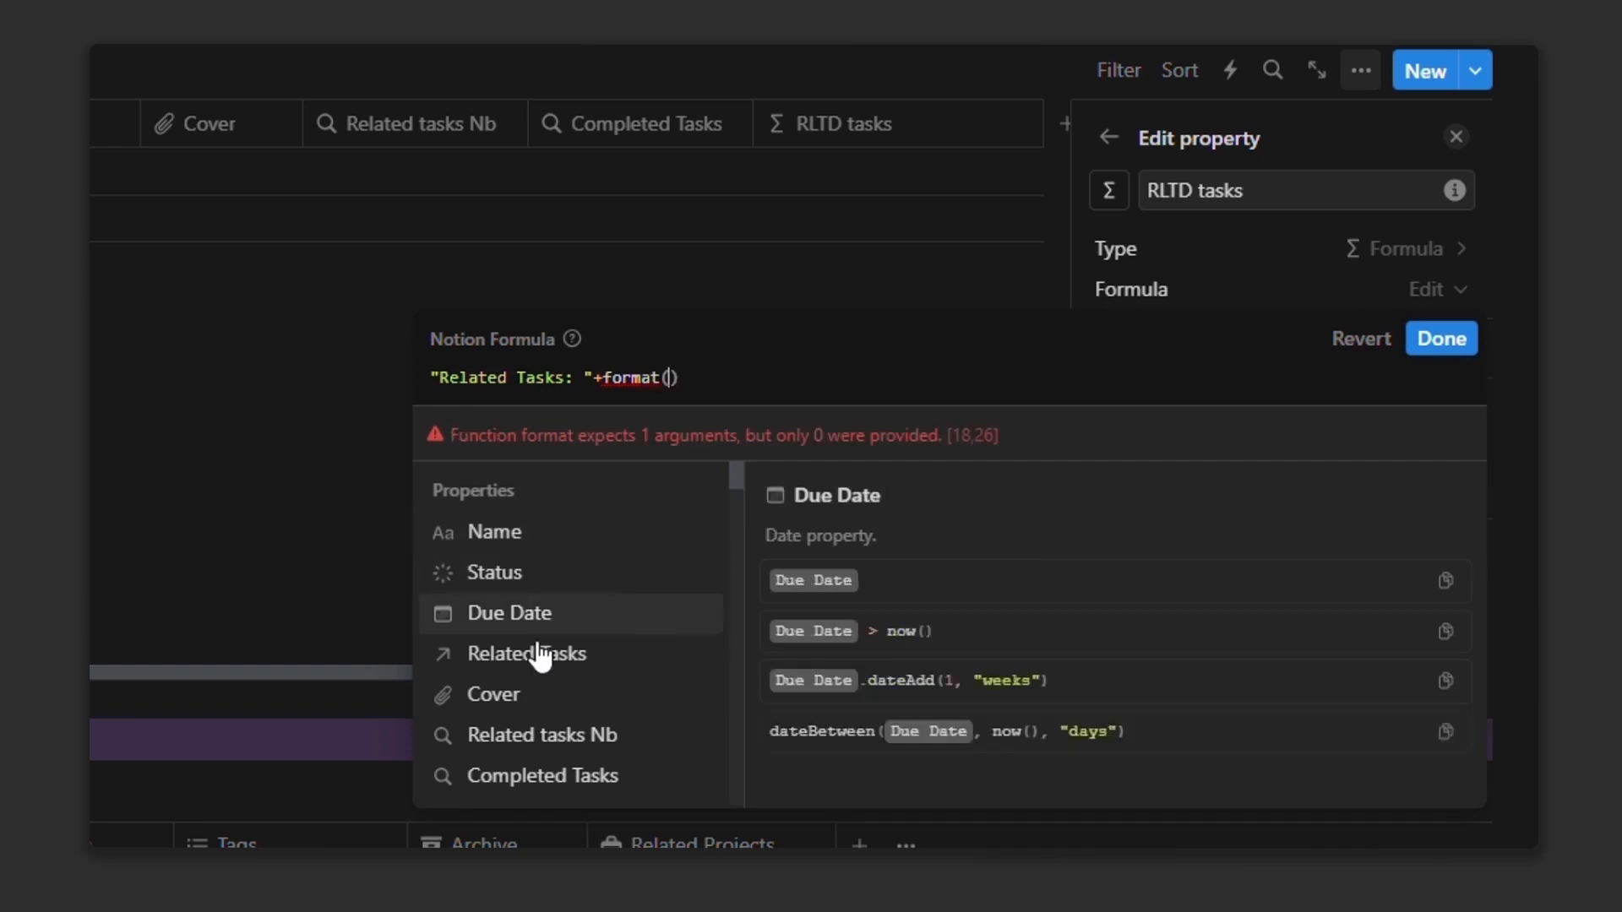
pyautogui.scroll(-2, 553, 642)
pyautogui.scroll(-2, 568, 608)
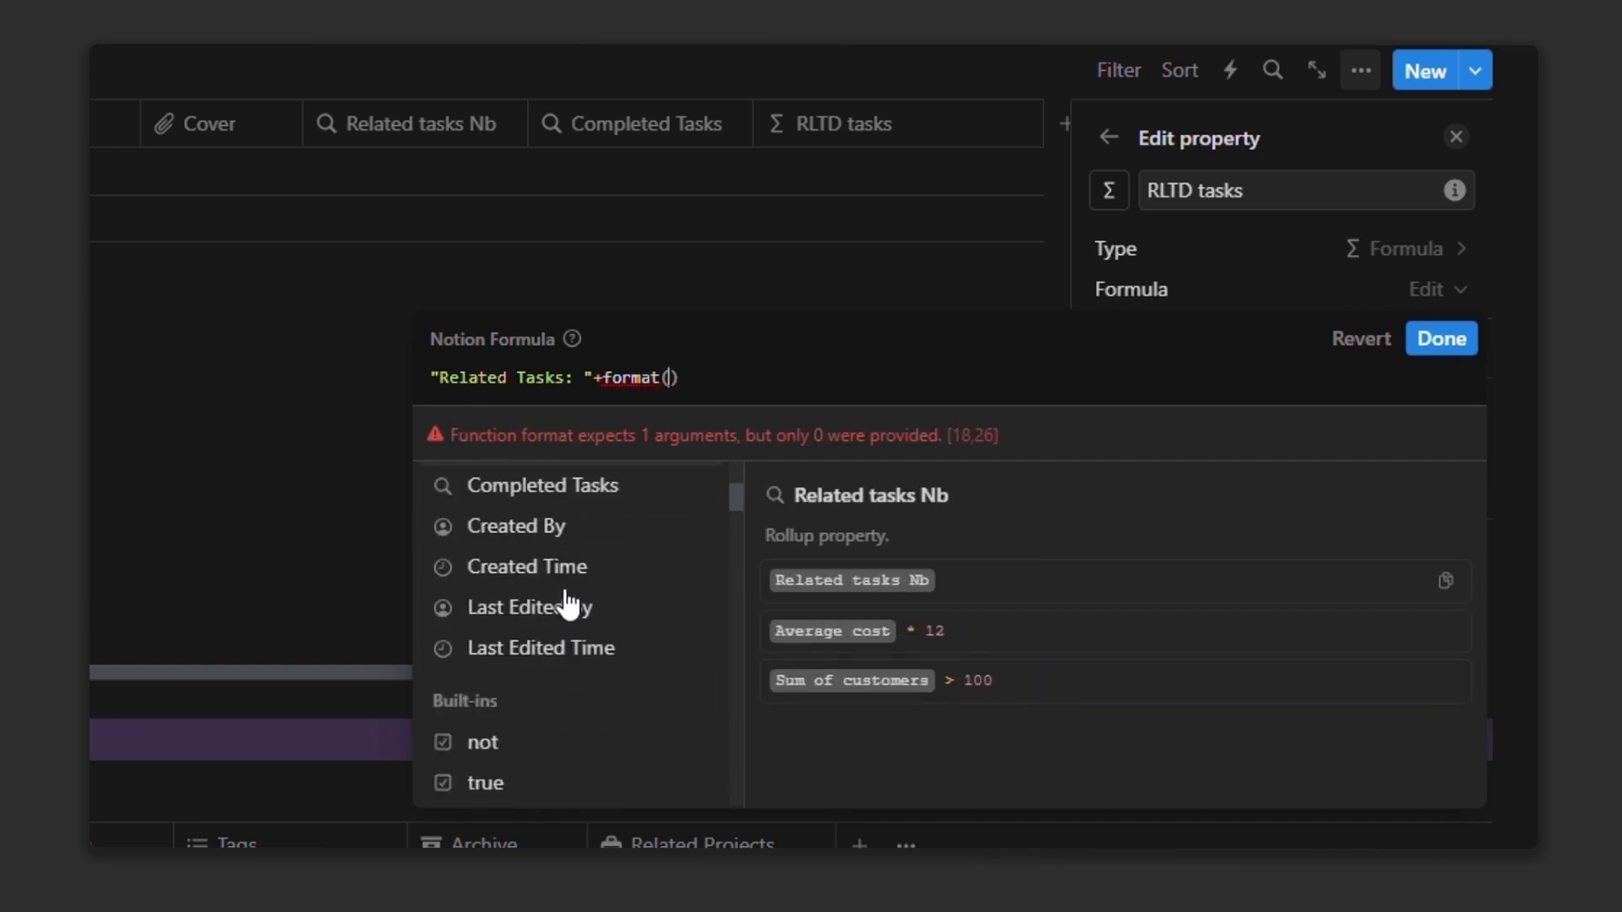
pyautogui.scroll(2, 568, 604)
pyautogui.click(568, 591)
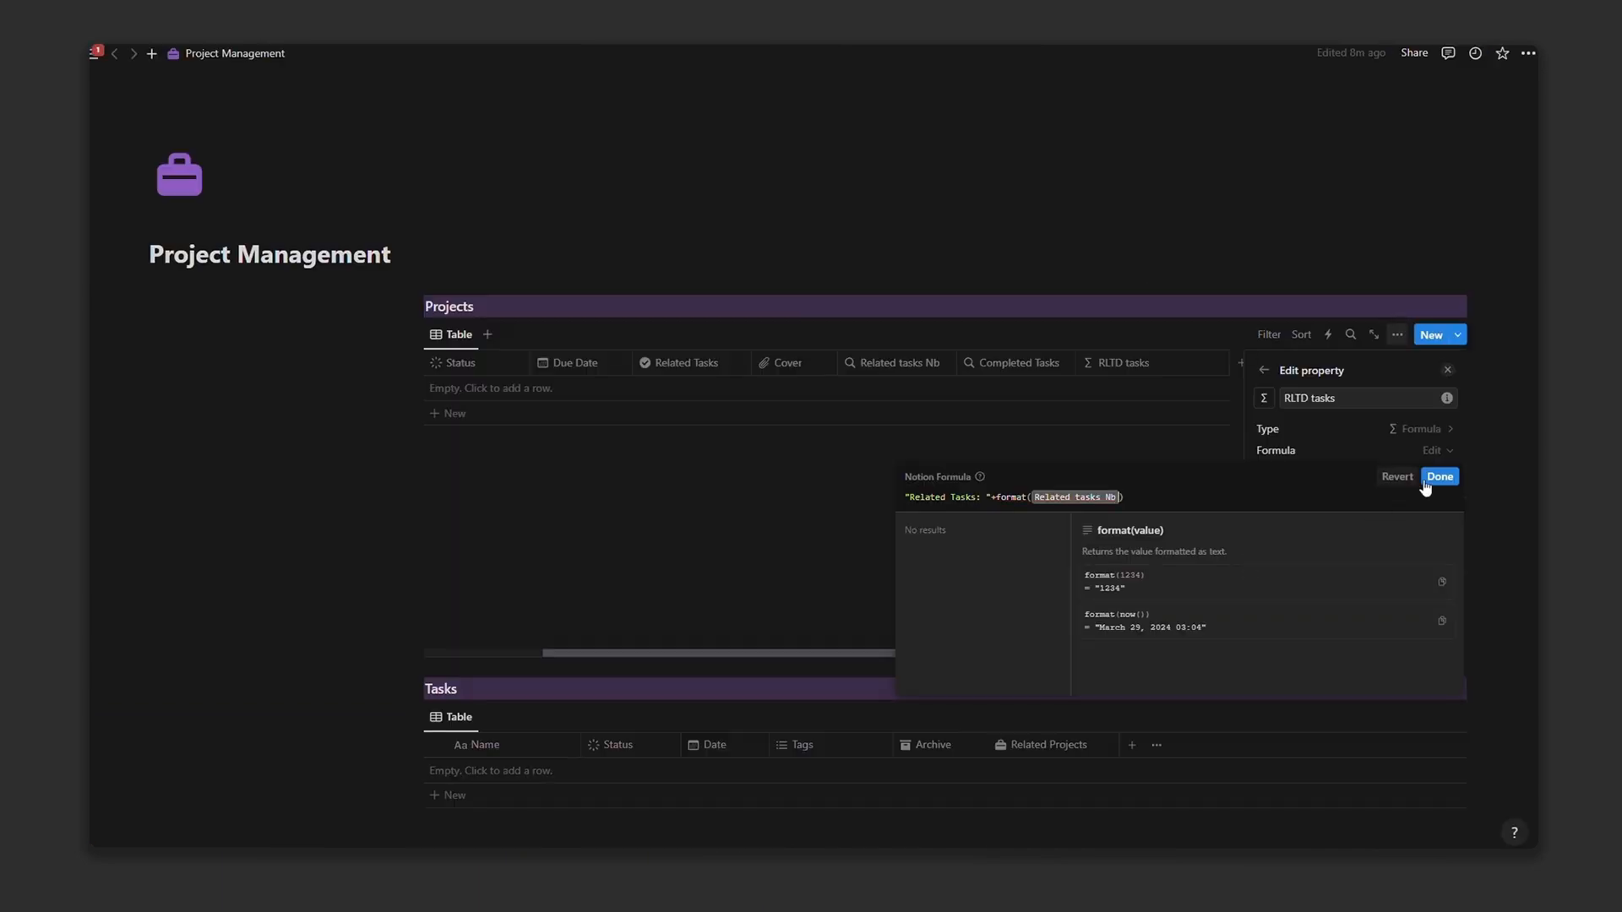
pyautogui.click(1440, 478)
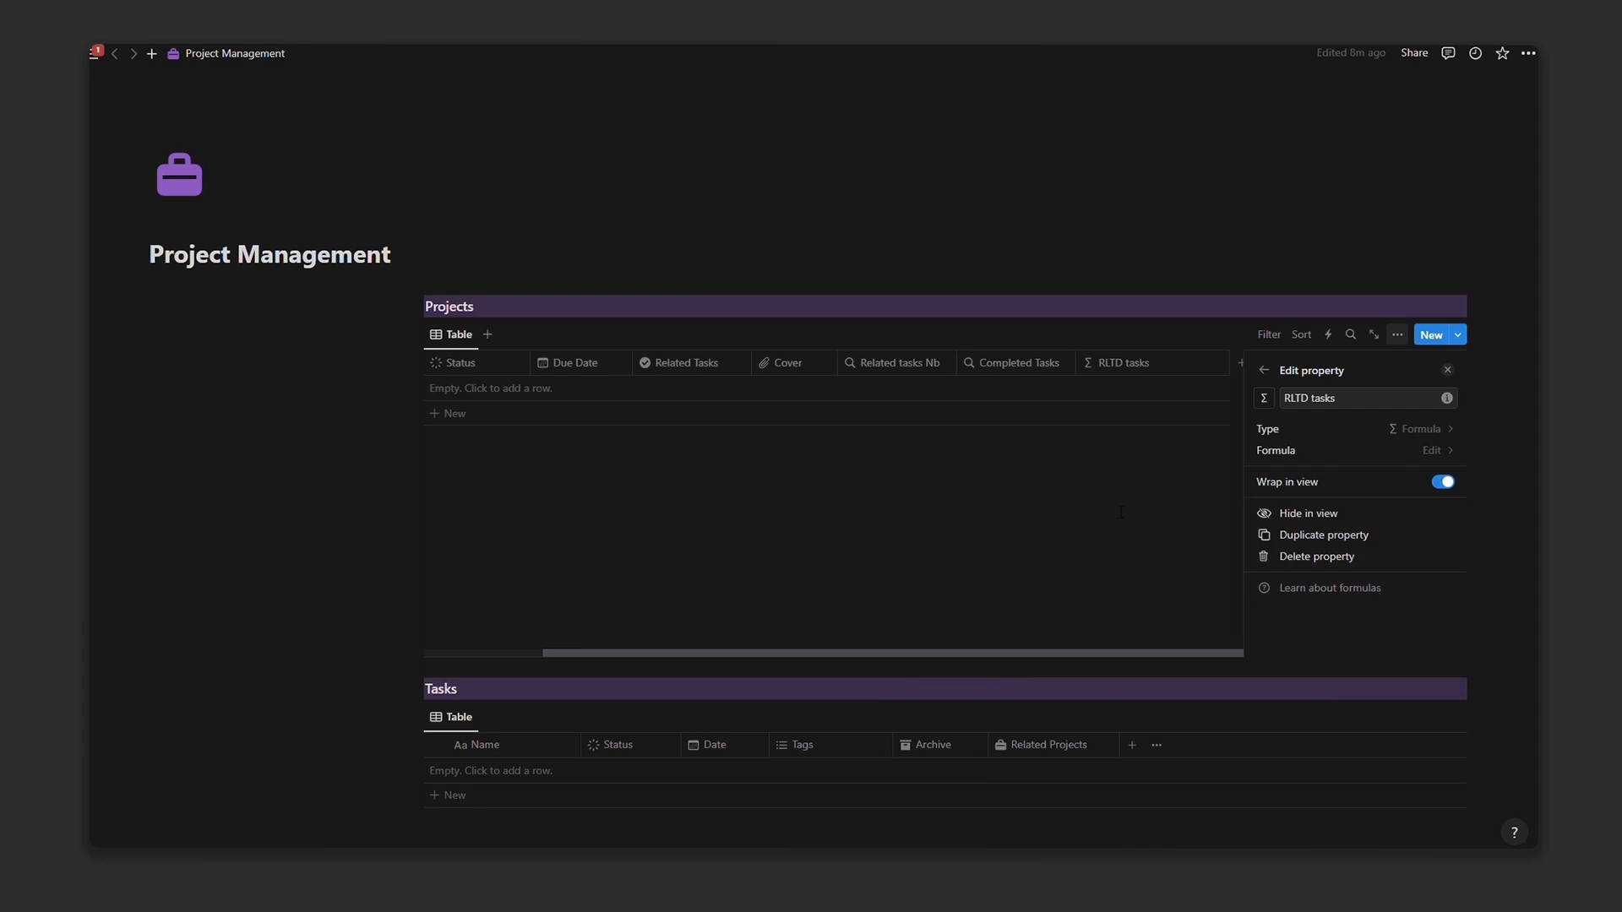
pyautogui.click(1121, 512)
pyautogui.click(1256, 366)
pyautogui.click(1282, 571)
# Step: Rename the duplicated formula column to COMP tasks
pyautogui.click(1412, 362)
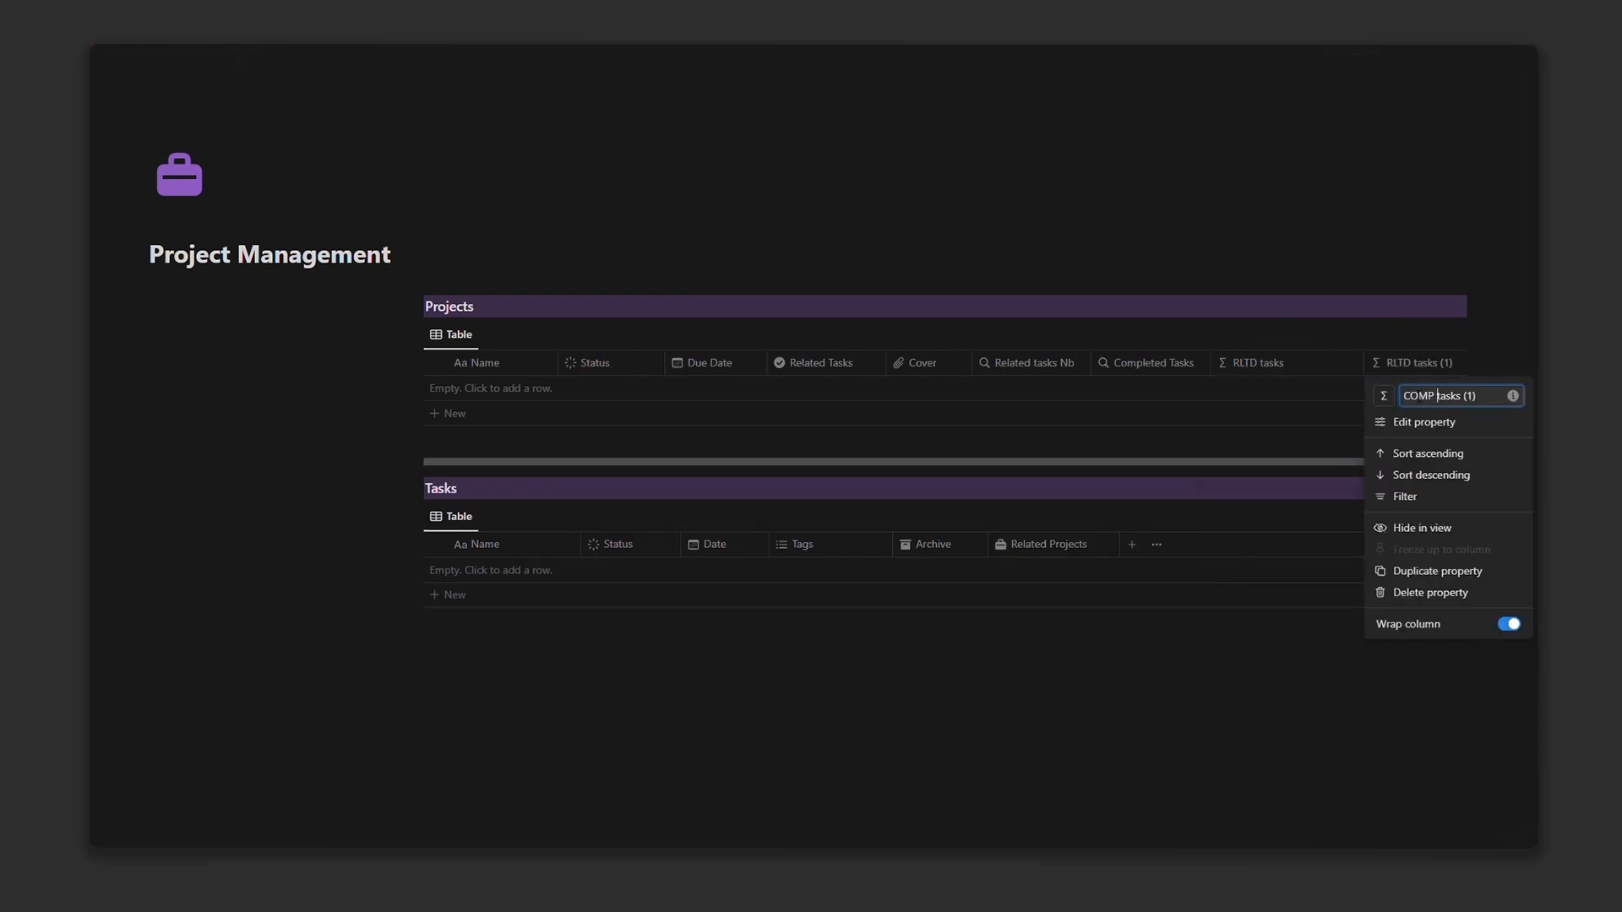
pyautogui.click(1483, 397)
pyautogui.press('BackSpace')
pyautogui.press('BackSpace')
pyautogui.click(1402, 422)
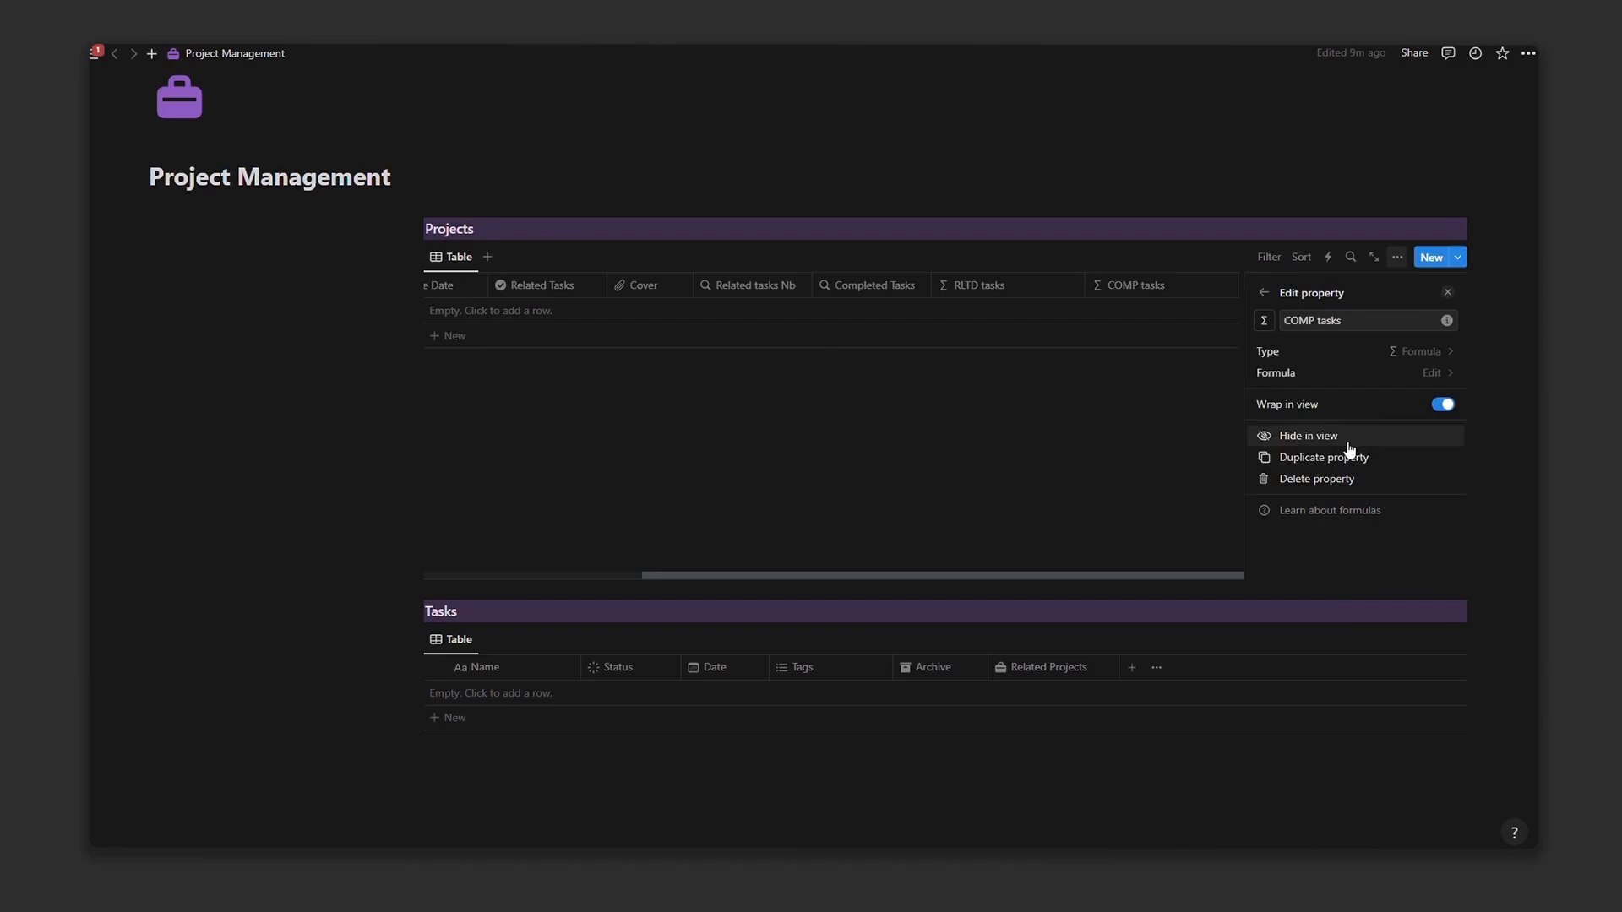
# Step: Change the COMP tasks formula to "Completed Tasks: "+format(Completed Tasks)
pyautogui.click(1318, 366)
pyautogui.write('Completed Tasks: "+format(Related tasks Nb')
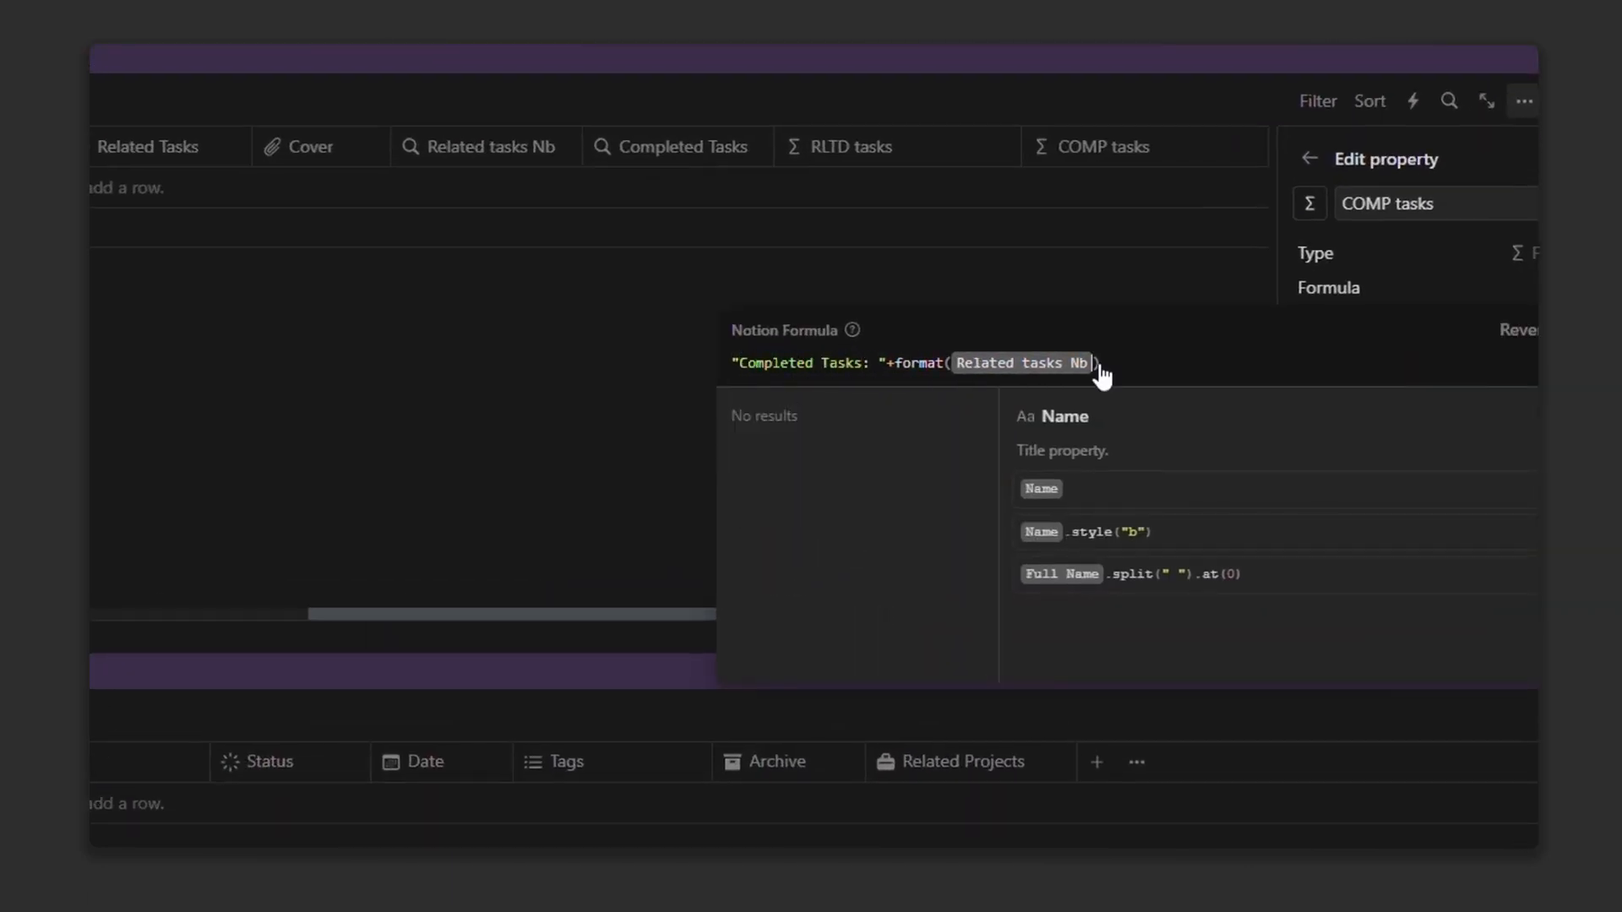
pyautogui.click(1097, 365)
pyautogui.press('BackSpace')
pyautogui.write('com')
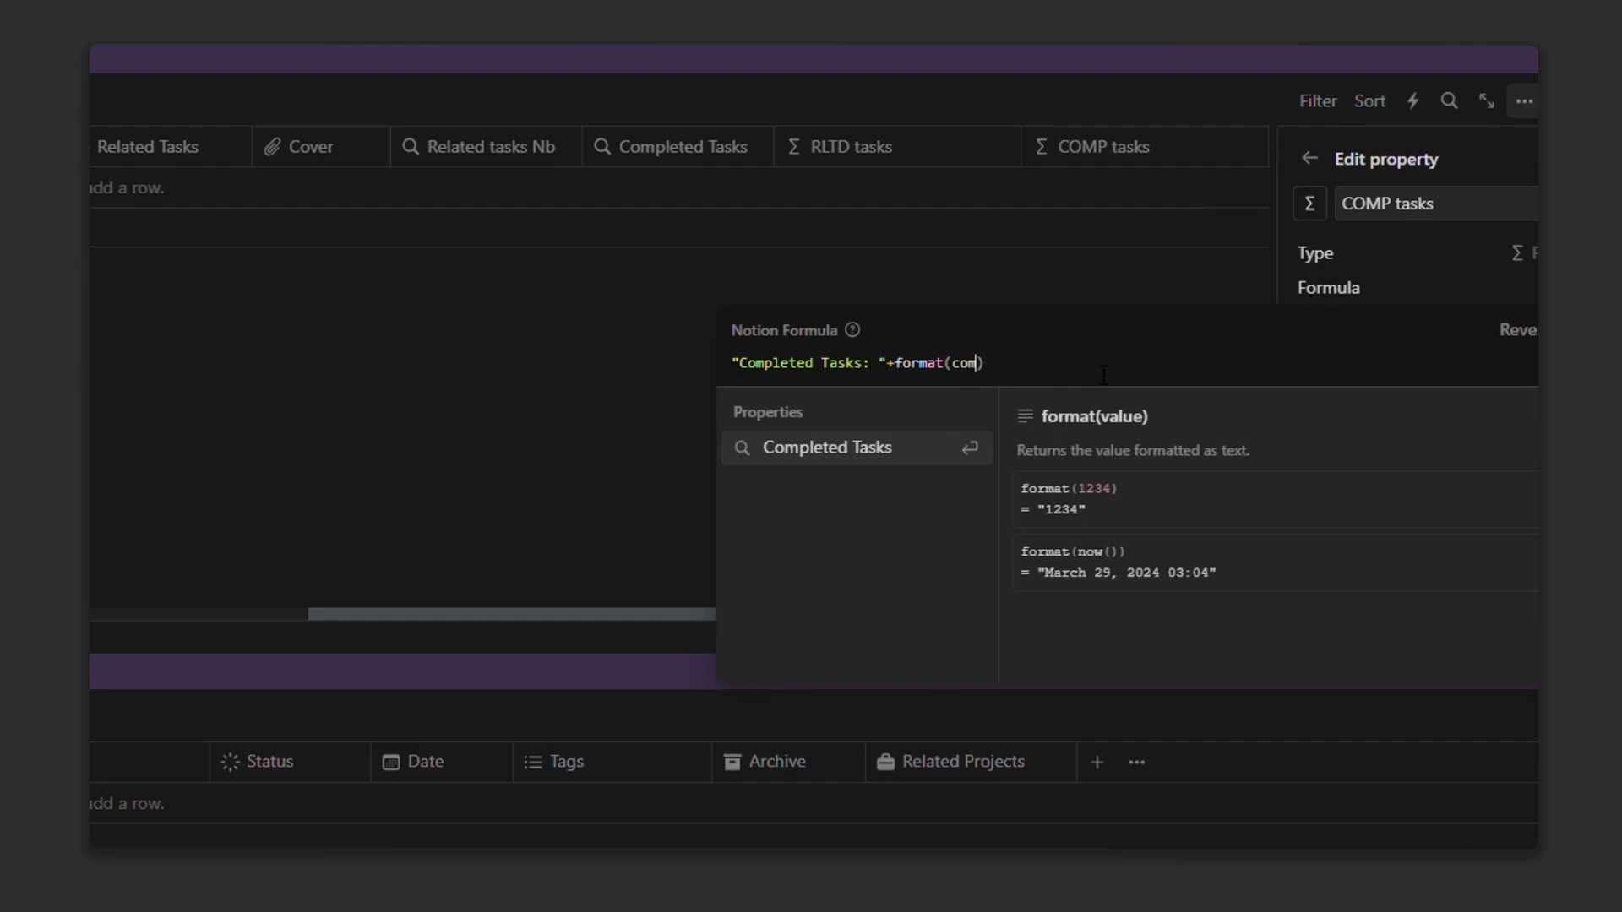
pyautogui.click(875, 496)
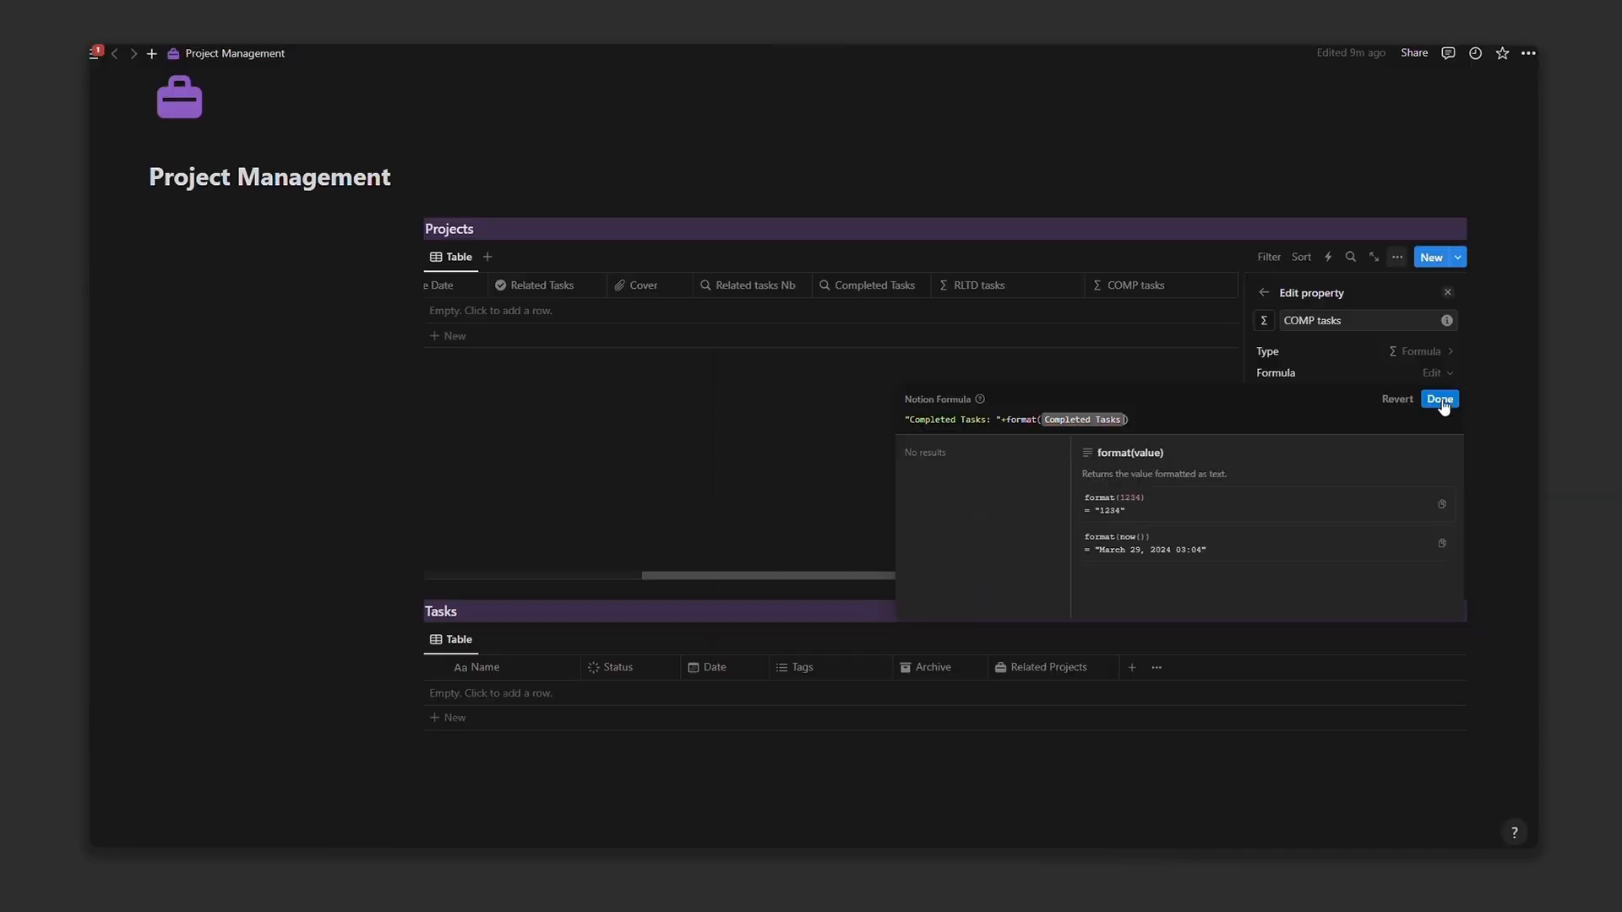
pyautogui.click(1453, 401)
pyautogui.click(1102, 449)
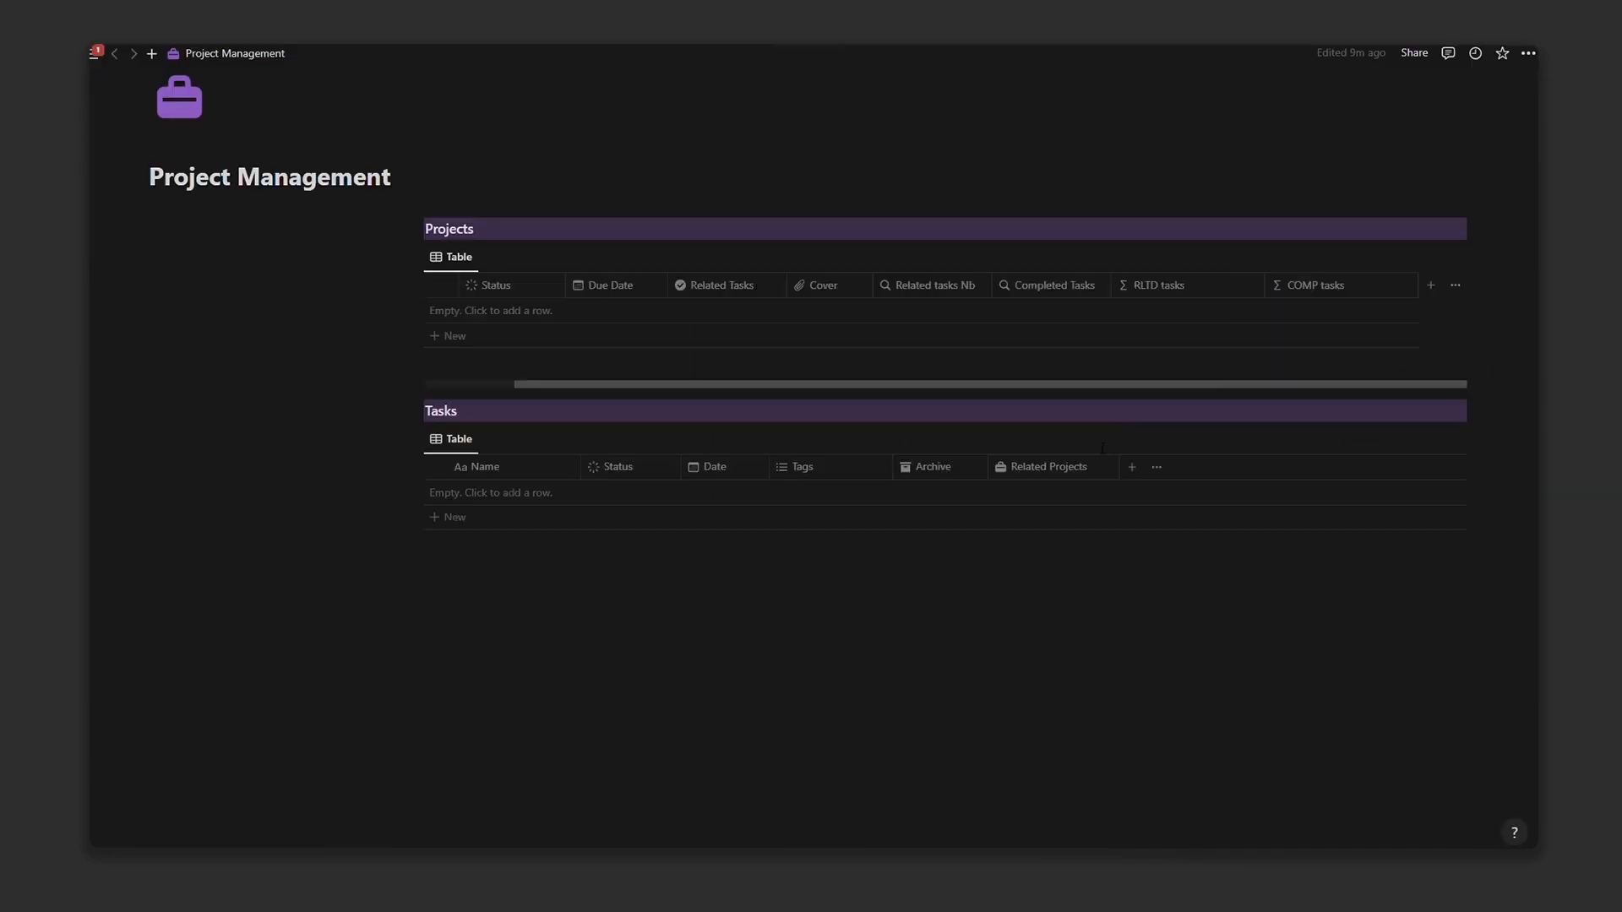
# Step: Narrow the COMP tasks column, then hide the RLTD tasks and COMP tasks columns
pyautogui.moveTo(1419, 288); pyautogui.dragTo(1272, 285)
pyautogui.click(1266, 285)
pyautogui.click(1280, 449)
pyautogui.click(1254, 292)
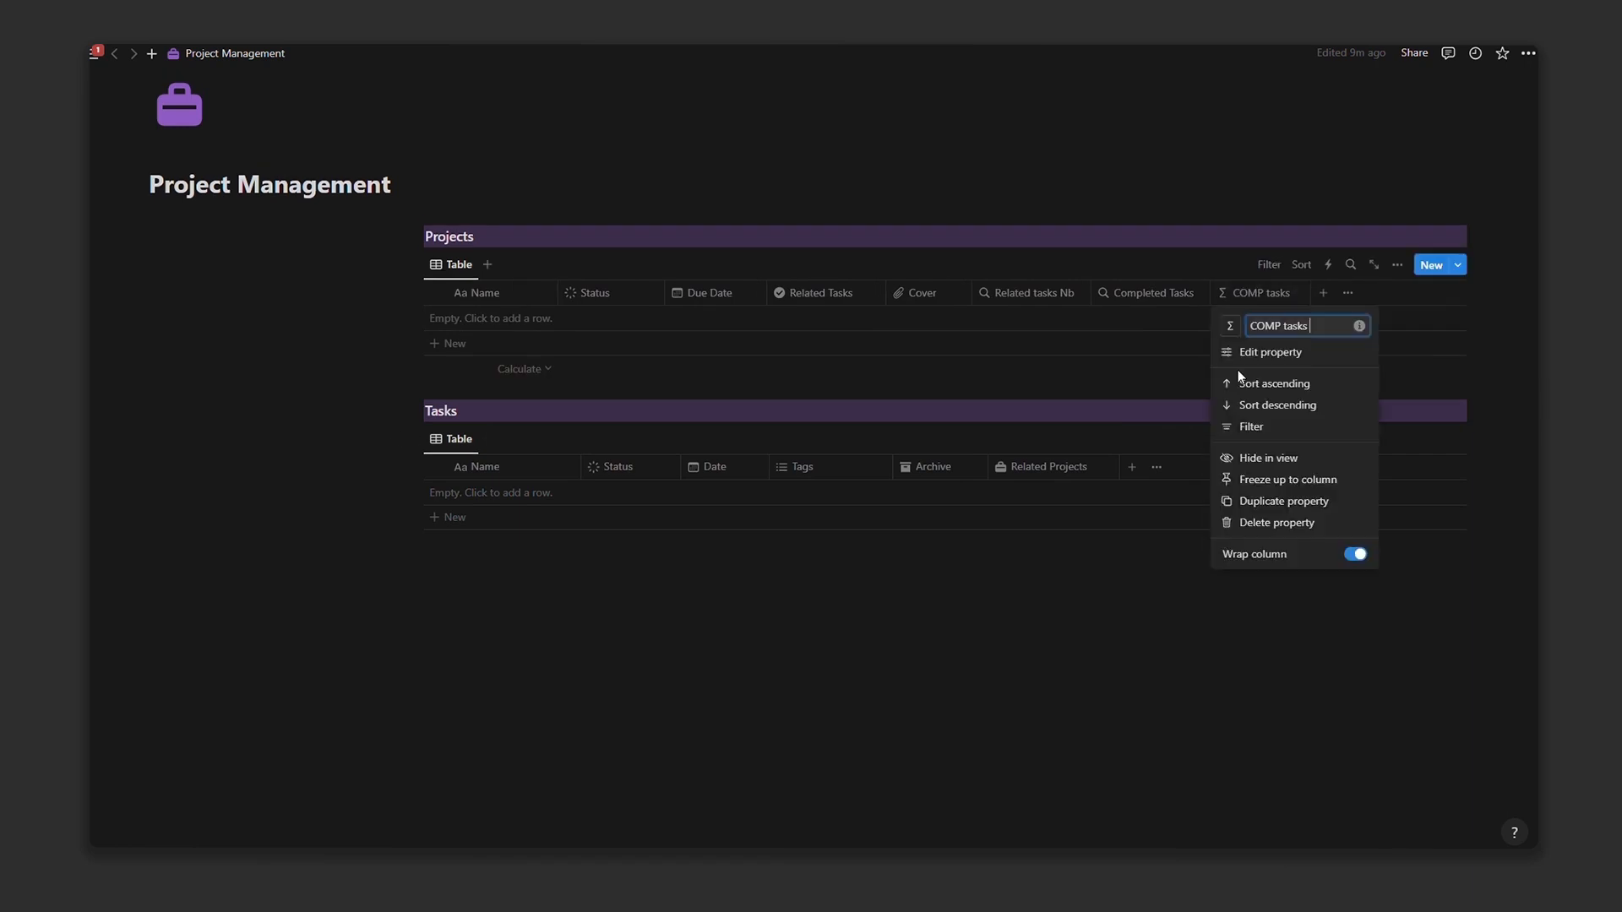
pyautogui.click(1267, 456)
# Step: Add a Formula property named 'divider' whose formula is the string "_____"
pyautogui.click(1222, 292)
pyautogui.scroll(-3, 1289, 495)
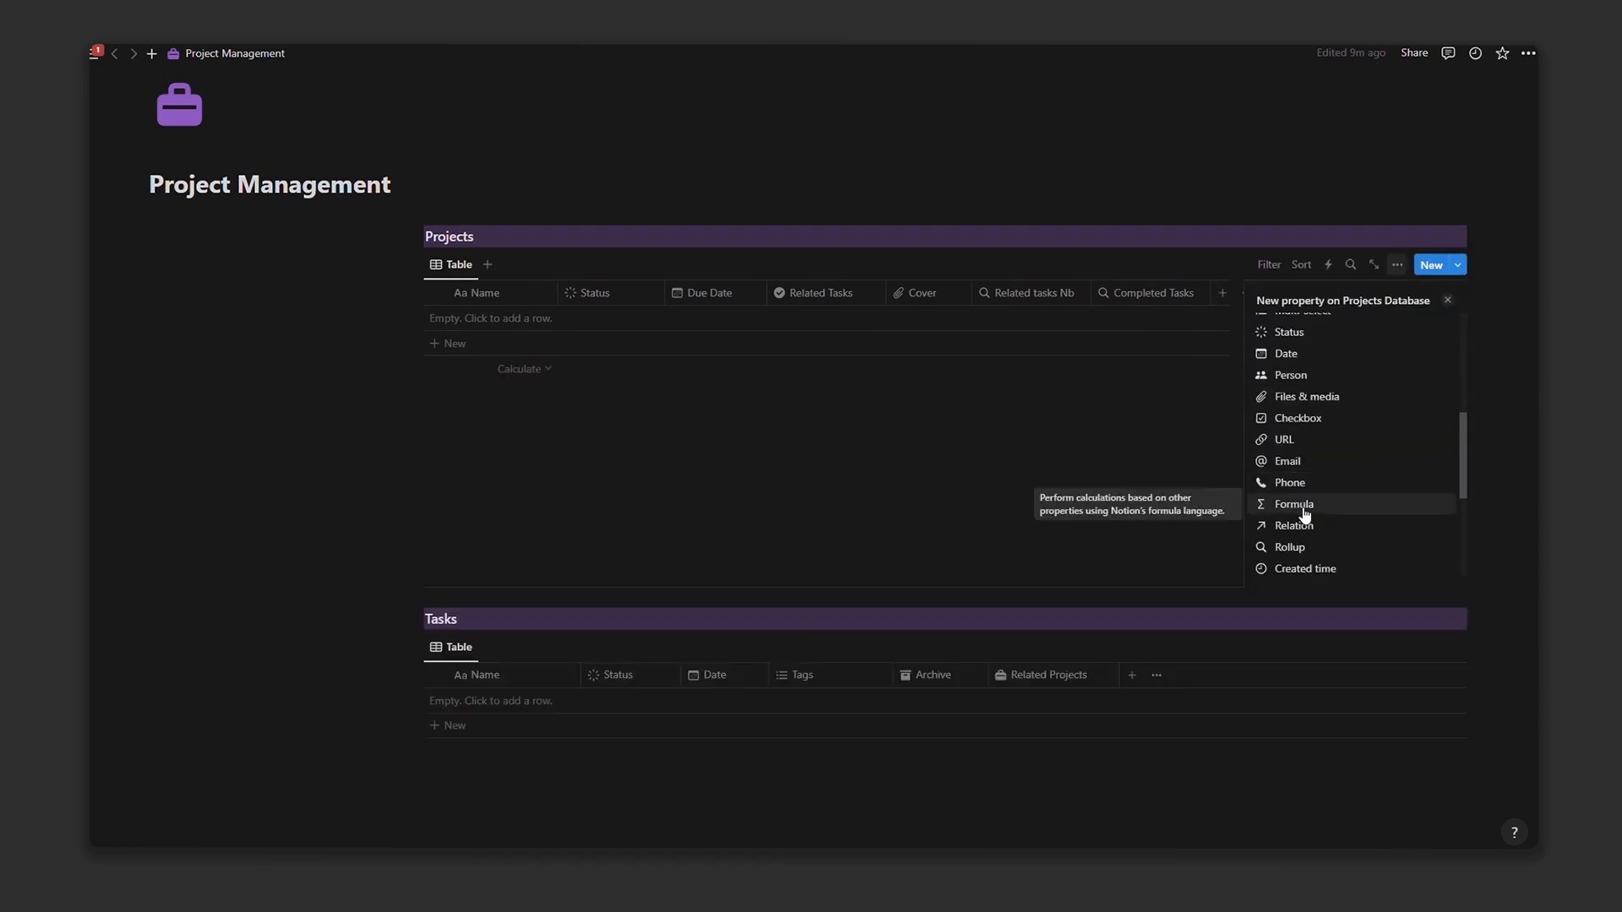
pyautogui.click(1304, 518)
pyautogui.write('divider')
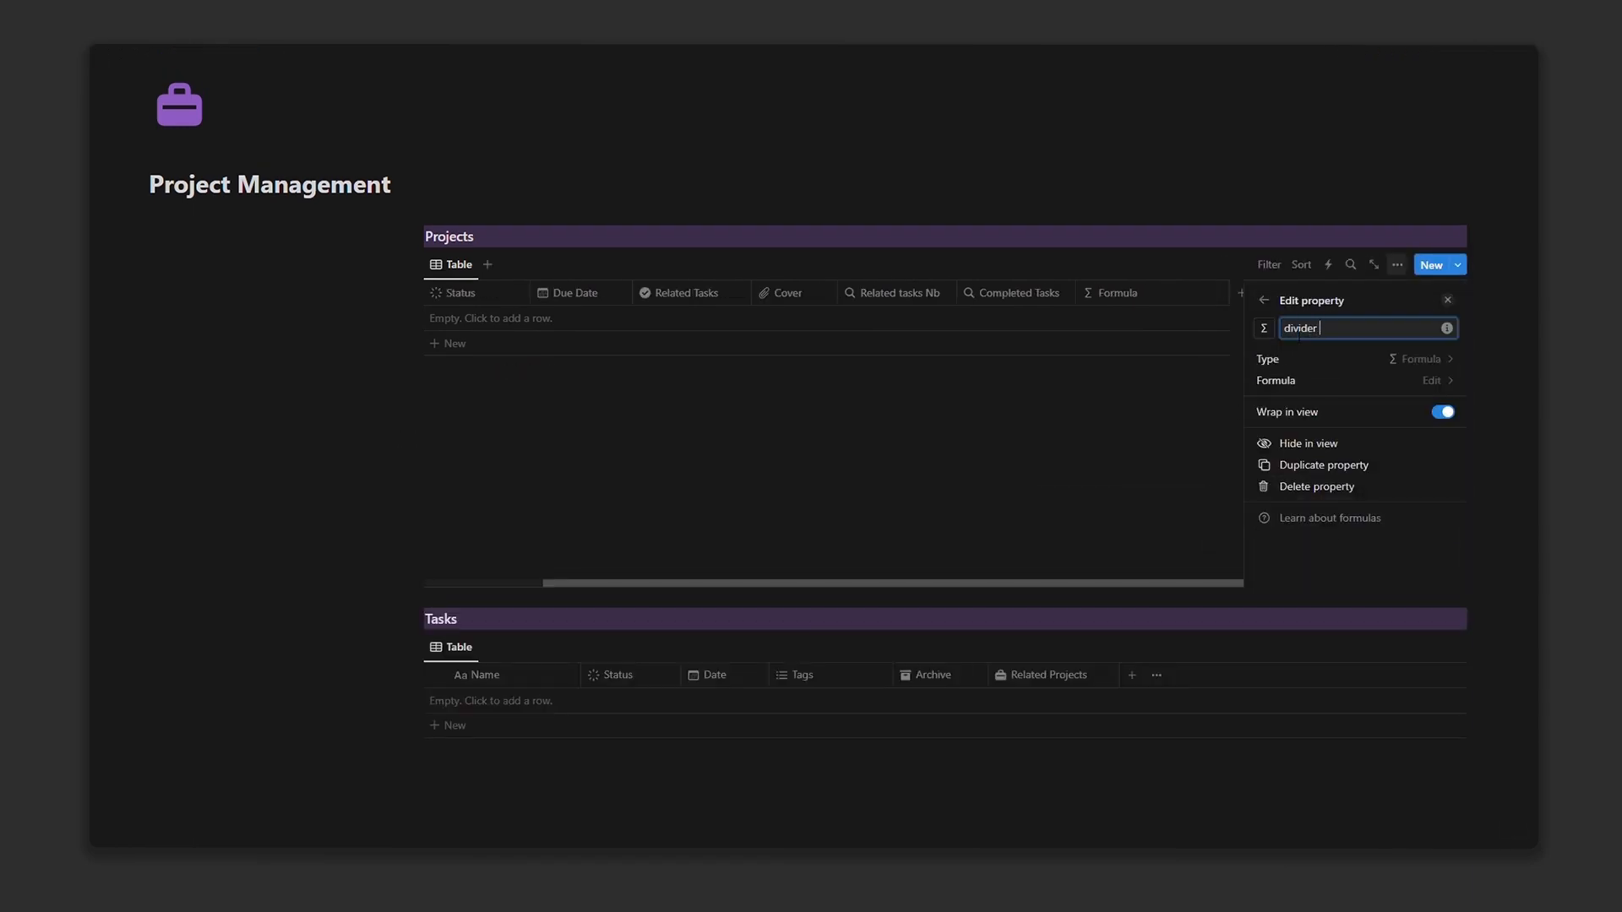
pyautogui.click(1346, 378)
pyautogui.write('"_____')
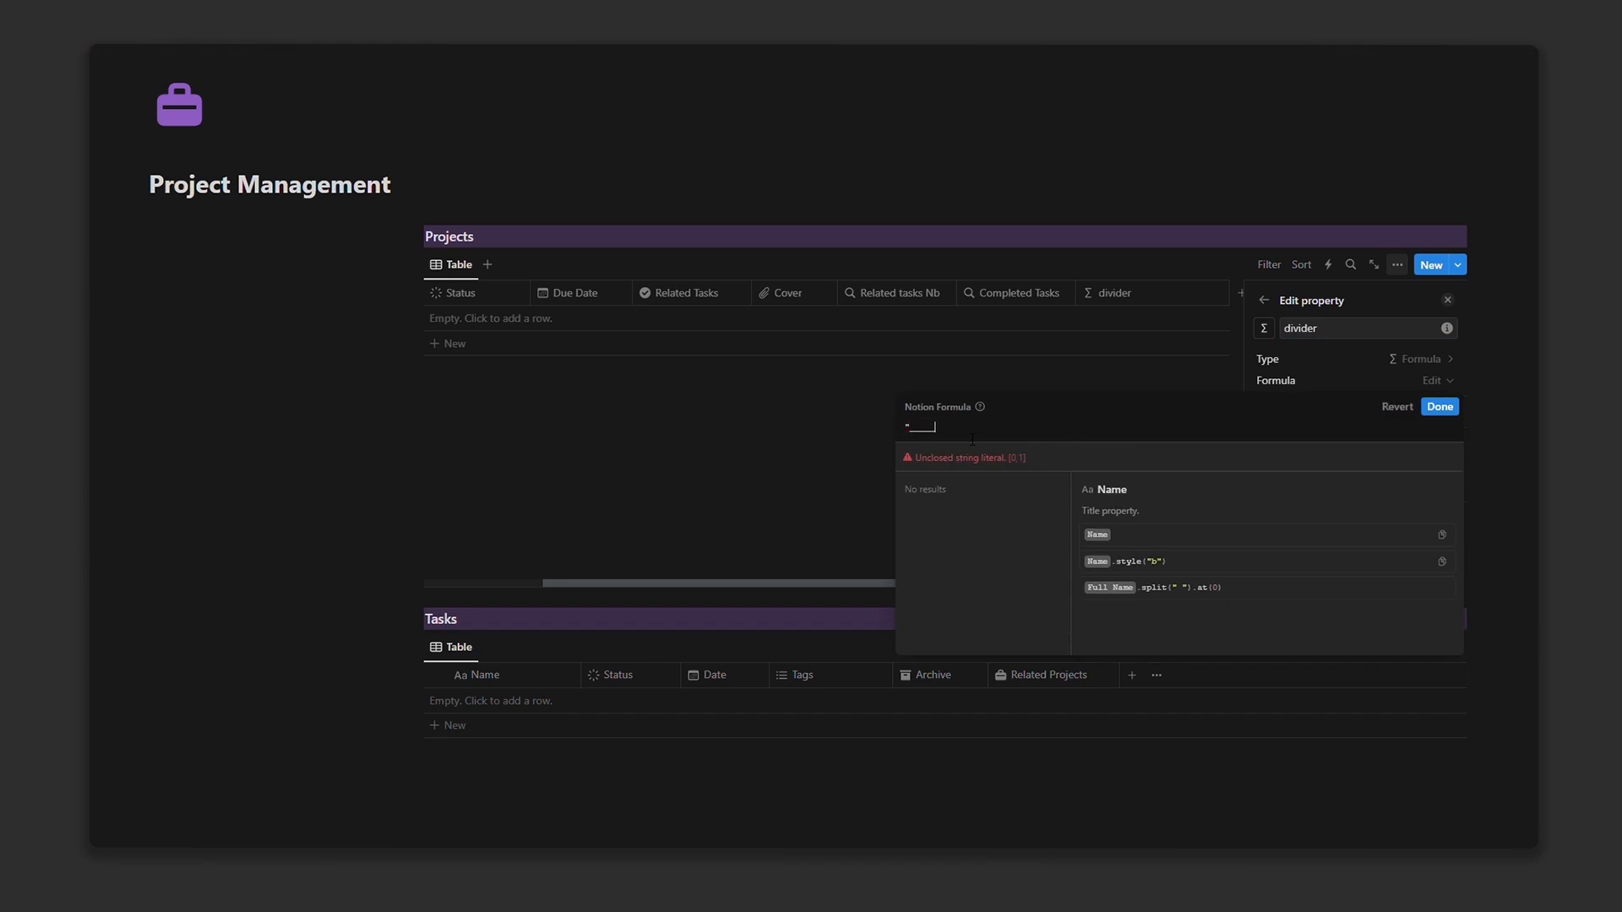
pyautogui.write('"')
pyautogui.click(1436, 408)
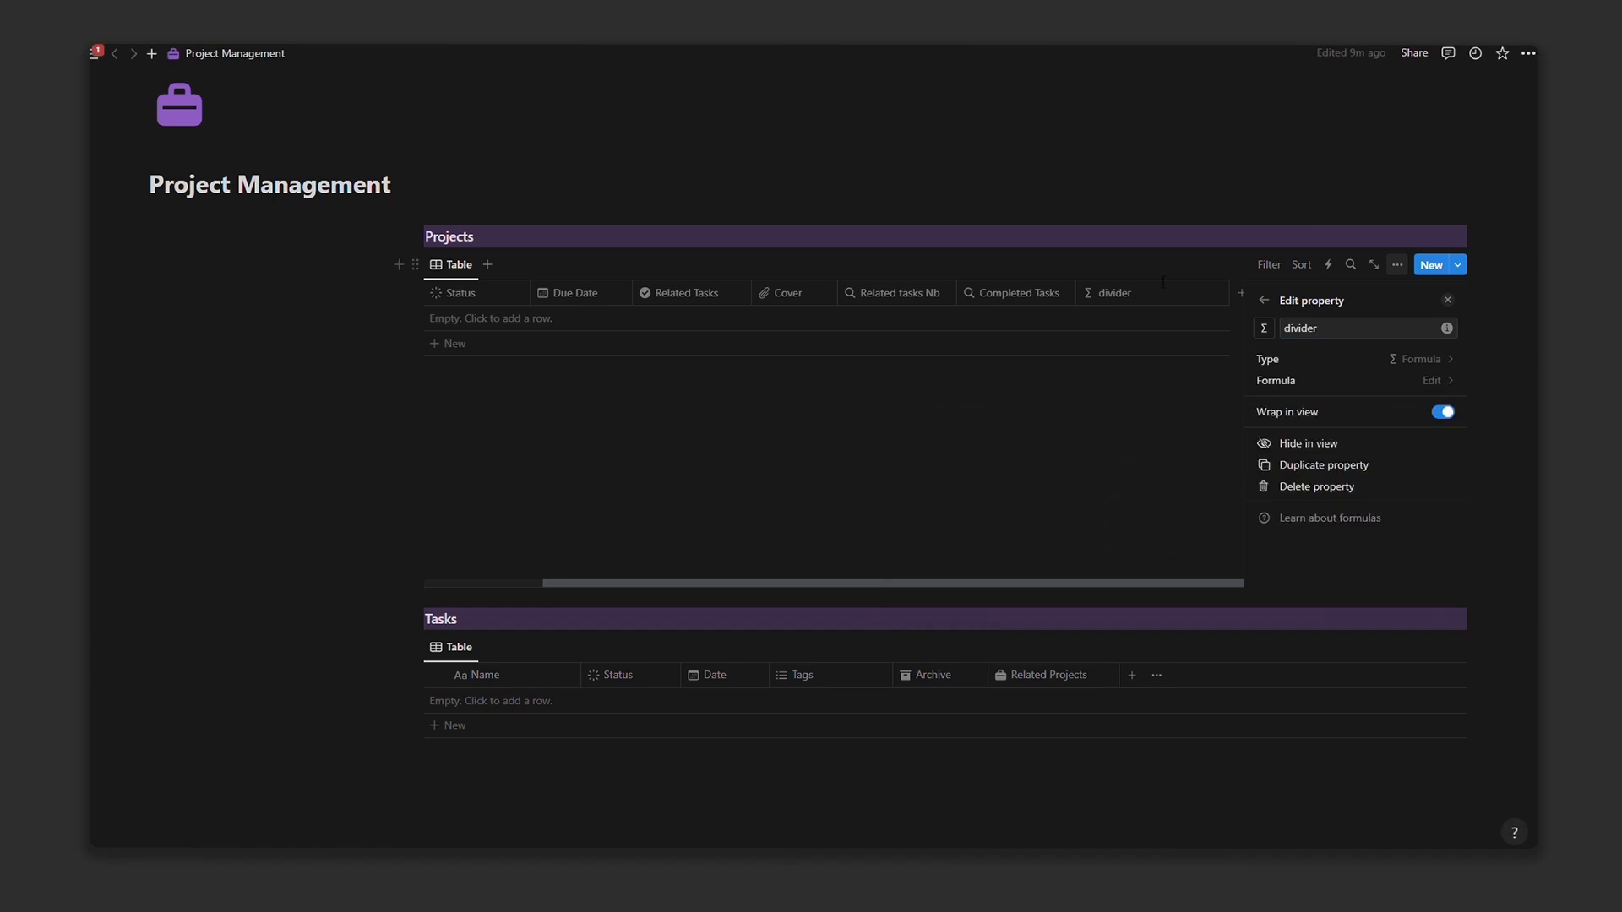
# Step: Hide the divider, Completed Tasks and Related tasks Nb columns from the Projects view
pyautogui.click(1160, 293)
pyautogui.click(1157, 458)
pyautogui.click(1149, 293)
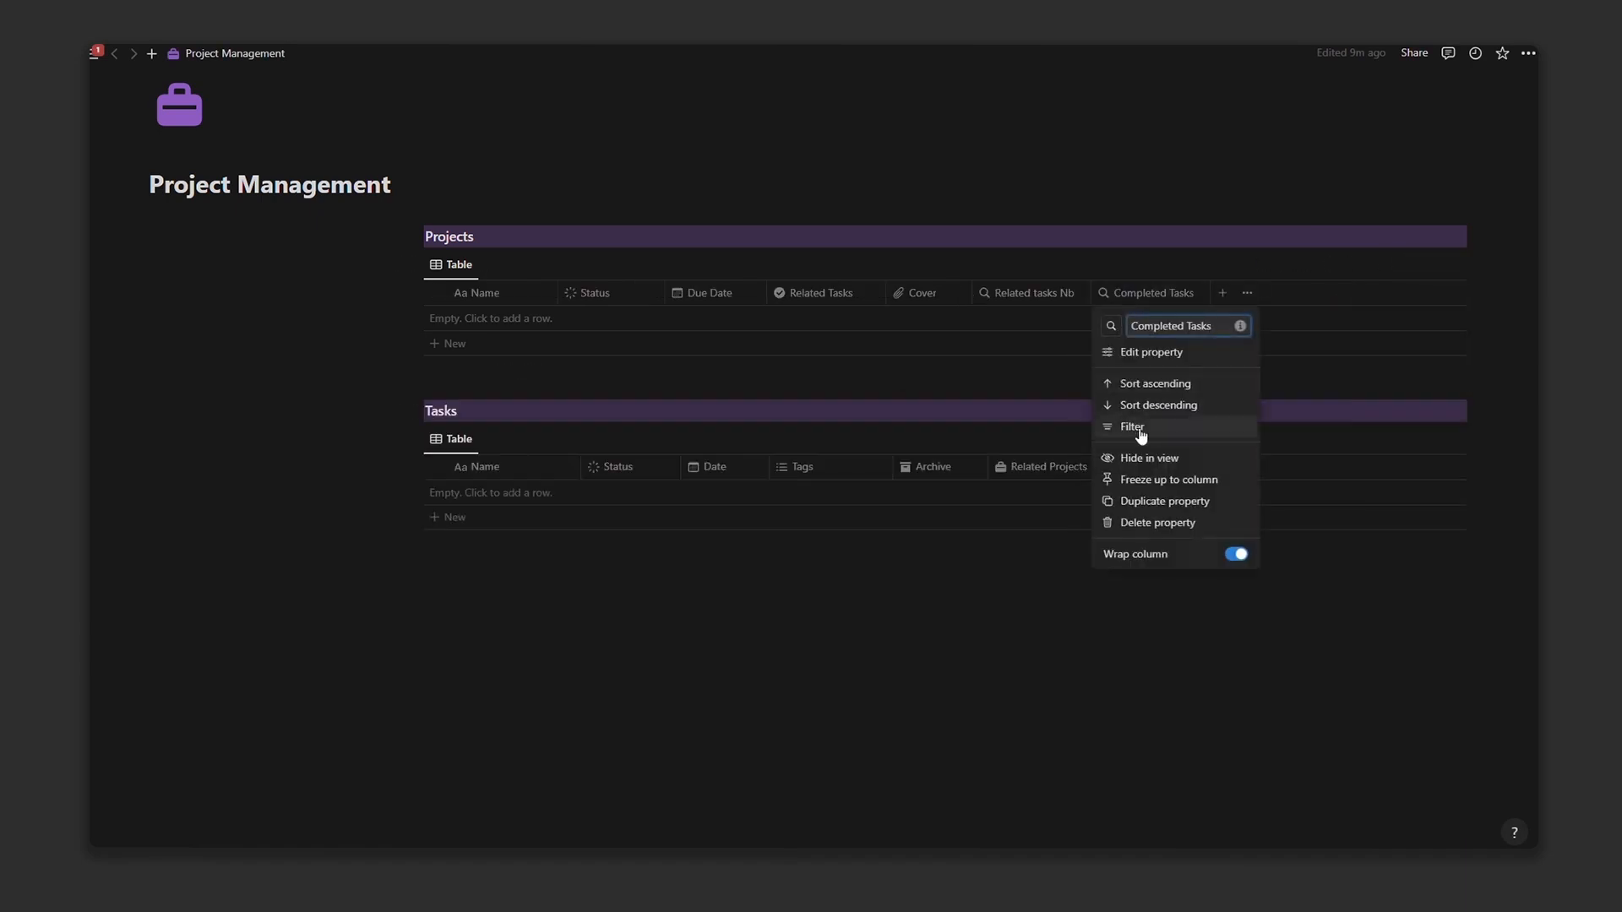
pyautogui.click(1109, 458)
pyautogui.click(1062, 296)
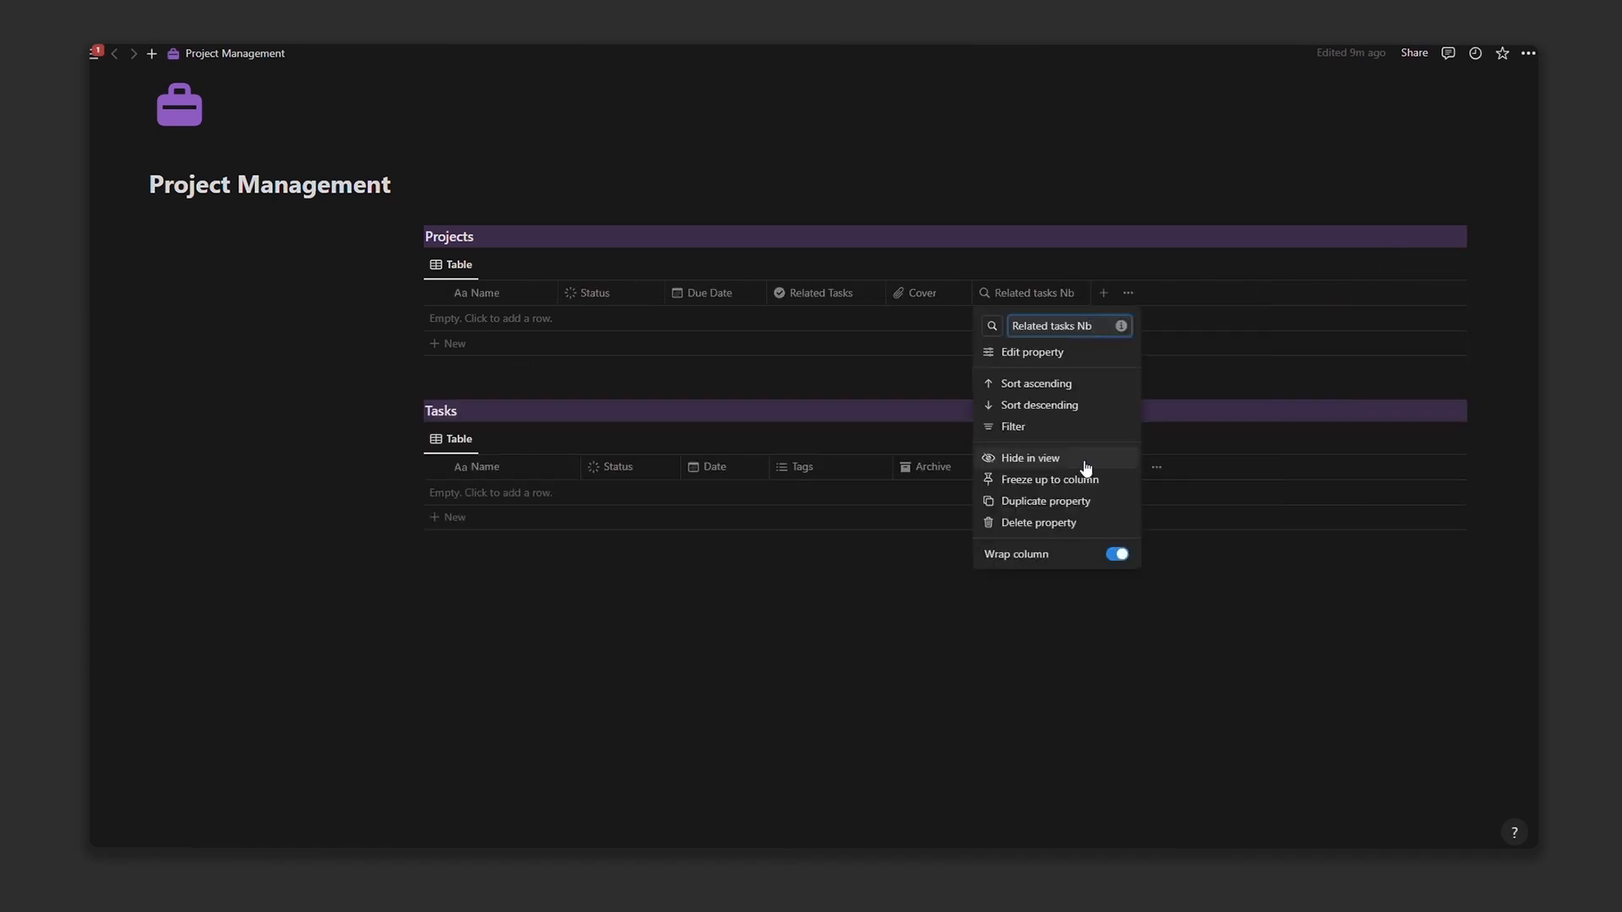
pyautogui.click(1084, 462)
pyautogui.click(1101, 297)
pyautogui.press('Escape')
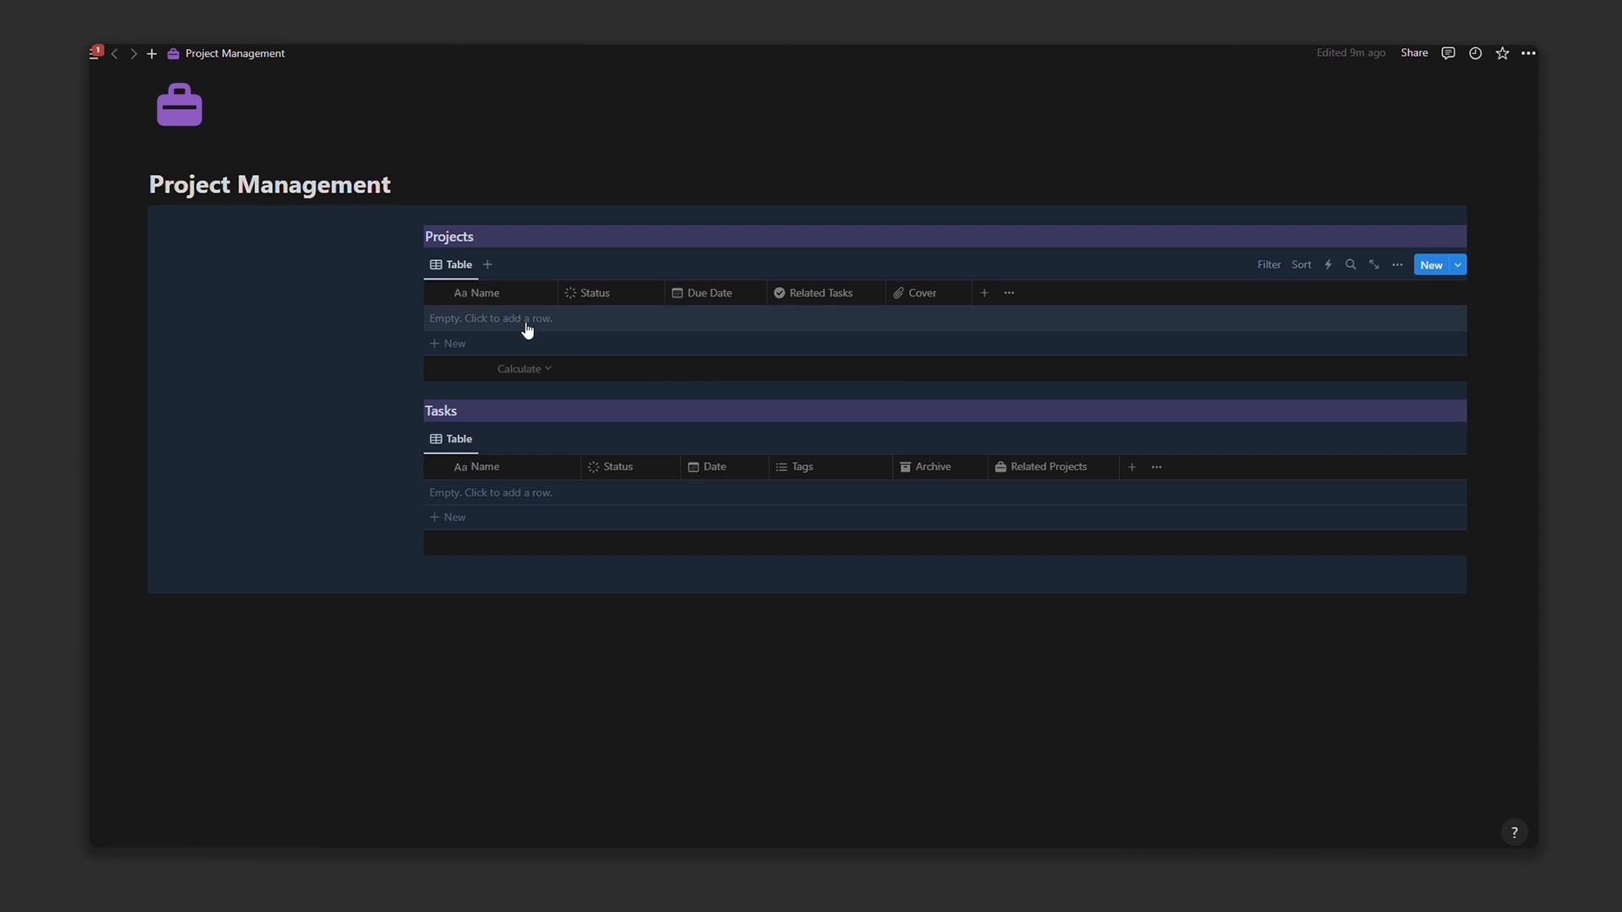
pyautogui.click(1459, 265)
# Step: Set Project ( Template ) as the default template for all Projects views
pyautogui.click(1522, 321)
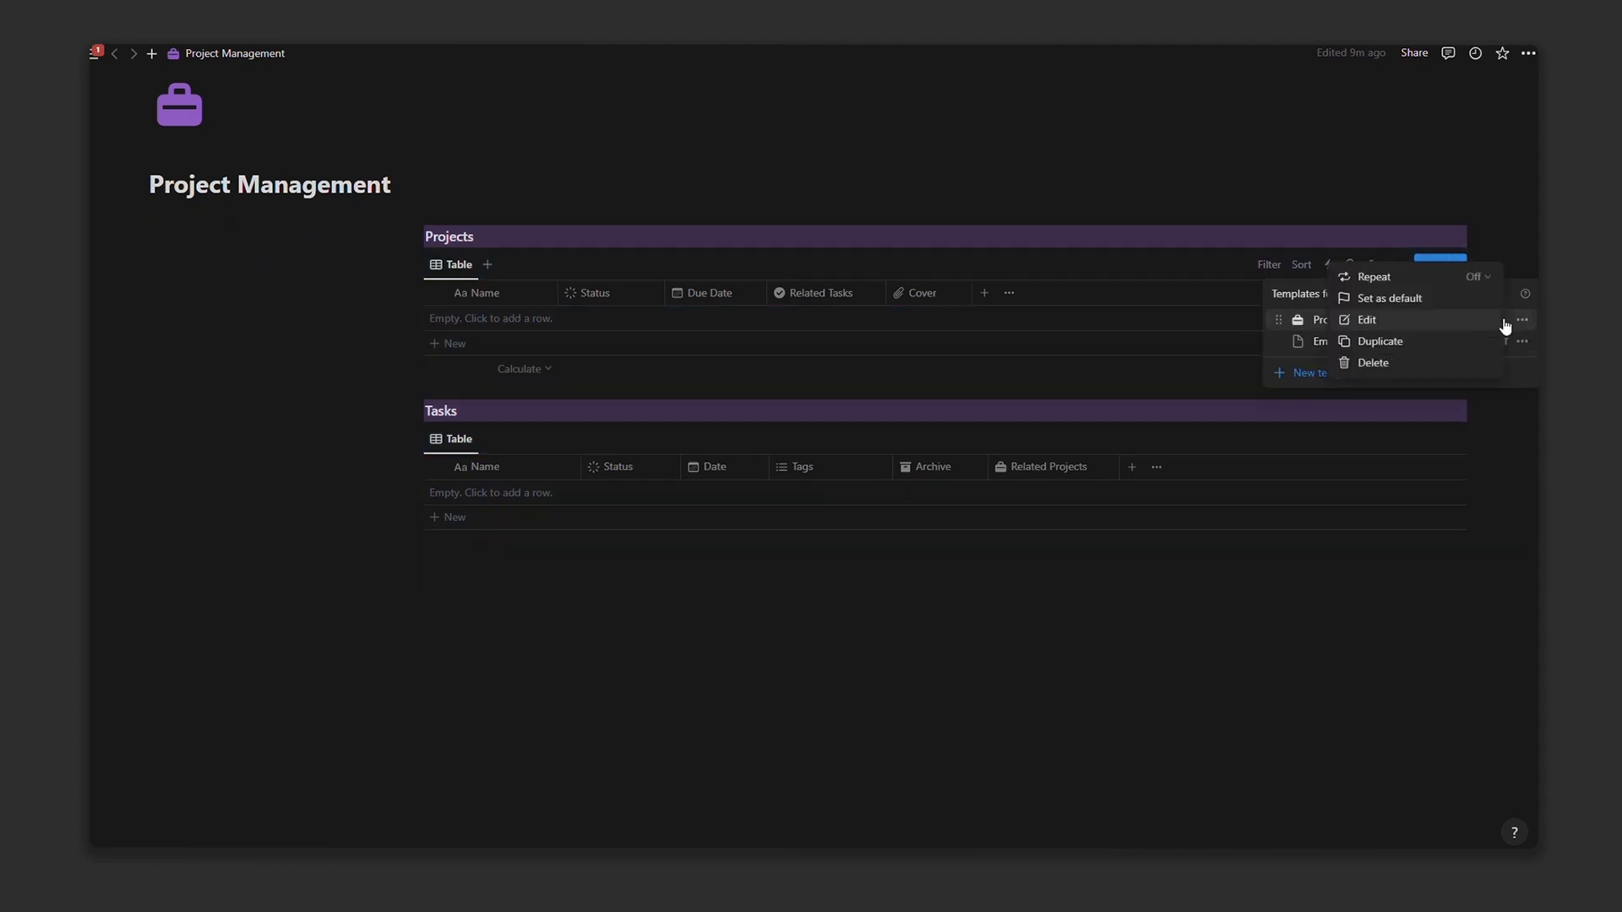
pyautogui.click(1370, 299)
pyautogui.click(818, 456)
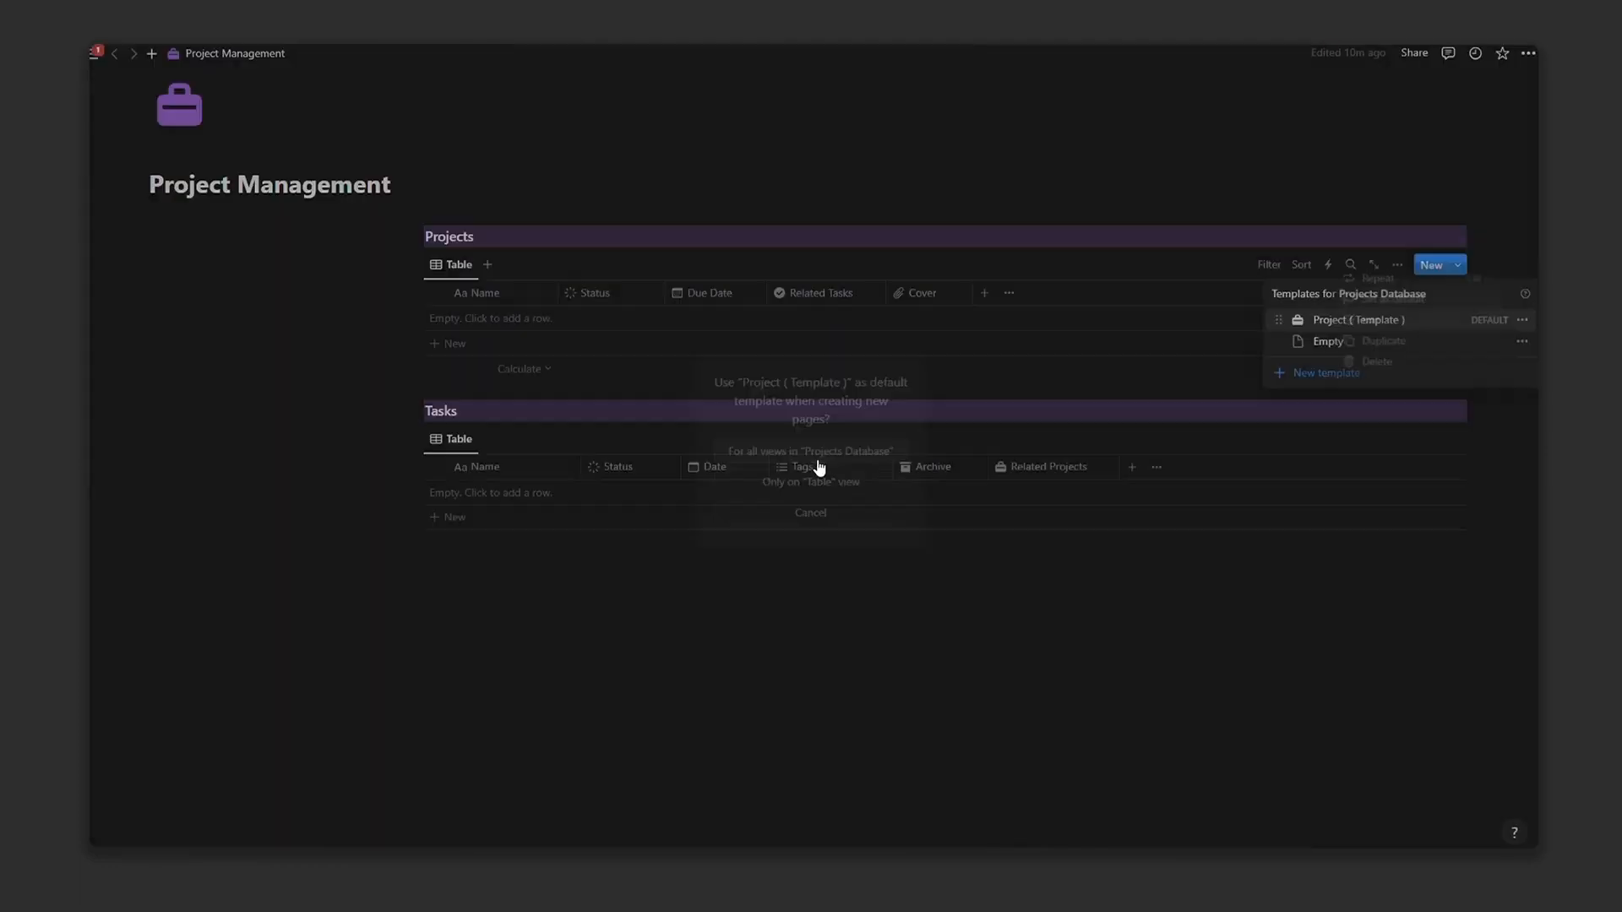
pyautogui.click(647, 662)
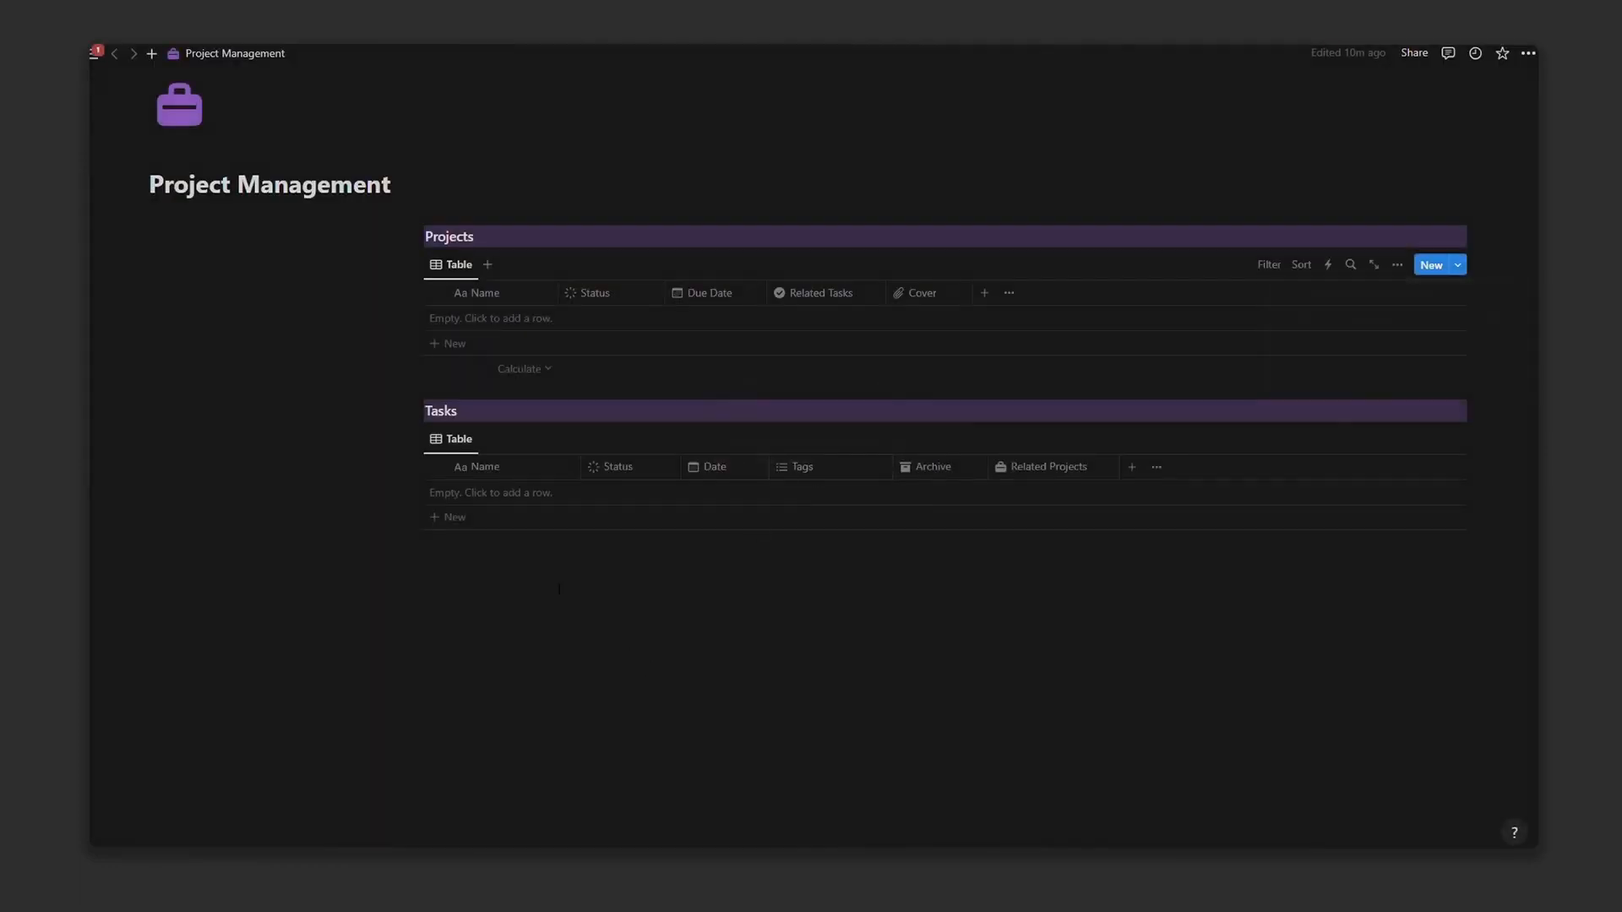
# Step: Add four project rows from the default template and open the first in side peek
pyautogui.click(490, 326)
pyautogui.click(456, 358)
pyautogui.click(454, 397)
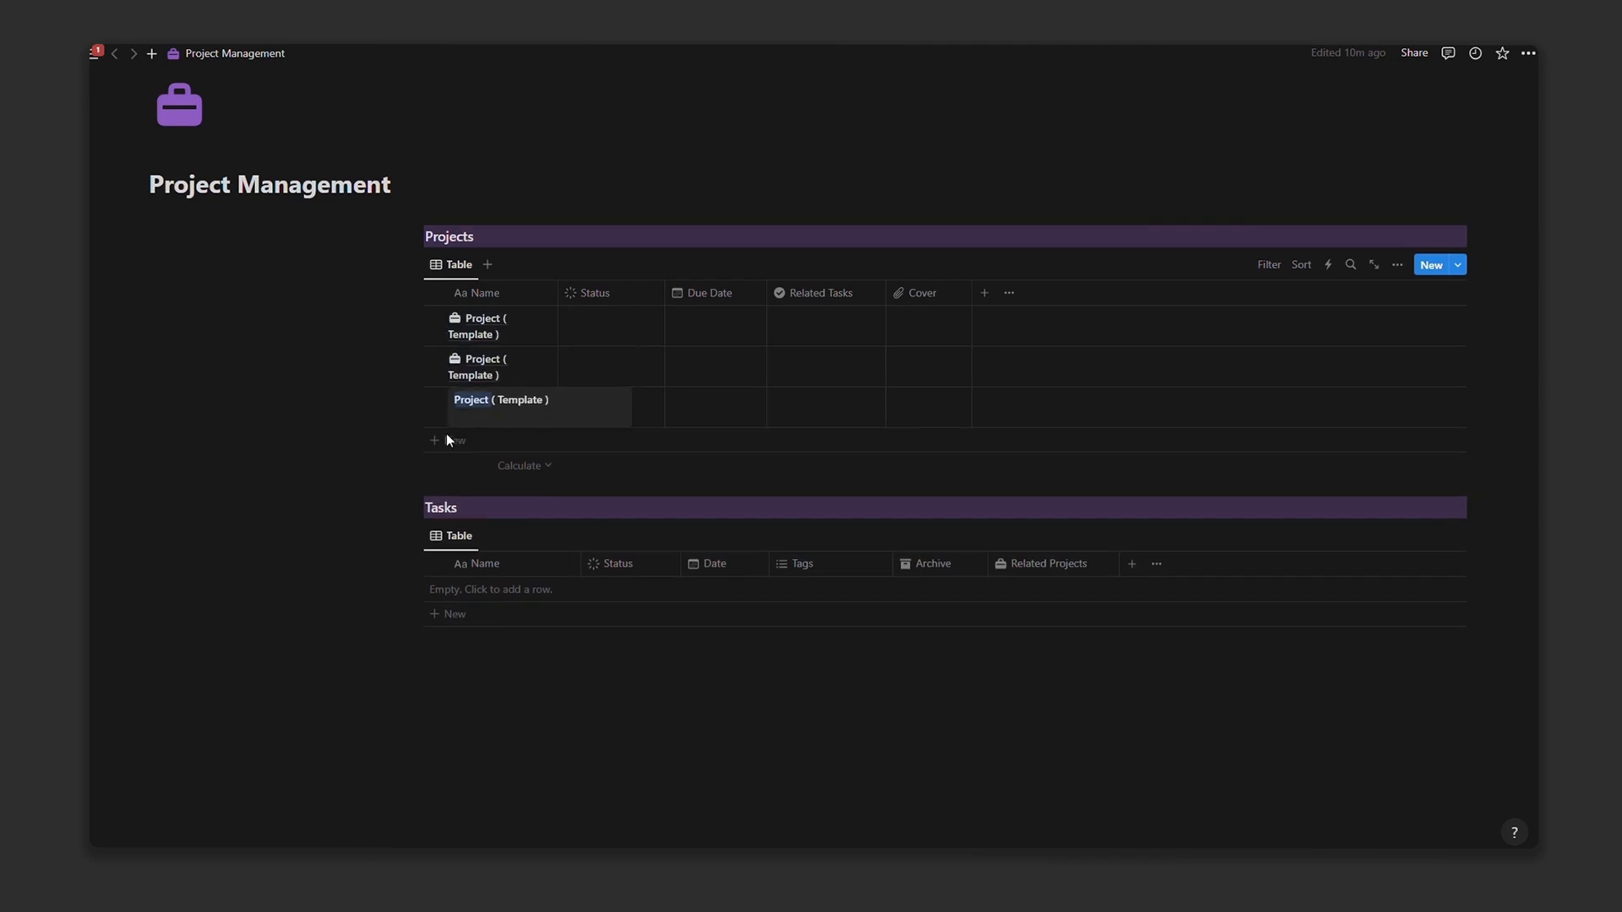
pyautogui.click(448, 437)
pyautogui.click(505, 334)
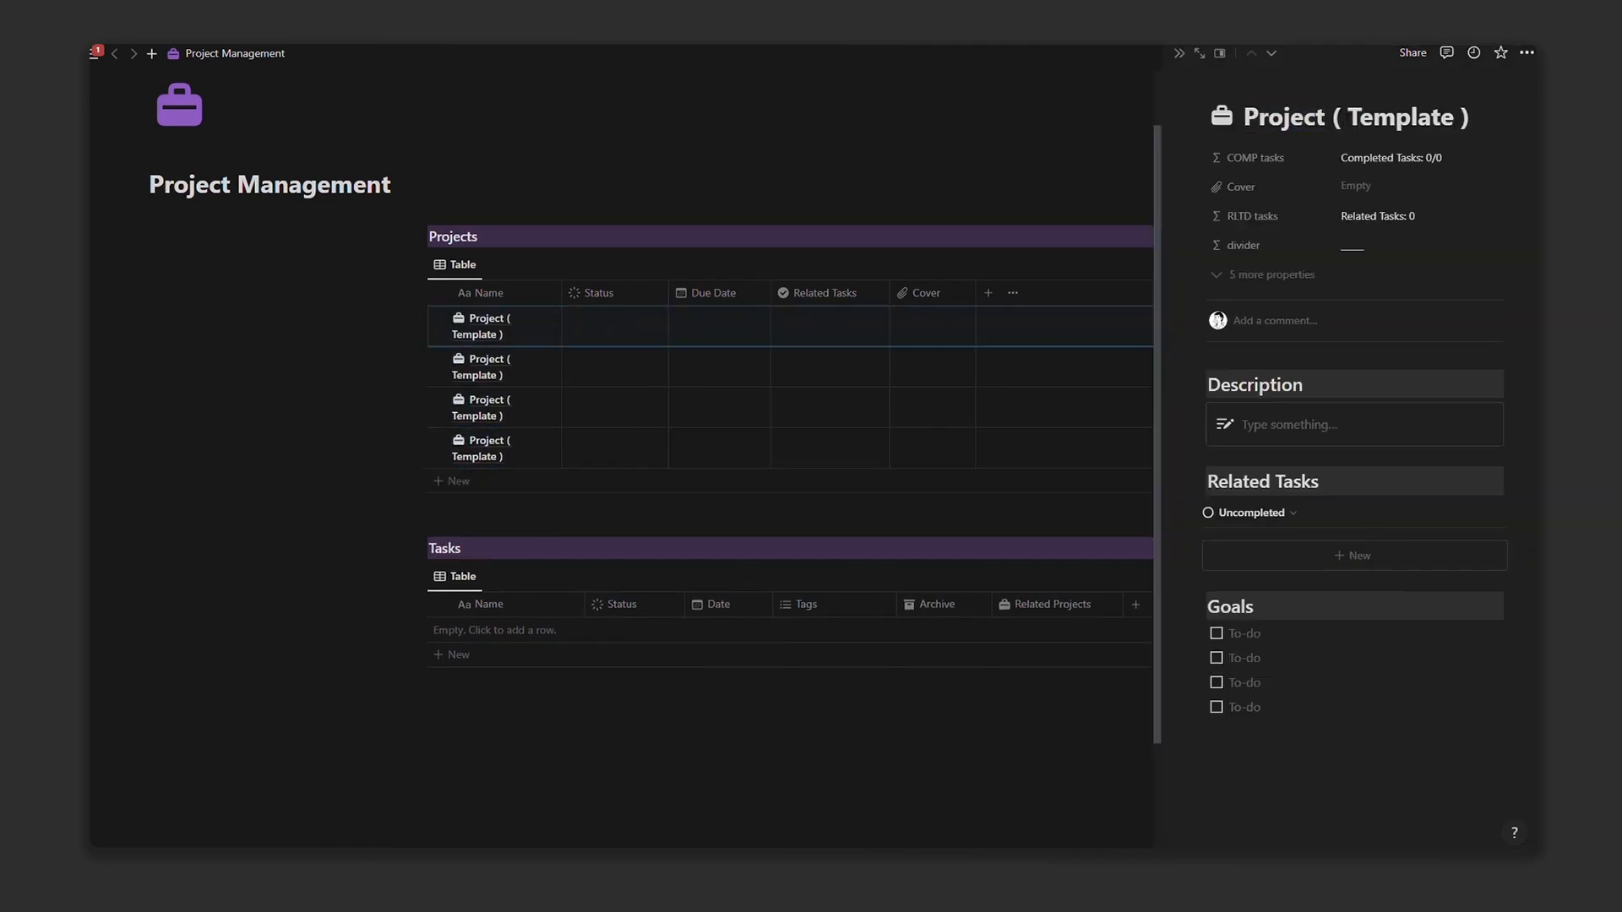
# Step: Rename the four projects Project 1 through Project 4 and widen the Name column
pyautogui.moveTo(1333, 116); pyautogui.dragTo(1470, 116)
pyautogui.write('1')
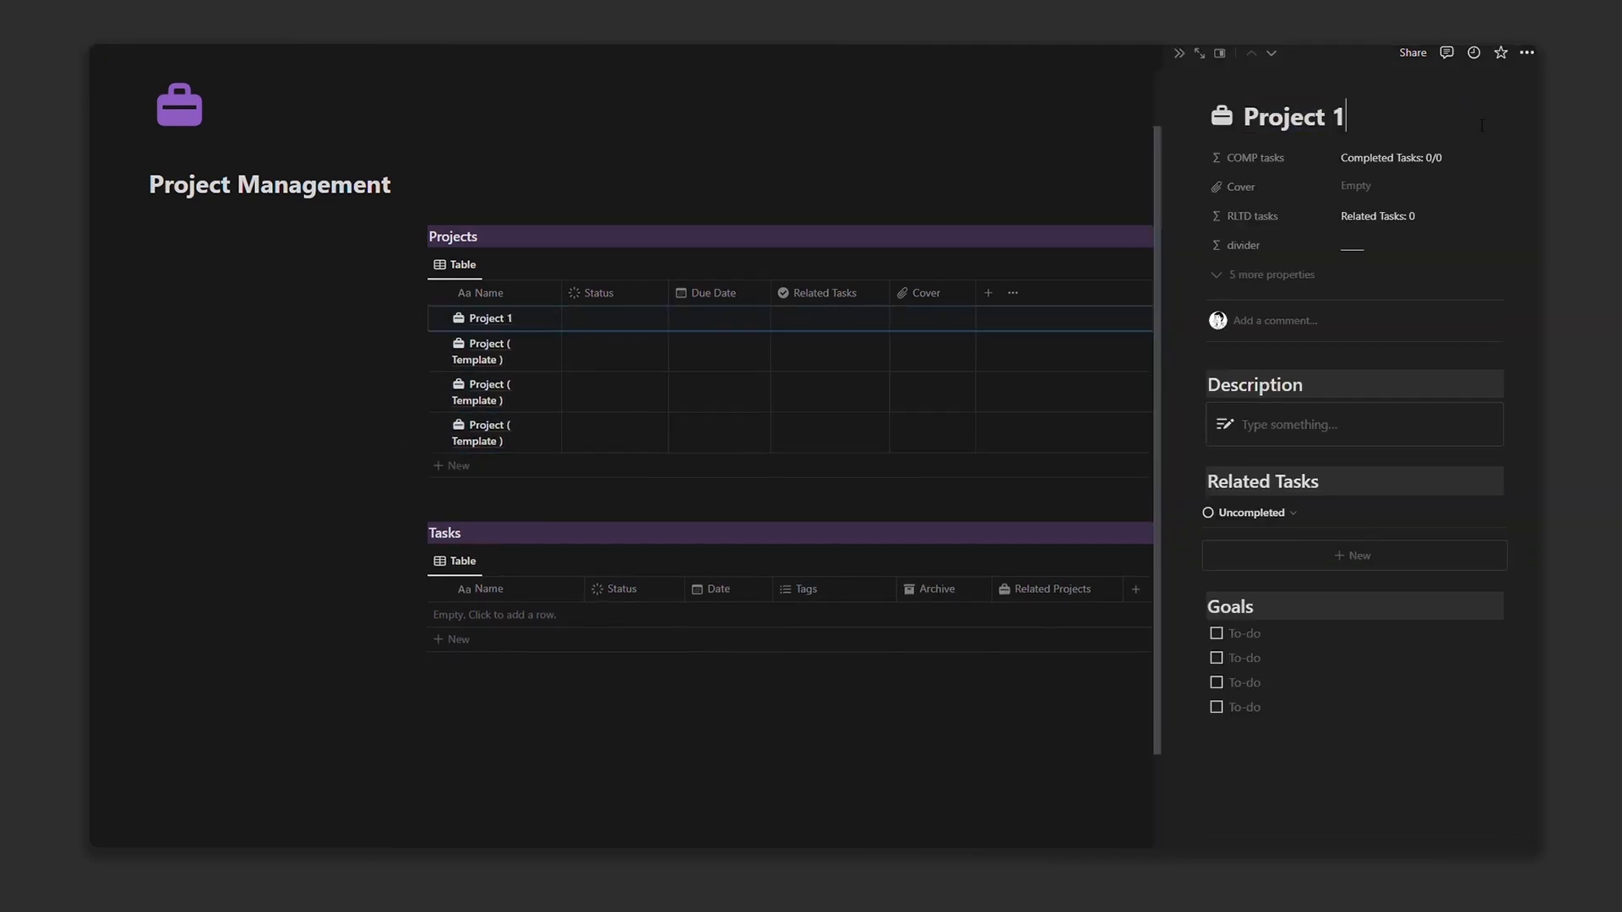
pyautogui.click(439, 344)
pyautogui.moveTo(563, 294); pyautogui.dragTo(630, 295)
pyautogui.click(510, 350)
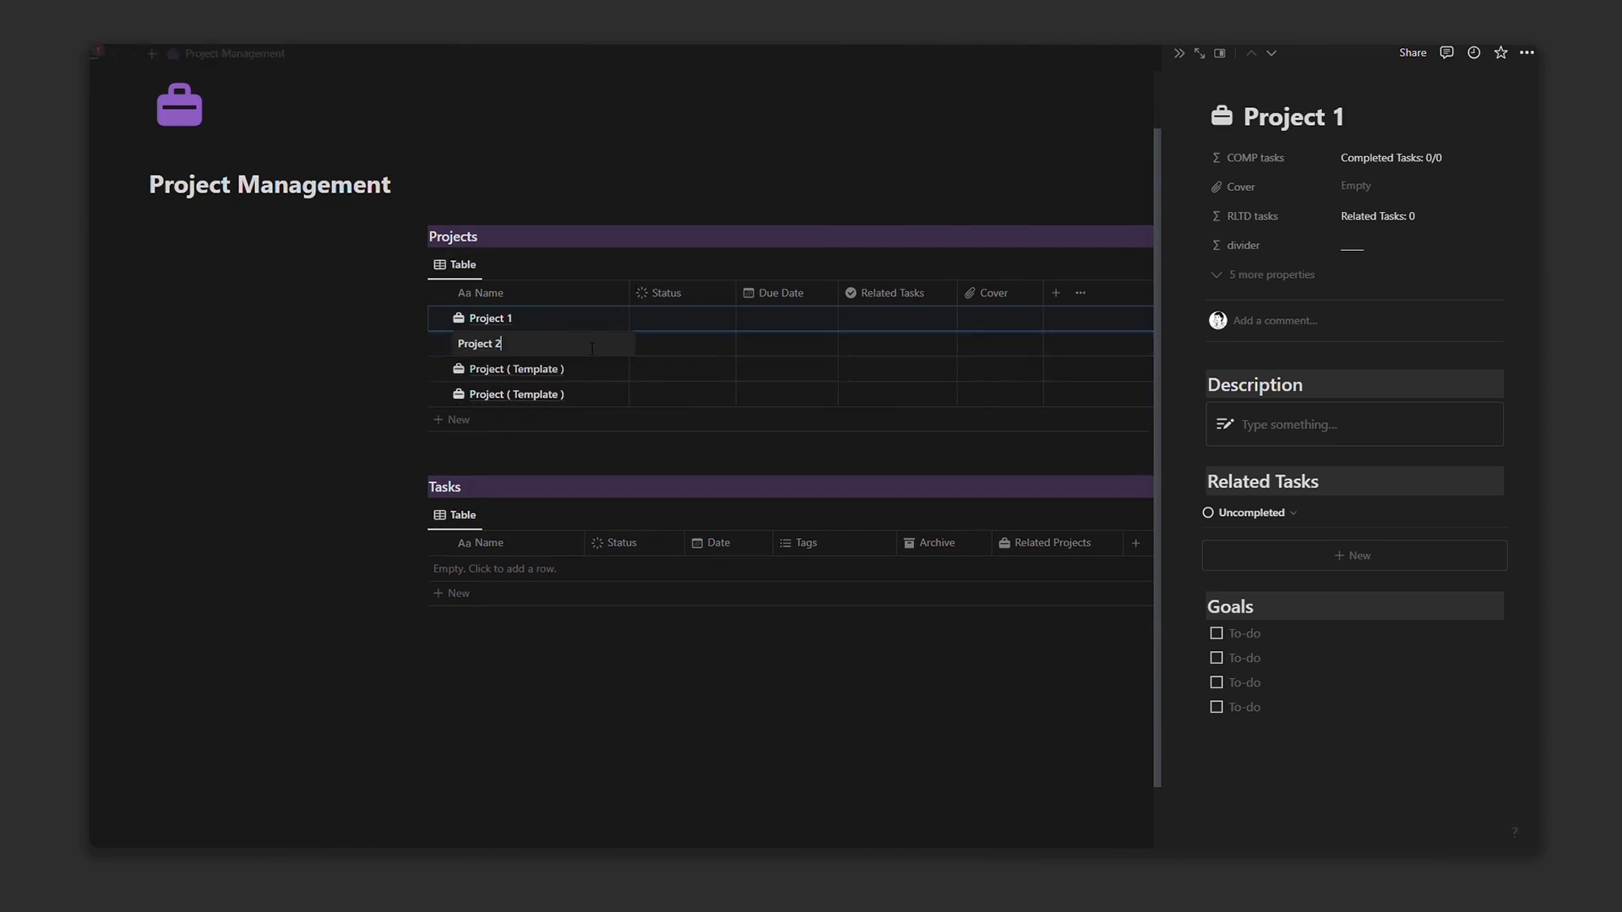
pyautogui.click(515, 369)
pyautogui.write('3')
pyautogui.click(494, 395)
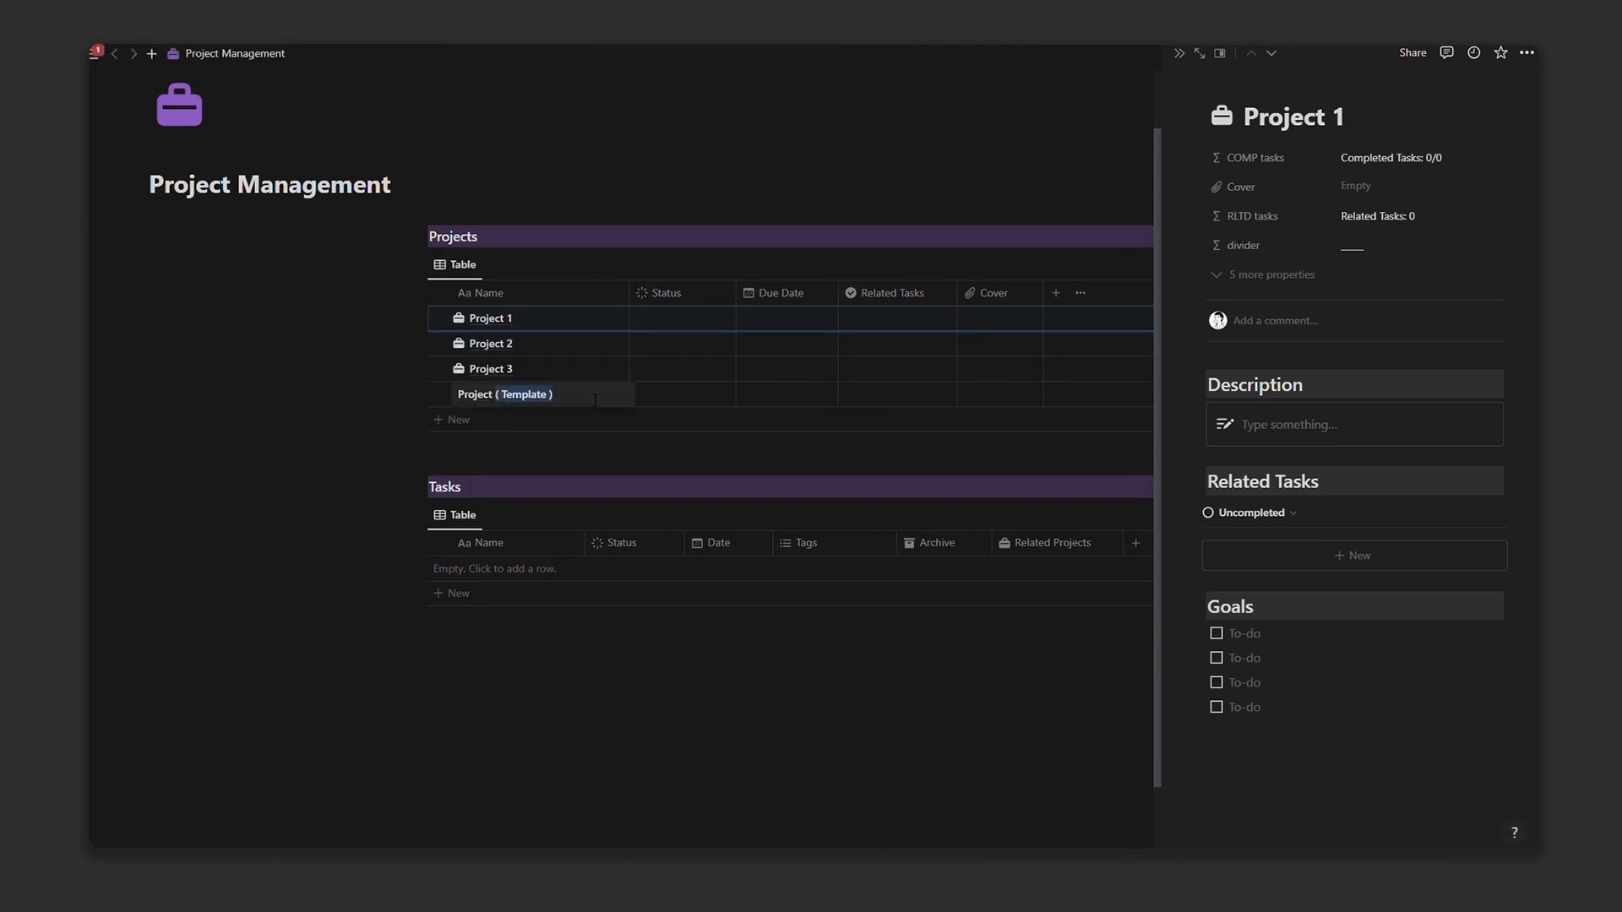
pyautogui.write('4')
pyautogui.press('Return')
# Step: Give Project 2 a tray icon, Project 3 a pencil icon and Project 4 an arrow icon
pyautogui.click(1180, 54)
pyautogui.click(456, 345)
pyautogui.click(319, 465)
pyautogui.click(454, 369)
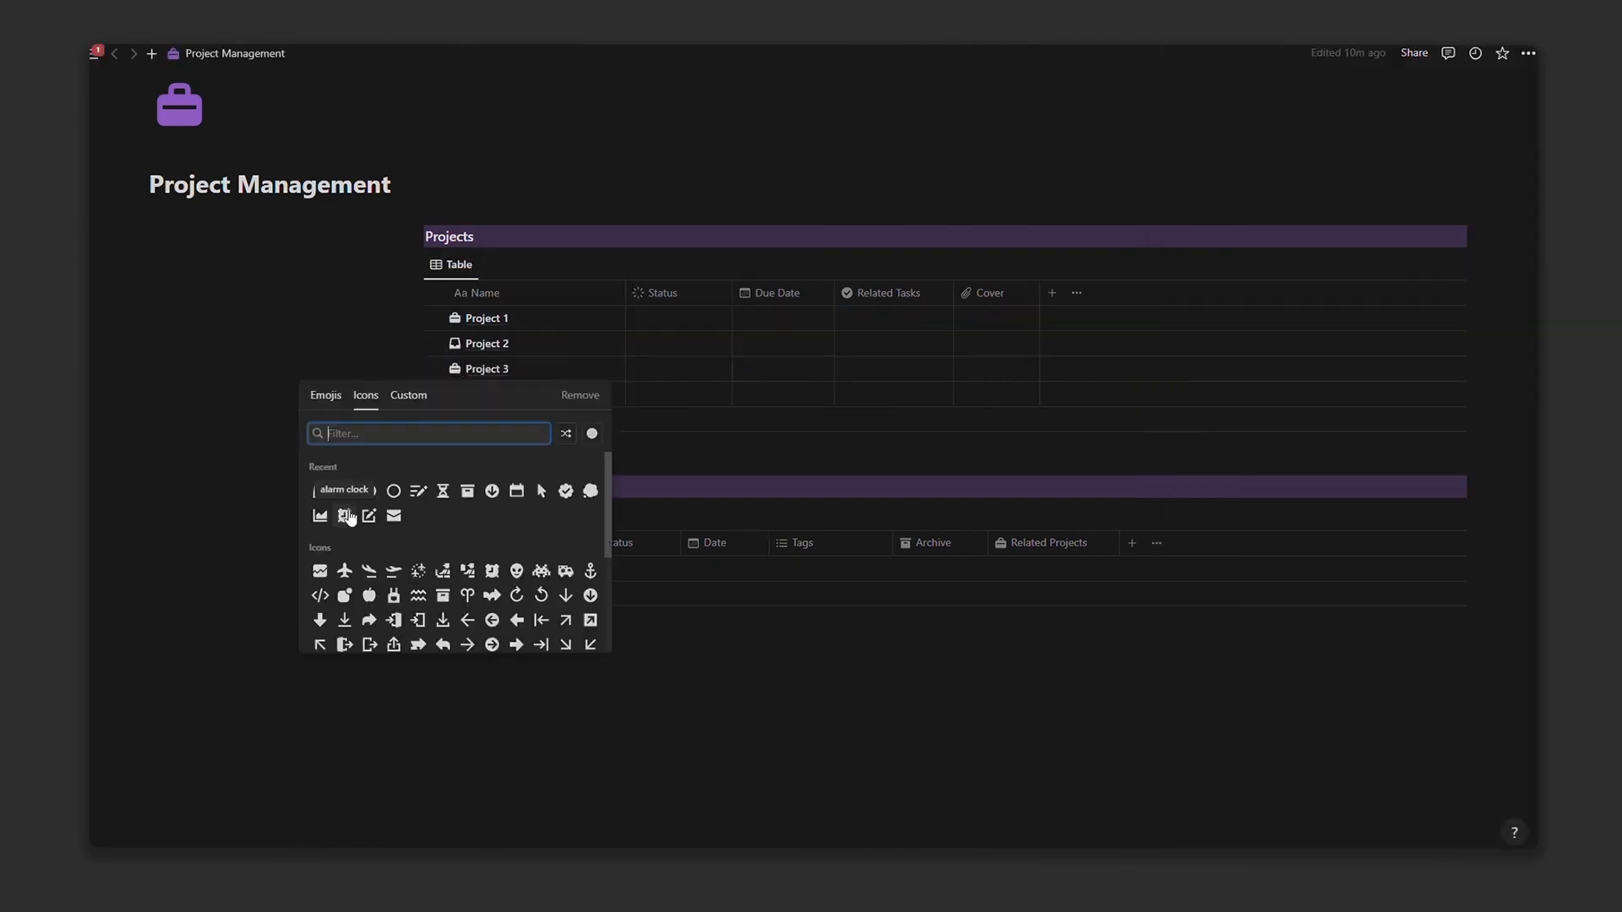
pyautogui.click(369, 516)
pyautogui.click(456, 396)
pyautogui.click(542, 517)
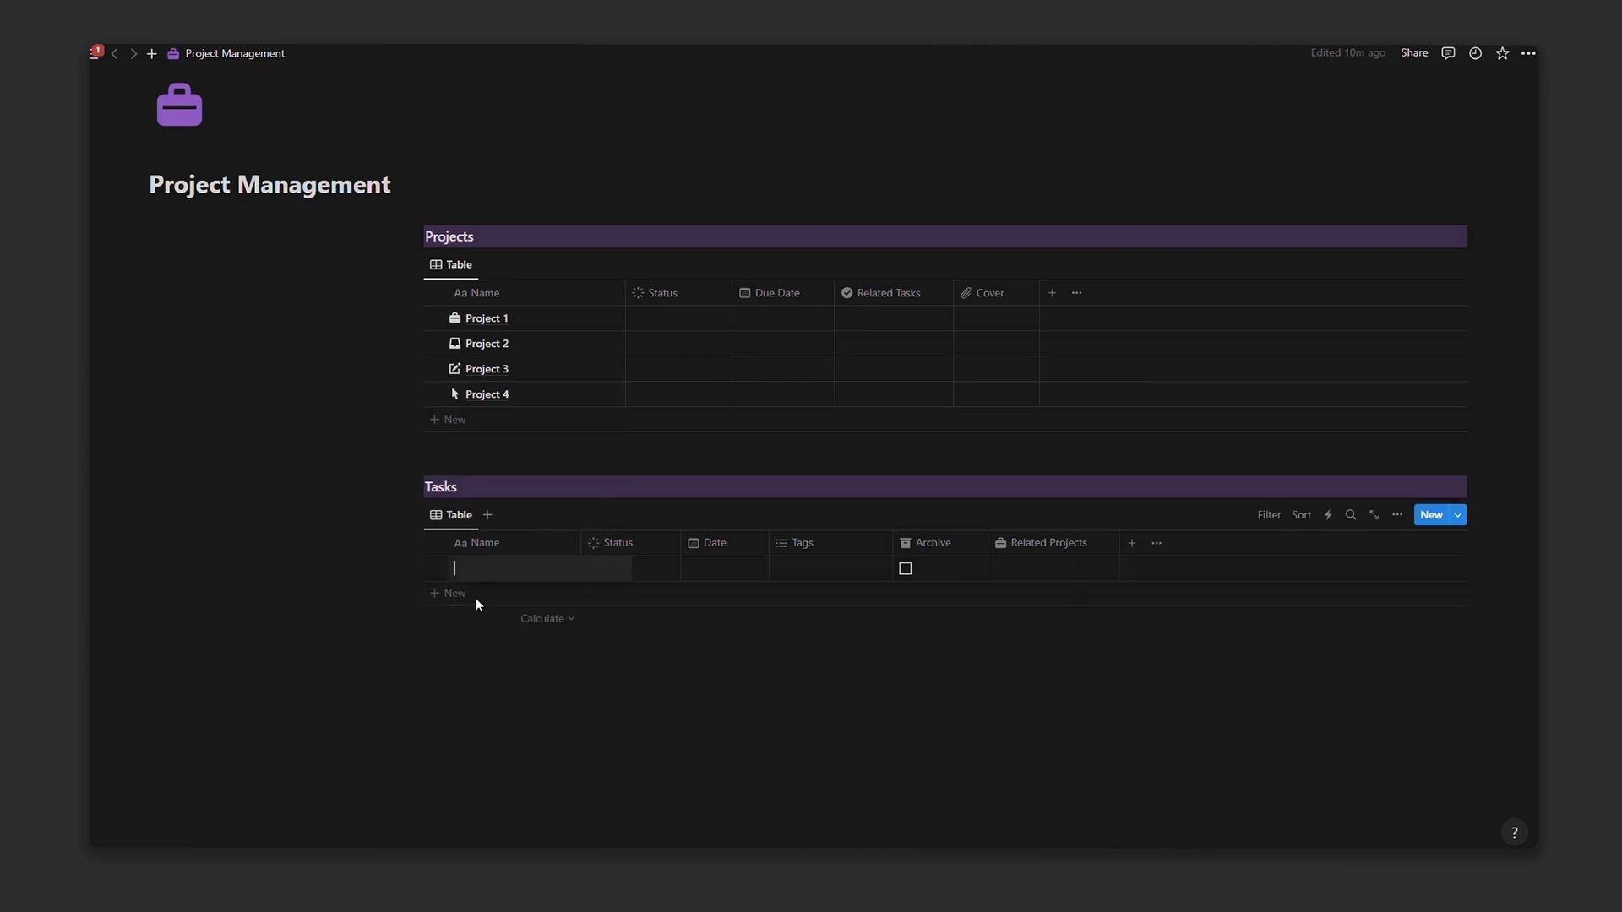
# Step: Add empty rows to the Tasks table
pyautogui.click(476, 604)
pyautogui.click(465, 620)
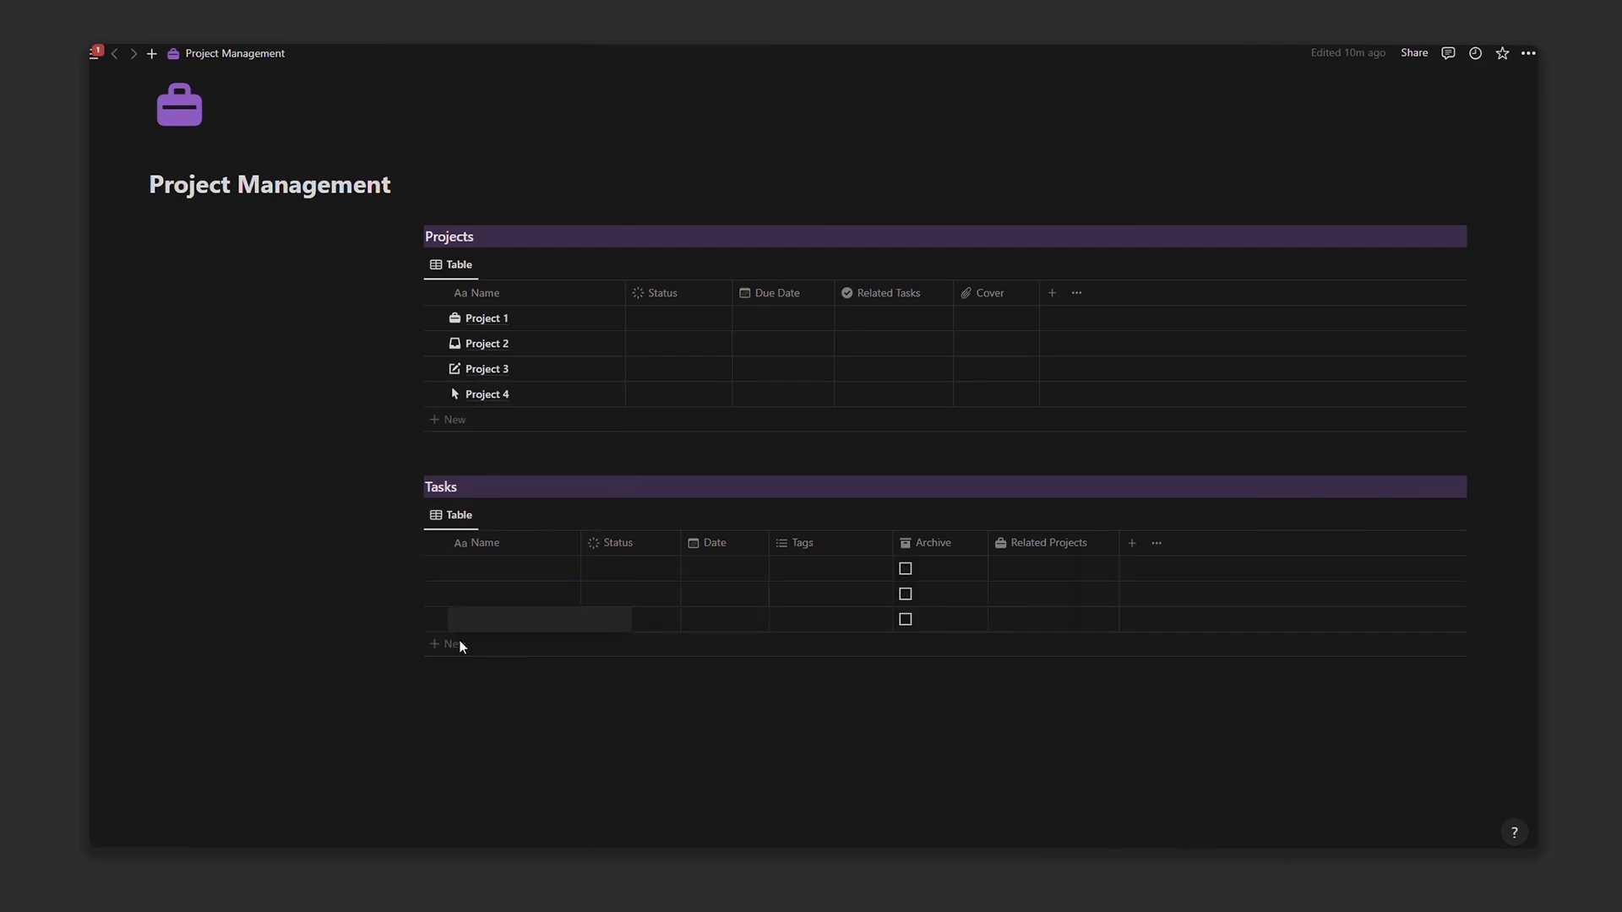
pyautogui.click(461, 647)
pyautogui.click(456, 669)
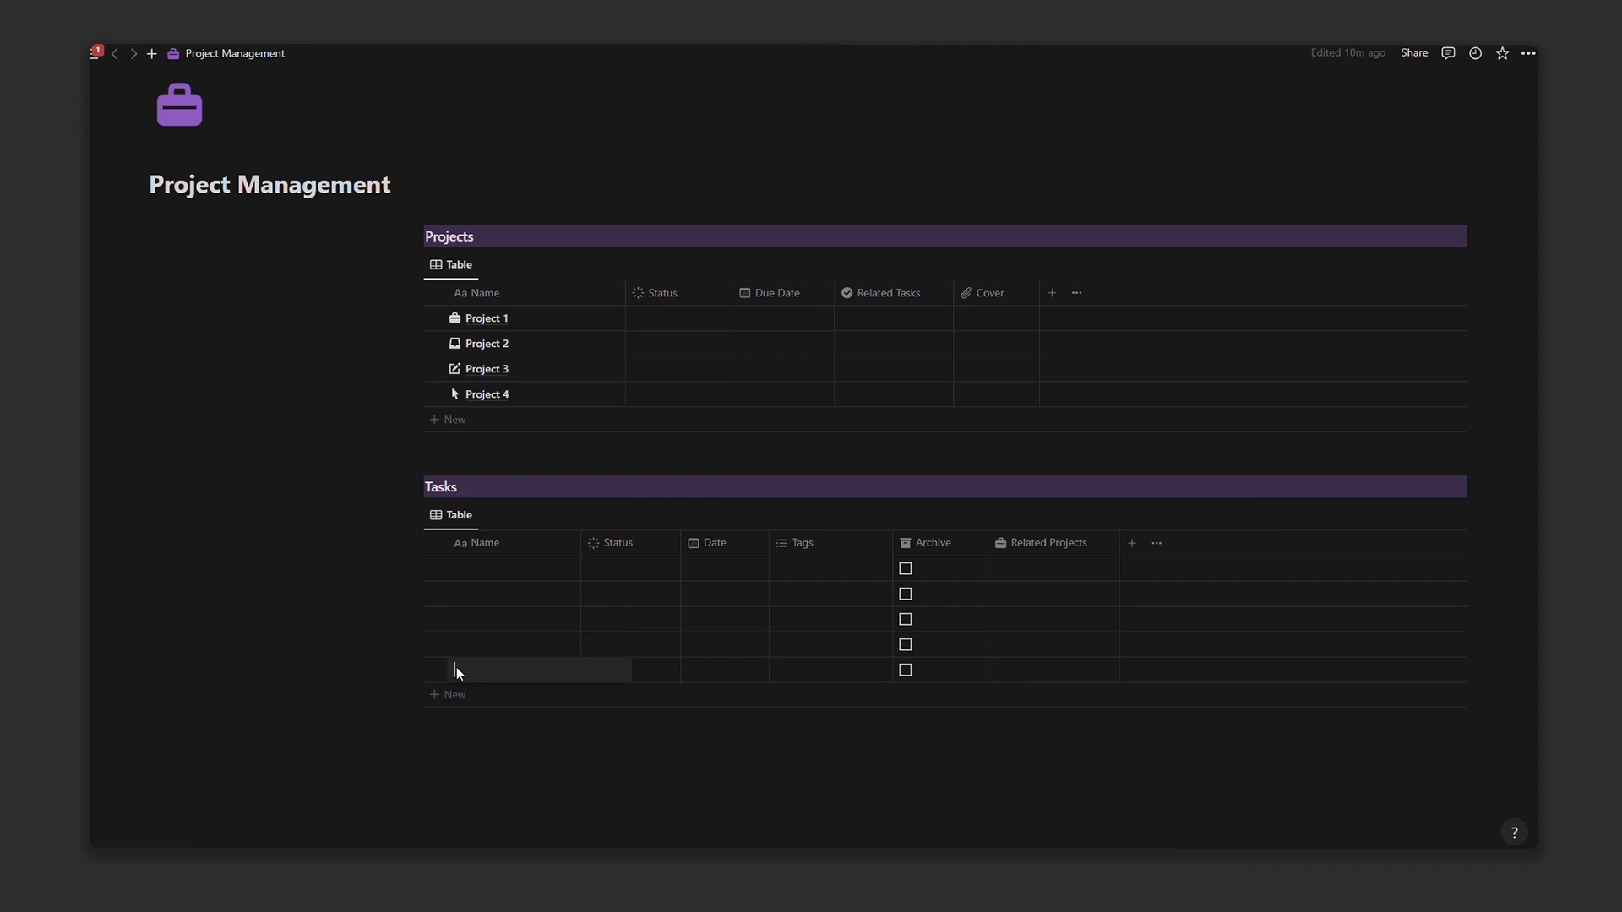
pyautogui.click(936, 555)
pyautogui.click(463, 577)
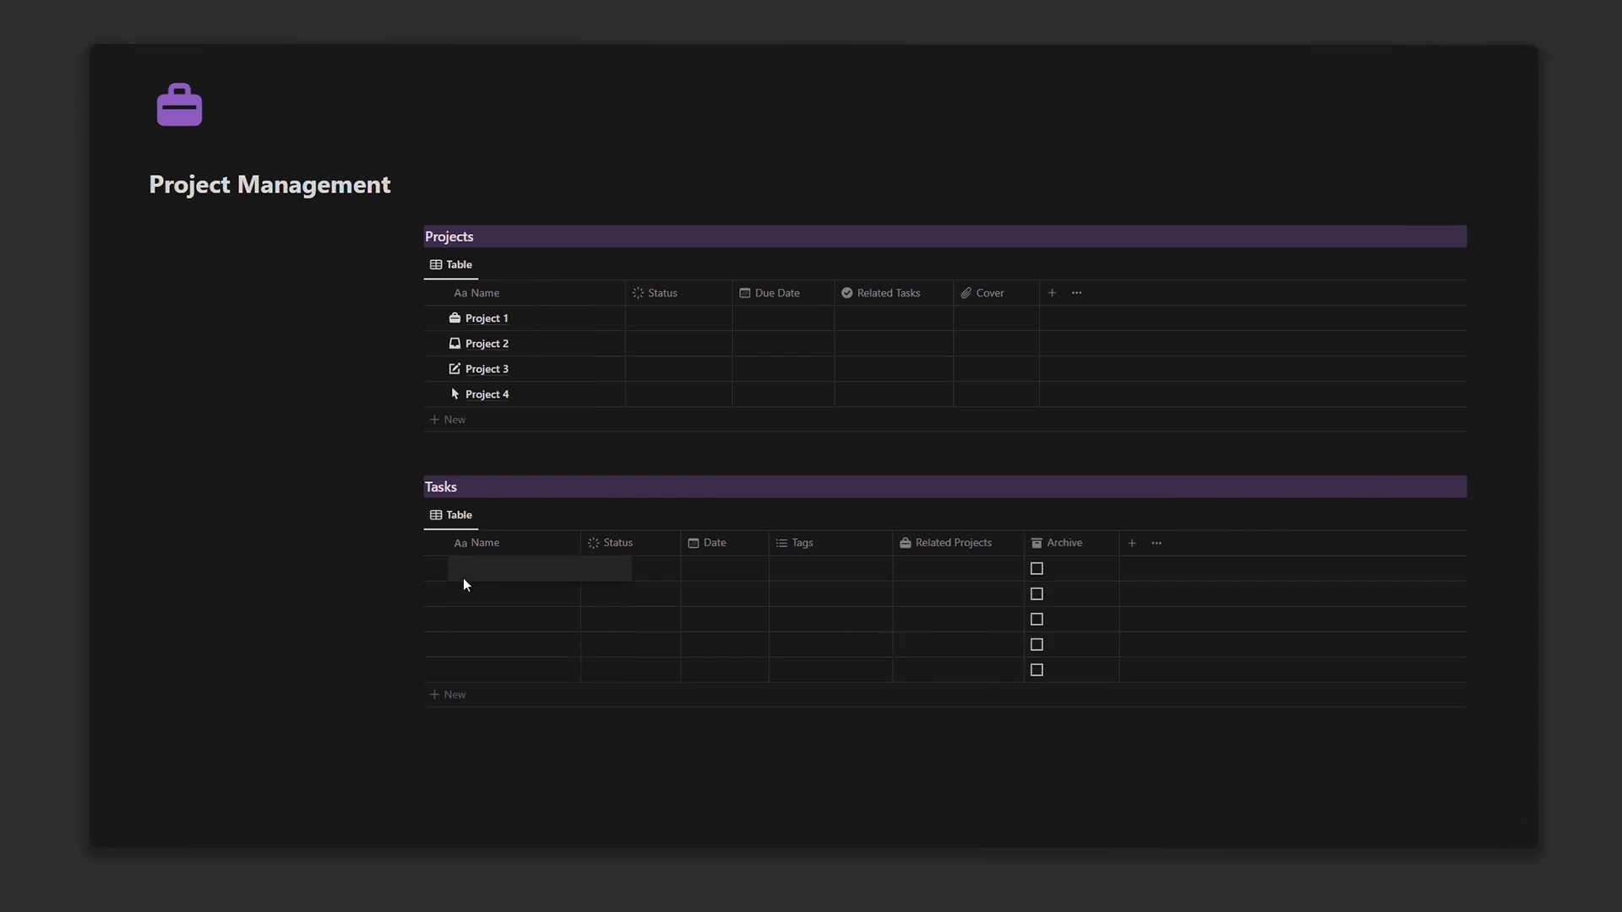
pyautogui.press('Escape')
# Step: Name the task rows Task 1, Task 2, Task 3, Task 4 and Task 5
pyautogui.click(489, 577)
pyautogui.write('Task 1')
pyautogui.click(488, 593)
pyautogui.write('Task 2')
pyautogui.click(477, 621)
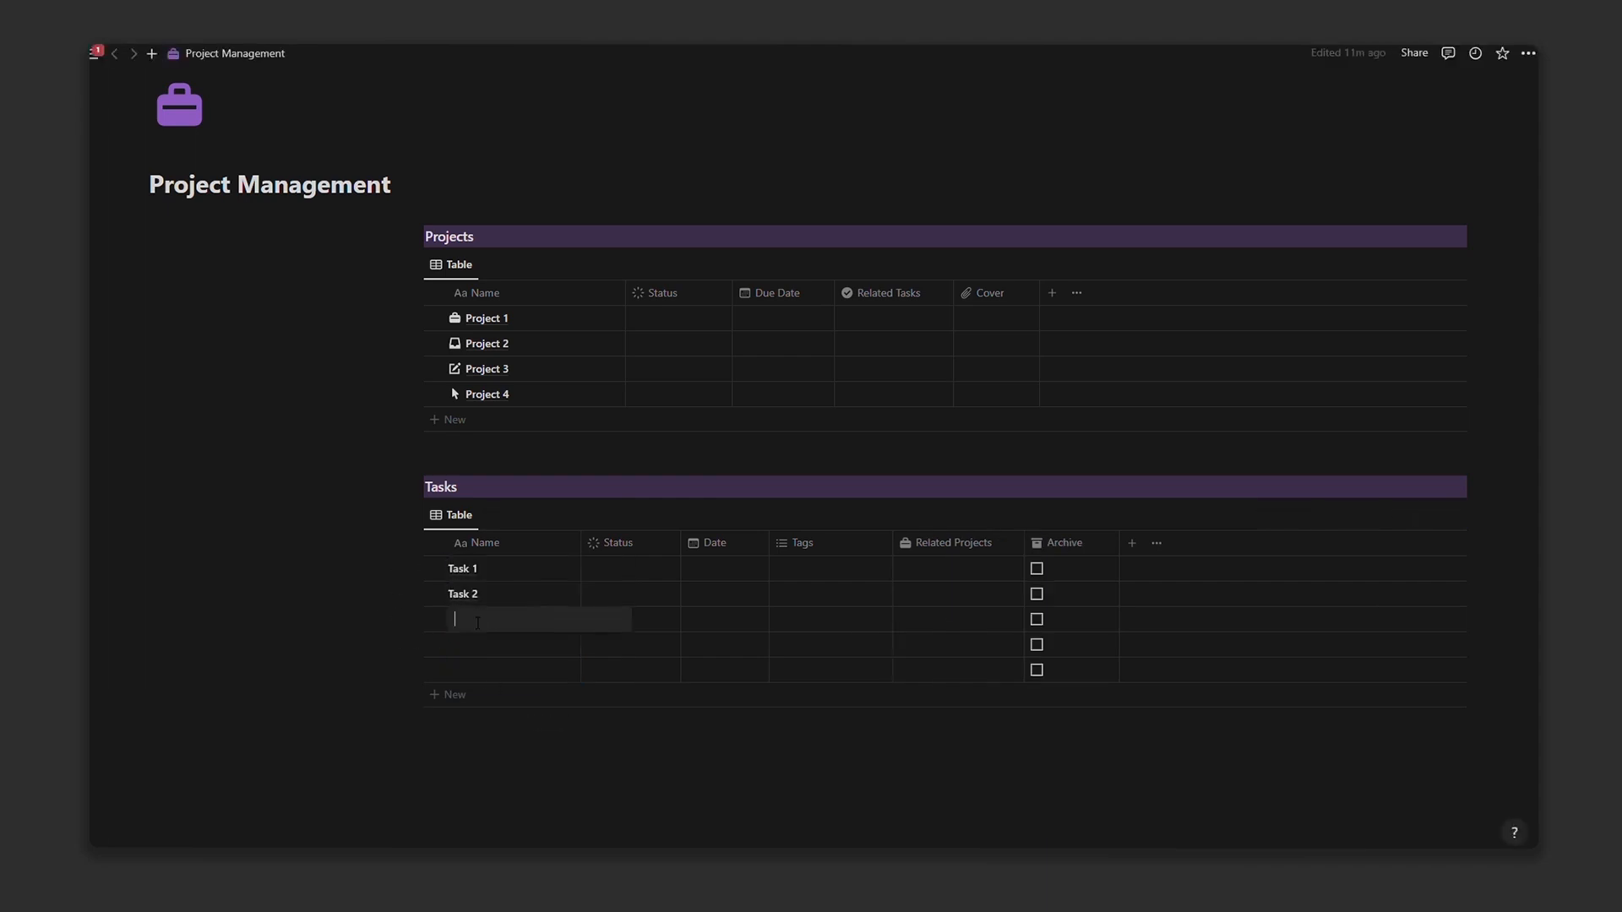
pyautogui.write('Task 3')
pyautogui.click(474, 637)
pyautogui.write('Task 4')
pyautogui.click(478, 672)
pyautogui.write('Task 5')
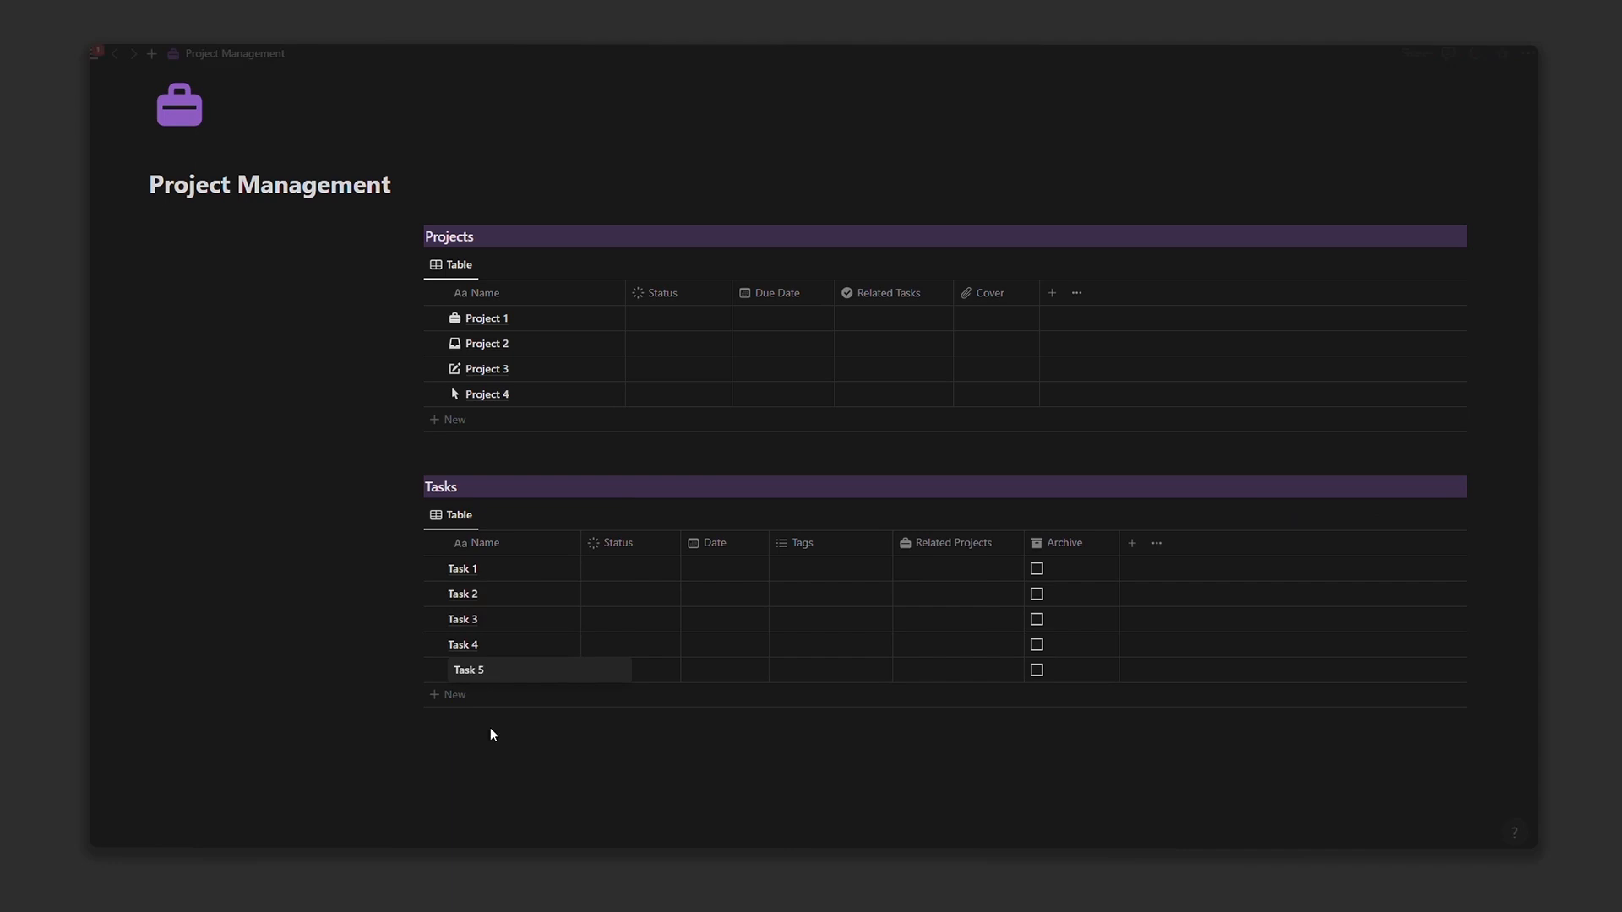
pyautogui.click(491, 730)
# Step: Give all five tasks a checkmark icon from the icon set
pyautogui.click(434, 544)
pyautogui.click(851, 514)
pyautogui.click(888, 578)
pyautogui.click(760, 534)
pyautogui.scroll(-5, 730, 747)
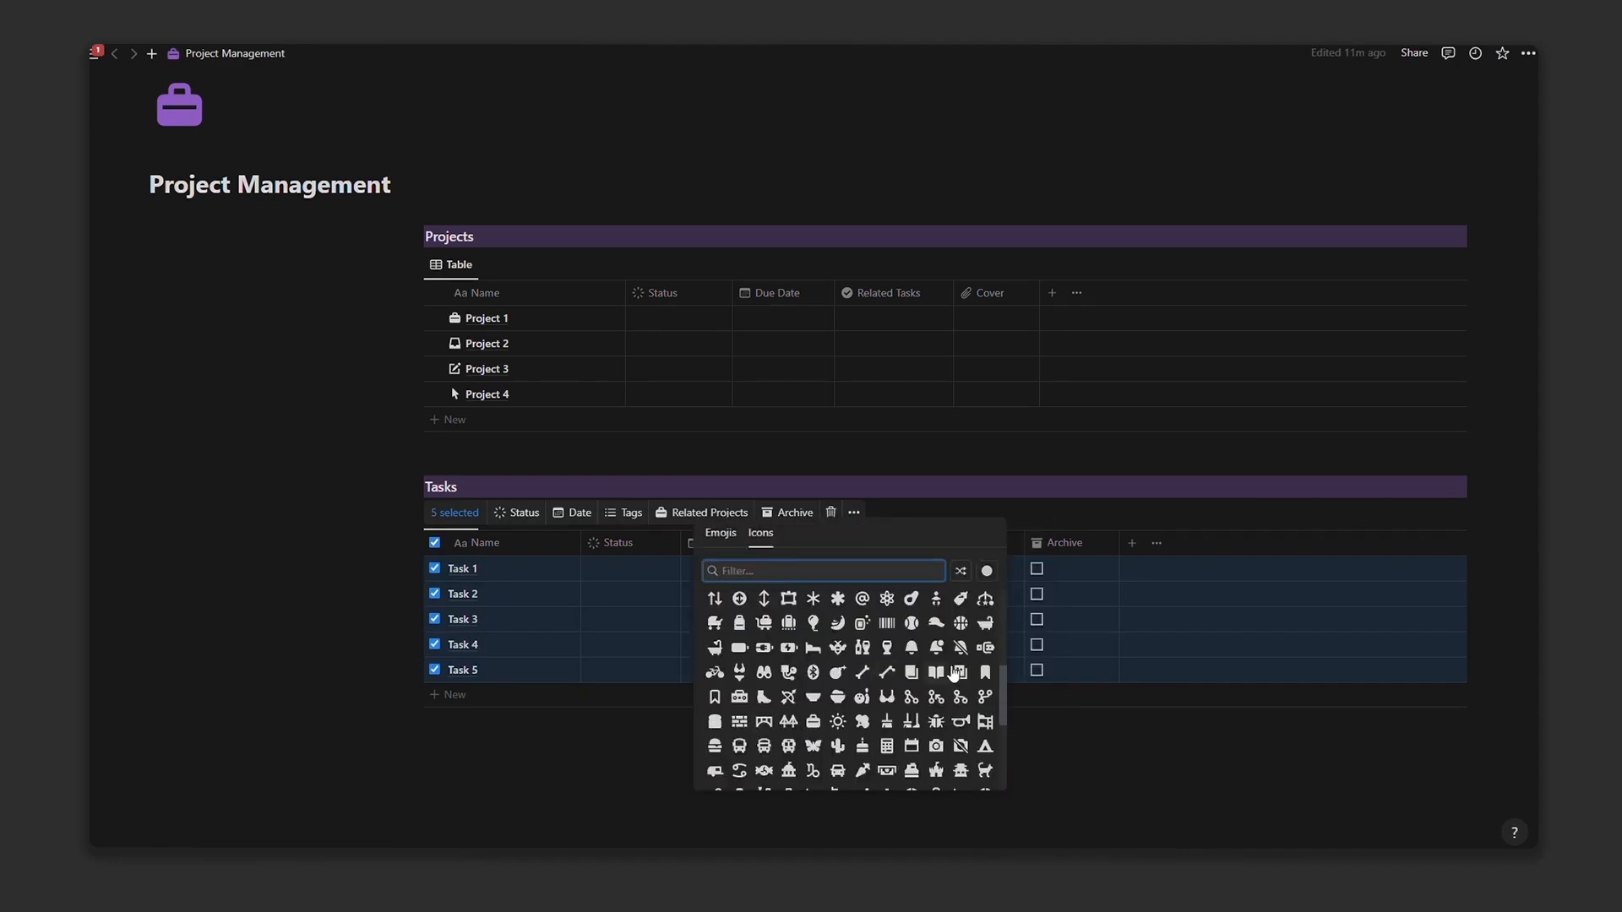
pyautogui.scroll(-2, 954, 674)
pyautogui.click(770, 745)
pyautogui.scroll(-2, 934, 399)
# Step: Set Tasks 1–2 to Not started, Tasks 3–4 to In progress and Task 5 to Done
pyautogui.click(935, 397)
pyautogui.click(578, 569)
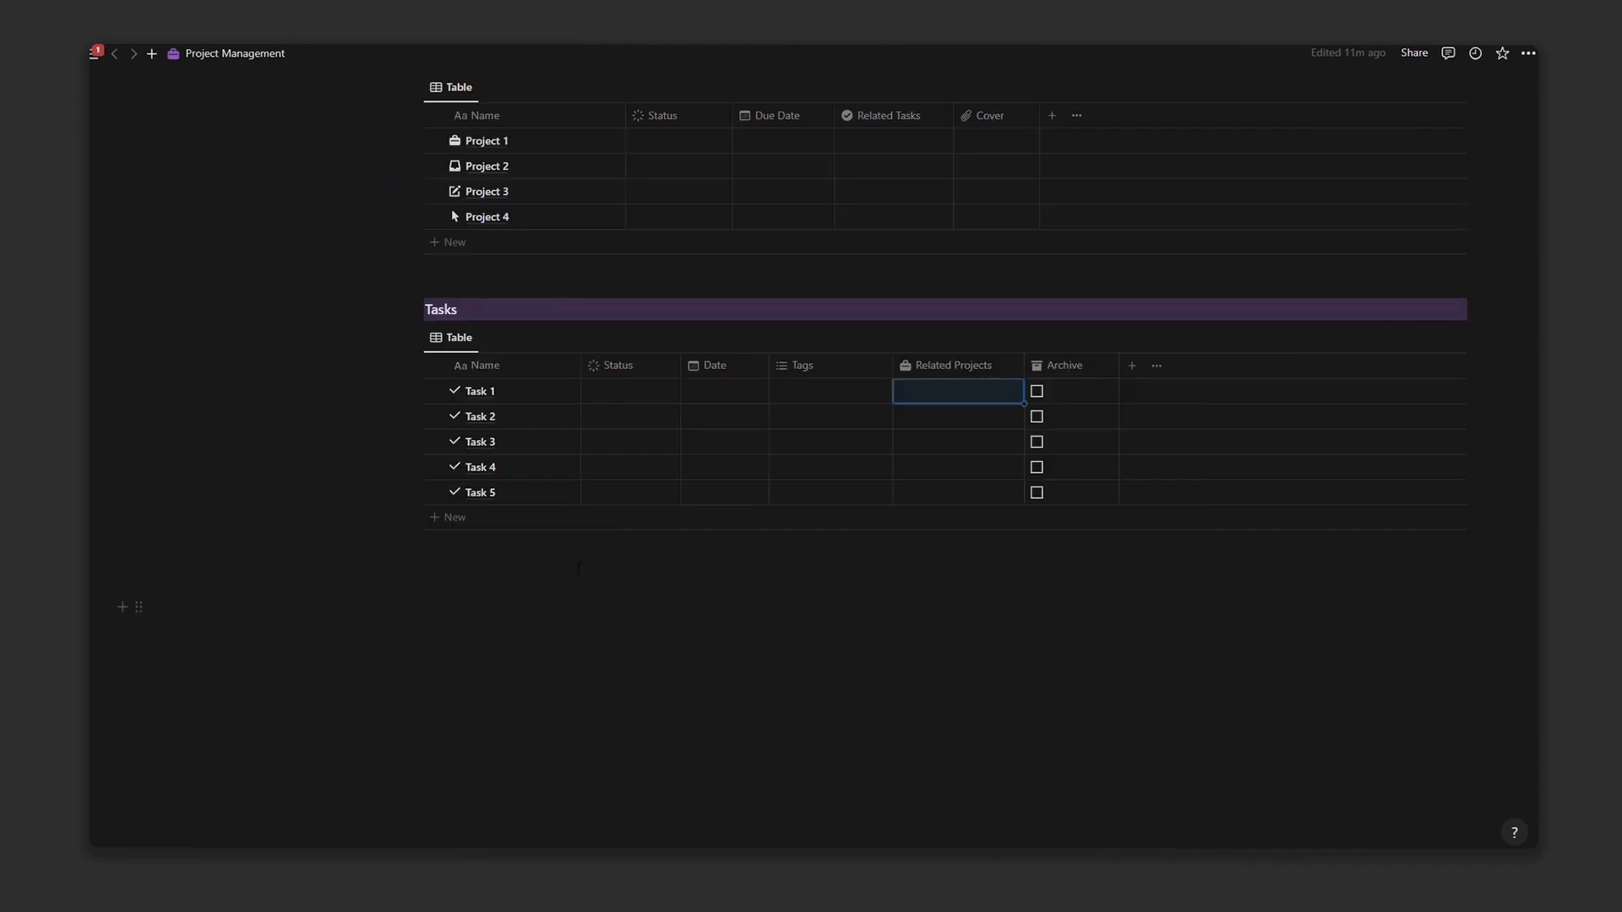
pyautogui.click(629, 391)
pyautogui.click(637, 440)
pyautogui.click(630, 416)
pyautogui.click(620, 467)
pyautogui.click(617, 442)
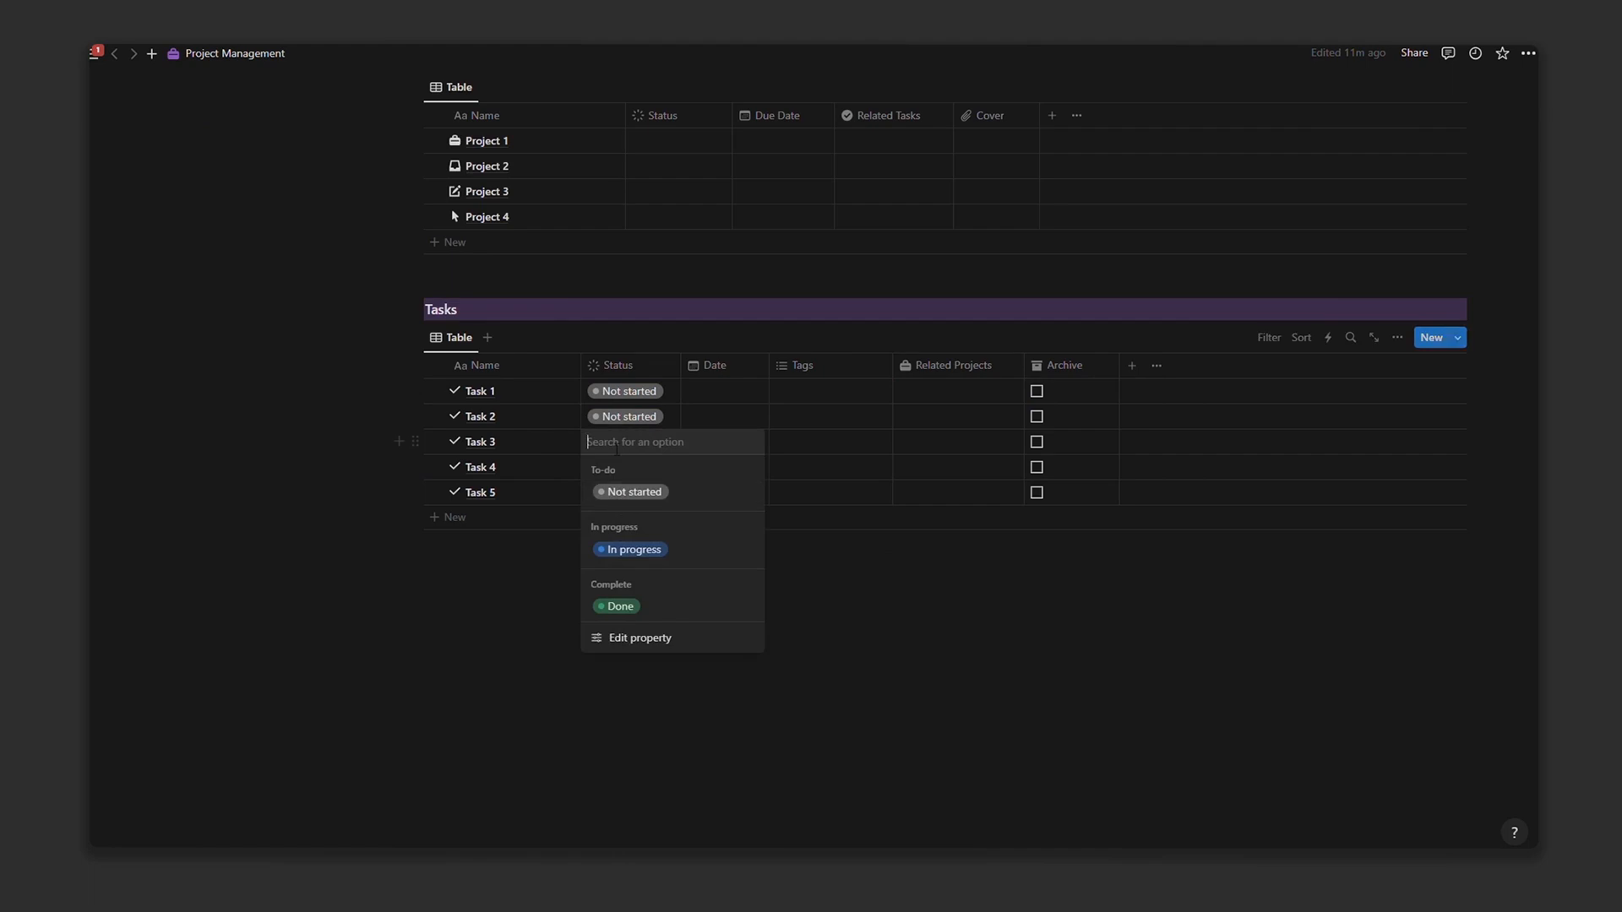
pyautogui.click(632, 550)
pyautogui.click(630, 467)
pyautogui.click(632, 575)
pyautogui.click(623, 493)
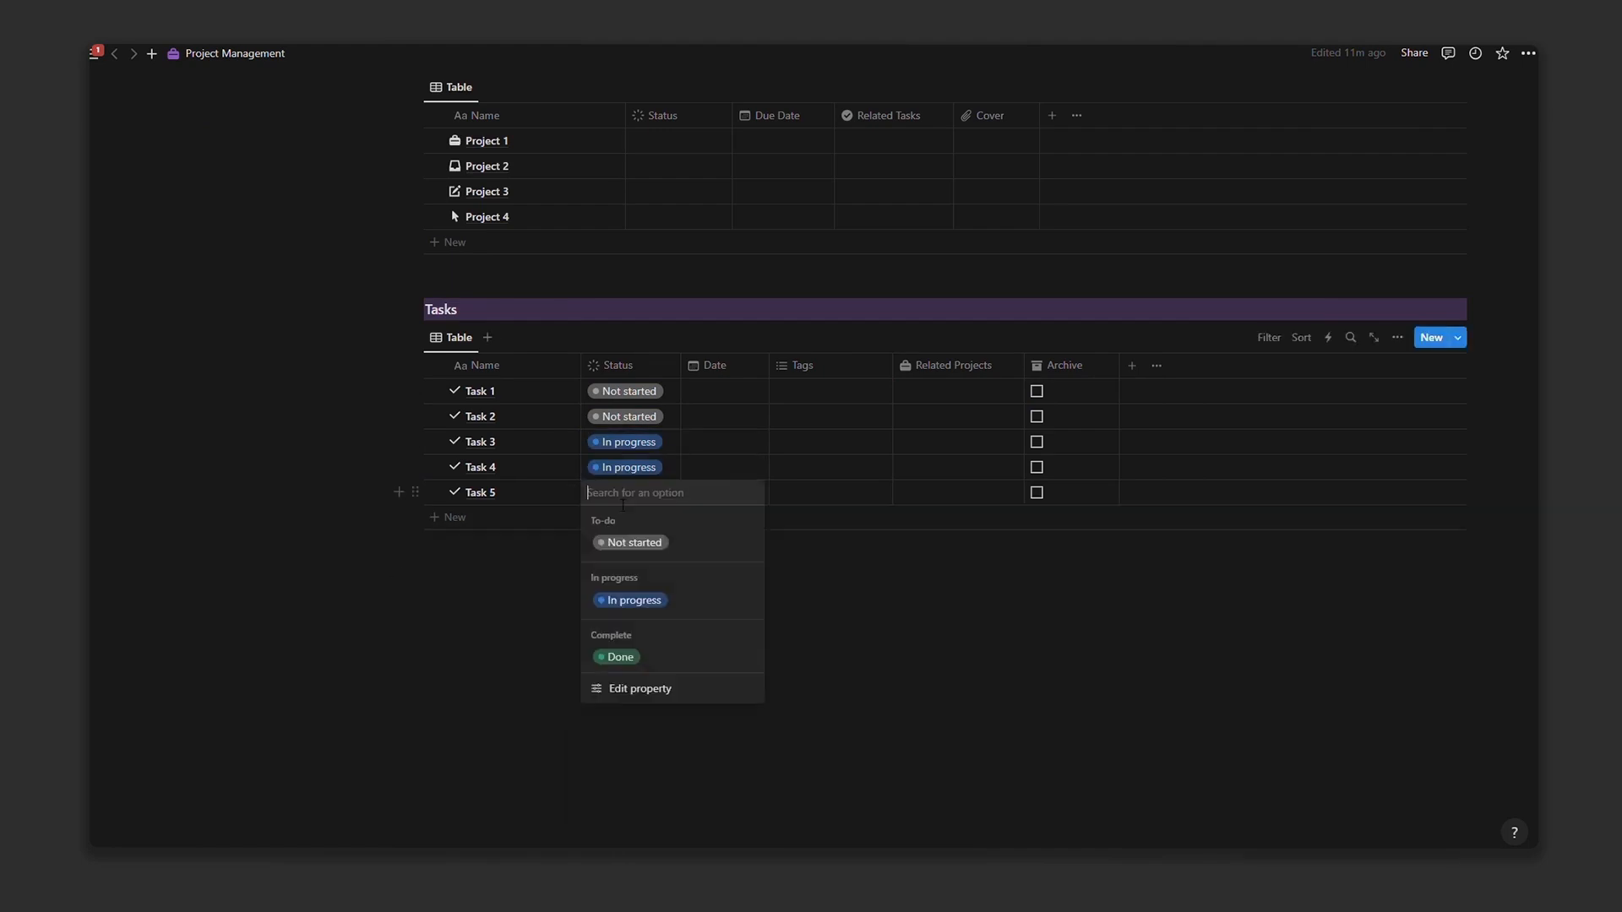
pyautogui.click(620, 656)
pyautogui.click(955, 391)
# Step: Link Task 1 to Project 1, Task 2 to Project 2, Task 3 to Project 4, Task 4 to Projects 1 and 3, Task 5 to Project 4
pyautogui.click(953, 438)
pyautogui.press('Escape')
pyautogui.click(943, 418)
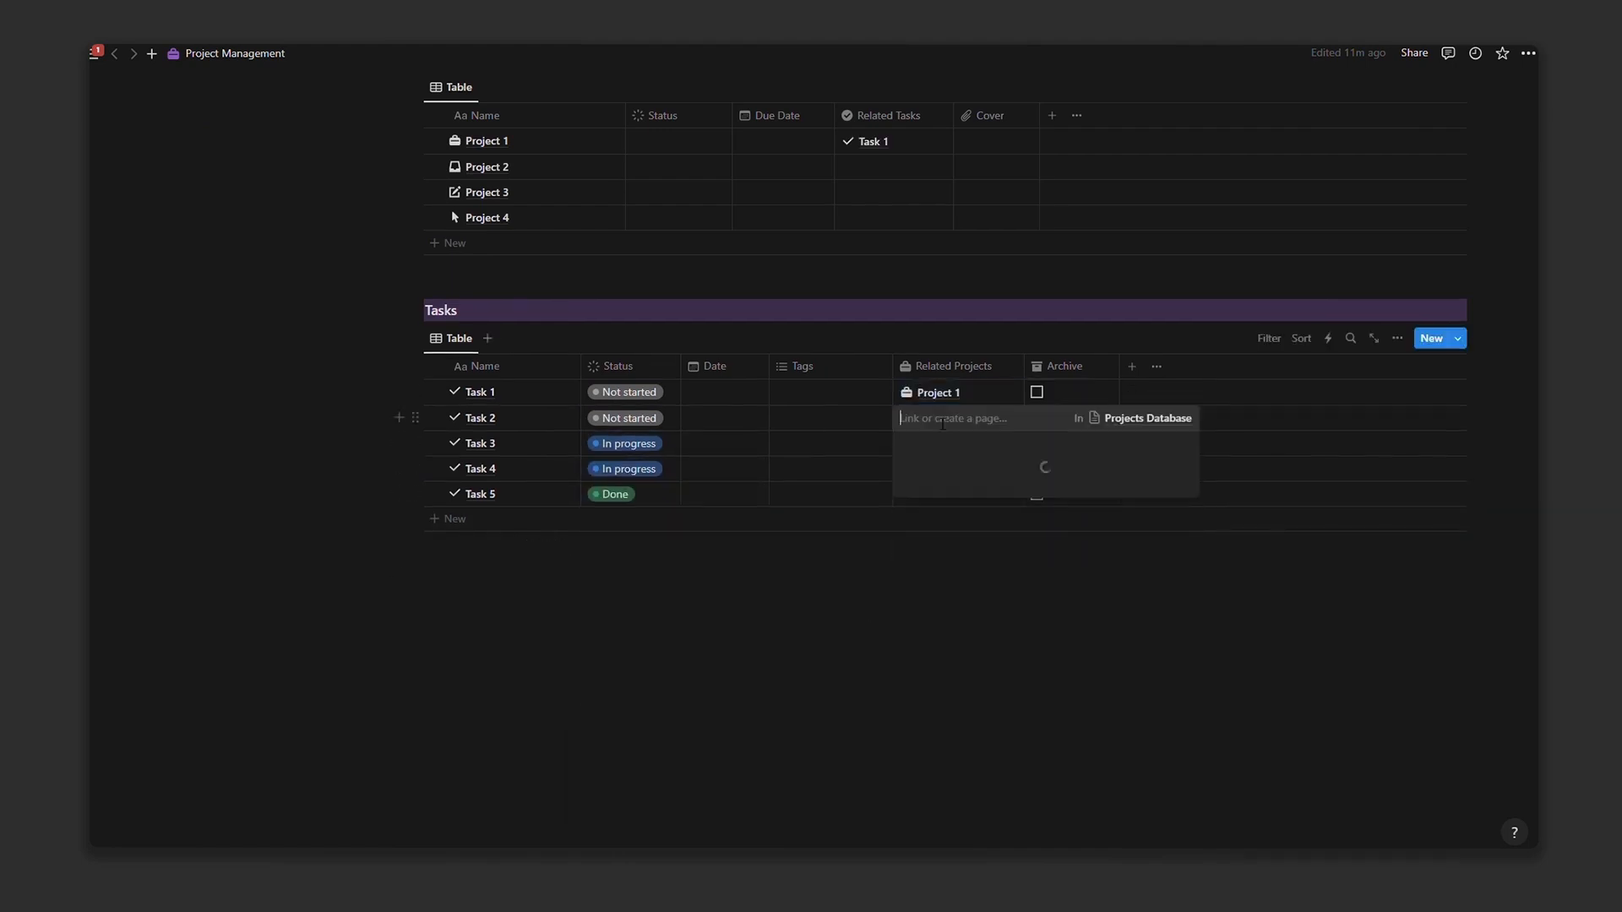
pyautogui.click(948, 523)
pyautogui.press('Escape')
pyautogui.click(934, 445)
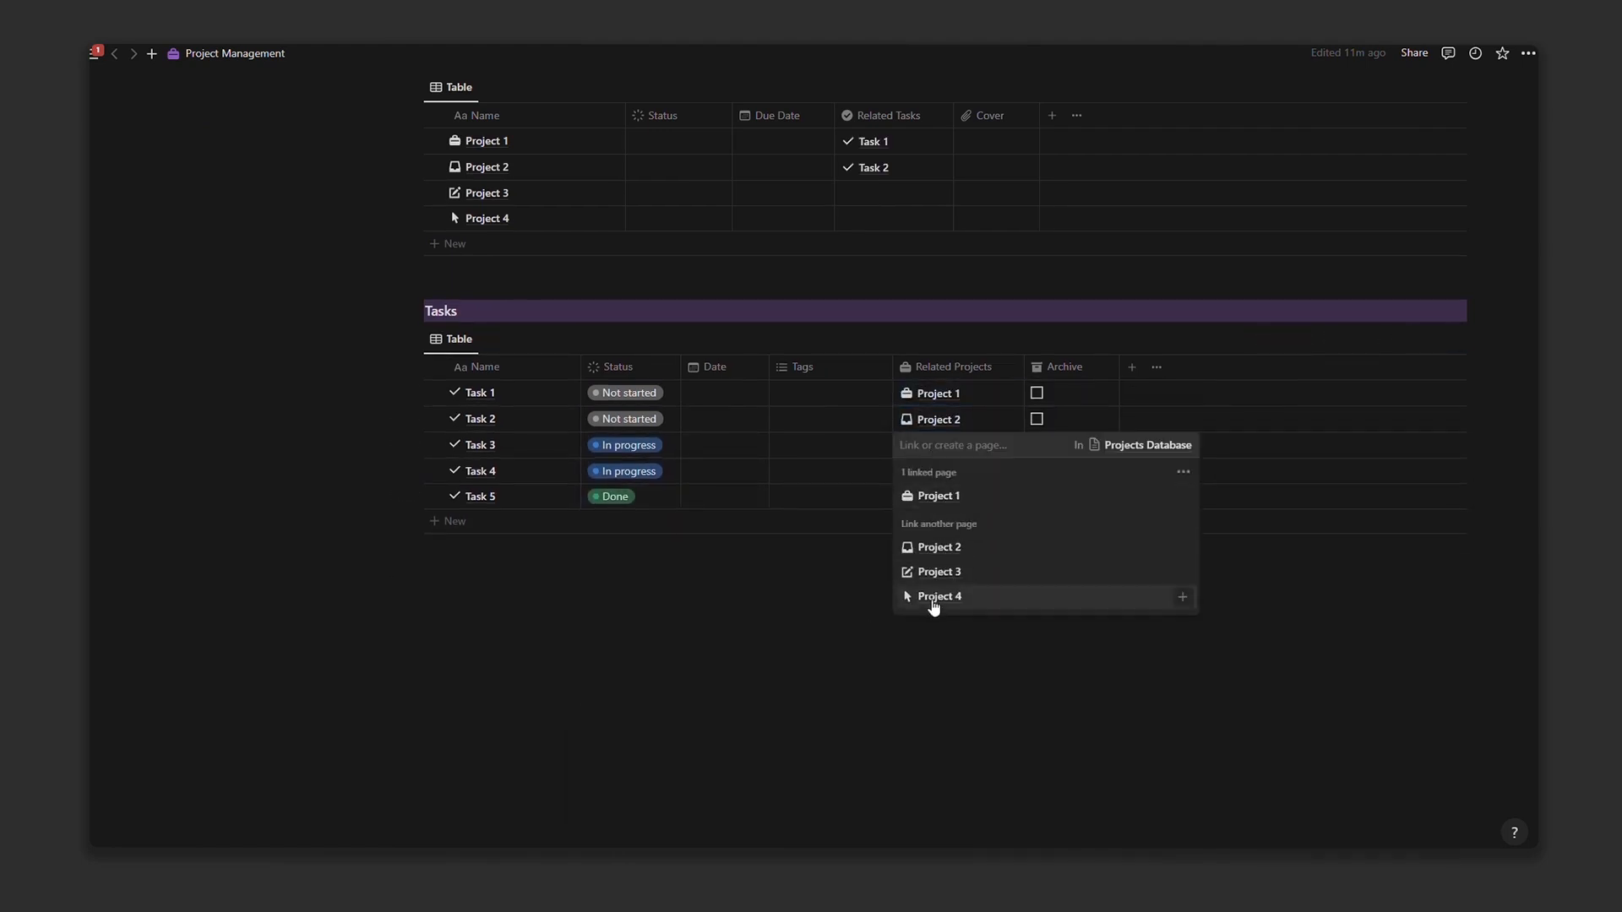
pyautogui.click(933, 600)
pyautogui.press('Escape')
pyautogui.click(946, 494)
pyautogui.click(942, 545)
pyautogui.click(940, 618)
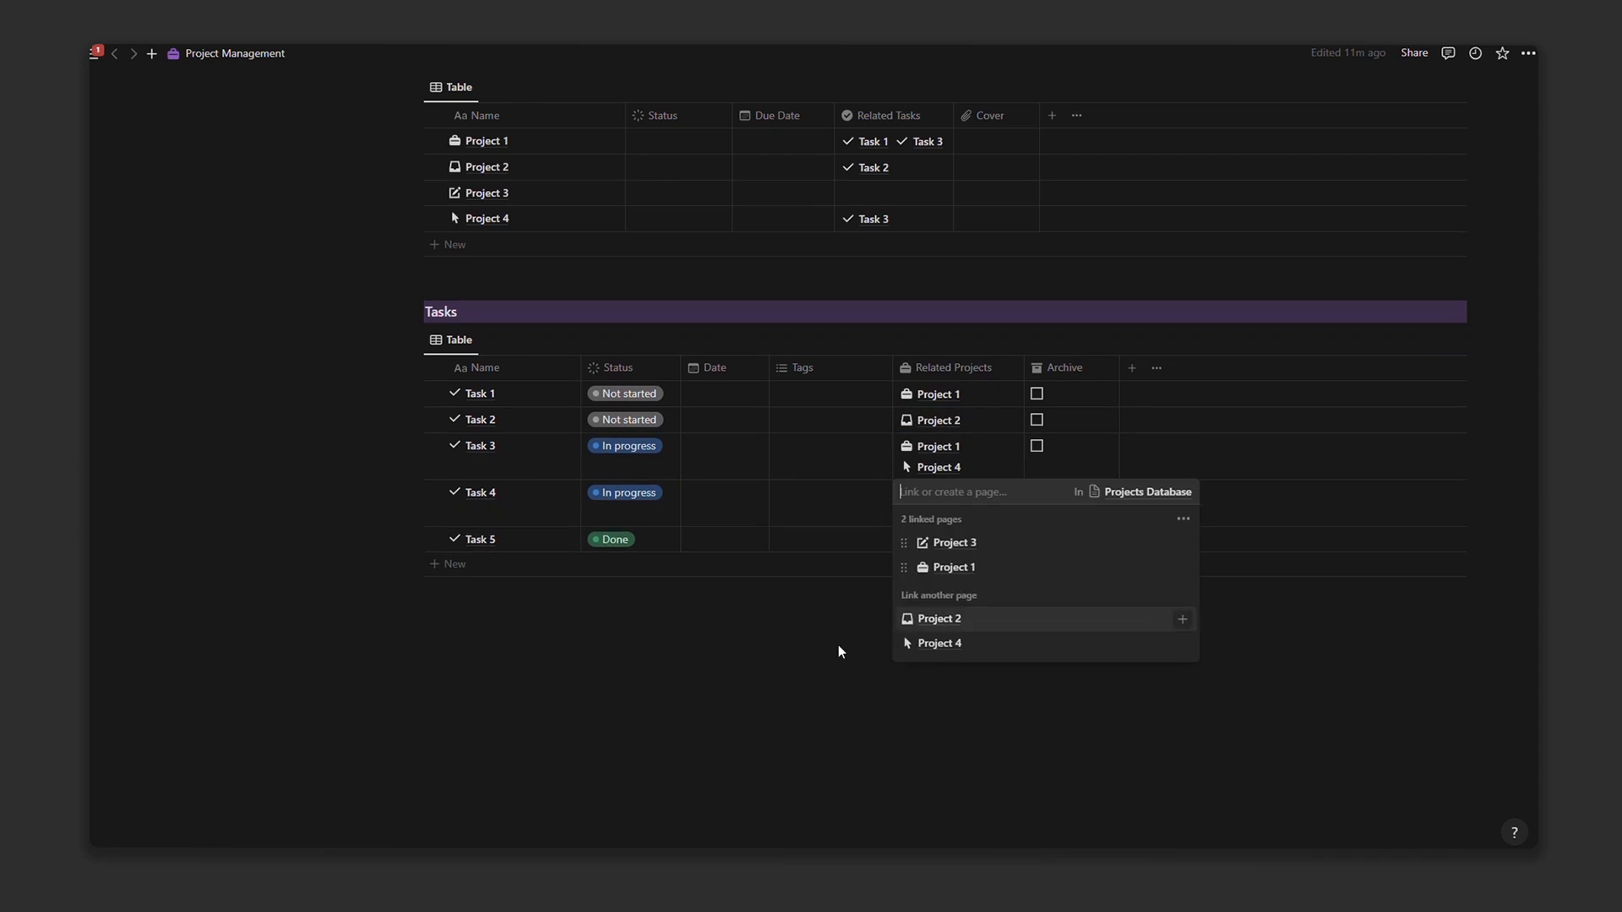
pyautogui.click(947, 694)
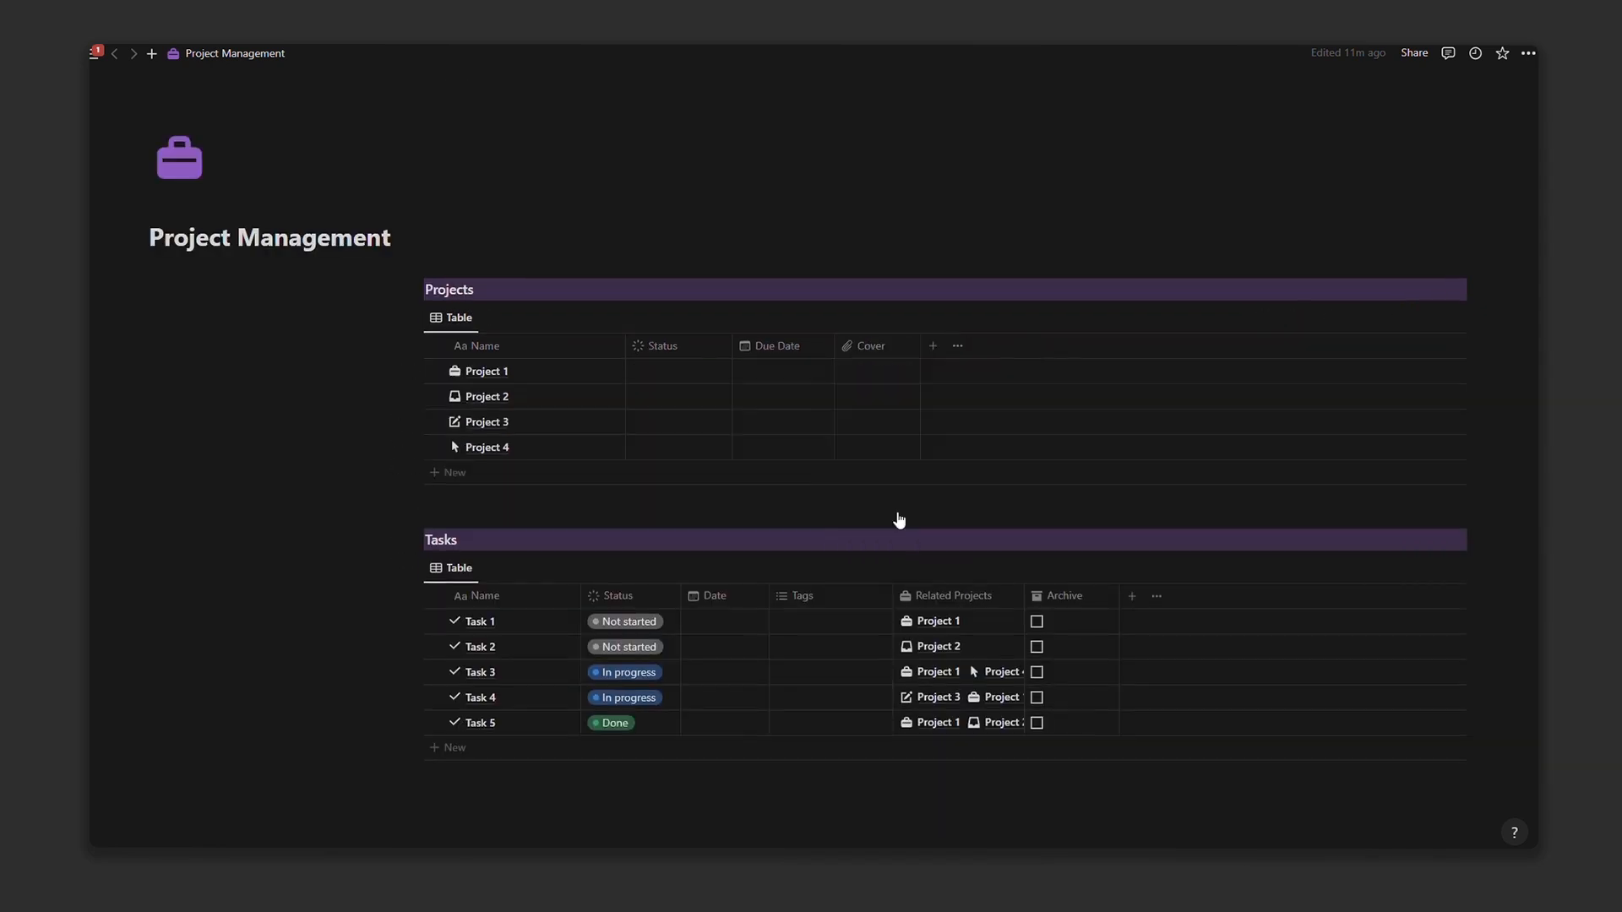
# Step: Set Project 1 to In progress and fill that status down to Project 4
pyautogui.click(678, 371)
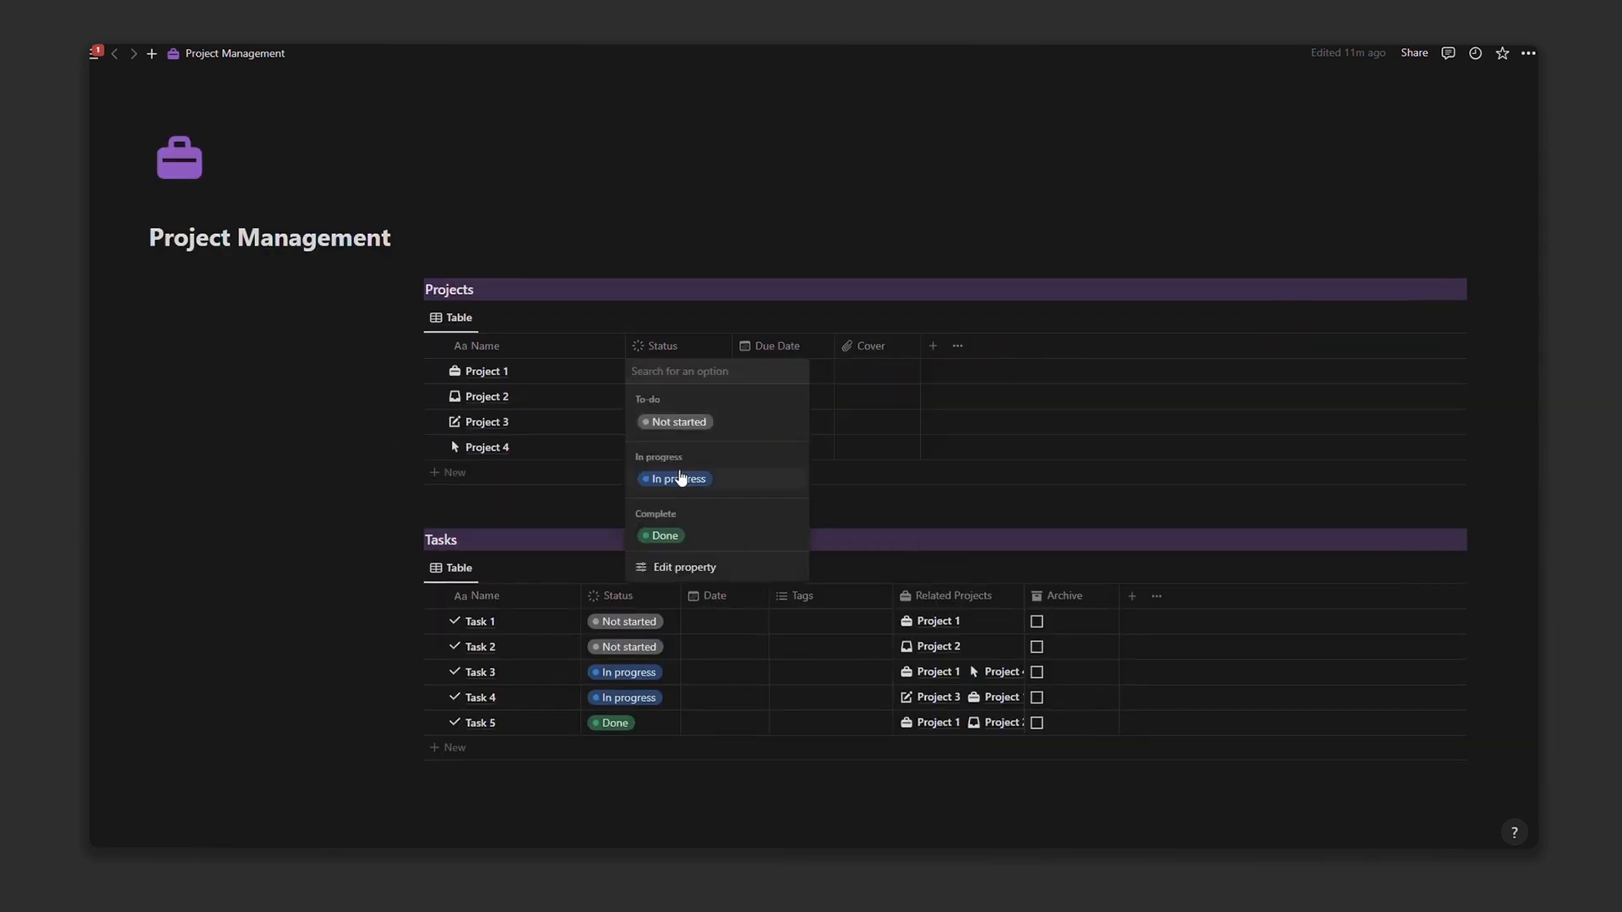
pyautogui.click(677, 478)
pyautogui.moveTo(679, 384); pyautogui.dragTo(683, 458)
# Step: Give Project 1 a March 24–31 due date range and set date ranges for Projects 2 and 3
pyautogui.click(777, 372)
pyautogui.click(909, 556)
pyautogui.click(773, 673)
pyautogui.click(909, 580)
pyautogui.click(997, 492)
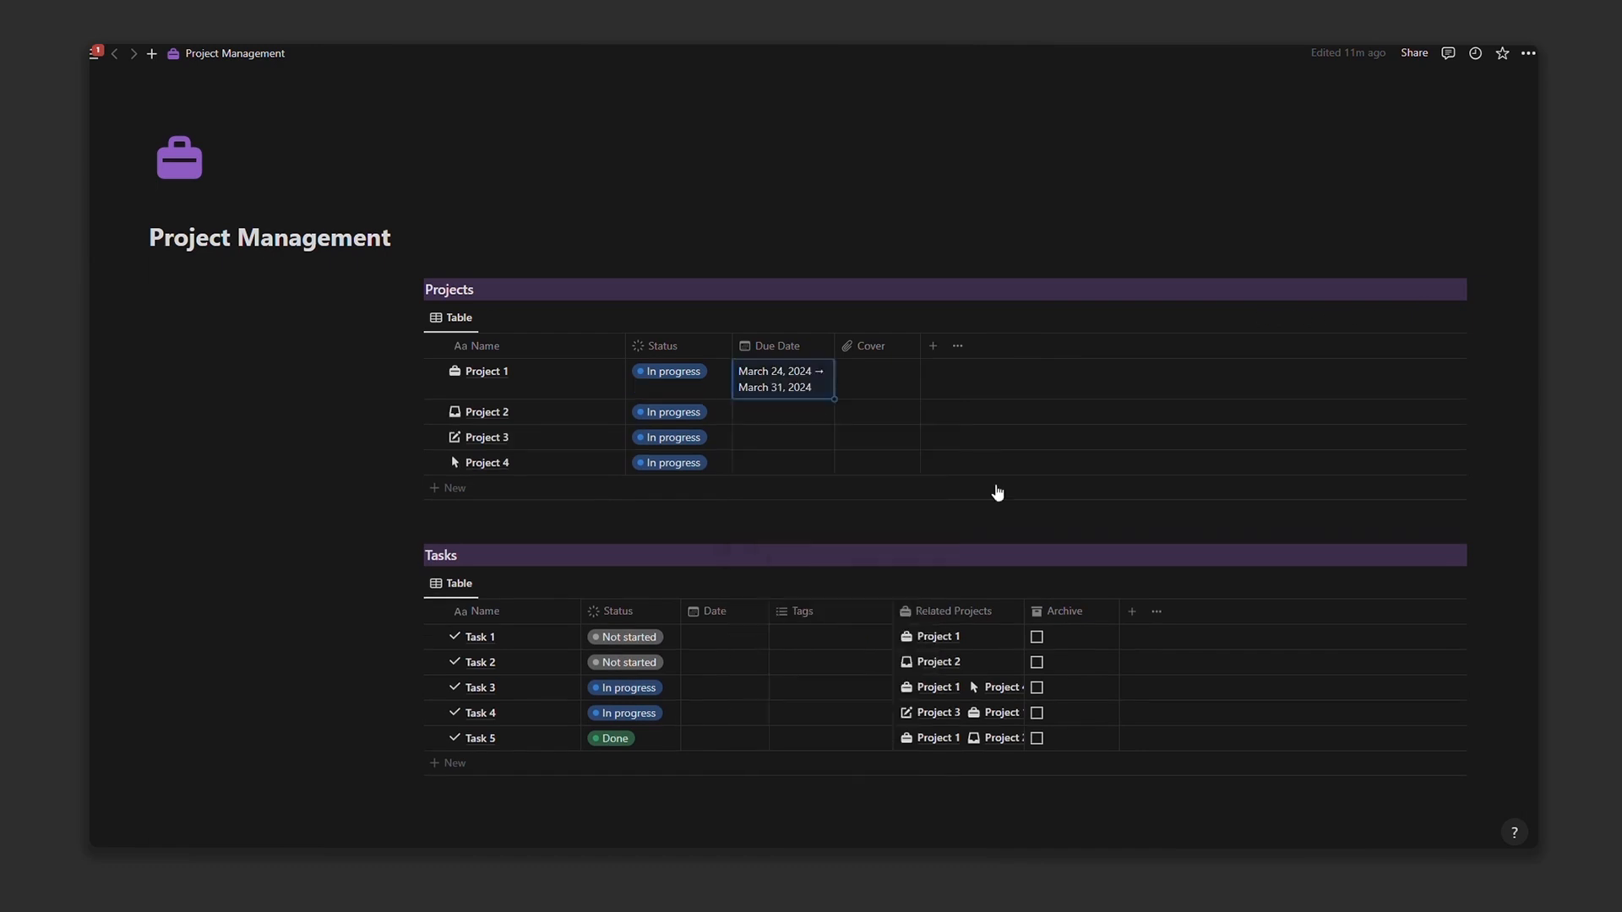
pyautogui.click(779, 412)
pyautogui.click(763, 645)
pyautogui.click(773, 713)
pyautogui.click(892, 644)
pyautogui.click(779, 453)
pyautogui.scroll(-3, 808, 498)
pyautogui.click(777, 336)
pyautogui.click(859, 550)
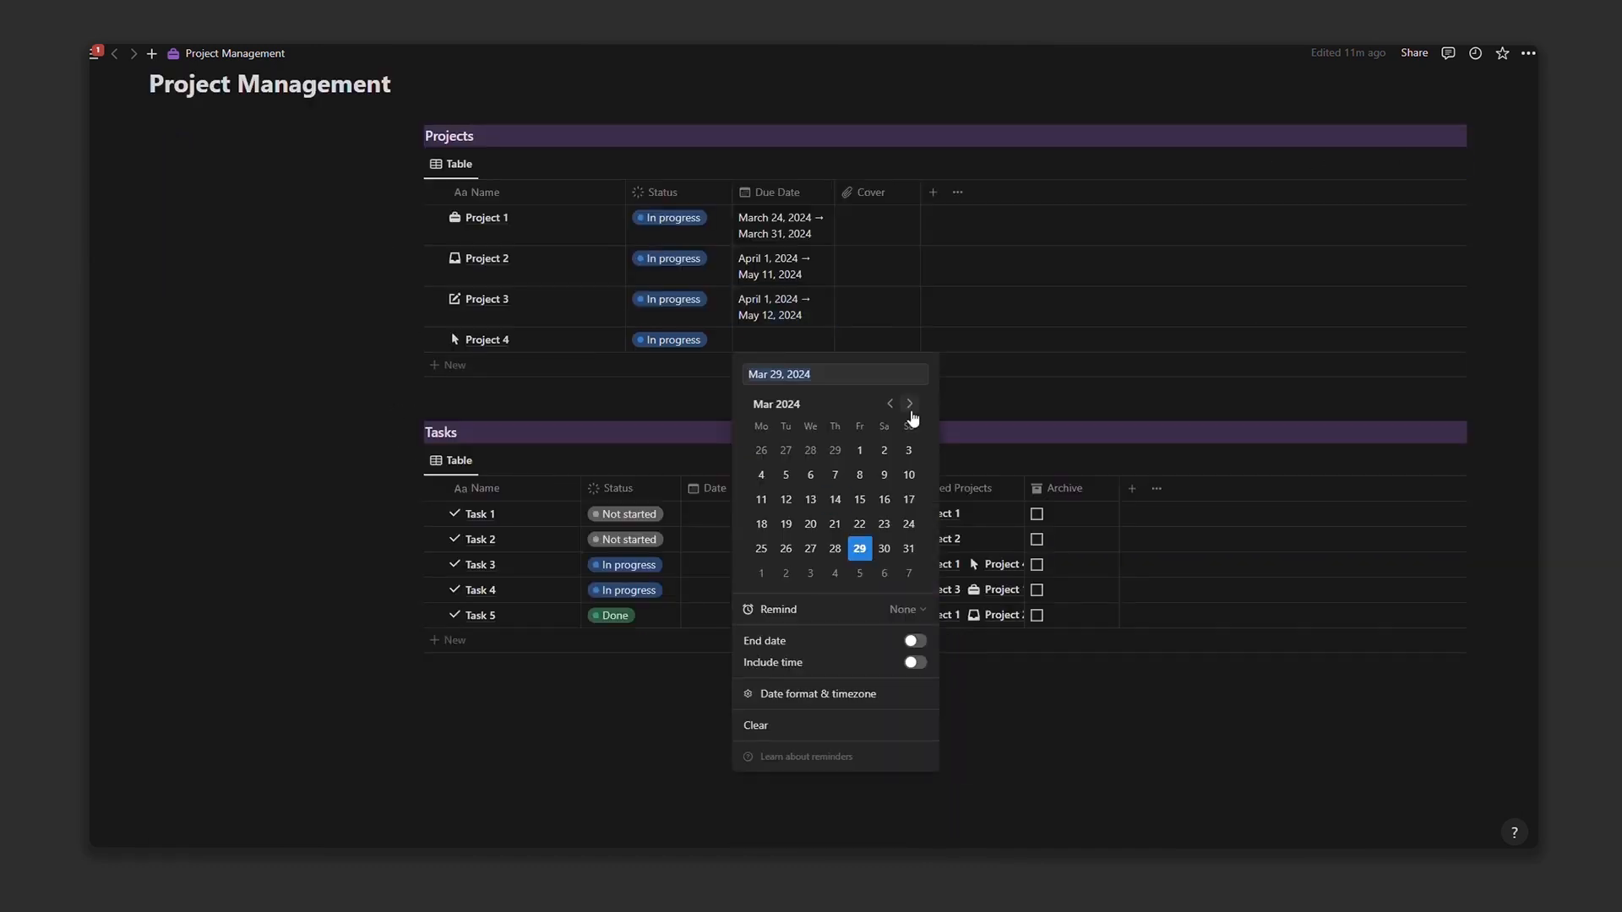
pyautogui.press('Escape')
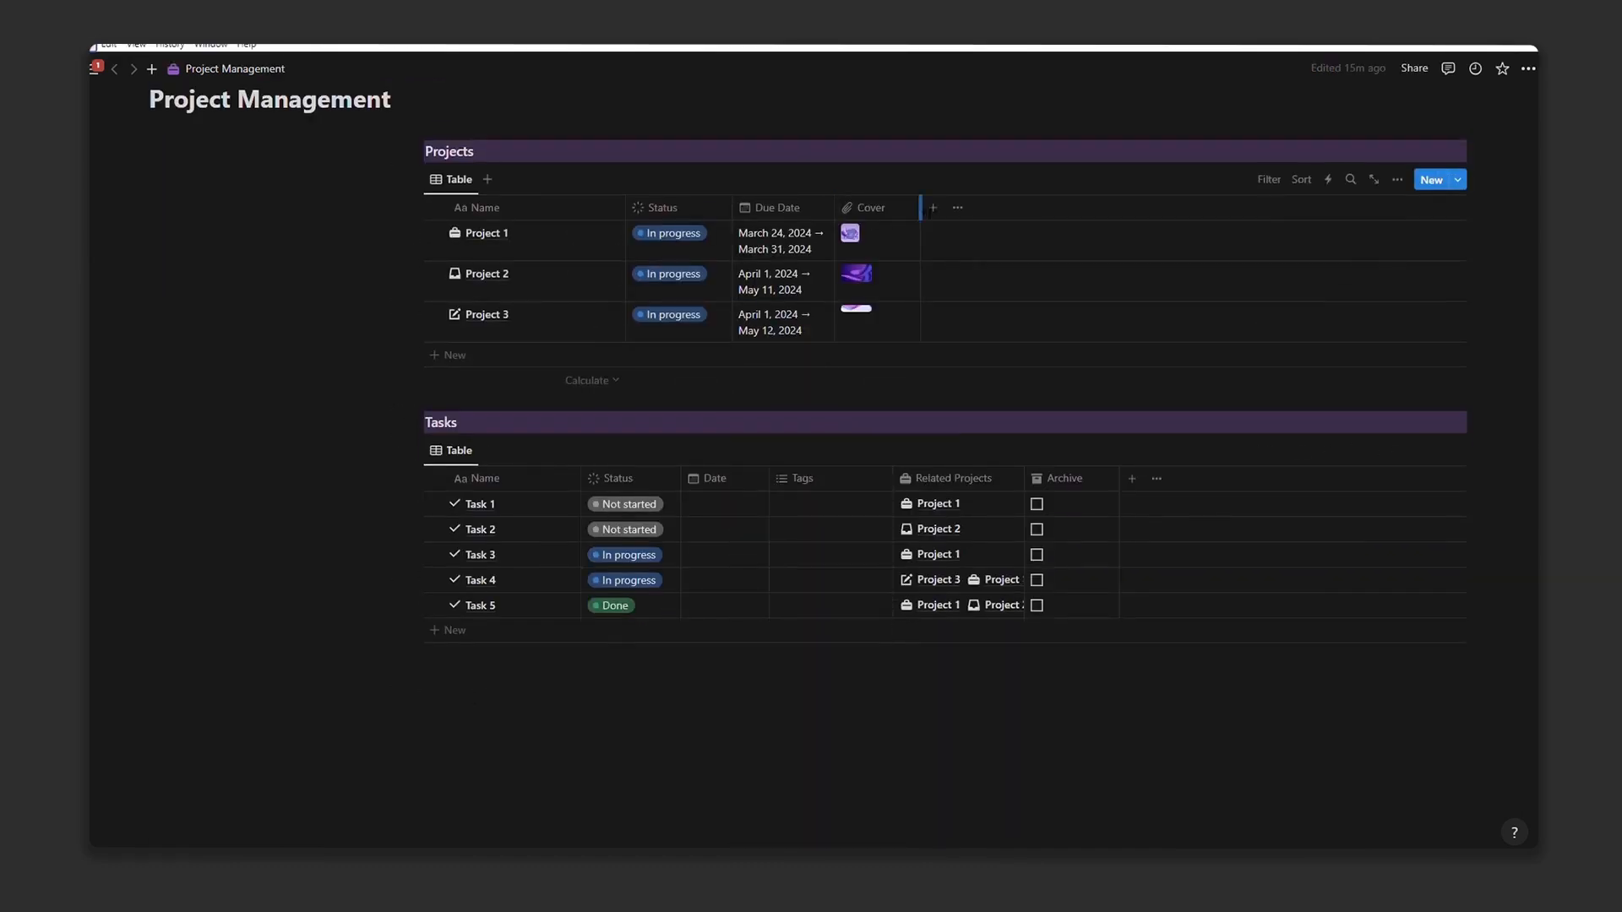
# Step: Add a Rollup property named 'Progress bar' rolling up the Status of Related Tasks
pyautogui.click(933, 207)
pyautogui.scroll(-3, 1352, 355)
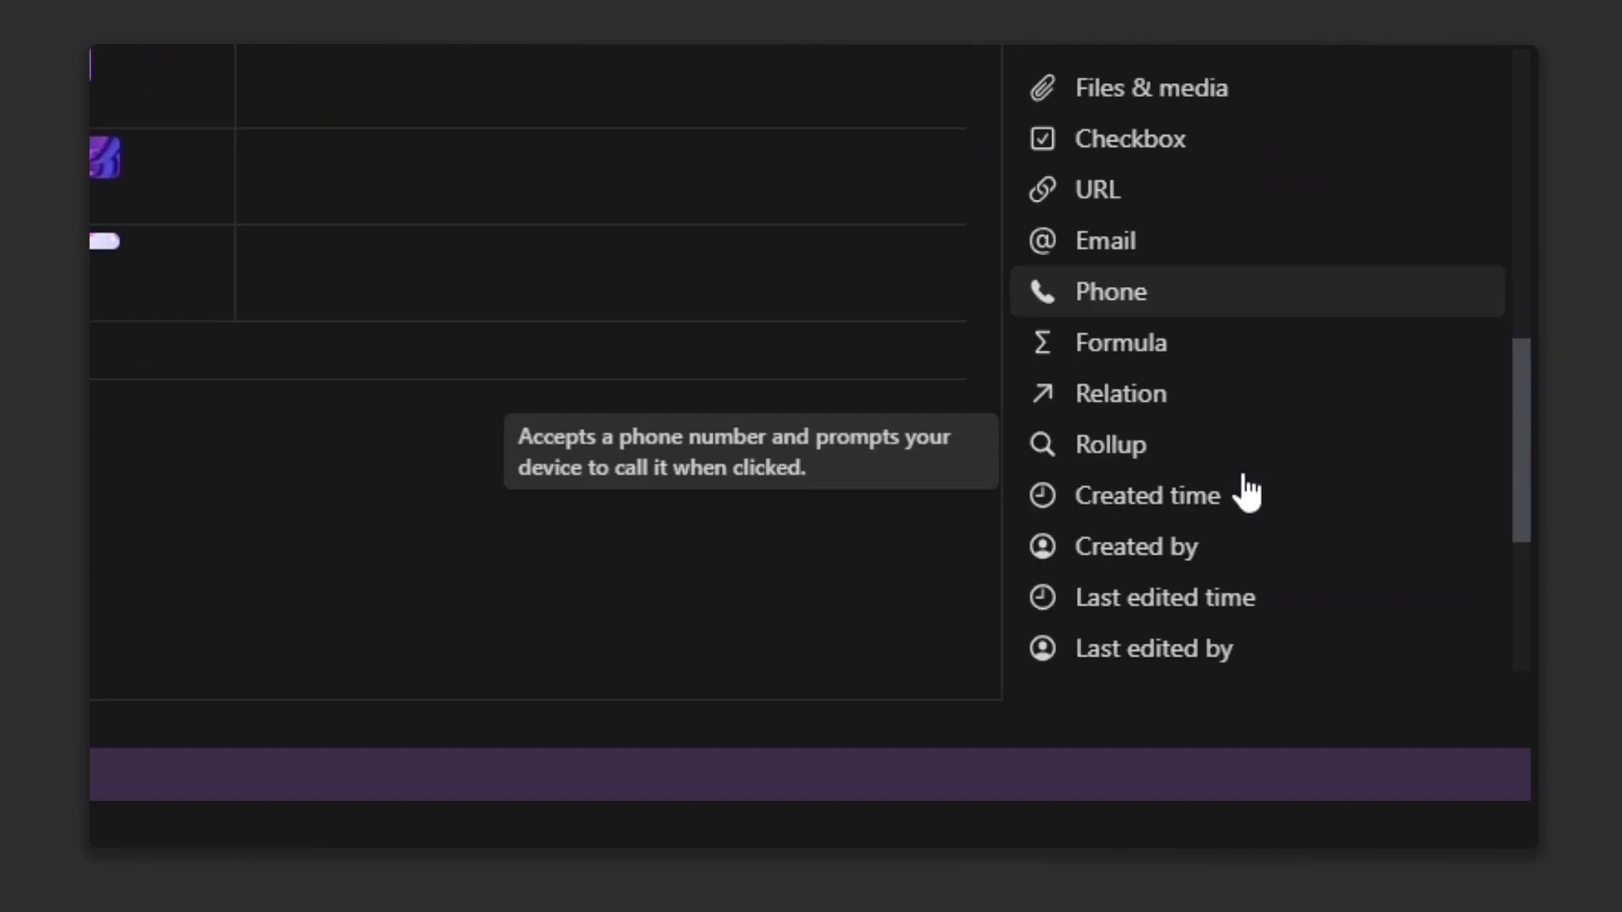
pyautogui.click(1209, 446)
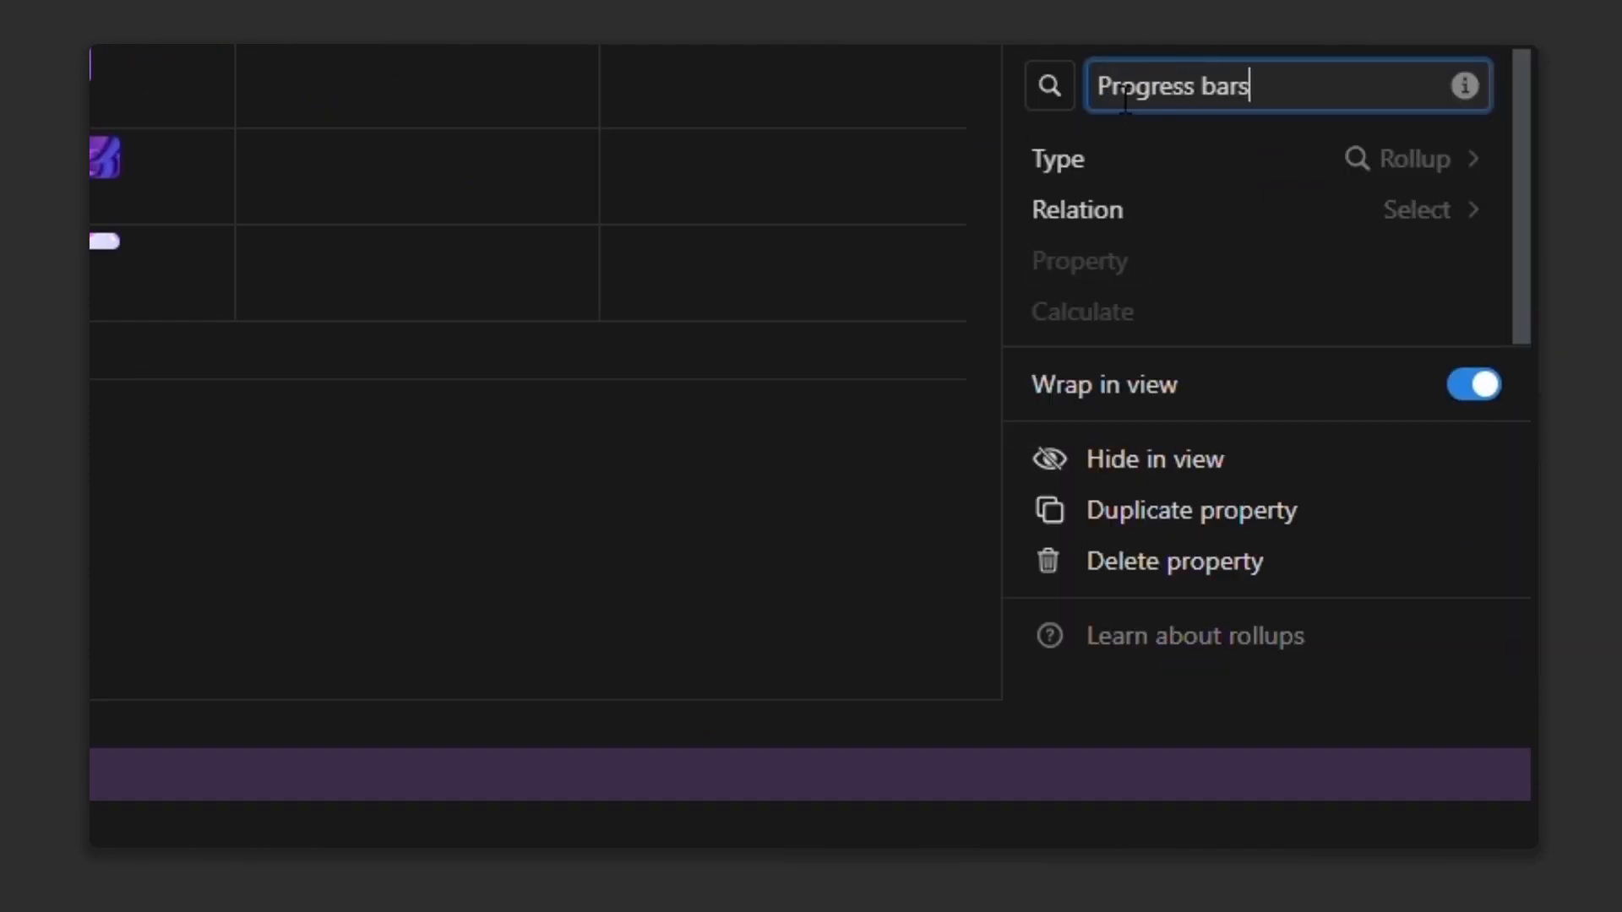
pyautogui.press('BackSpace')
pyautogui.click(1390, 212)
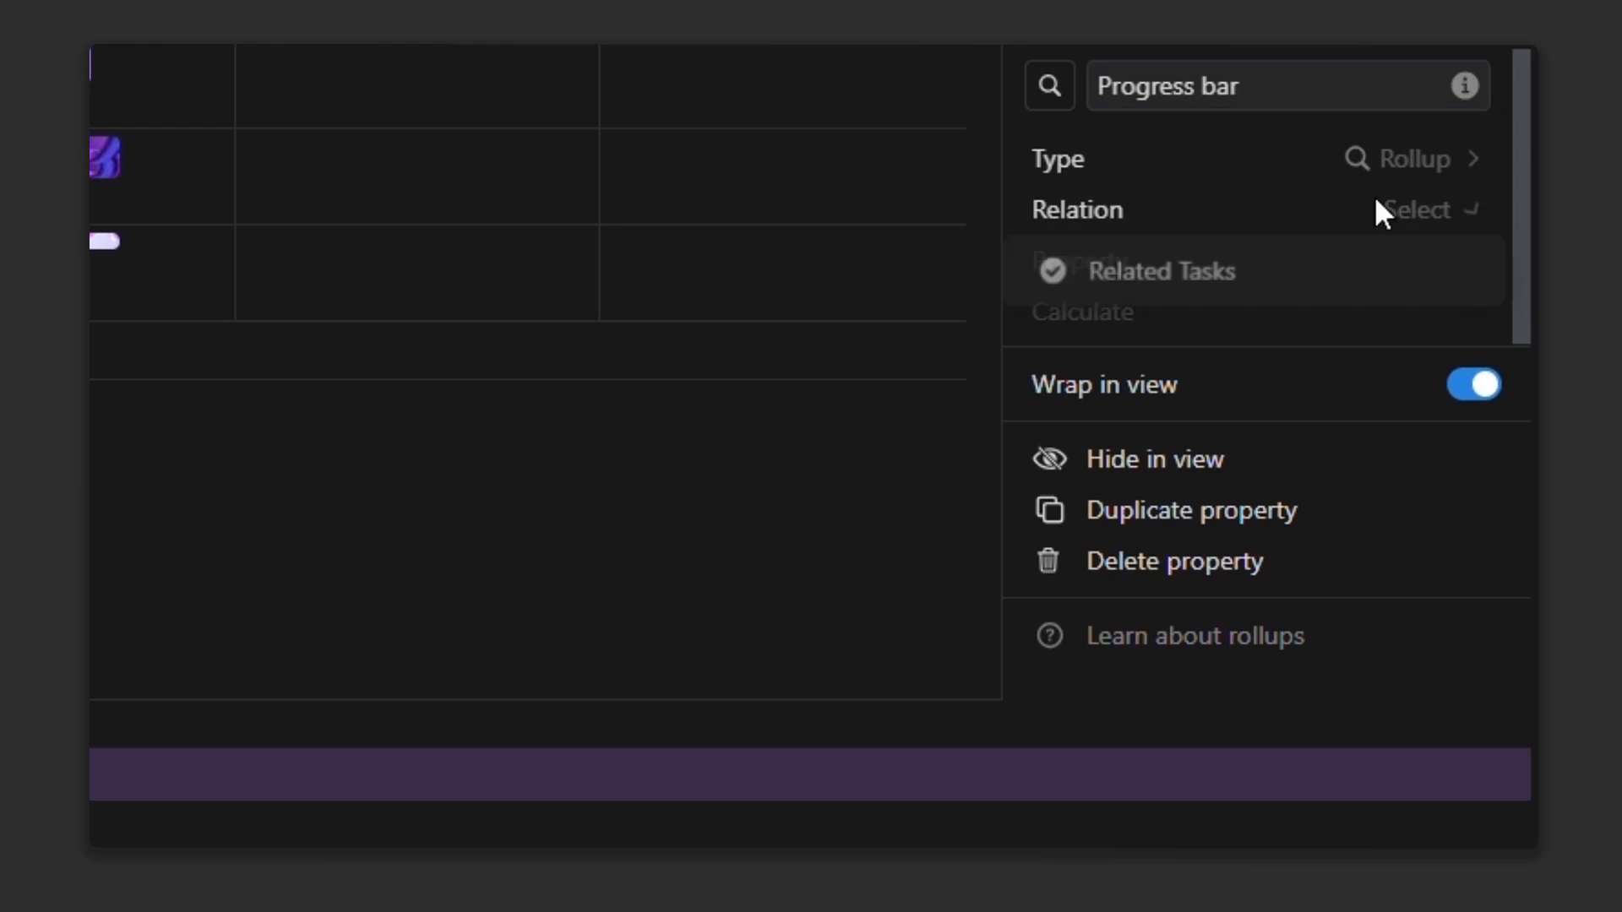
pyautogui.click(1373, 267)
pyautogui.click(1398, 264)
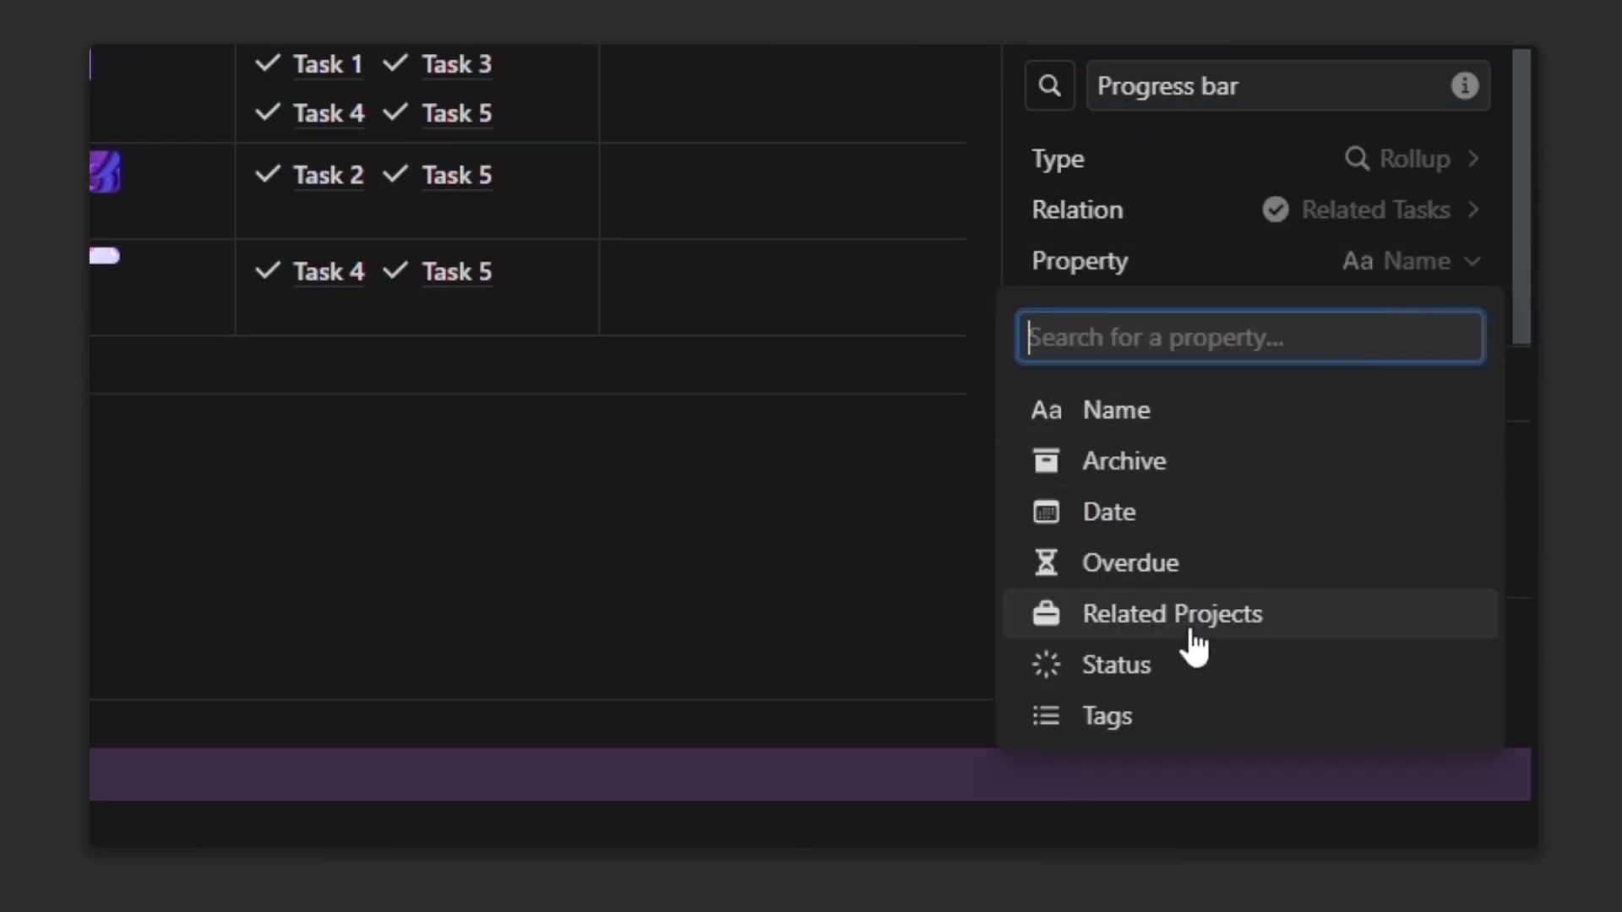
pyautogui.click(1164, 668)
# Step: Calculate the percent of Complete tasks and show it as a purple bar
pyautogui.click(1406, 311)
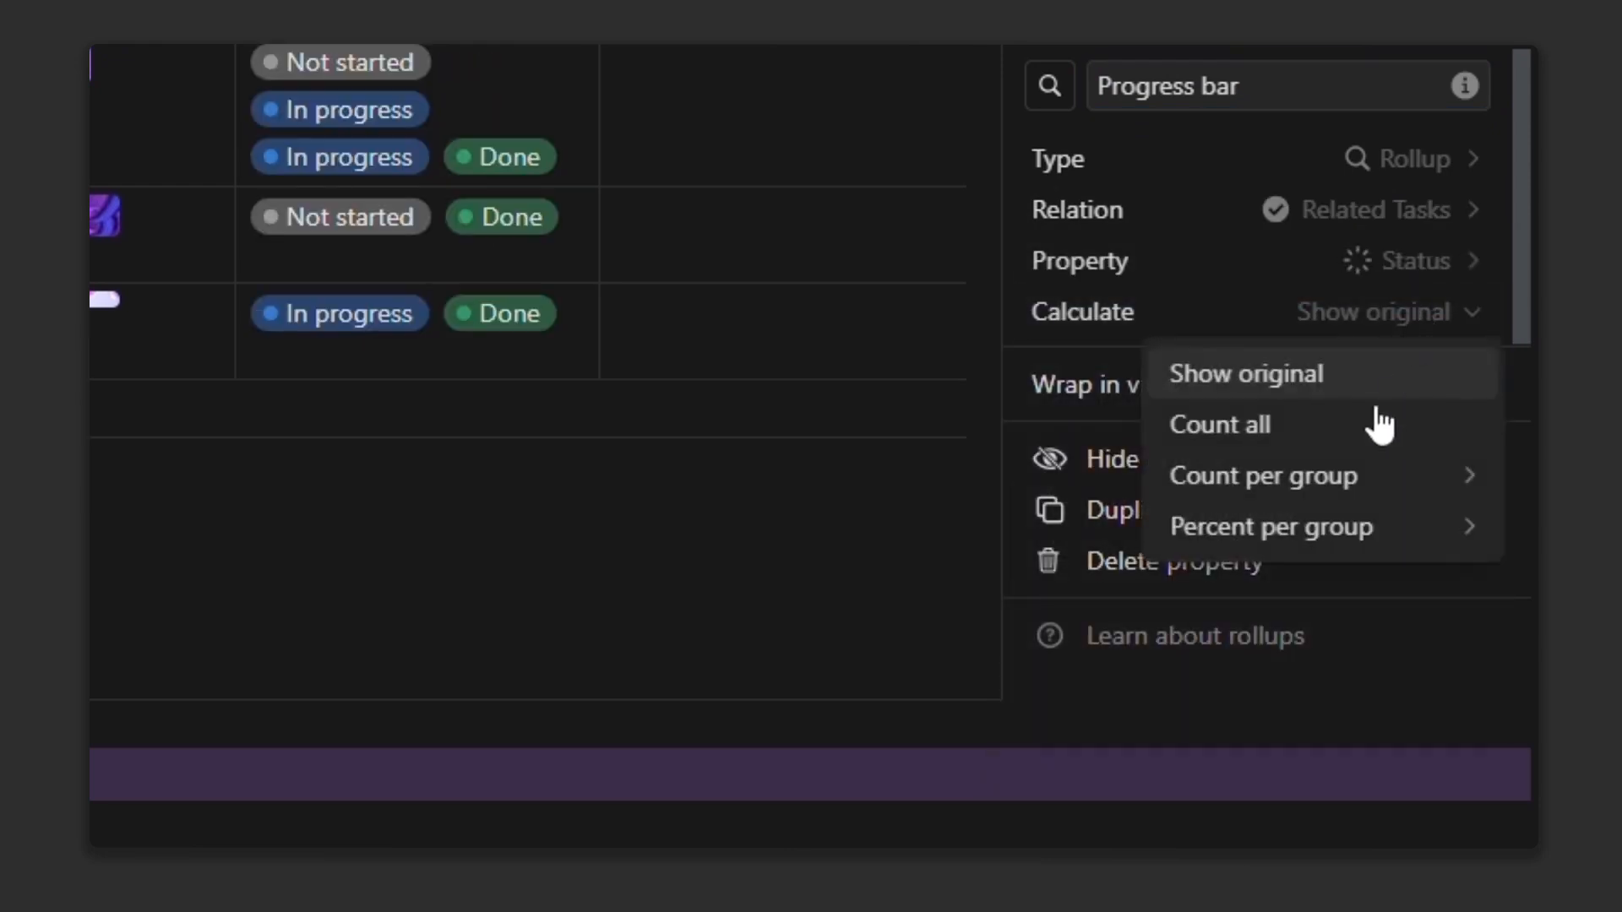
pyautogui.moveTo(1347, 541)
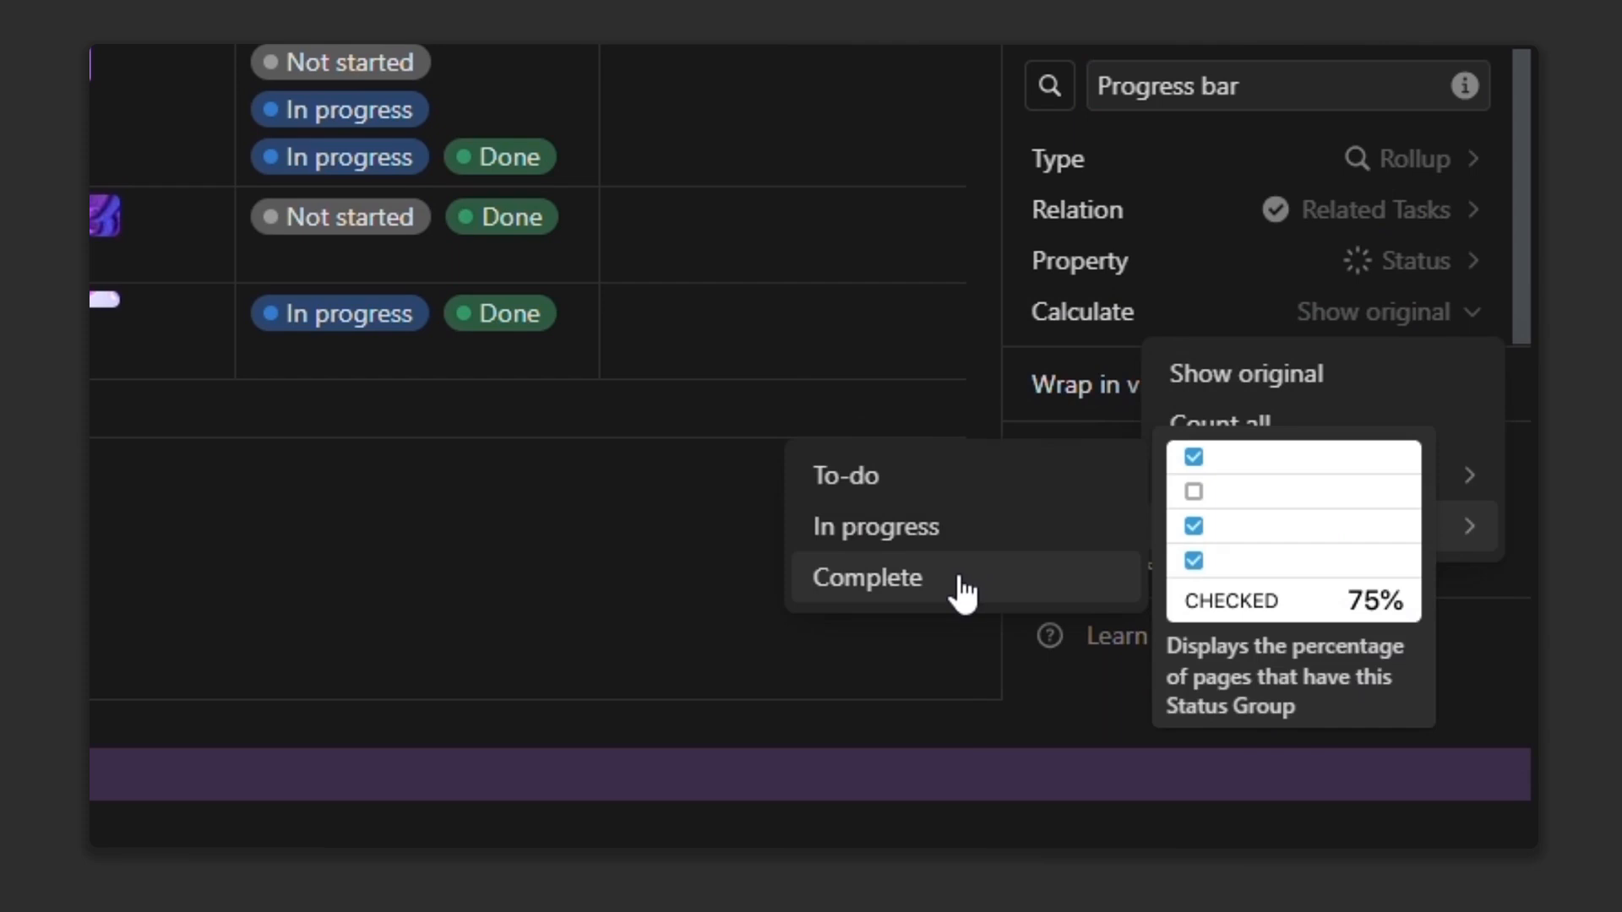
pyautogui.click(961, 595)
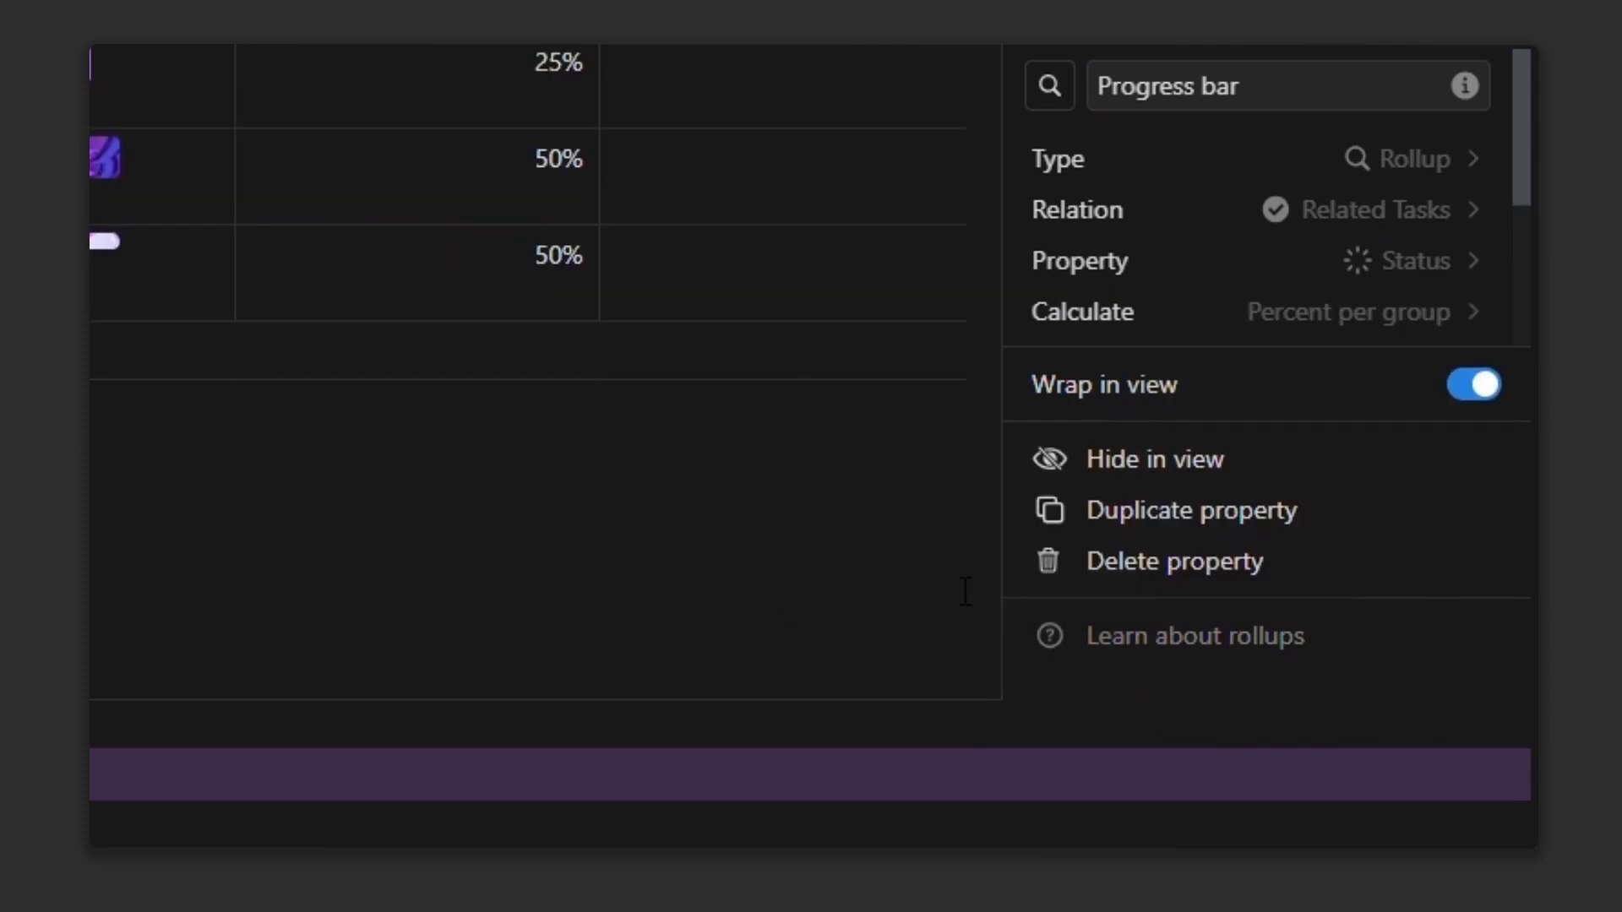
pyautogui.scroll(-3, 1430, 286)
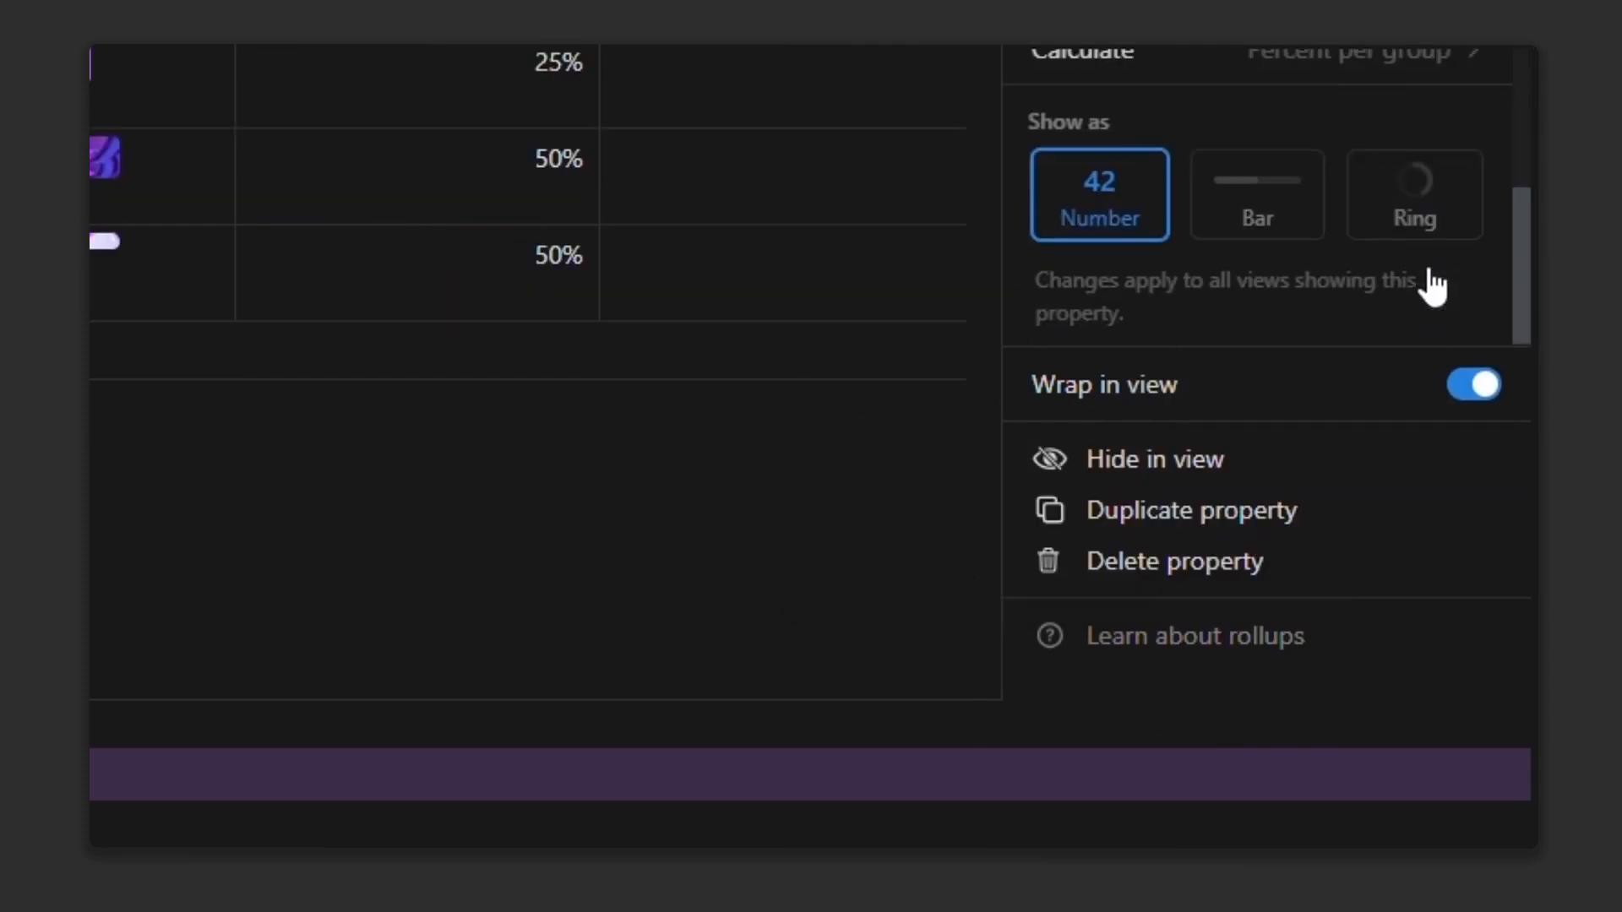
pyautogui.click(1308, 195)
pyautogui.click(1377, 307)
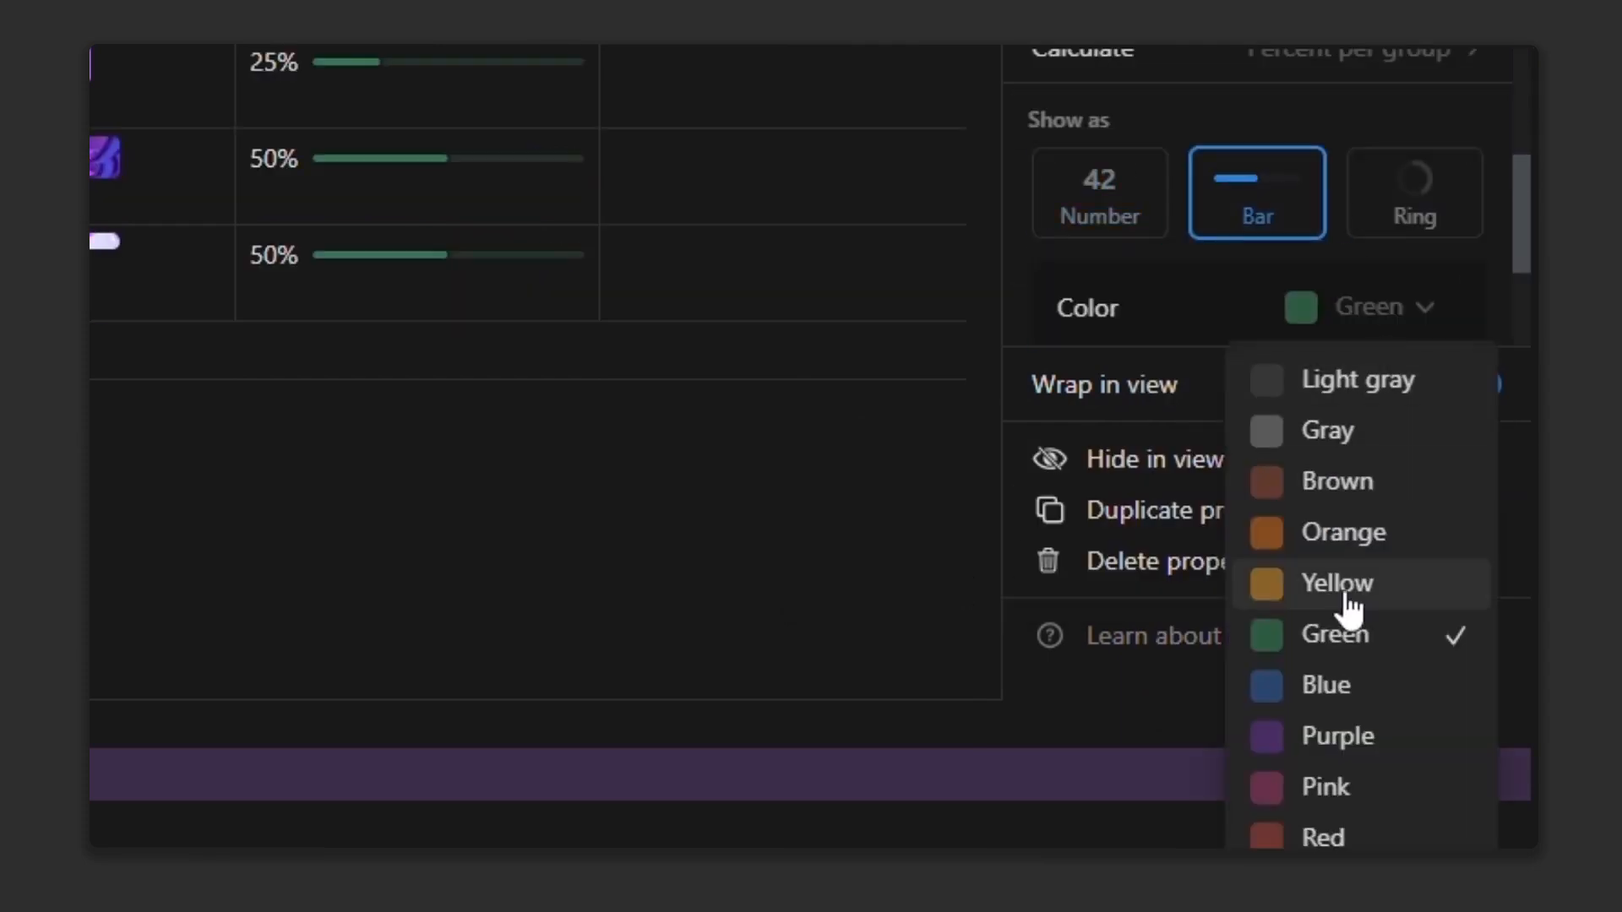
pyautogui.click(1337, 736)
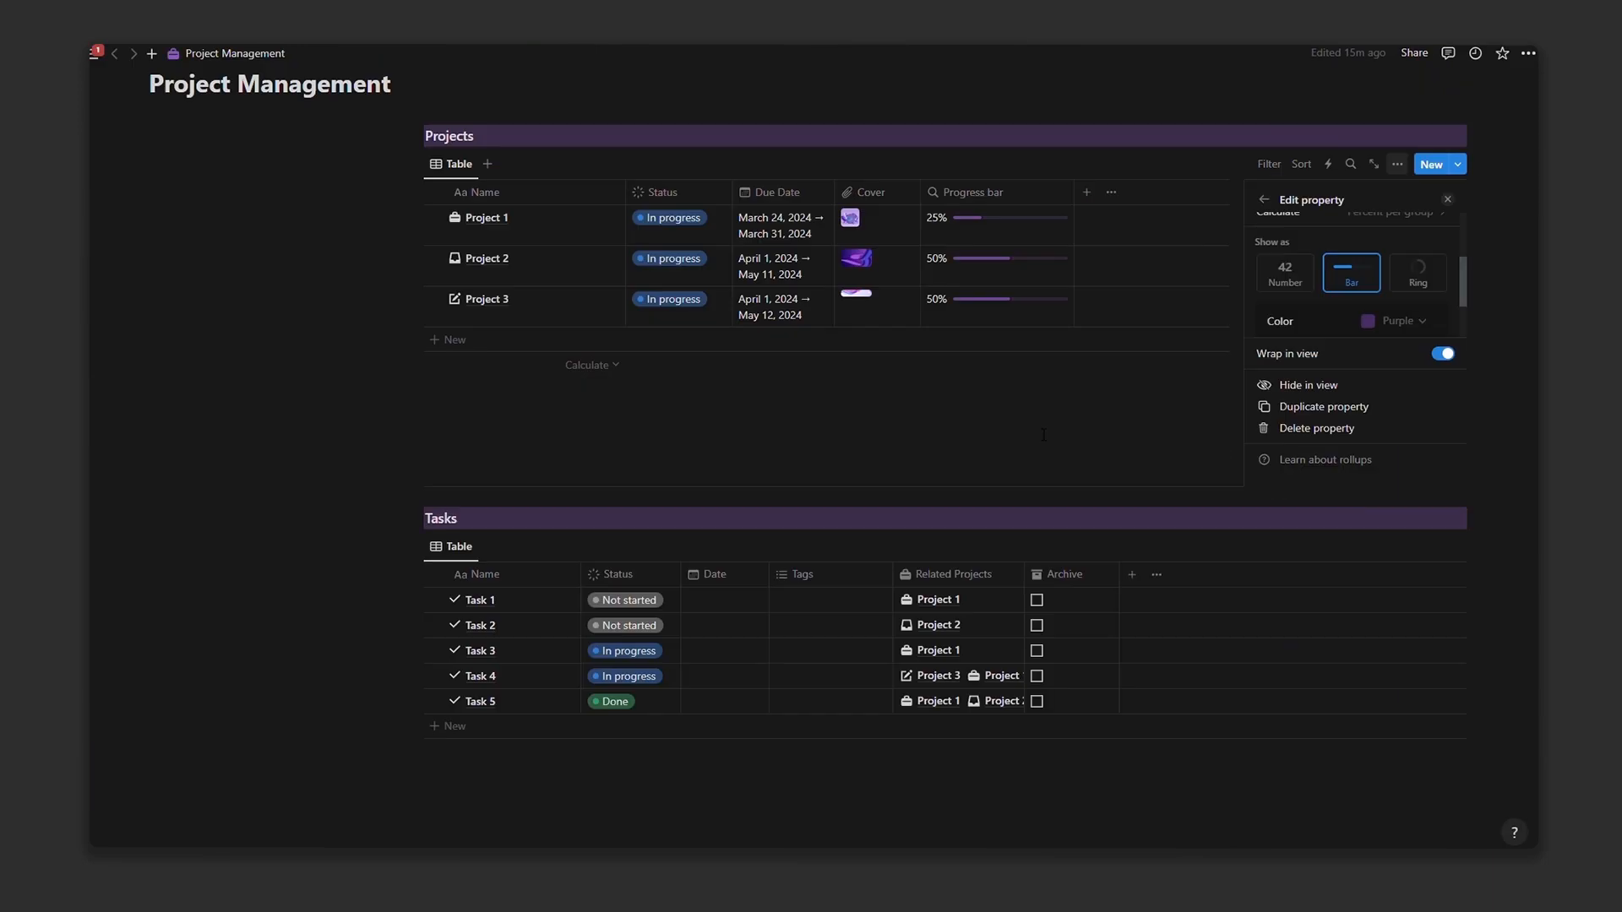
pyautogui.click(1132, 394)
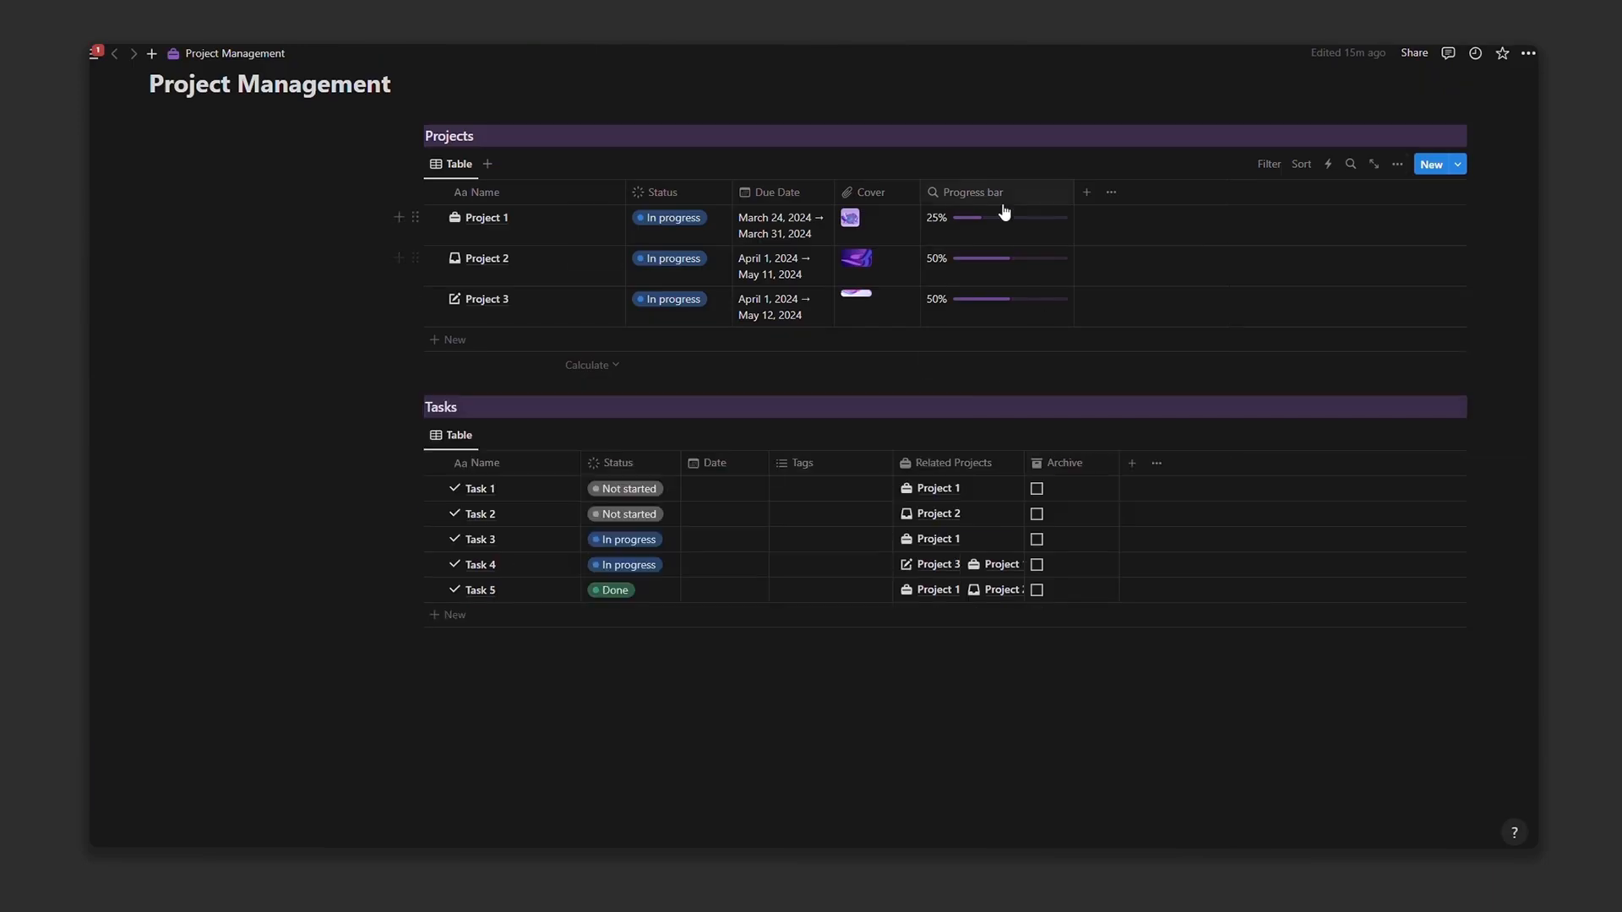
pyautogui.scroll(3, 832, 270)
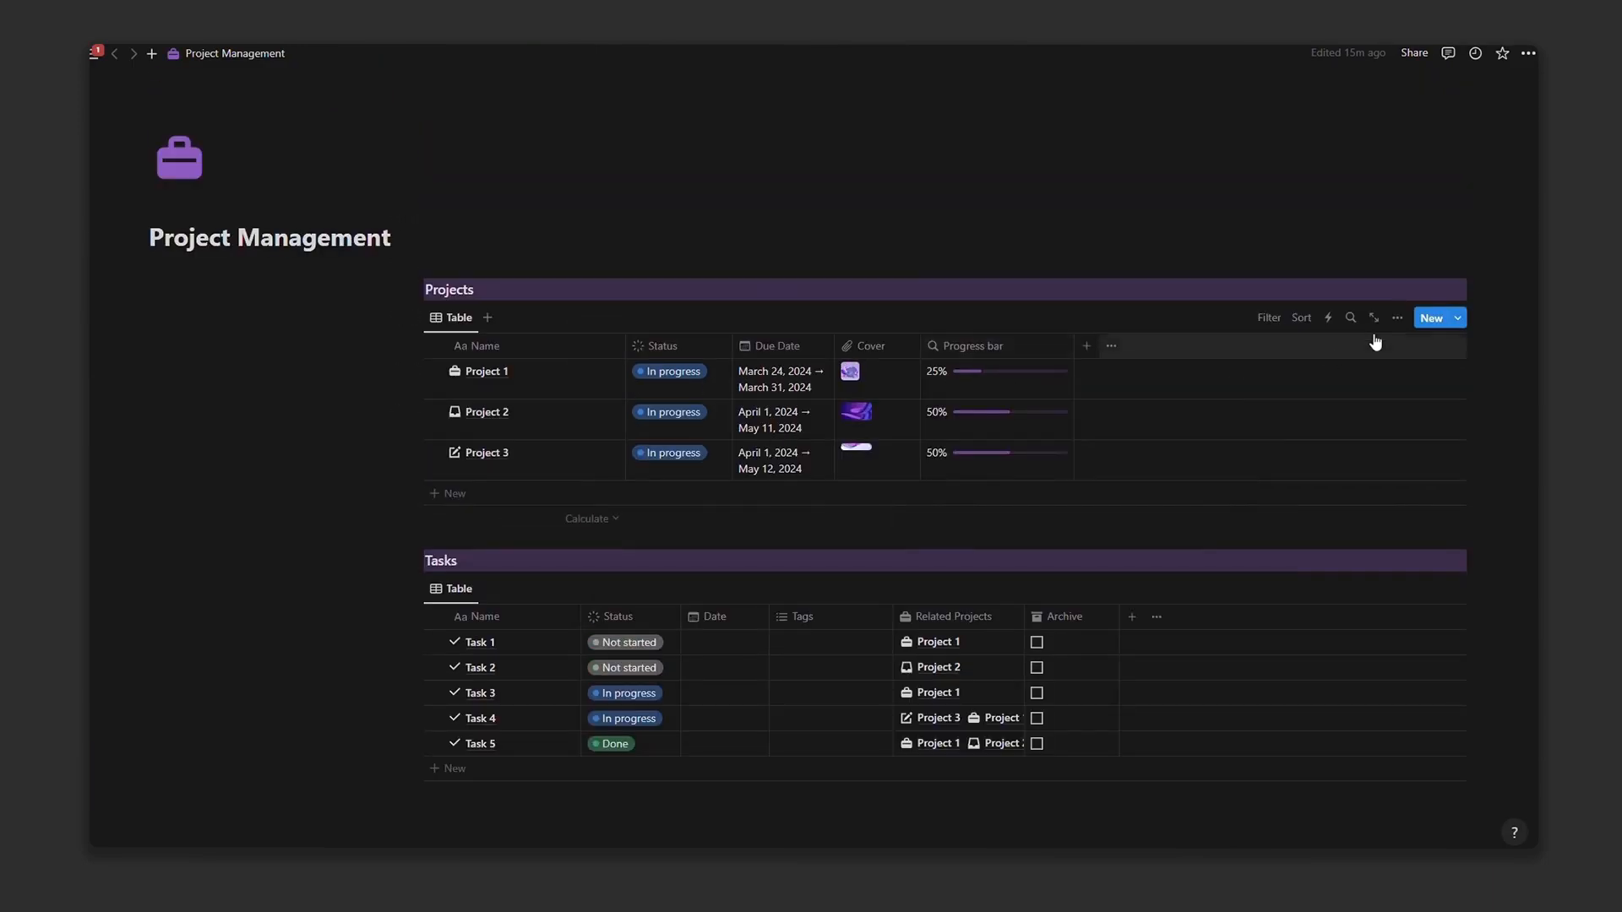
# Step: Switch the Projects view to a gallery layout with cover images as card previews
pyautogui.click(1398, 317)
pyautogui.click(1428, 414)
pyautogui.click(1418, 446)
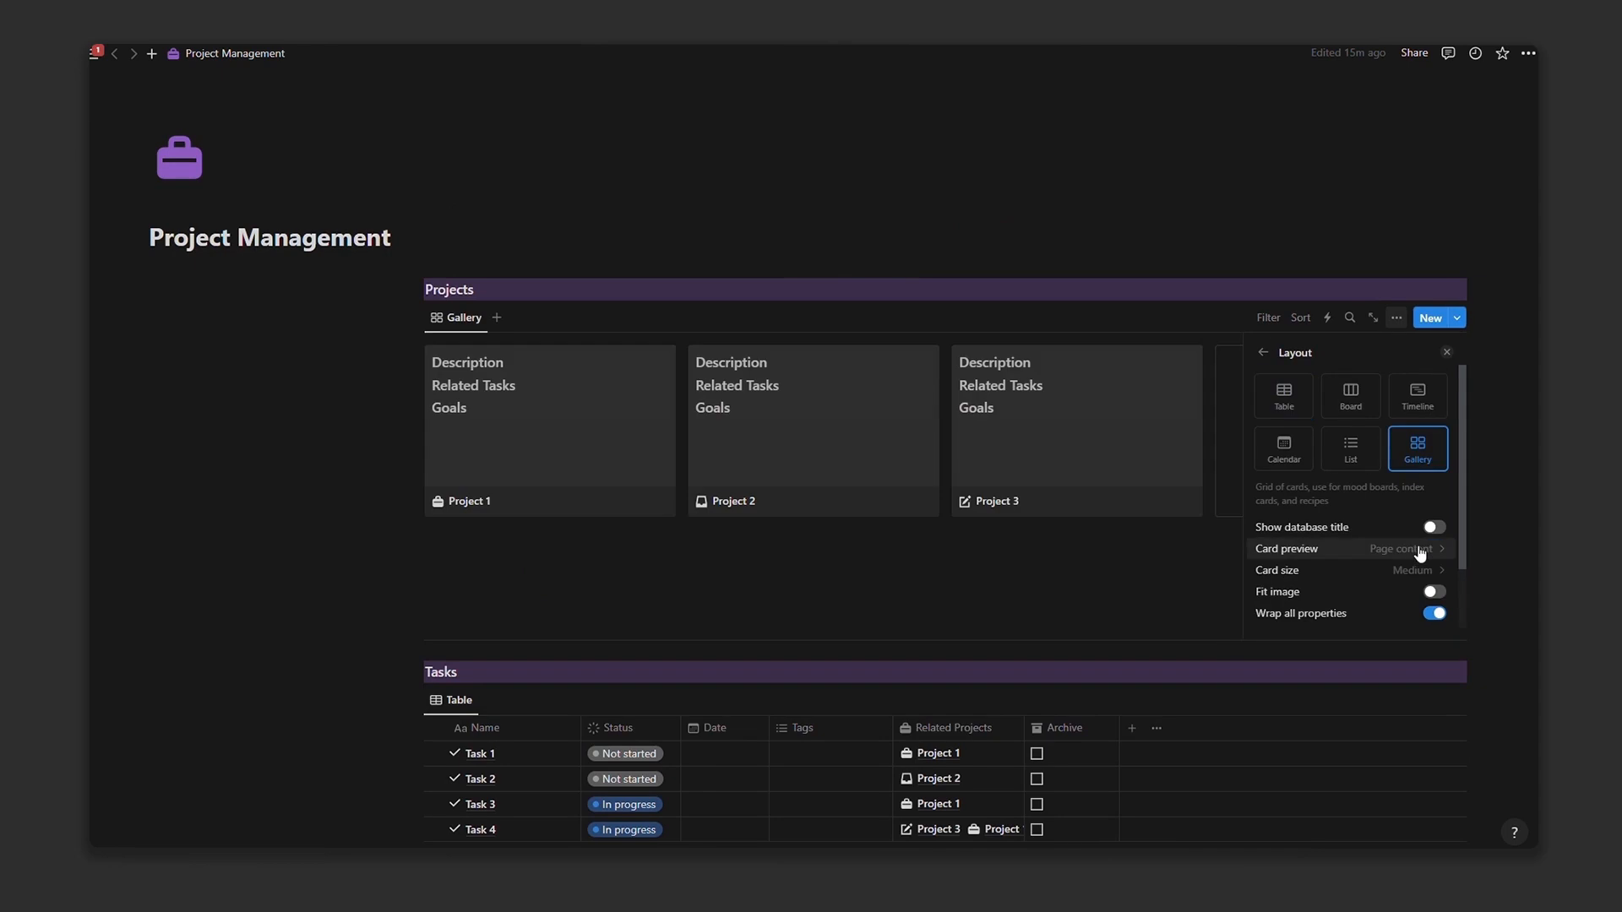
pyautogui.click(1421, 554)
pyautogui.click(1327, 640)
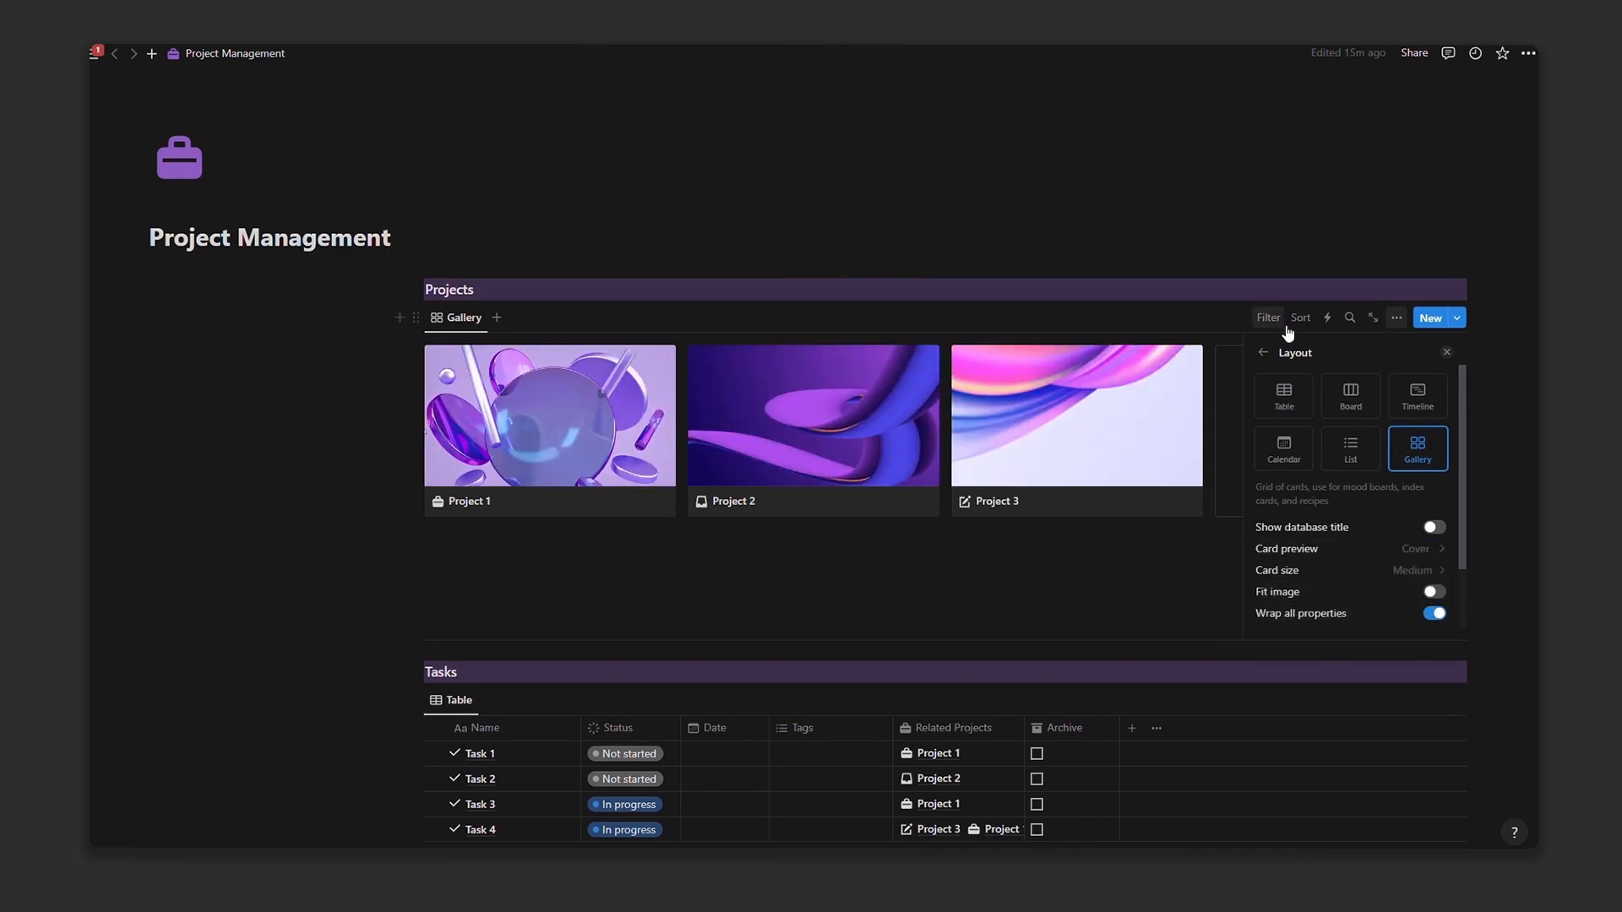
# Step: Show due dates, Status and the divider on the project cards
pyautogui.click(1398, 319)
pyautogui.click(1369, 447)
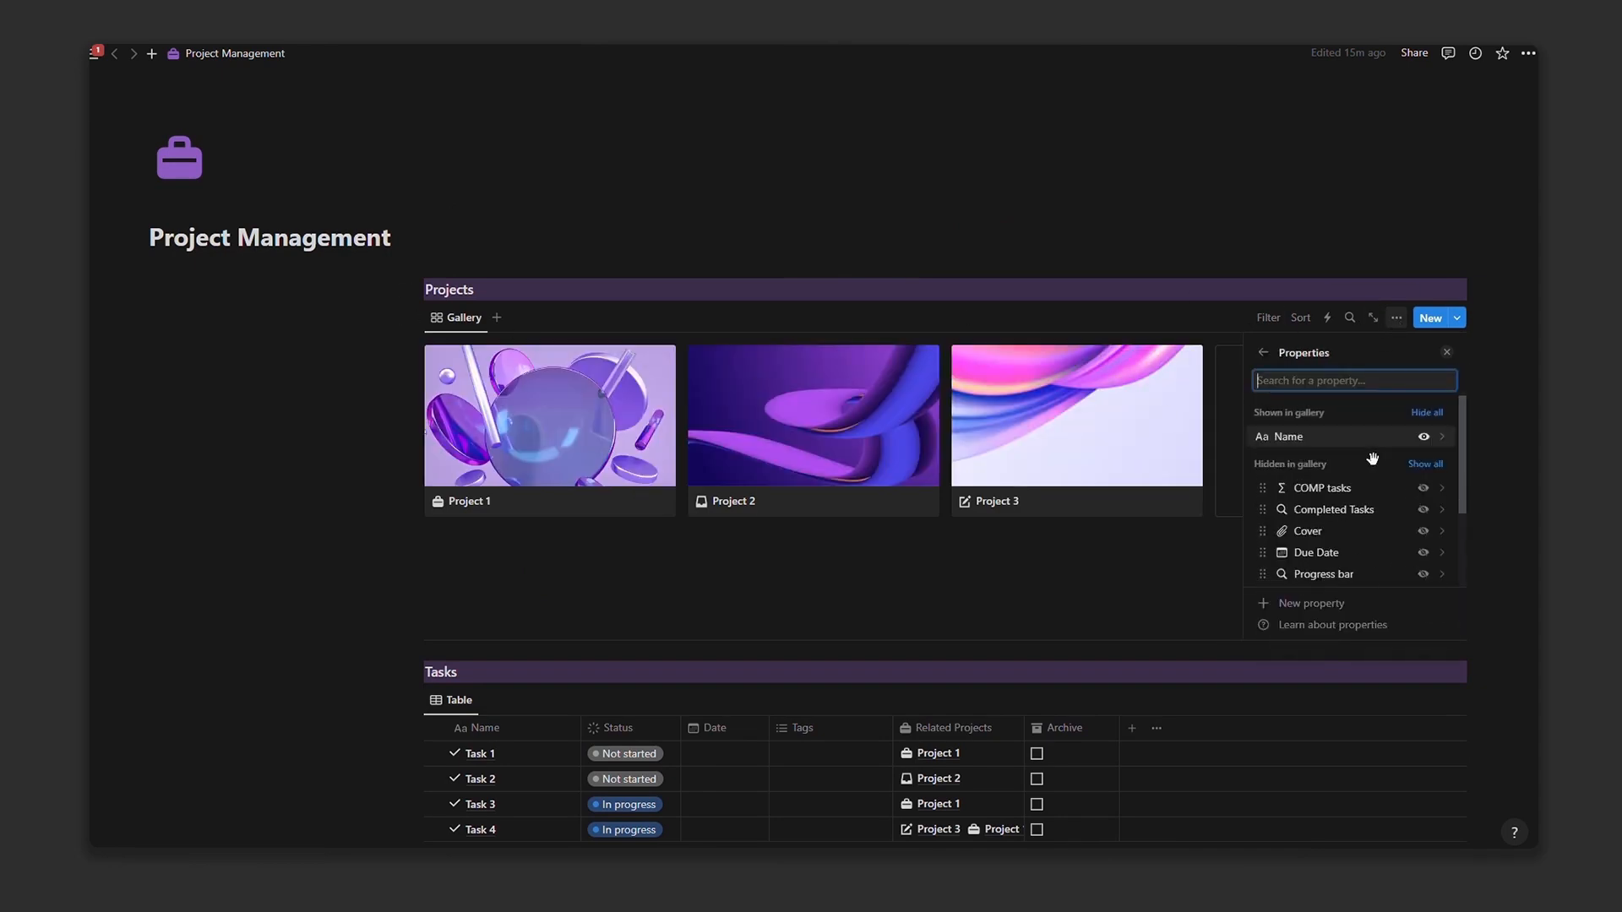
pyautogui.scroll(-2, 1386, 477)
pyautogui.click(1423, 487)
pyautogui.scroll(-2, 1423, 532)
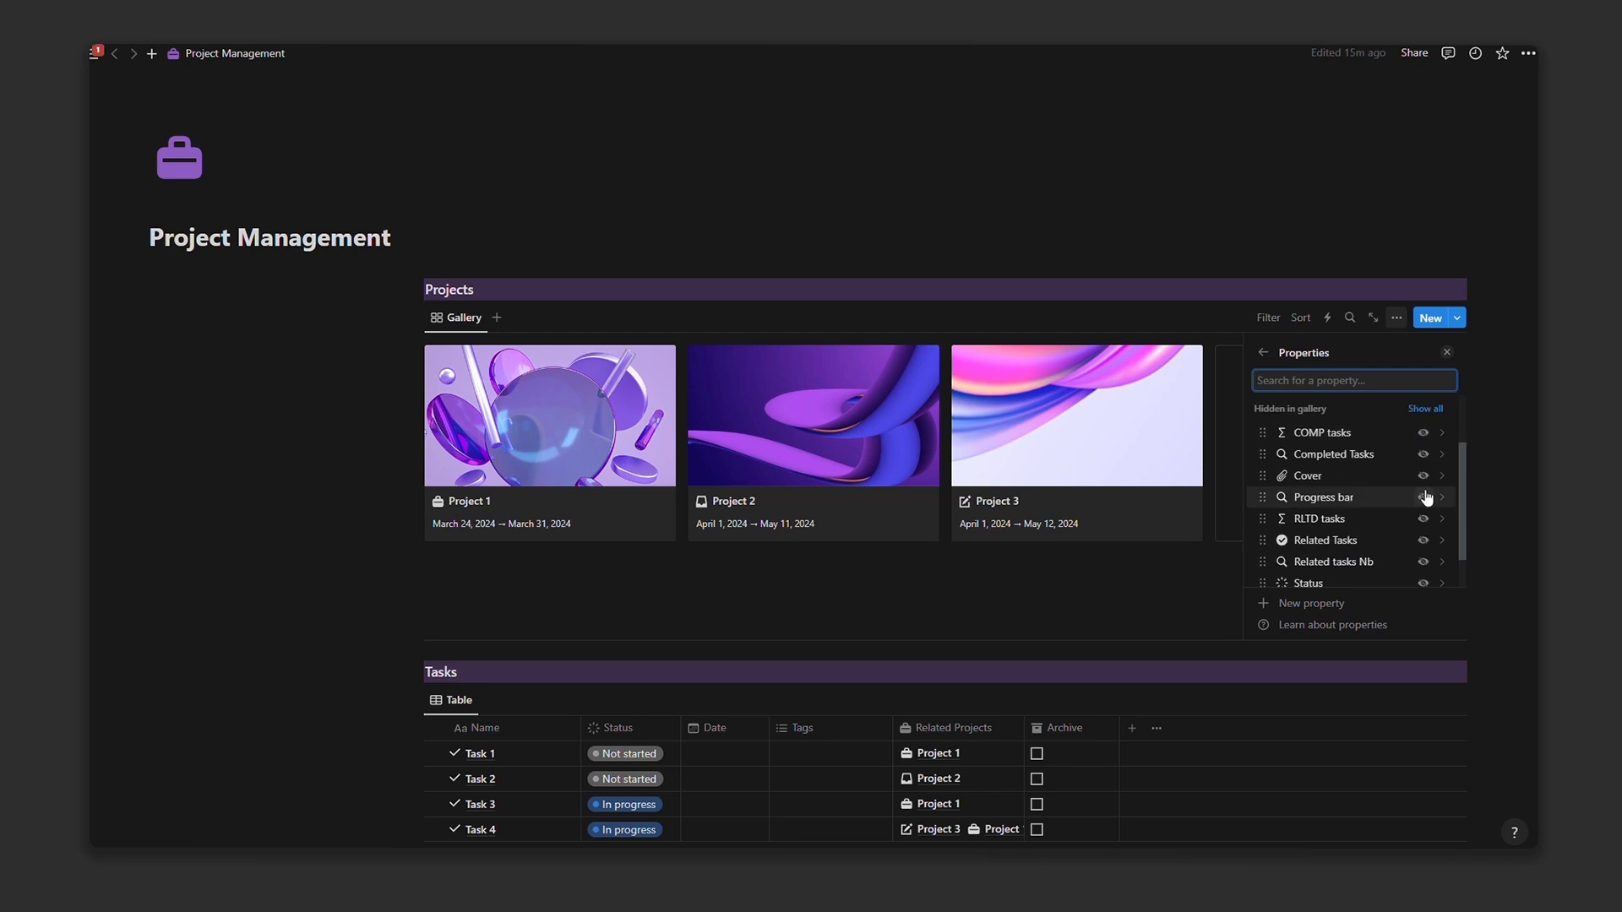
pyautogui.click(1424, 583)
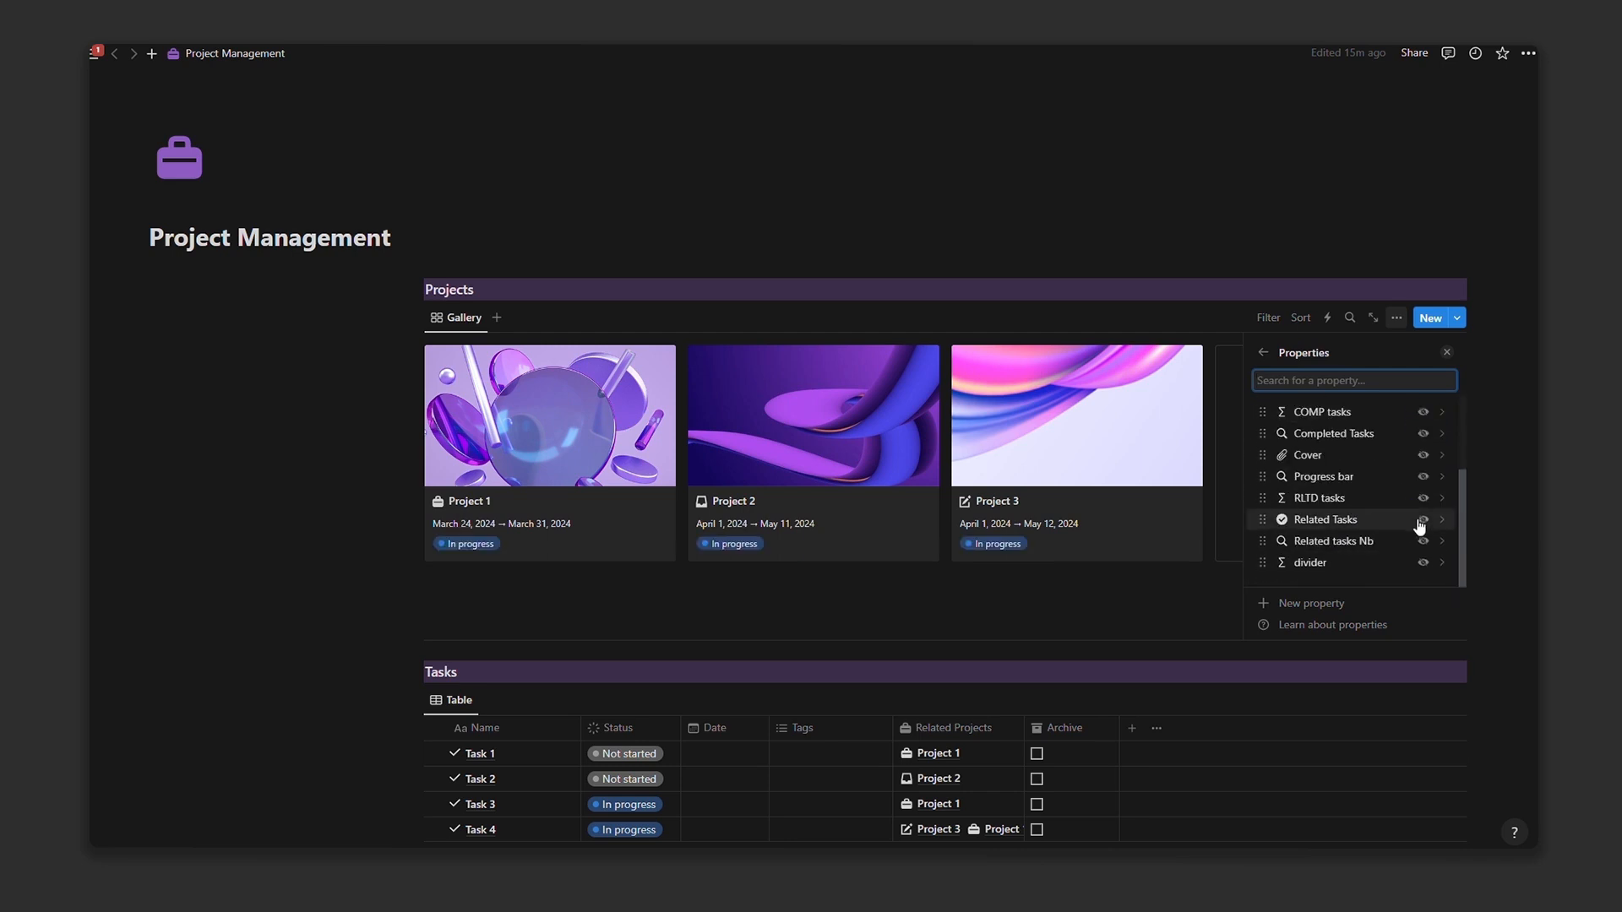
pyautogui.click(1427, 564)
# Step: Add related task counts, completed task counts and the progress bar to the project cards
pyautogui.scroll(-1, 1419, 528)
pyautogui.scroll(-1, 1427, 496)
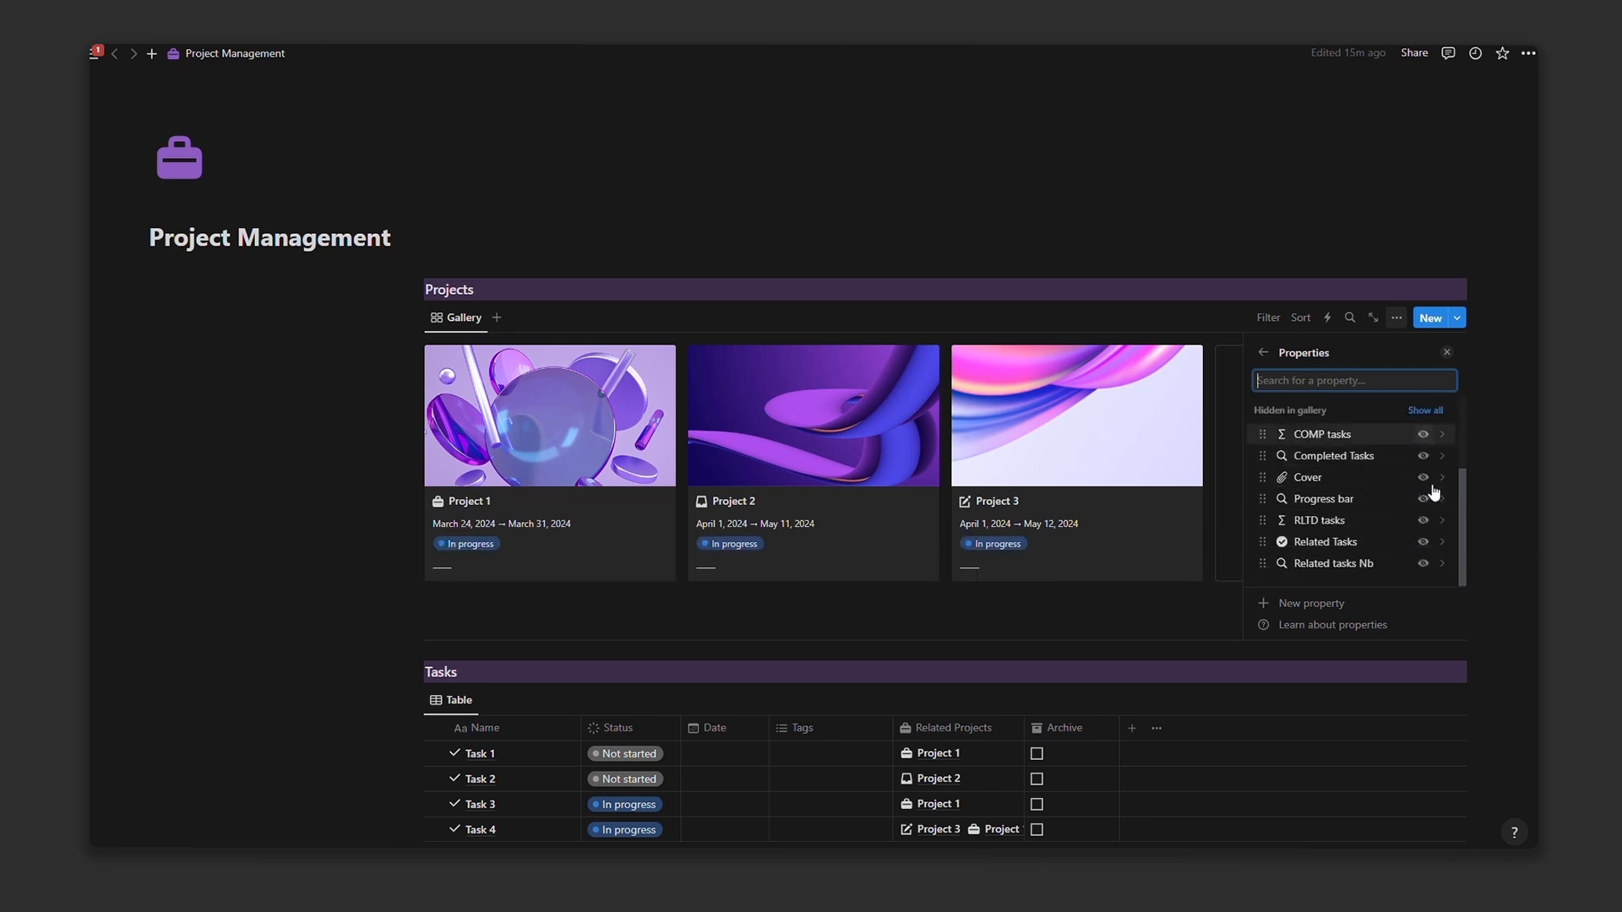
pyautogui.click(1426, 526)
pyautogui.scroll(-1, 1427, 464)
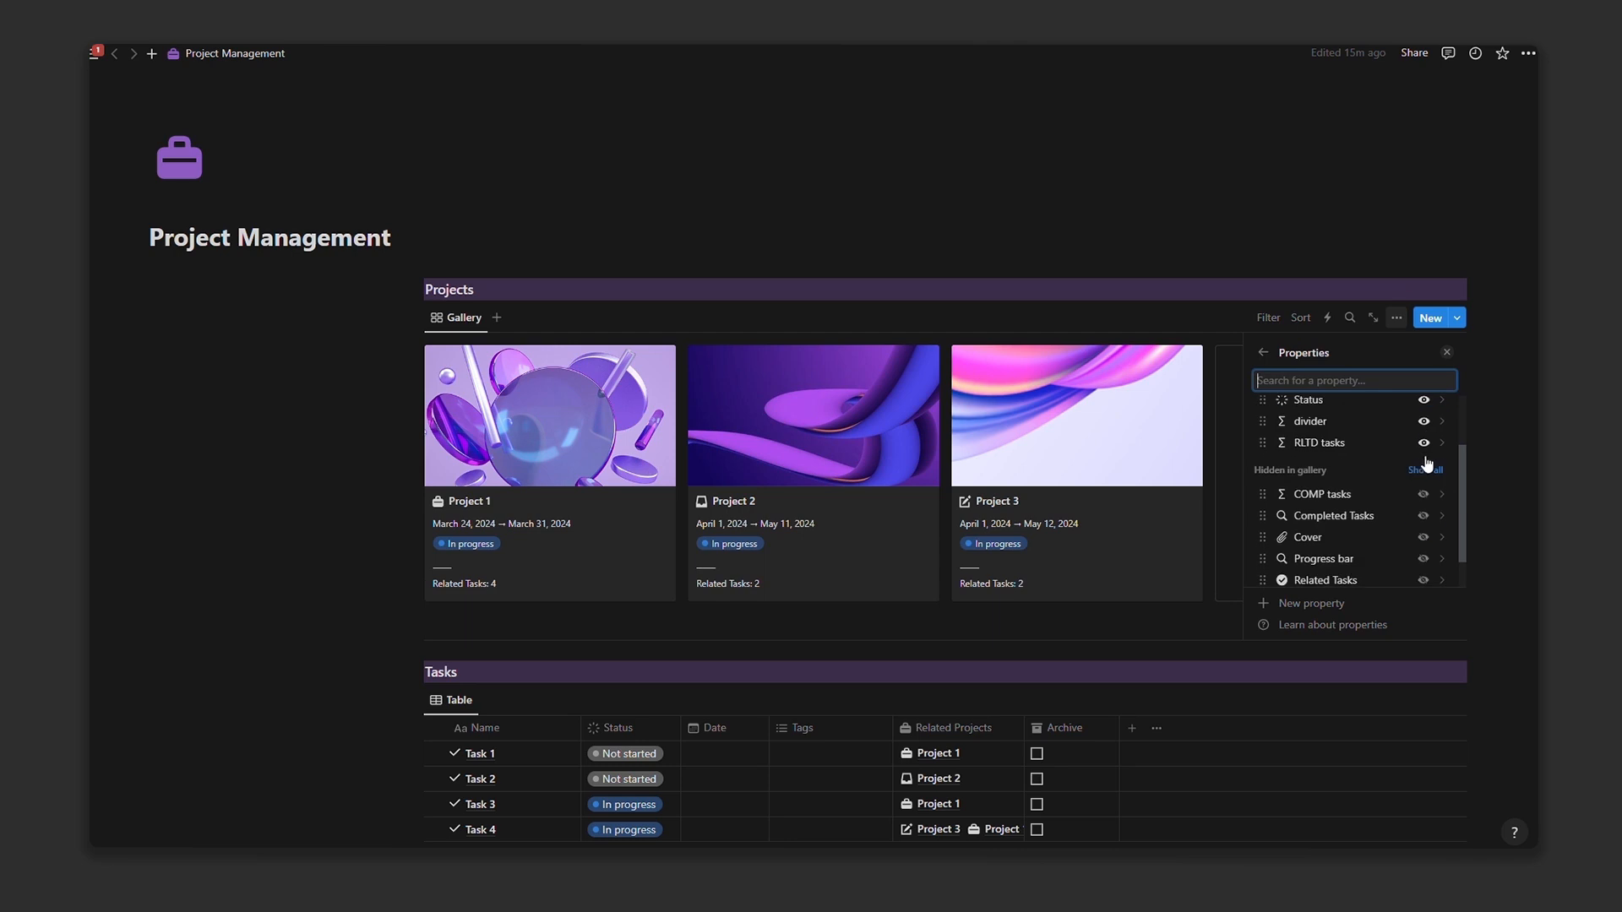
pyautogui.click(1424, 495)
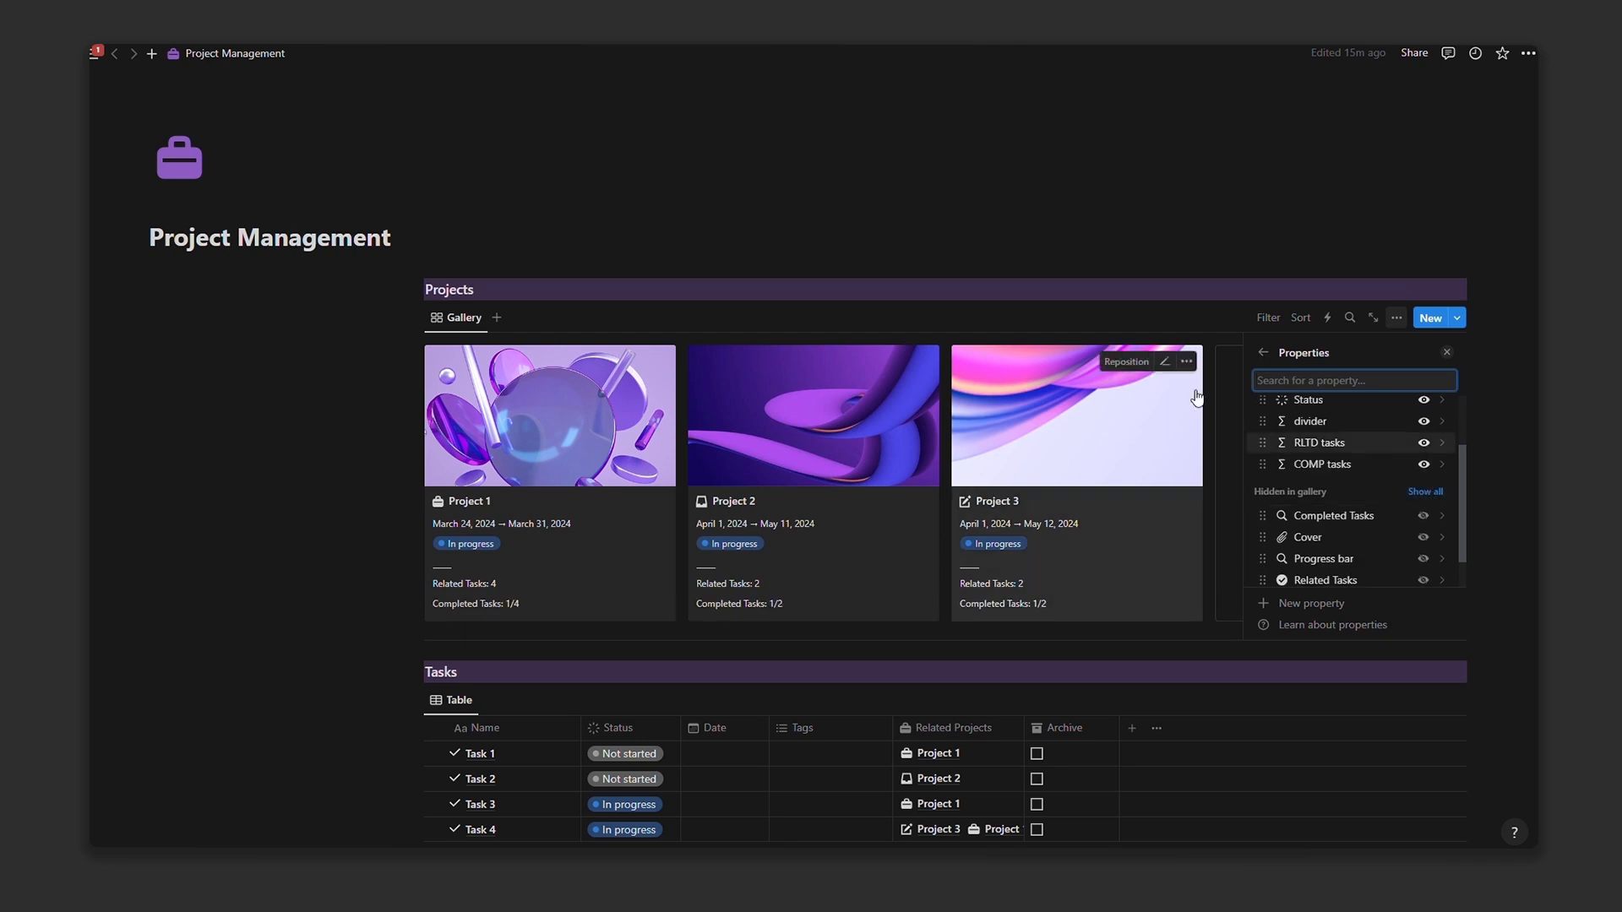
pyautogui.scroll(-1, 1424, 498)
pyautogui.click(1424, 522)
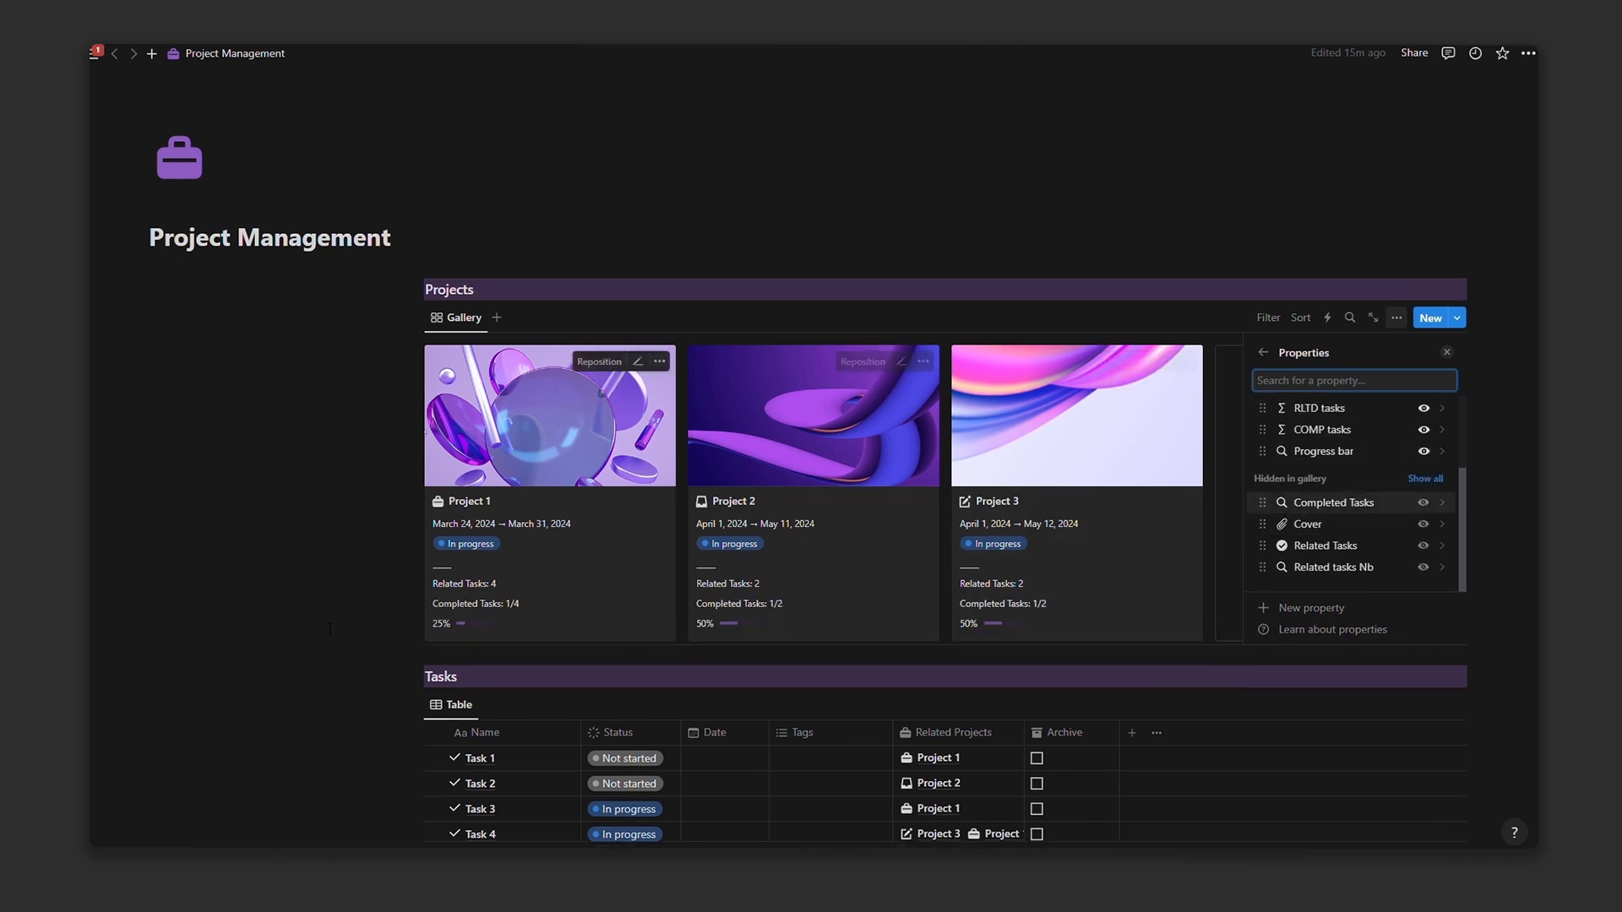
pyautogui.click(389, 440)
pyautogui.scroll(1, 394, 444)
pyautogui.scroll(-1, 395, 444)
pyautogui.scroll(-2, 394, 444)
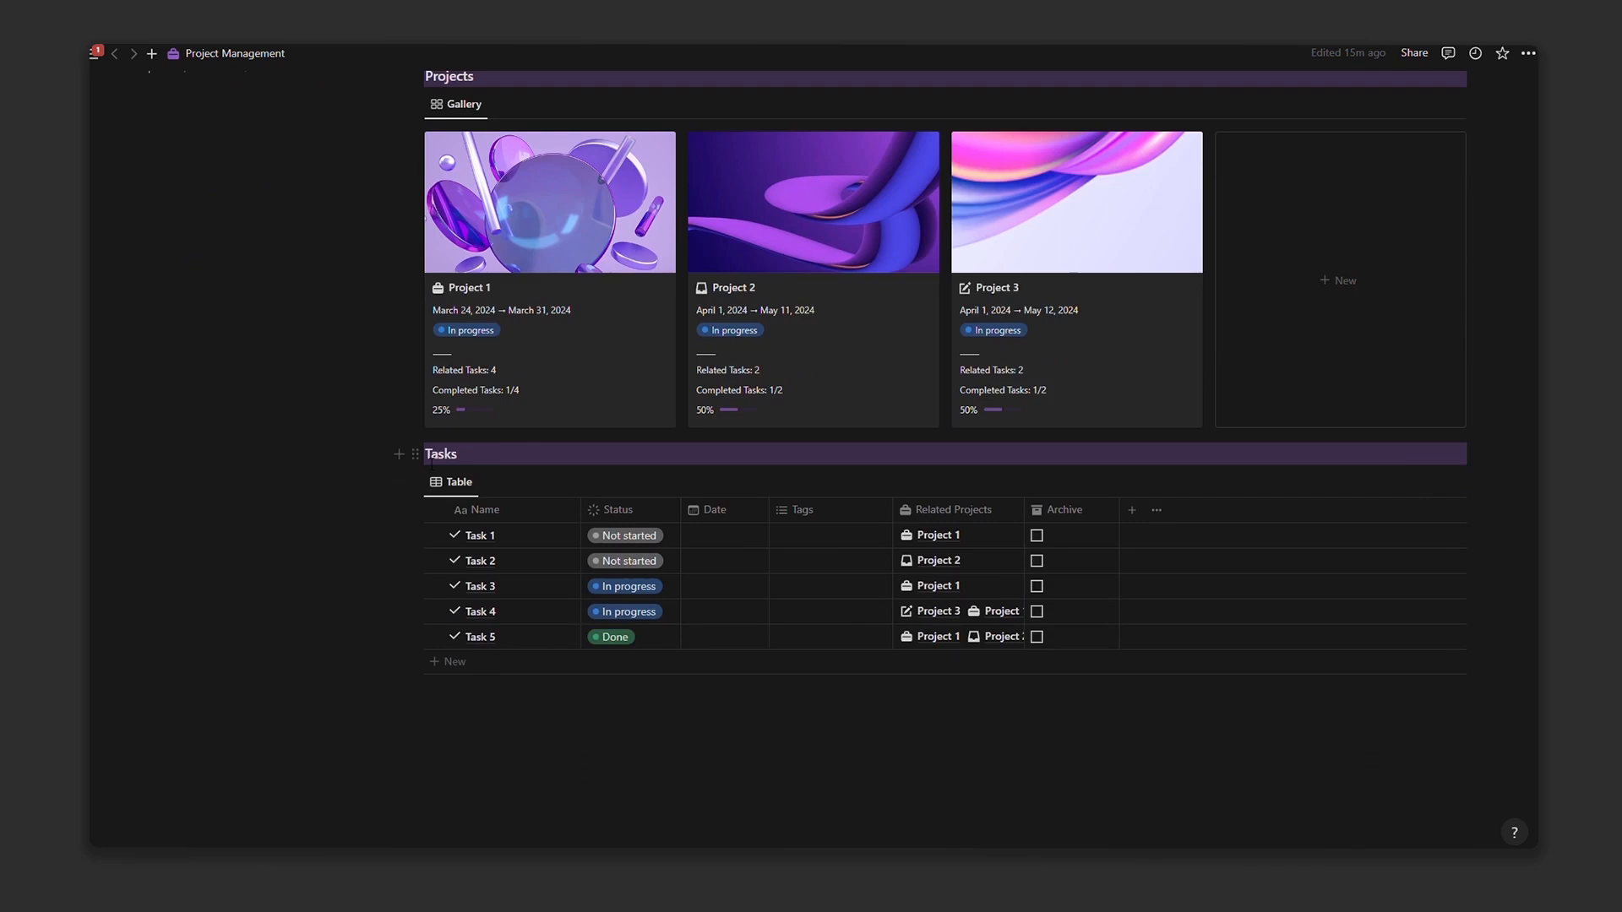
# Step: Move the Tasks table into a left column beside Projects
pyautogui.moveTo(409, 448); pyautogui.dragTo(269, 306)
pyautogui.scroll(3, 490, 440)
pyautogui.scroll(-2, 498, 537)
pyautogui.scroll(2, 499, 536)
pyautogui.click(254, 347)
pyautogui.scroll(-1, 505, 723)
pyautogui.moveTo(495, 703); pyautogui.dragTo(208, 338)
# Step: Switch the Tasks table to a gallery layout with card preview set to None
pyautogui.click(398, 335)
pyautogui.click(406, 438)
pyautogui.click(426, 475)
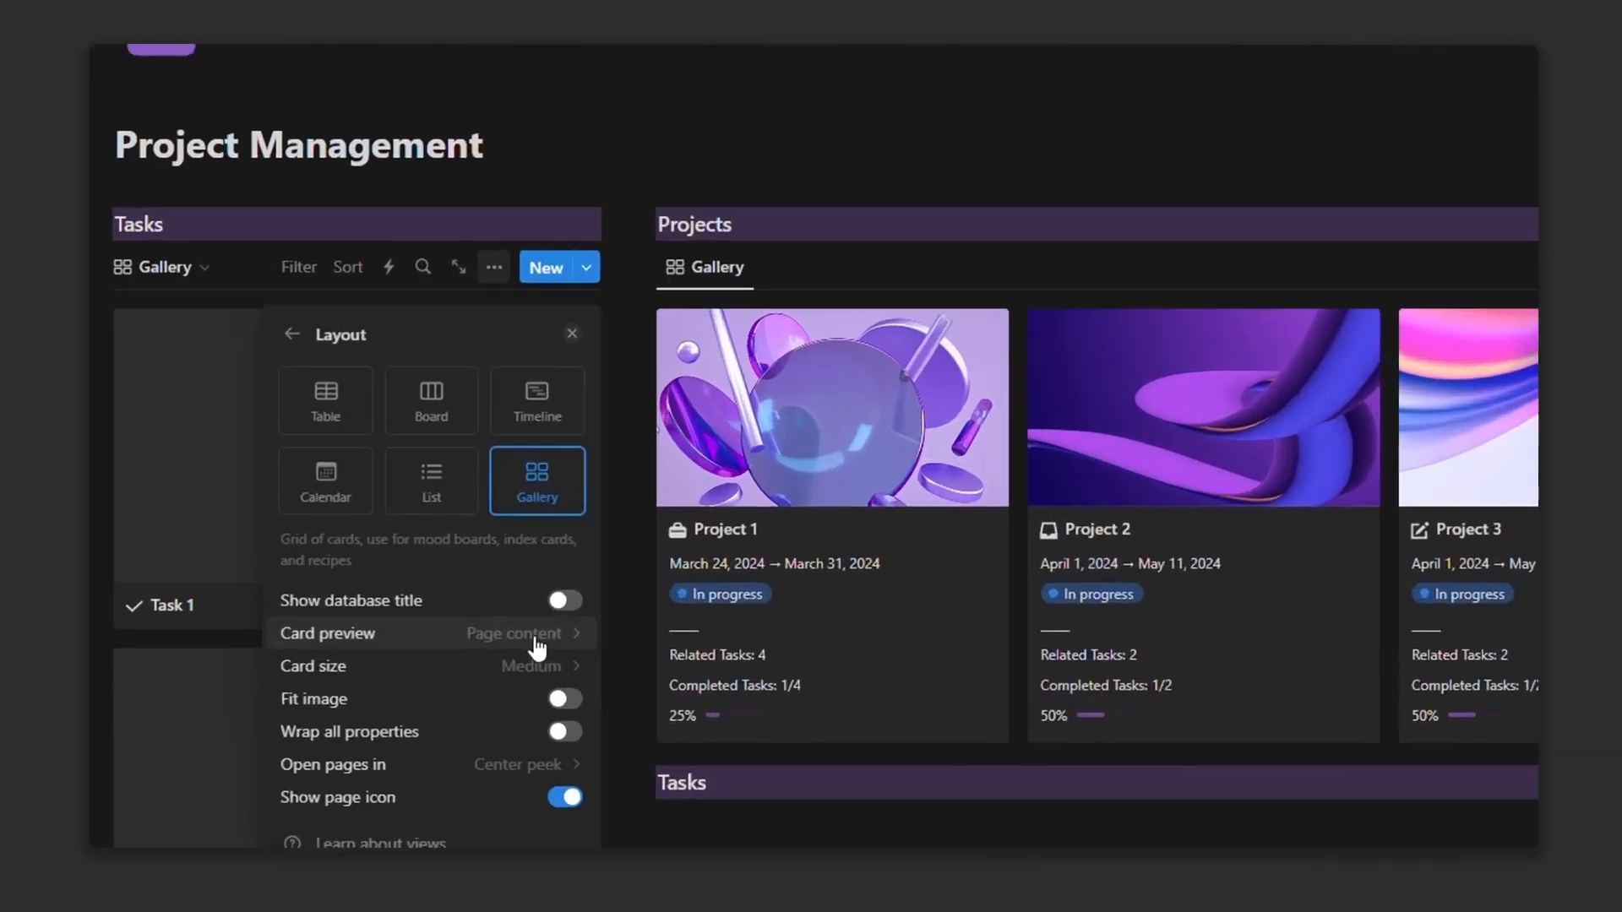
pyautogui.click(535, 638)
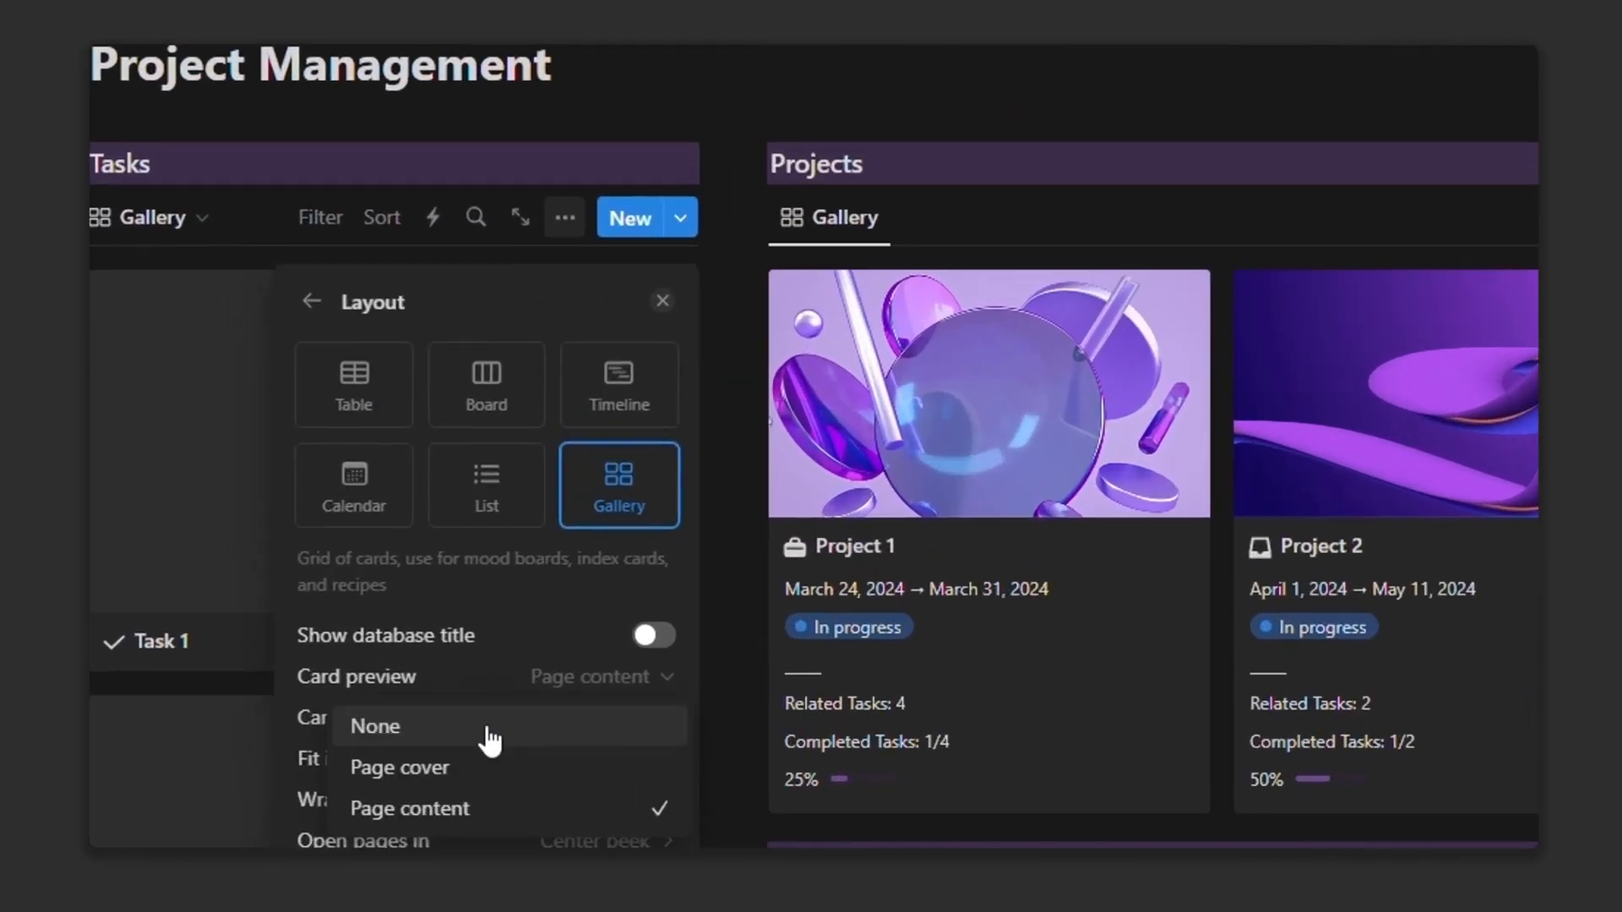
pyautogui.click(432, 674)
pyautogui.click(496, 263)
# Step: Show all properties on the task cards except Archive
pyautogui.click(496, 265)
pyautogui.click(495, 457)
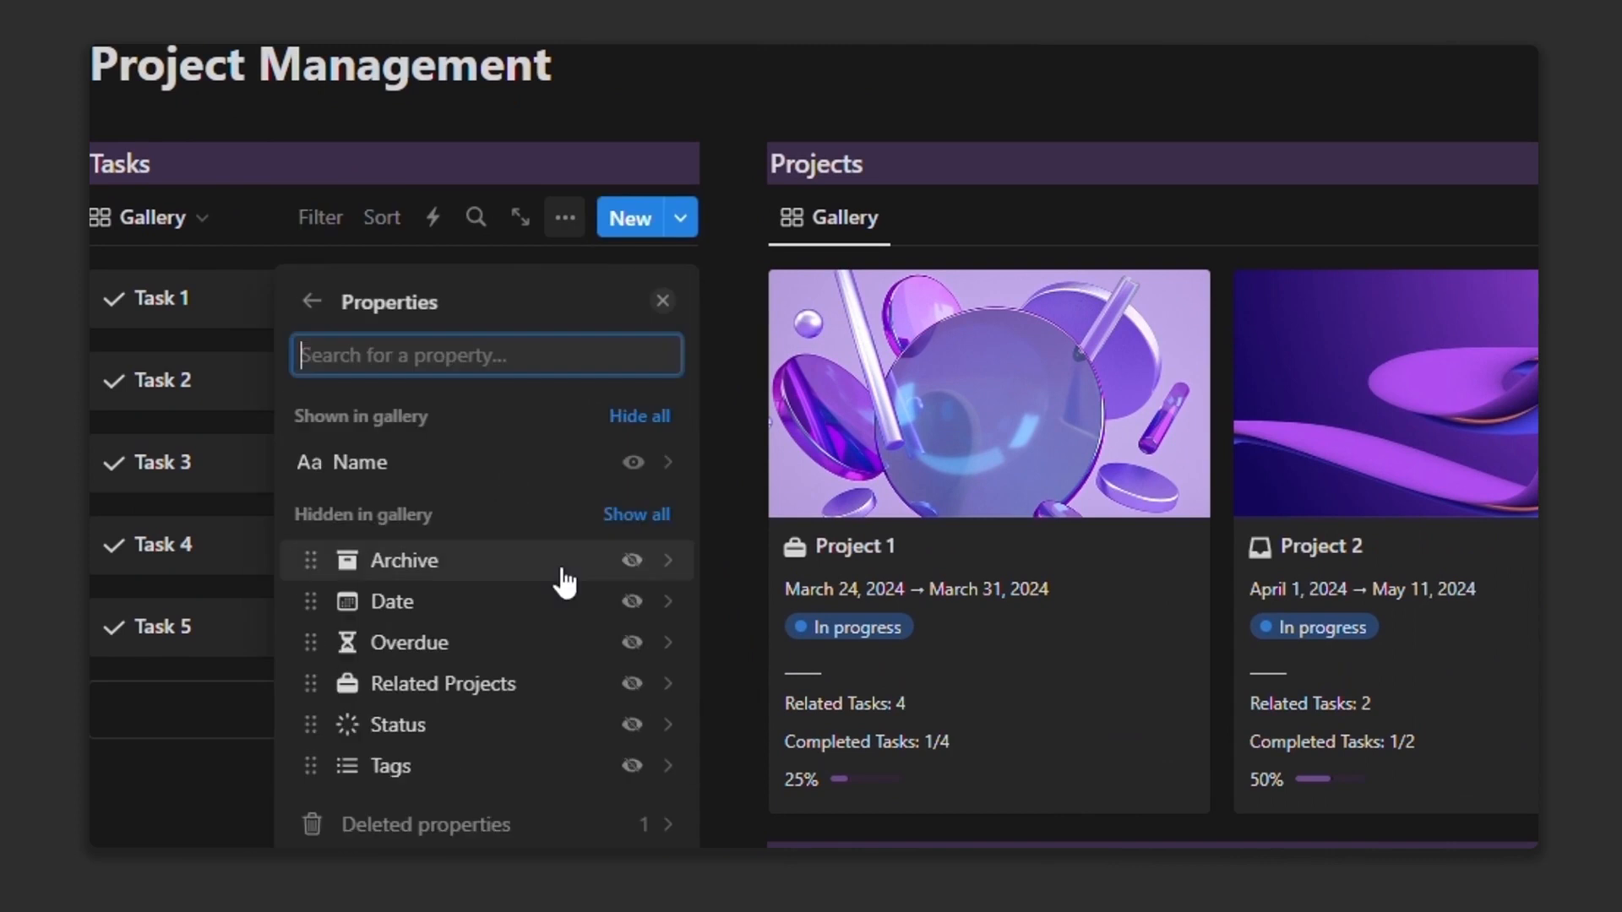
pyautogui.click(636, 517)
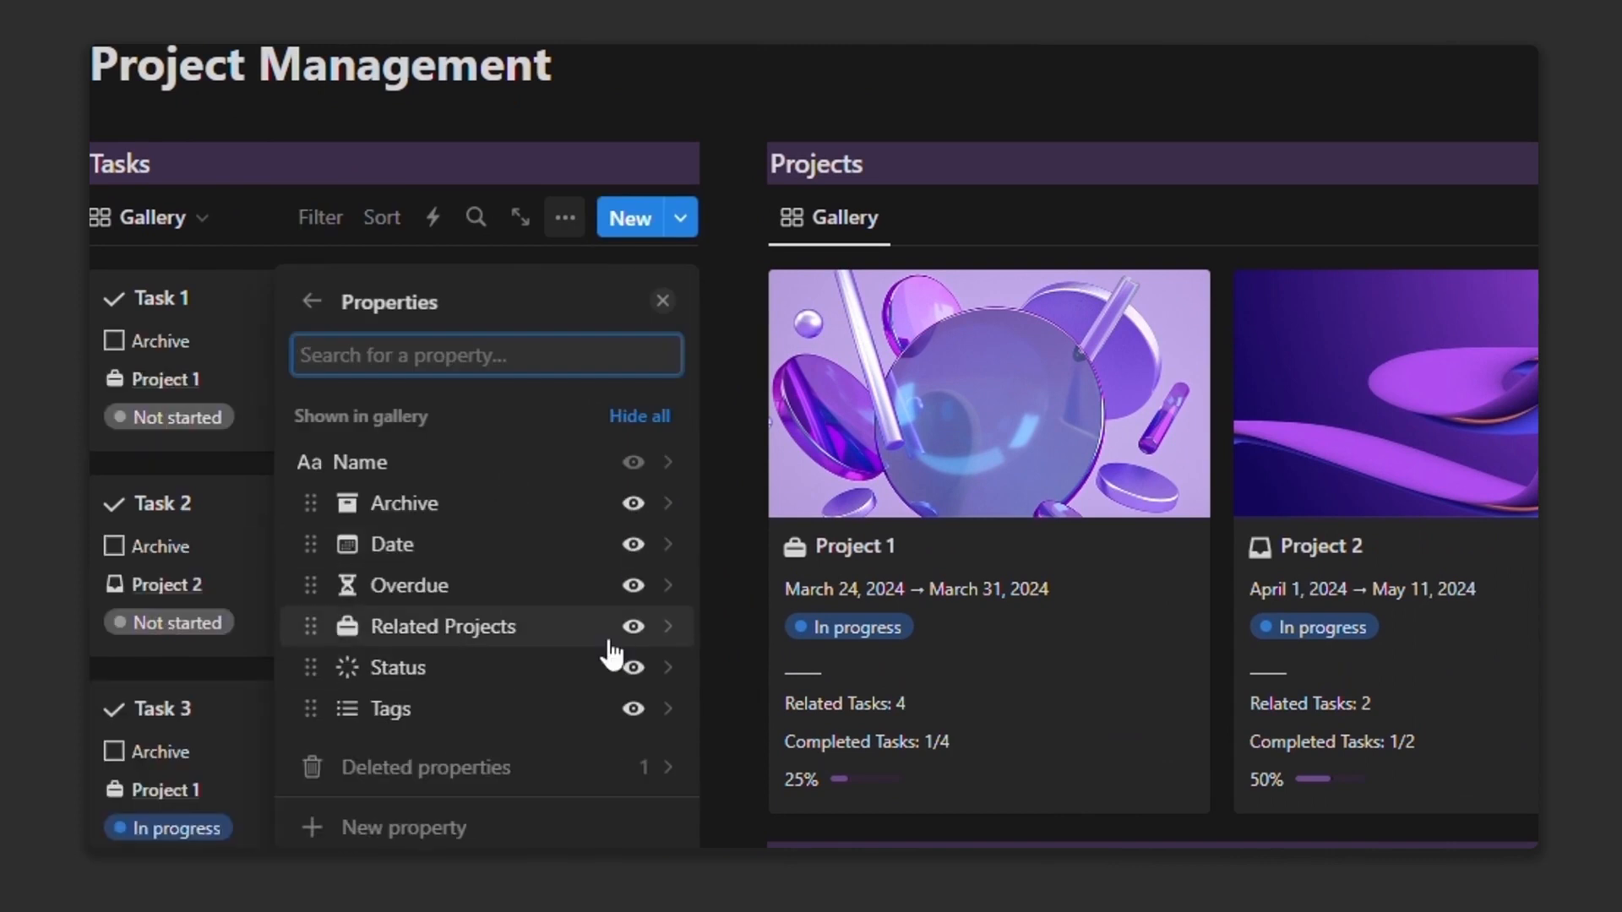
pyautogui.click(633, 504)
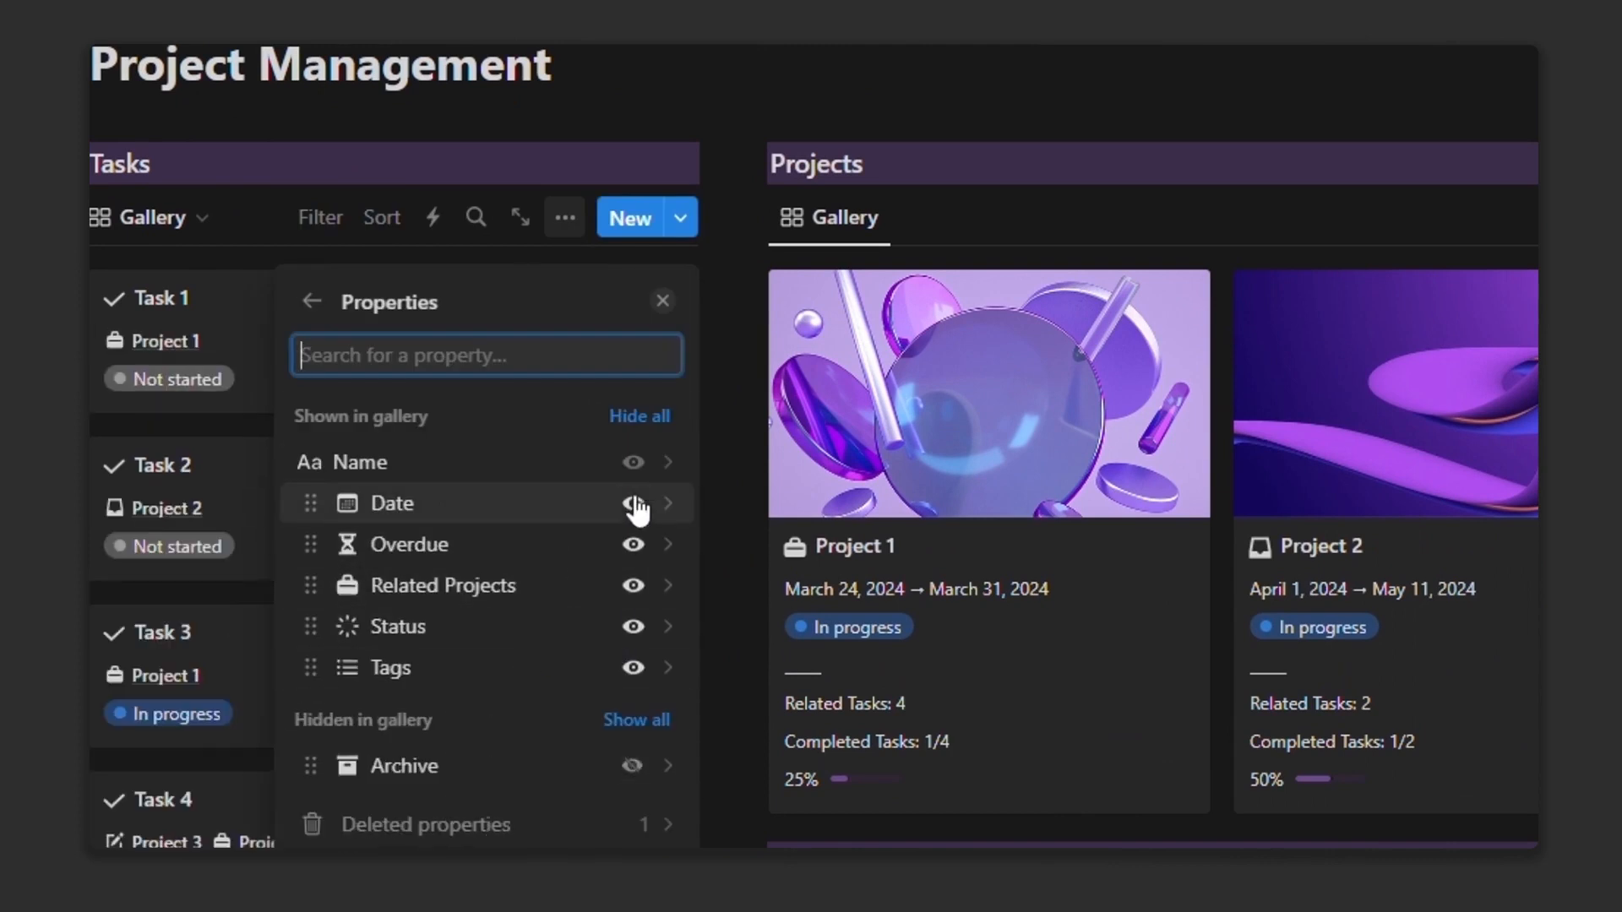
# Step: Rename the Gallery view to 'Today' with a down-arrow icon
pyautogui.click(188, 219)
pyautogui.click(189, 220)
pyautogui.click(355, 333)
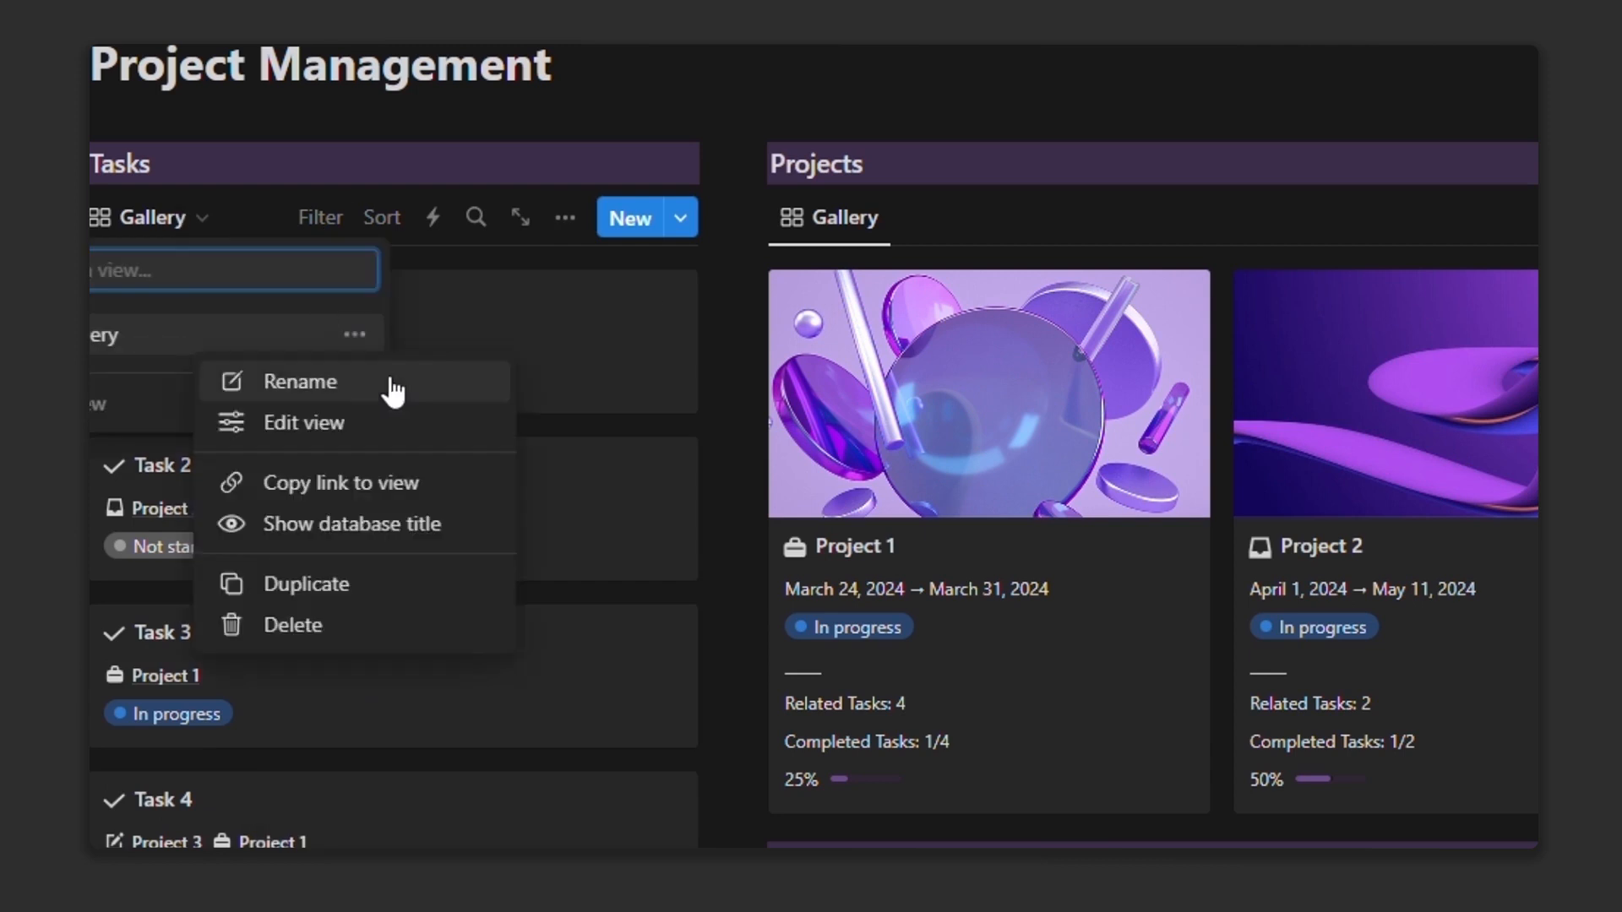
pyautogui.click(393, 382)
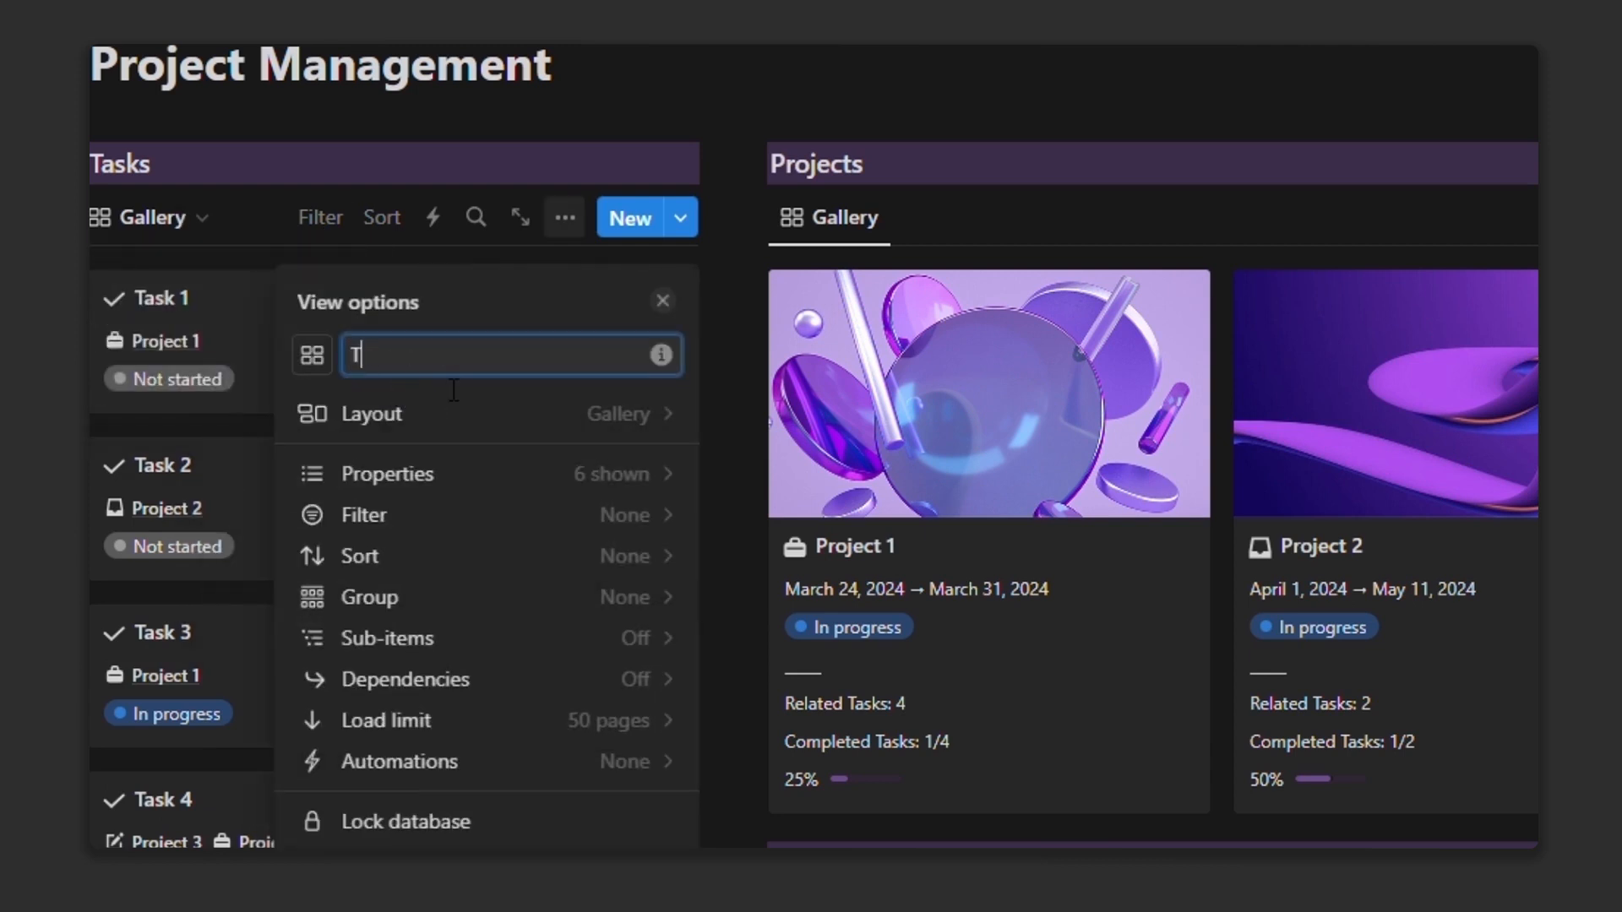
pyautogui.write('Today')
pyautogui.click(329, 354)
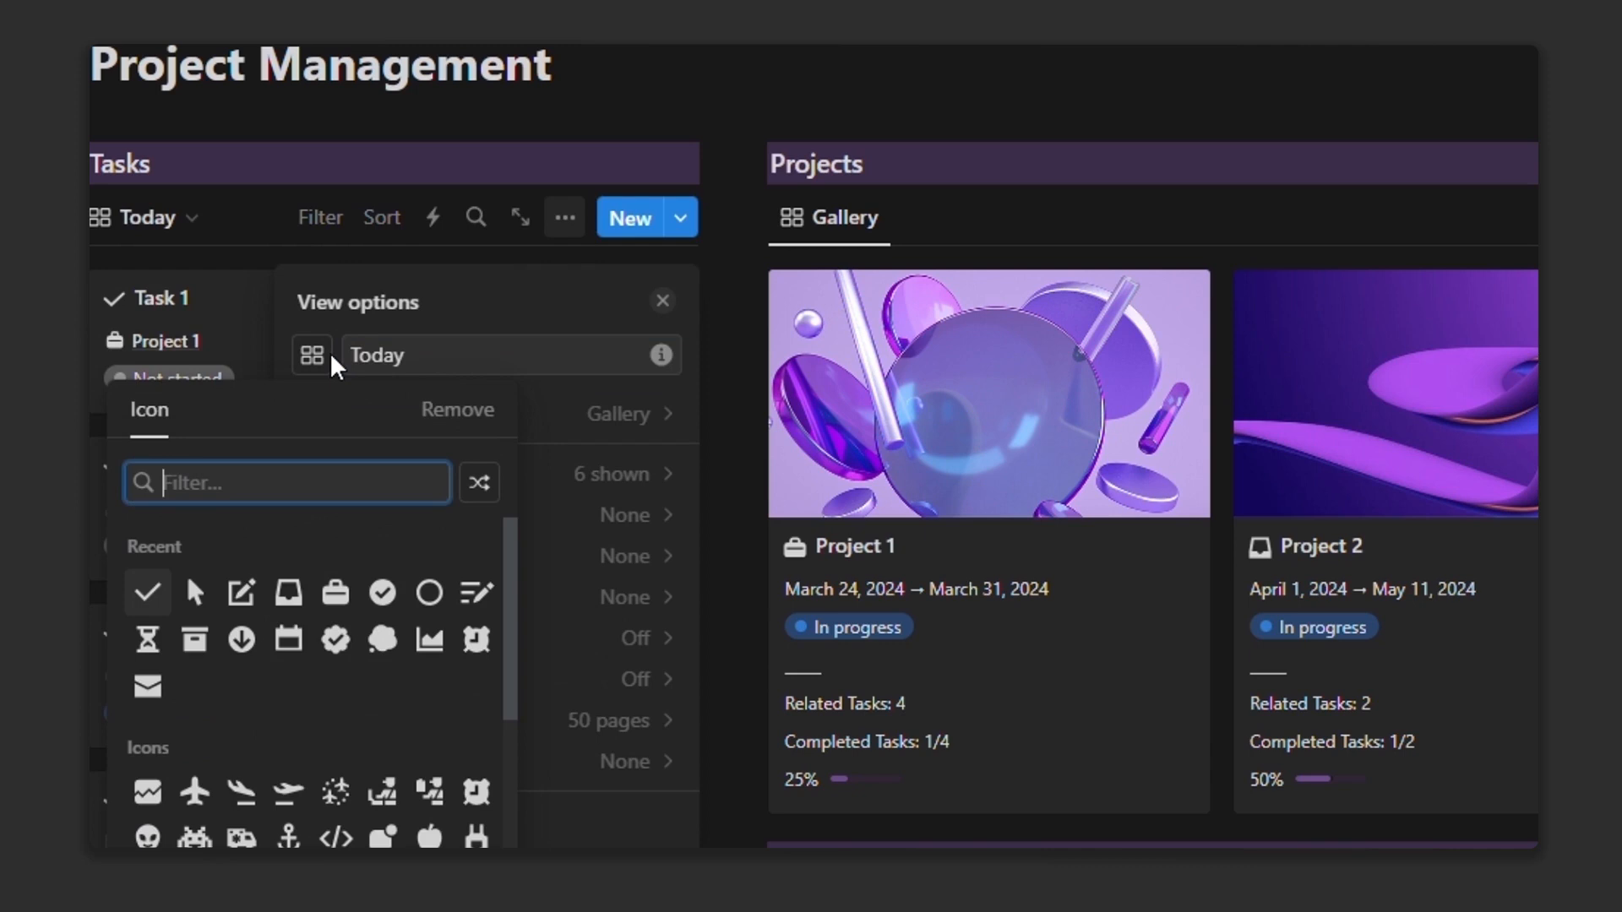
pyautogui.click(242, 640)
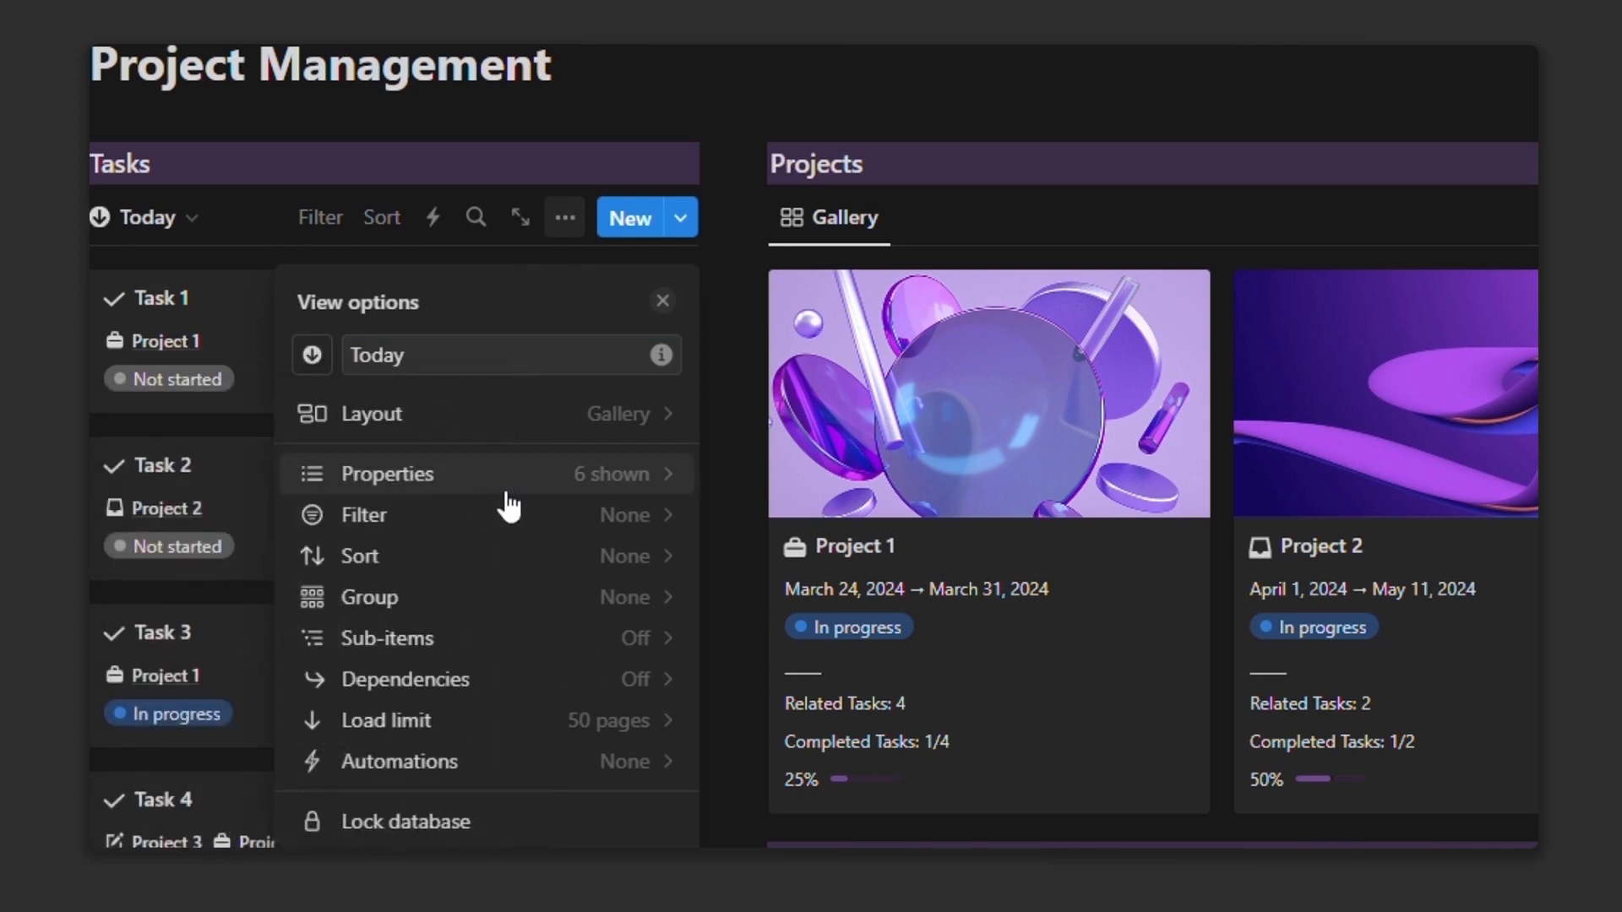
# Step: Filter the Today view to tasks whose Date is this day
pyautogui.click(517, 517)
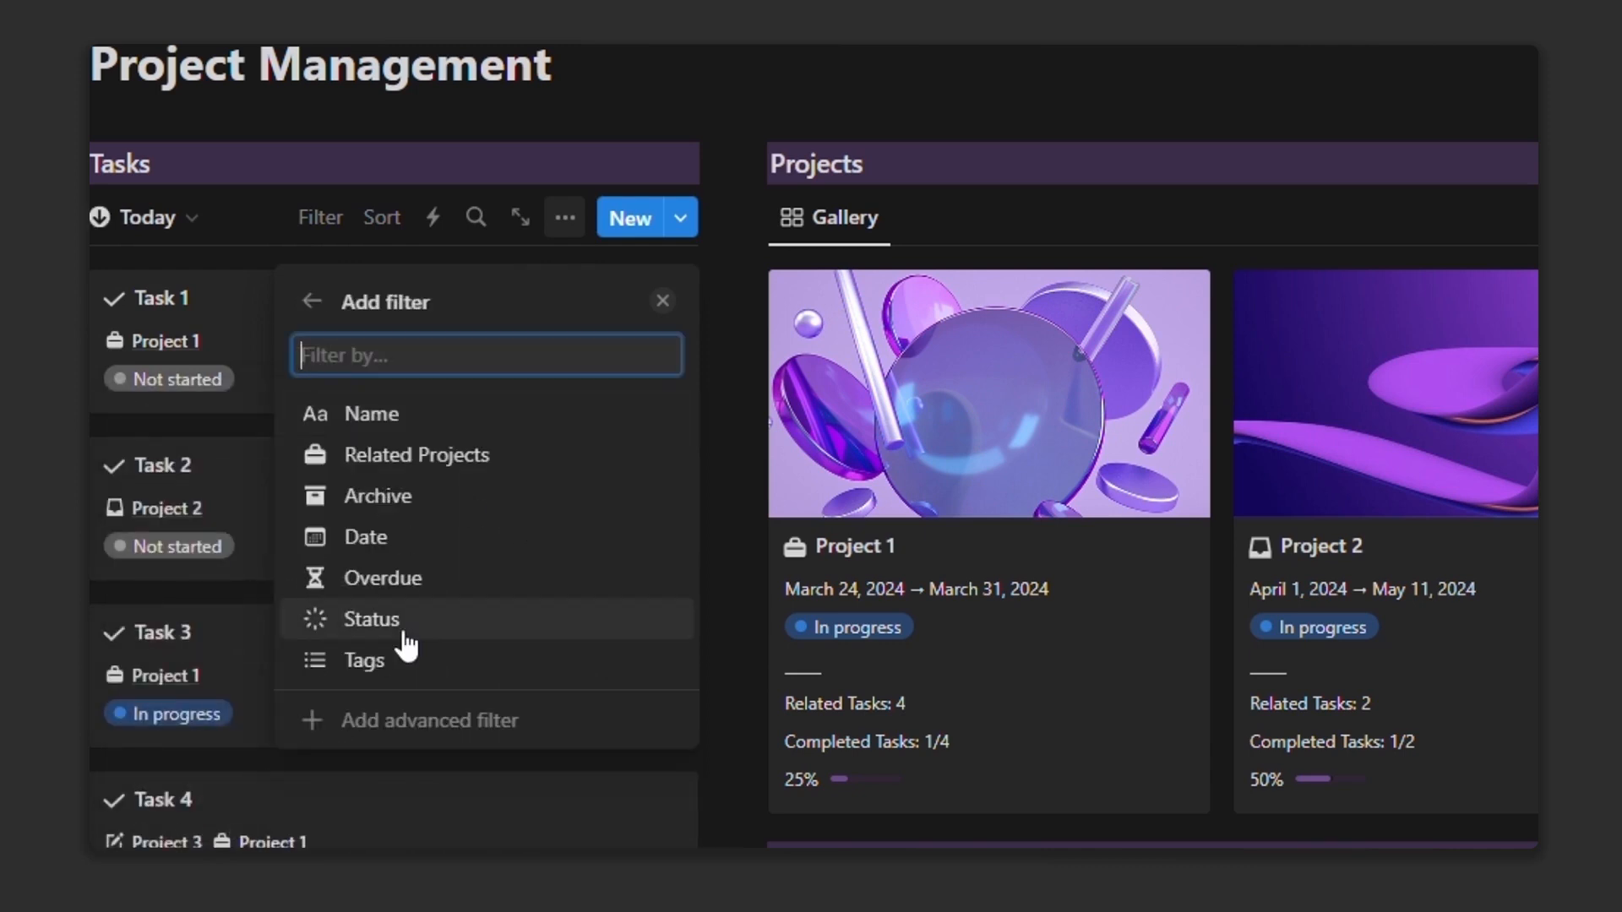
pyautogui.click(404, 538)
pyautogui.click(490, 362)
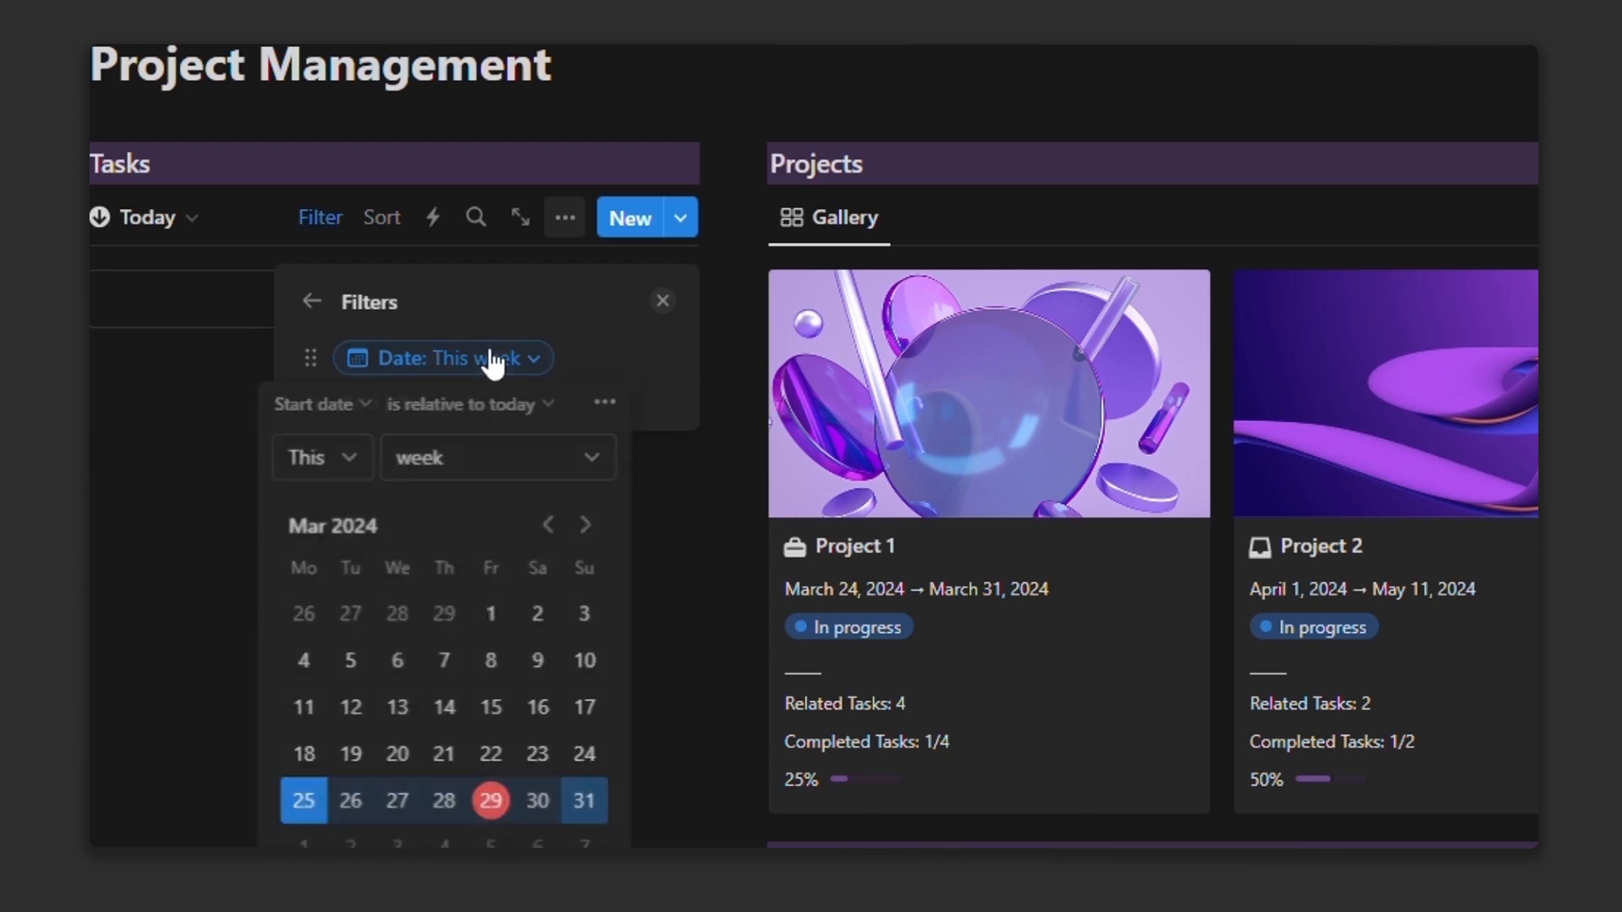
pyautogui.click(427, 473)
pyautogui.click(407, 512)
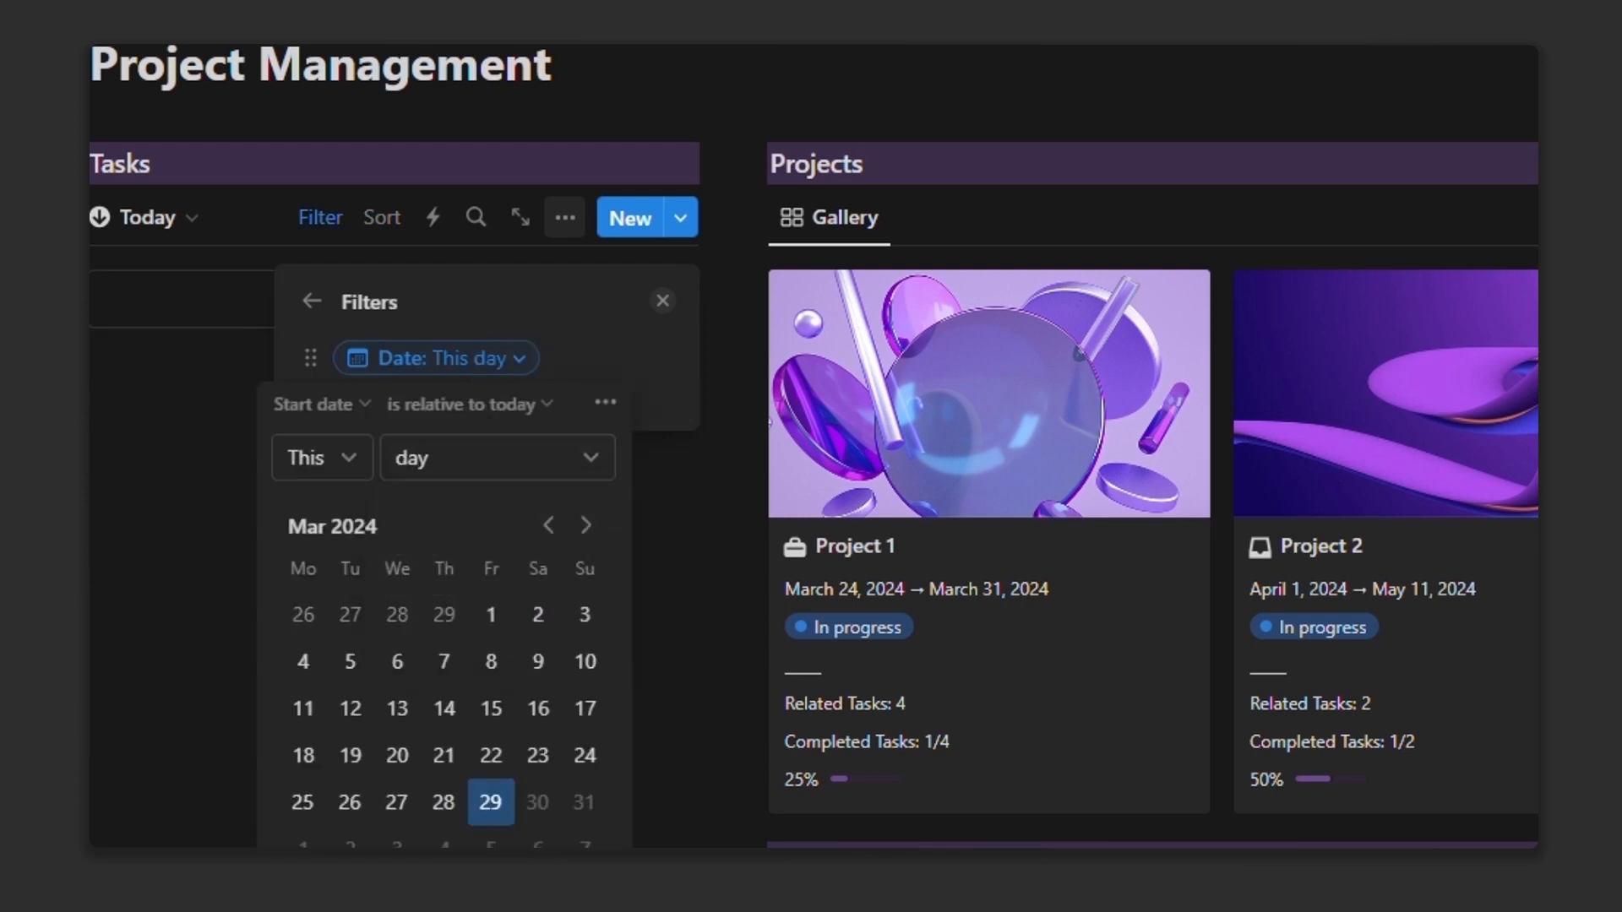
pyautogui.click(724, 772)
# Step: Duplicate Today as a 'This Week' view with a calendar icon and Date filtered to this week
pyautogui.click(161, 219)
pyautogui.click(352, 334)
pyautogui.click(344, 583)
pyautogui.tripleClick(484, 370)
pyautogui.write('This Week')
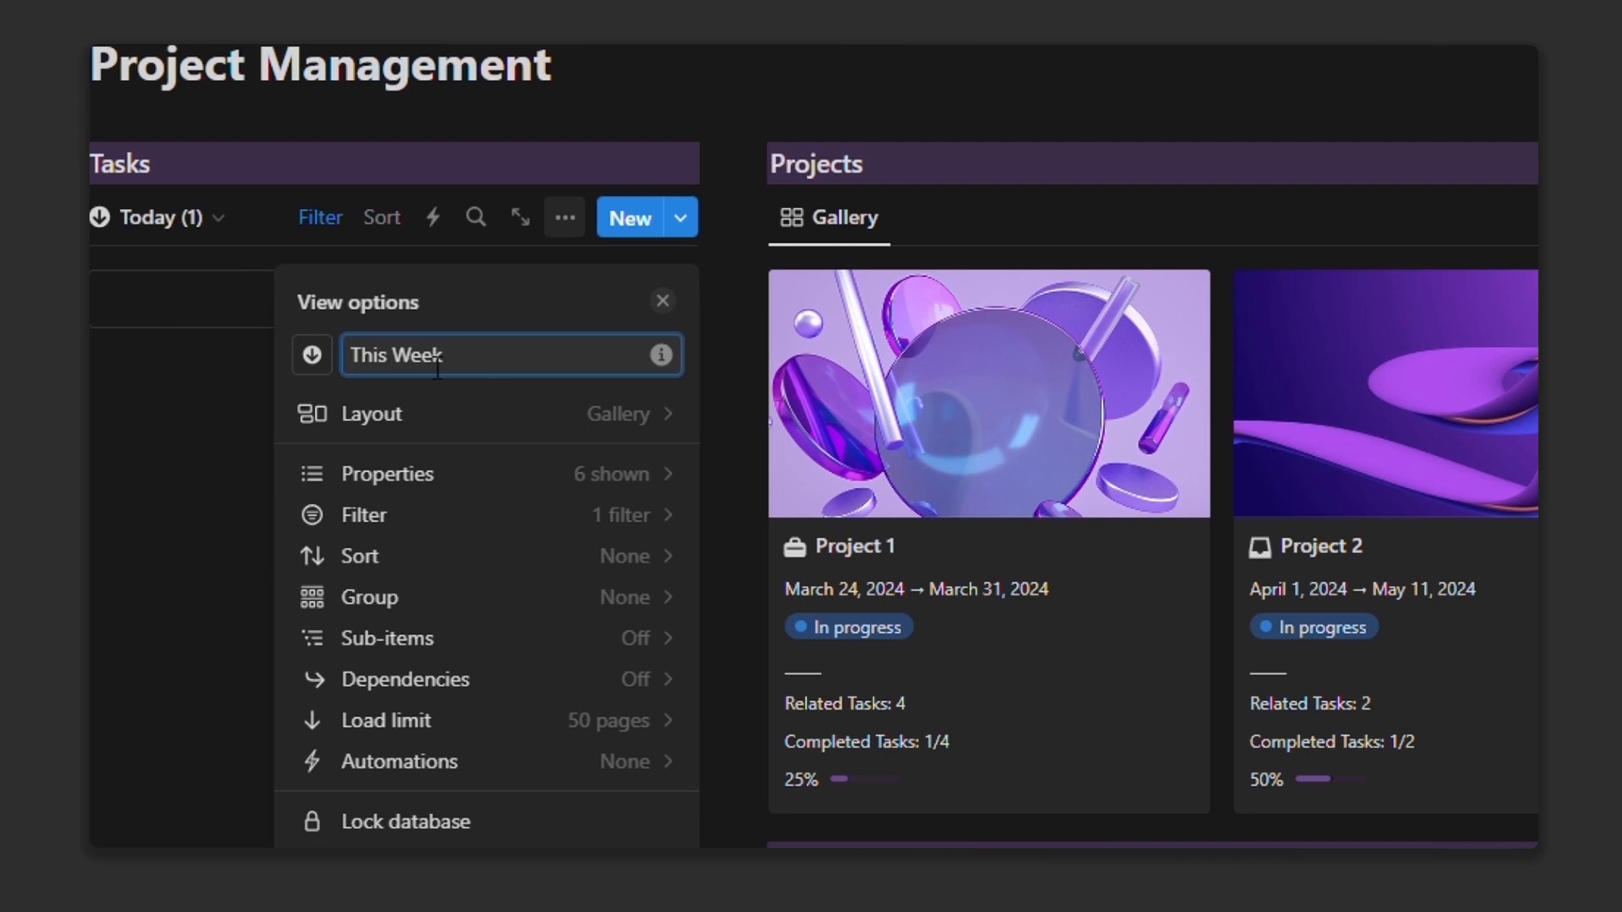
pyautogui.click(310, 353)
pyautogui.write('cale')
pyautogui.click(149, 546)
pyautogui.click(444, 514)
pyautogui.click(500, 365)
pyautogui.click(448, 456)
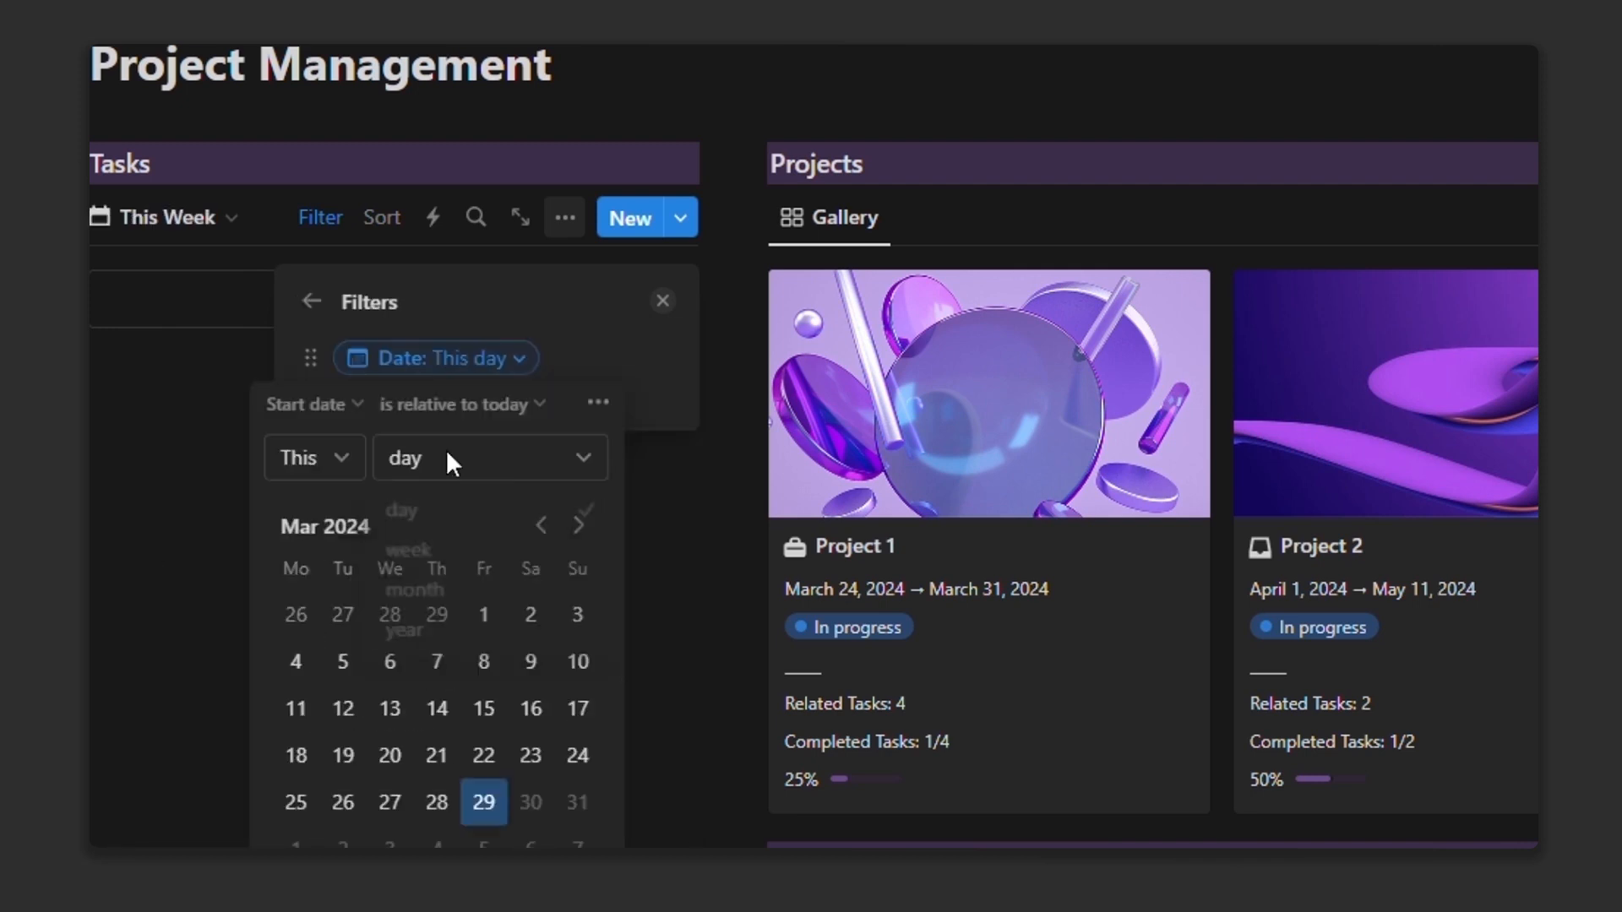
pyautogui.click(427, 552)
# Step: Duplicate This Week as an Overdue view with an hourglass icon, filtered to overdue tasks only
pyautogui.click(169, 219)
pyautogui.click(351, 375)
pyautogui.click(338, 624)
pyautogui.moveTo(349, 365); pyautogui.dragTo(458, 381)
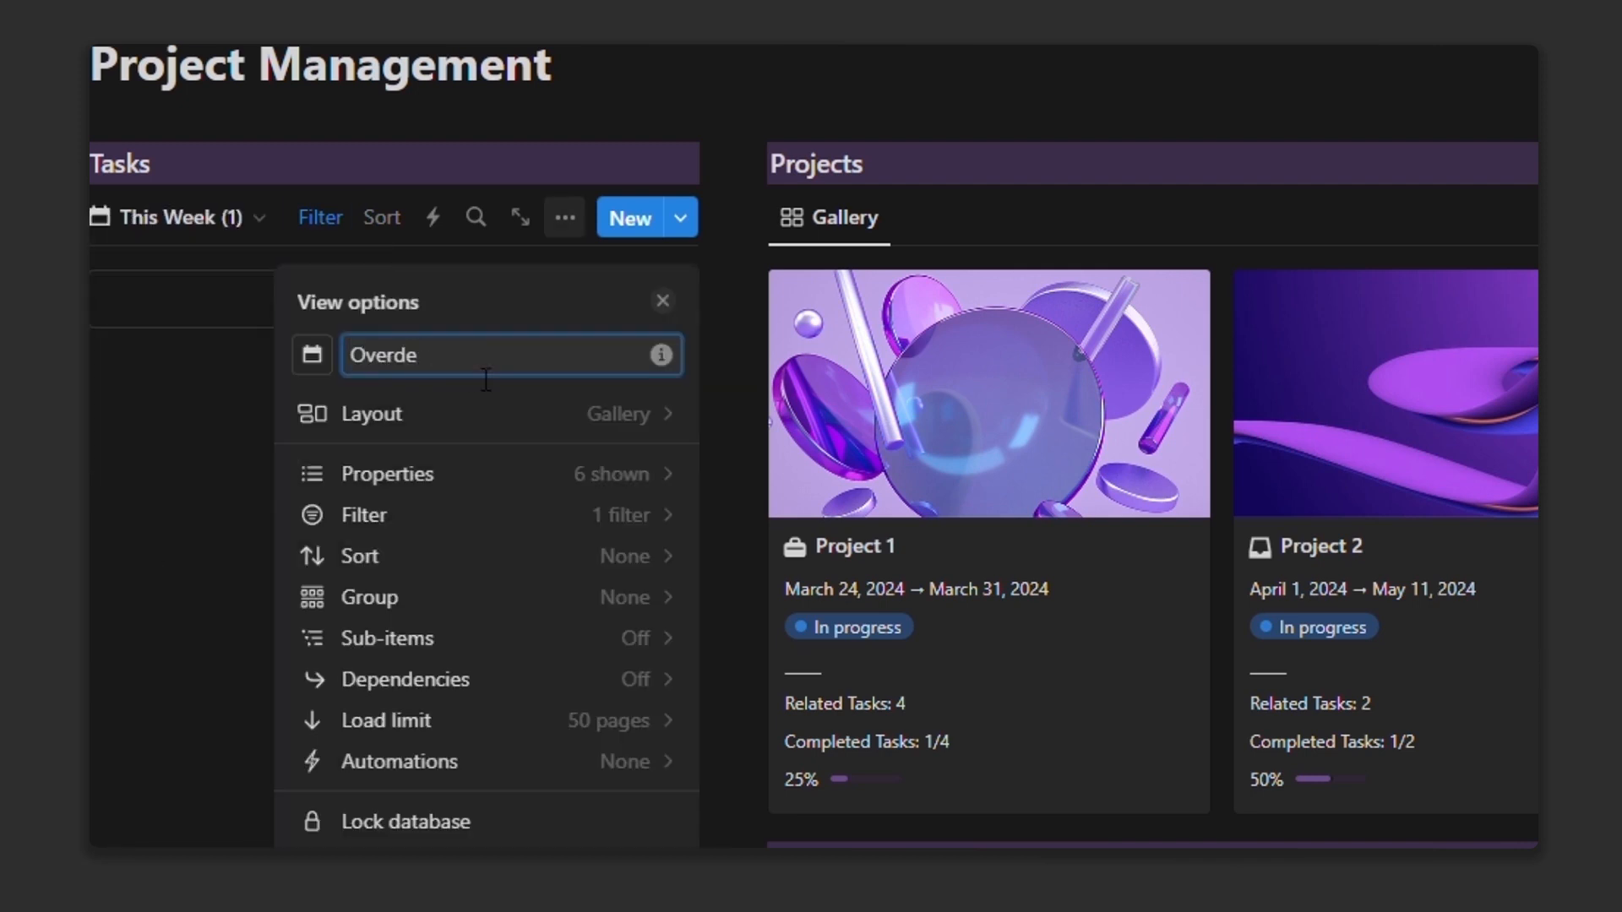
pyautogui.click(312, 355)
pyautogui.click(149, 547)
pyautogui.click(508, 520)
pyautogui.click(448, 363)
pyautogui.click(549, 403)
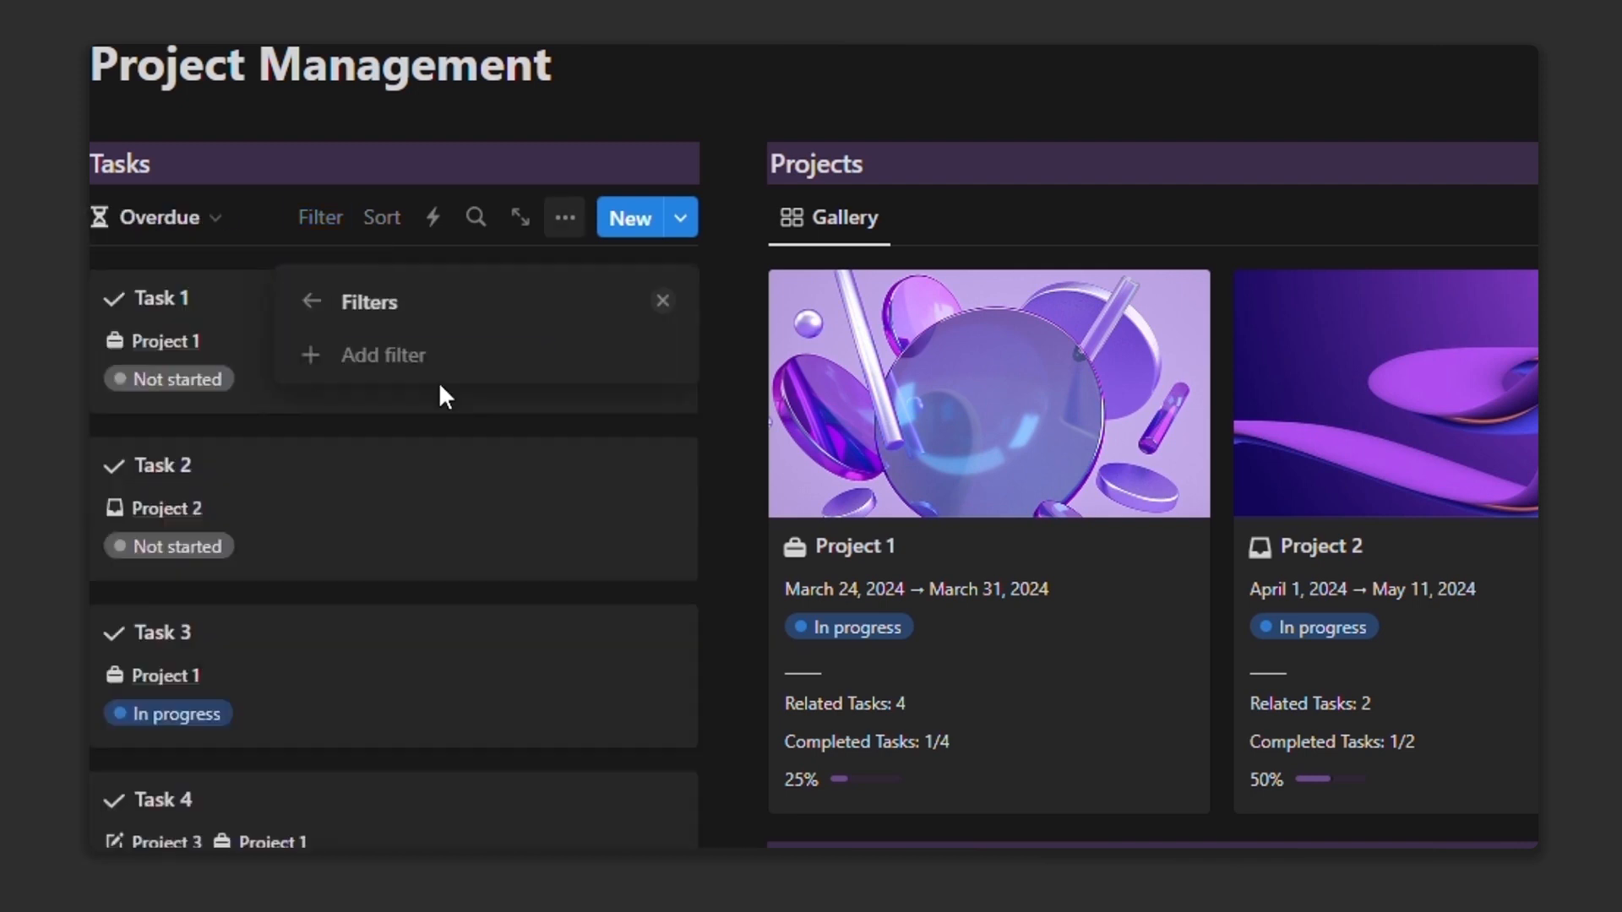
pyautogui.click(437, 362)
pyautogui.click(440, 453)
pyautogui.click(431, 425)
pyautogui.click(364, 560)
pyautogui.click(663, 366)
# Step: Return to the Today view and copy the Tasks heading to the page bottom for CALENDAR
pyautogui.click(320, 219)
pyautogui.click(145, 220)
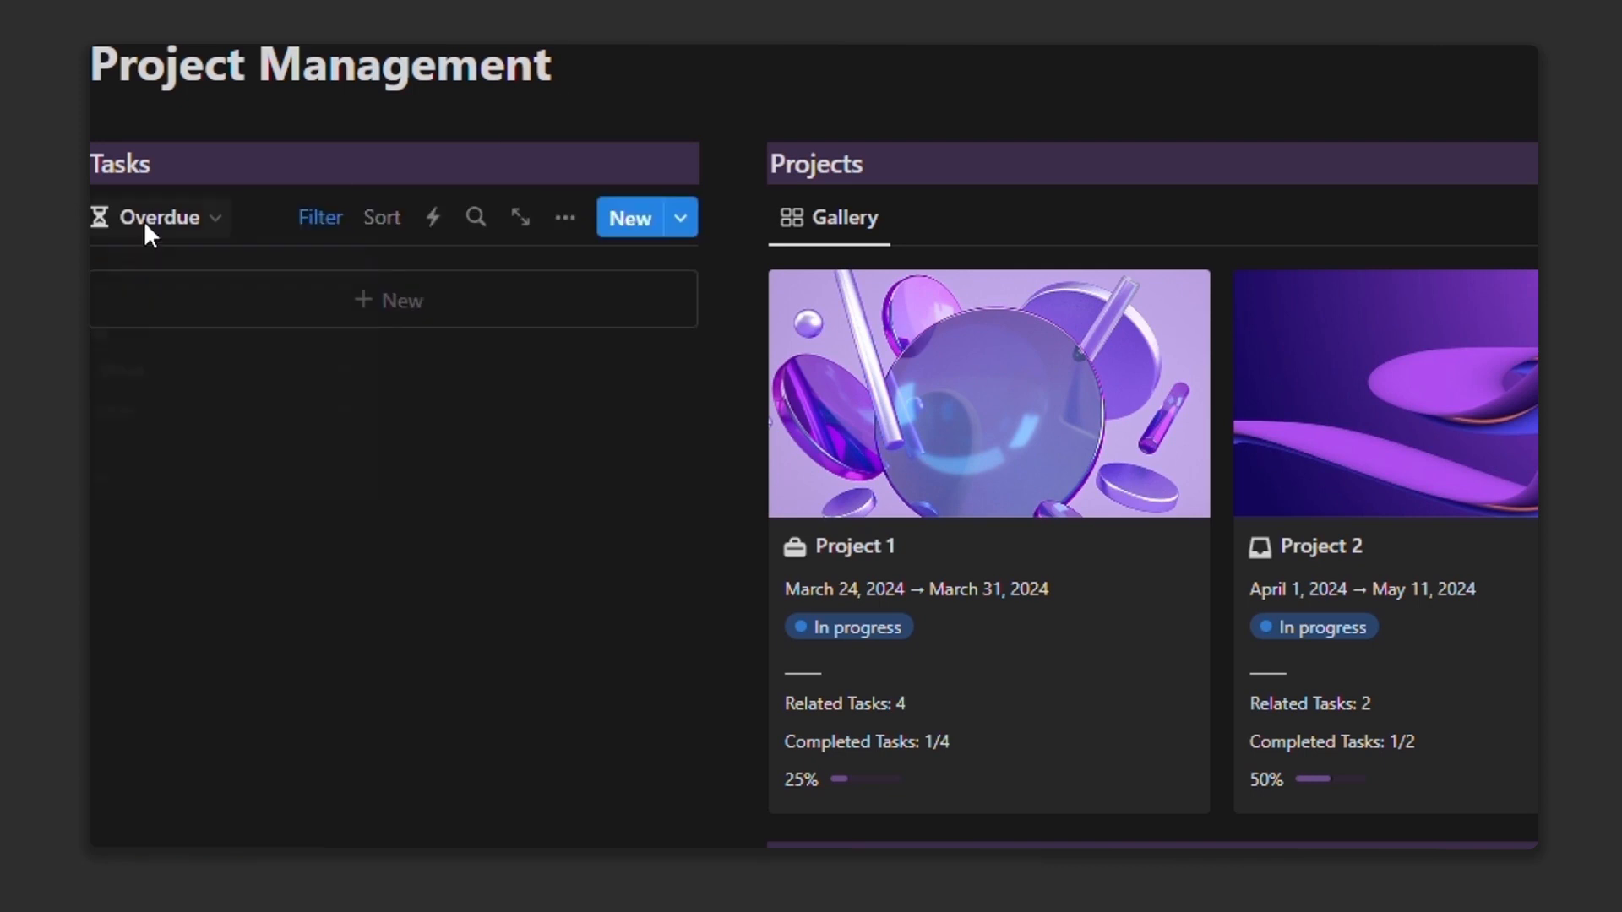
pyautogui.click(119, 286)
pyautogui.click(83, 164)
pyautogui.click(1036, 83)
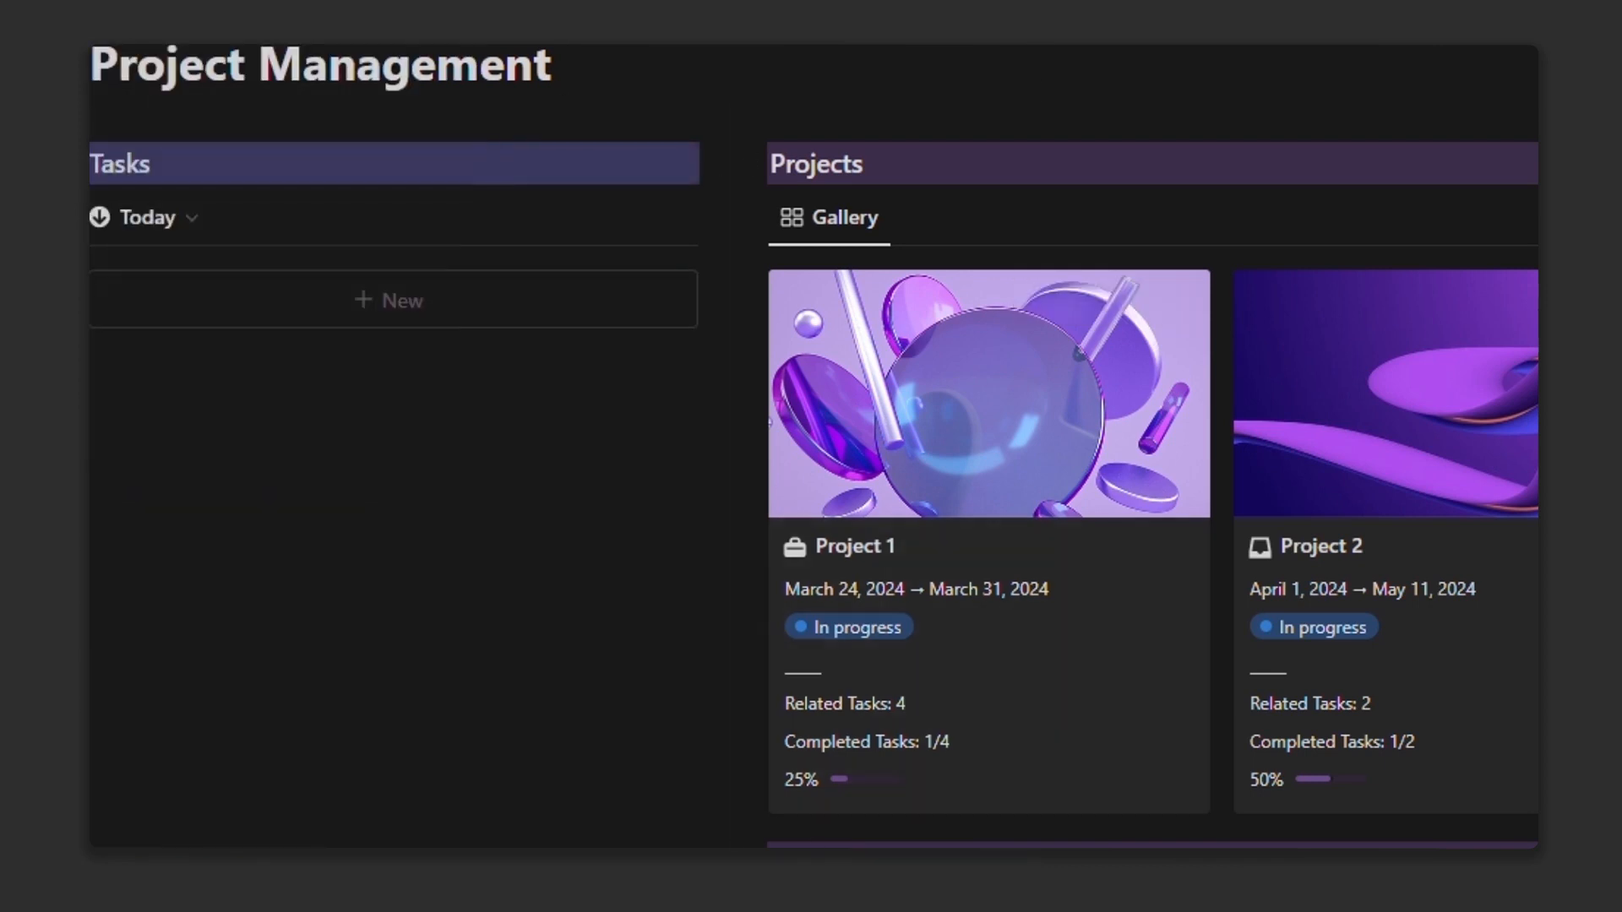
pyautogui.moveTo(83, 164); pyautogui.dragTo(369, 669)
pyautogui.doubleClick(173, 662)
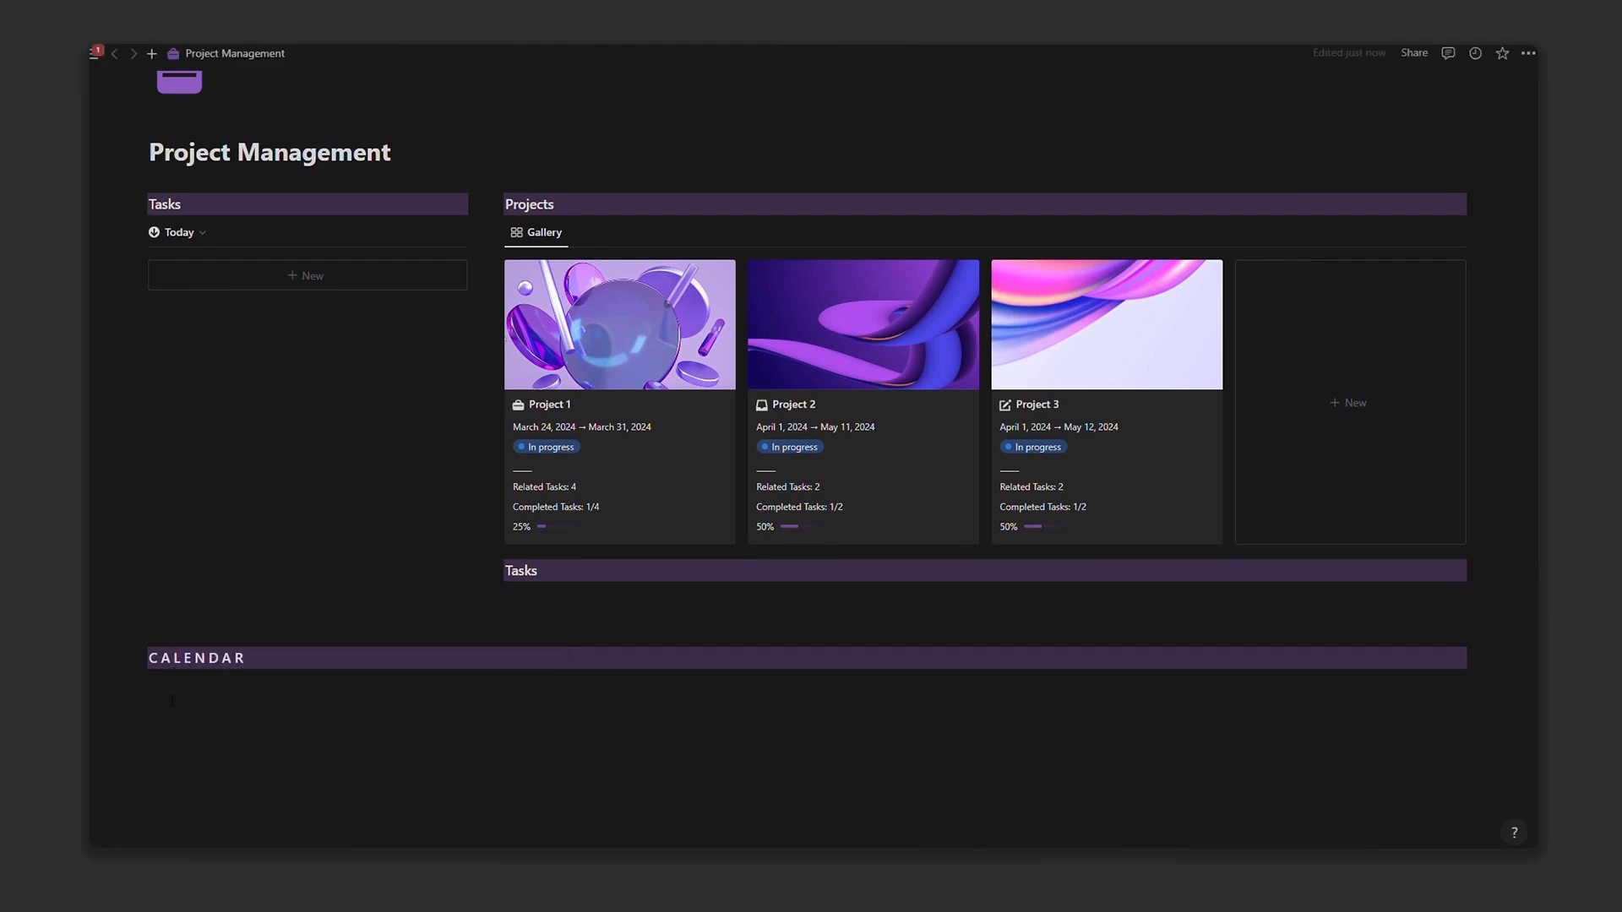
# Step: Add a linked Tasks database under CALENDAR displayed as a month calendar
pyautogui.click(138, 230)
pyautogui.click(203, 213)
pyautogui.click(752, 681)
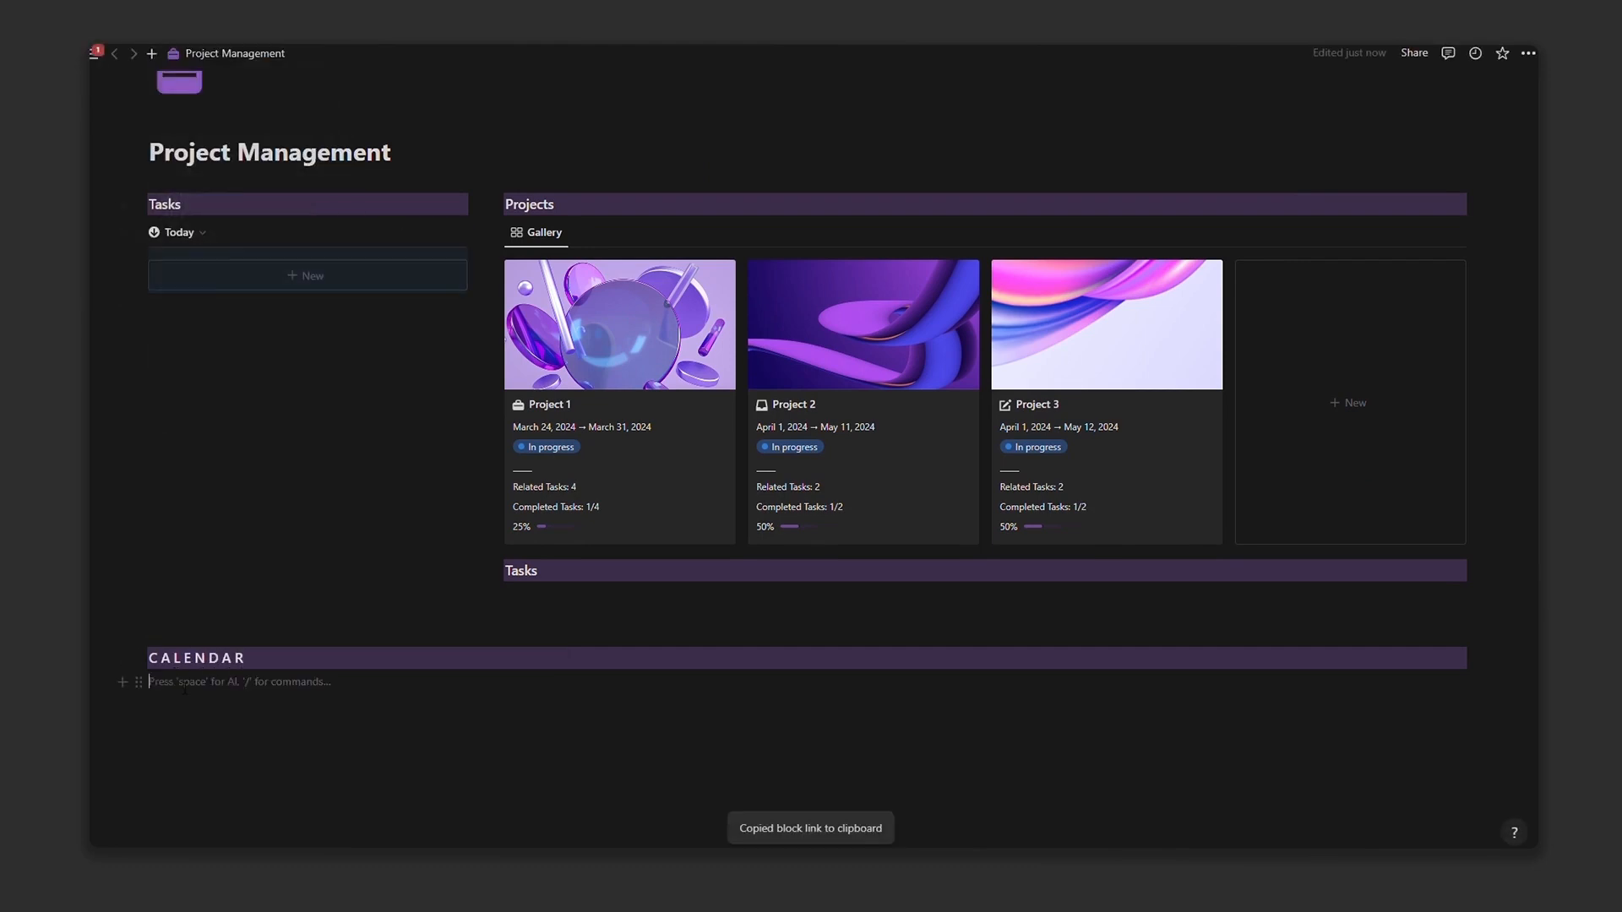
pyautogui.hotkey('ctrl', 'v')
pyautogui.click(860, 706)
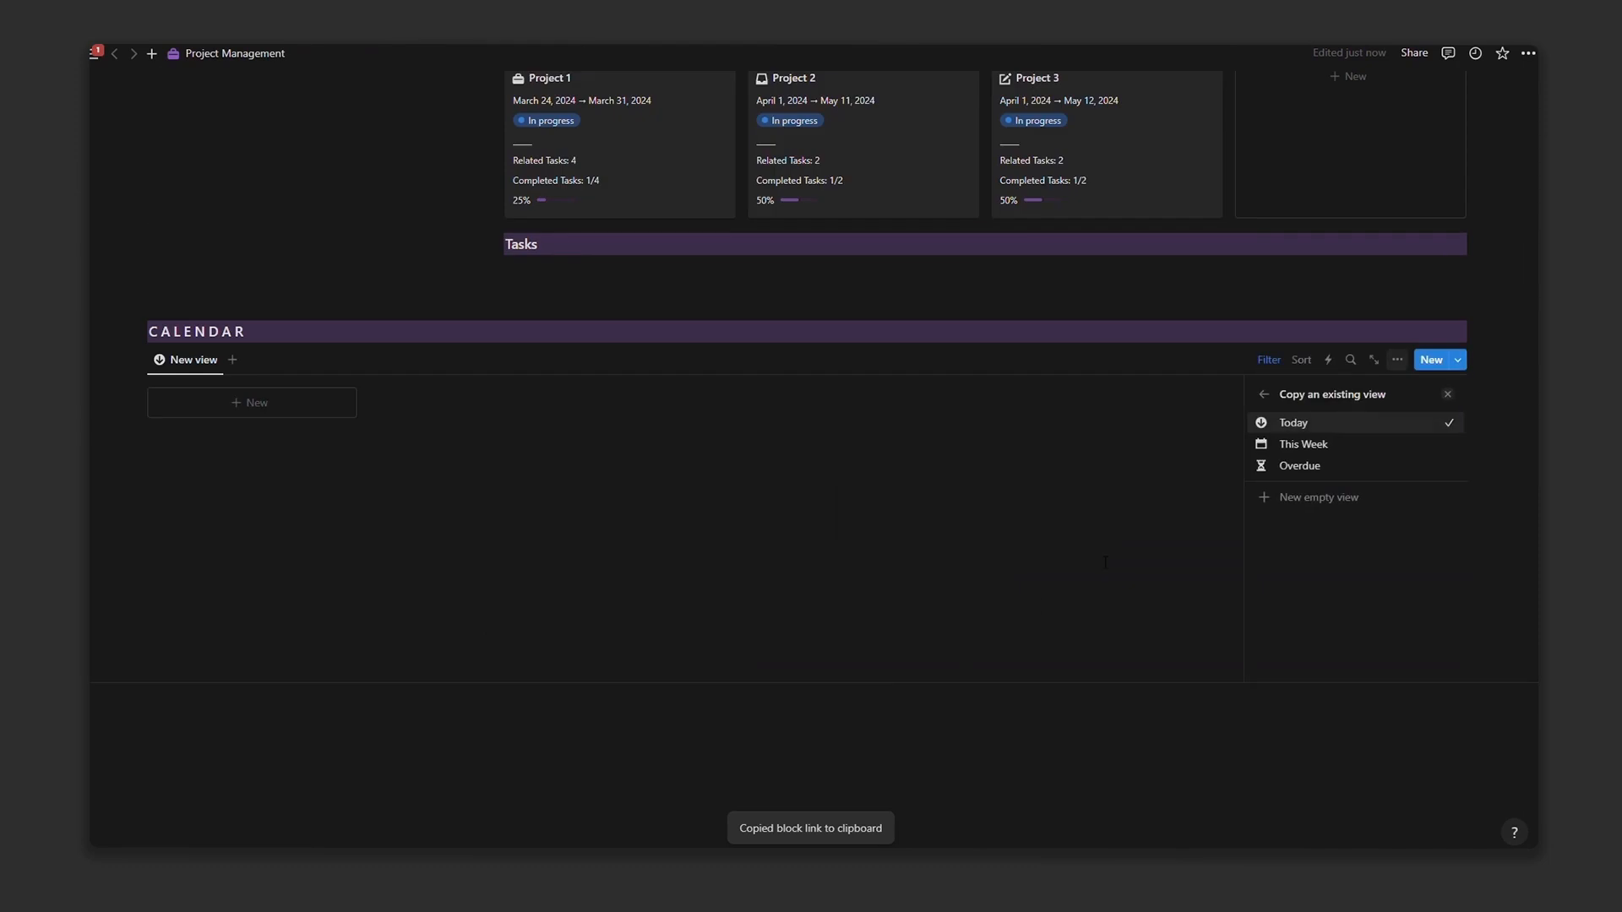
pyautogui.click(1315, 498)
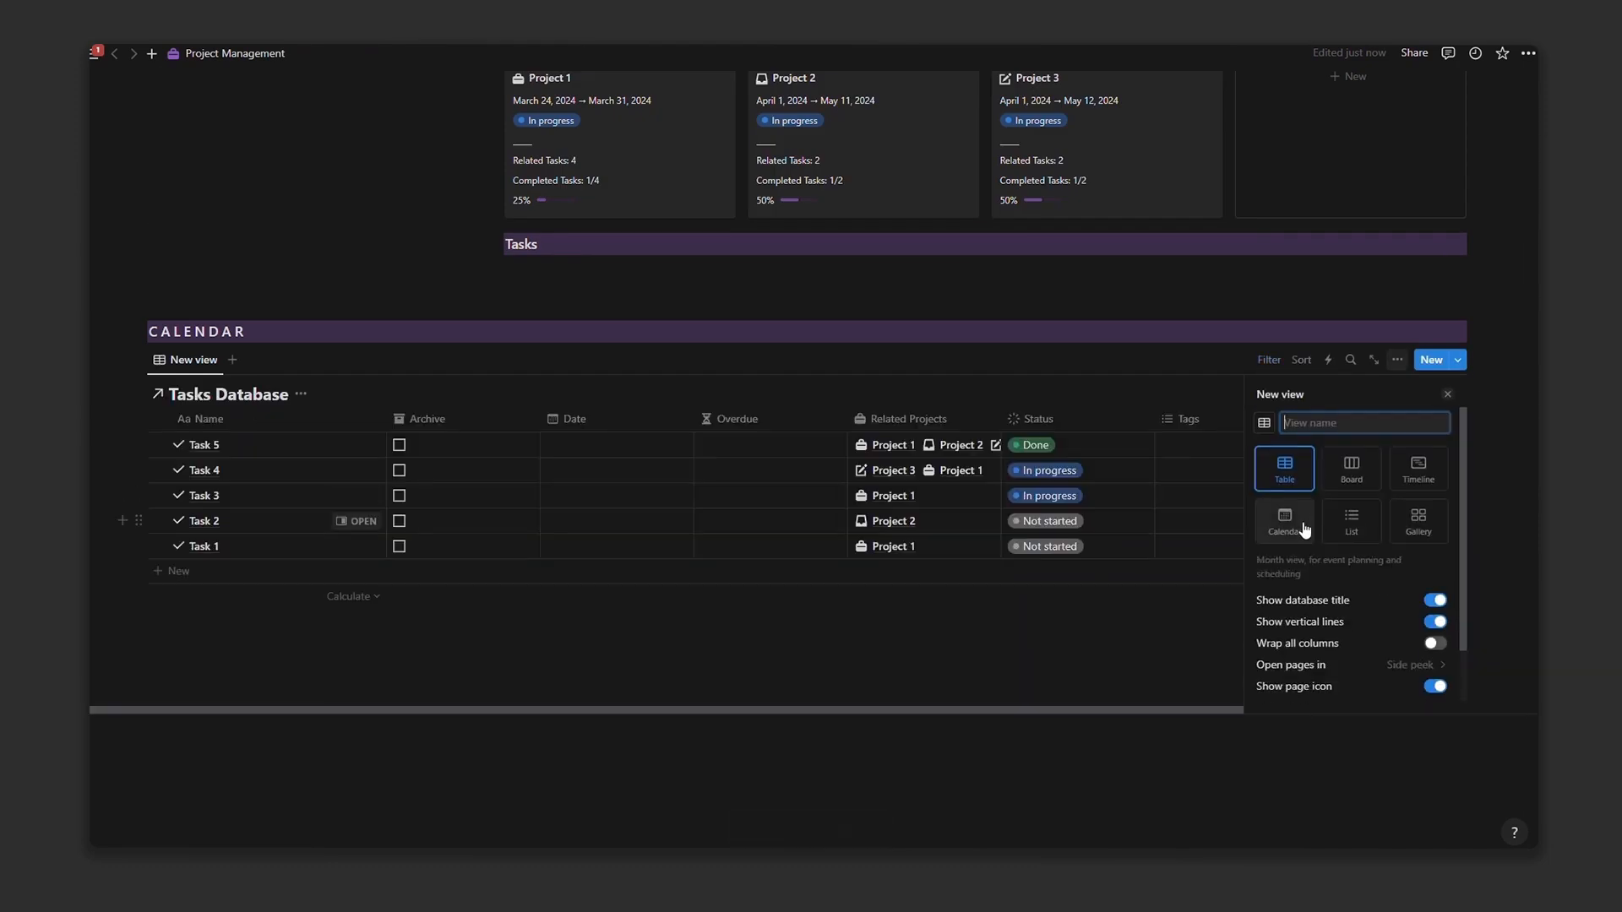
pyautogui.click(1308, 527)
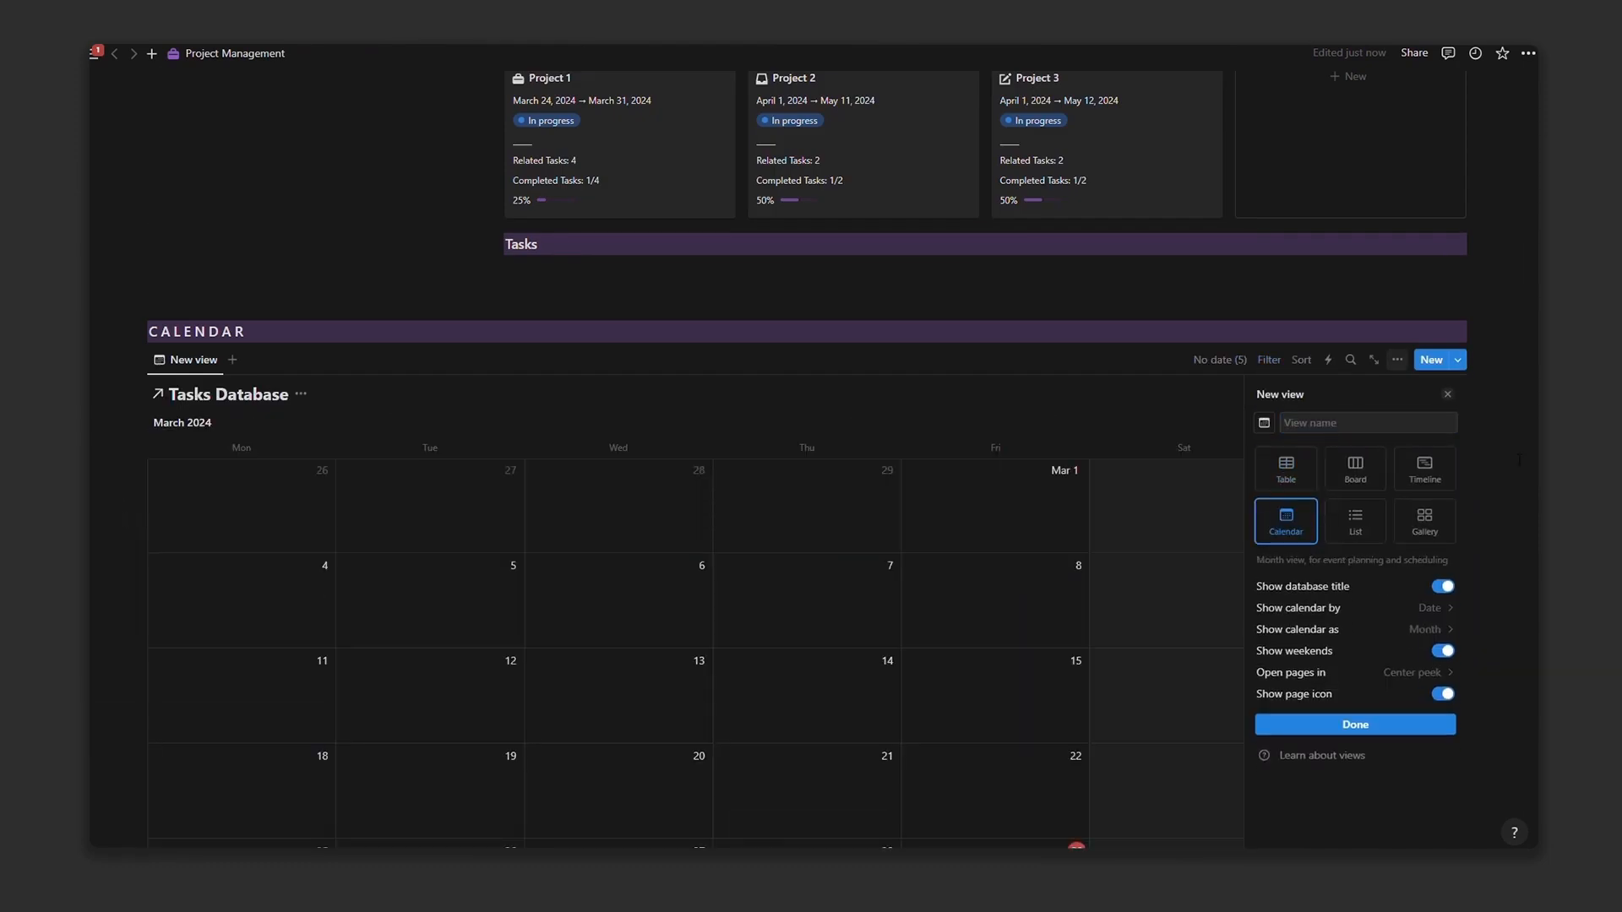
pyautogui.click(1448, 394)
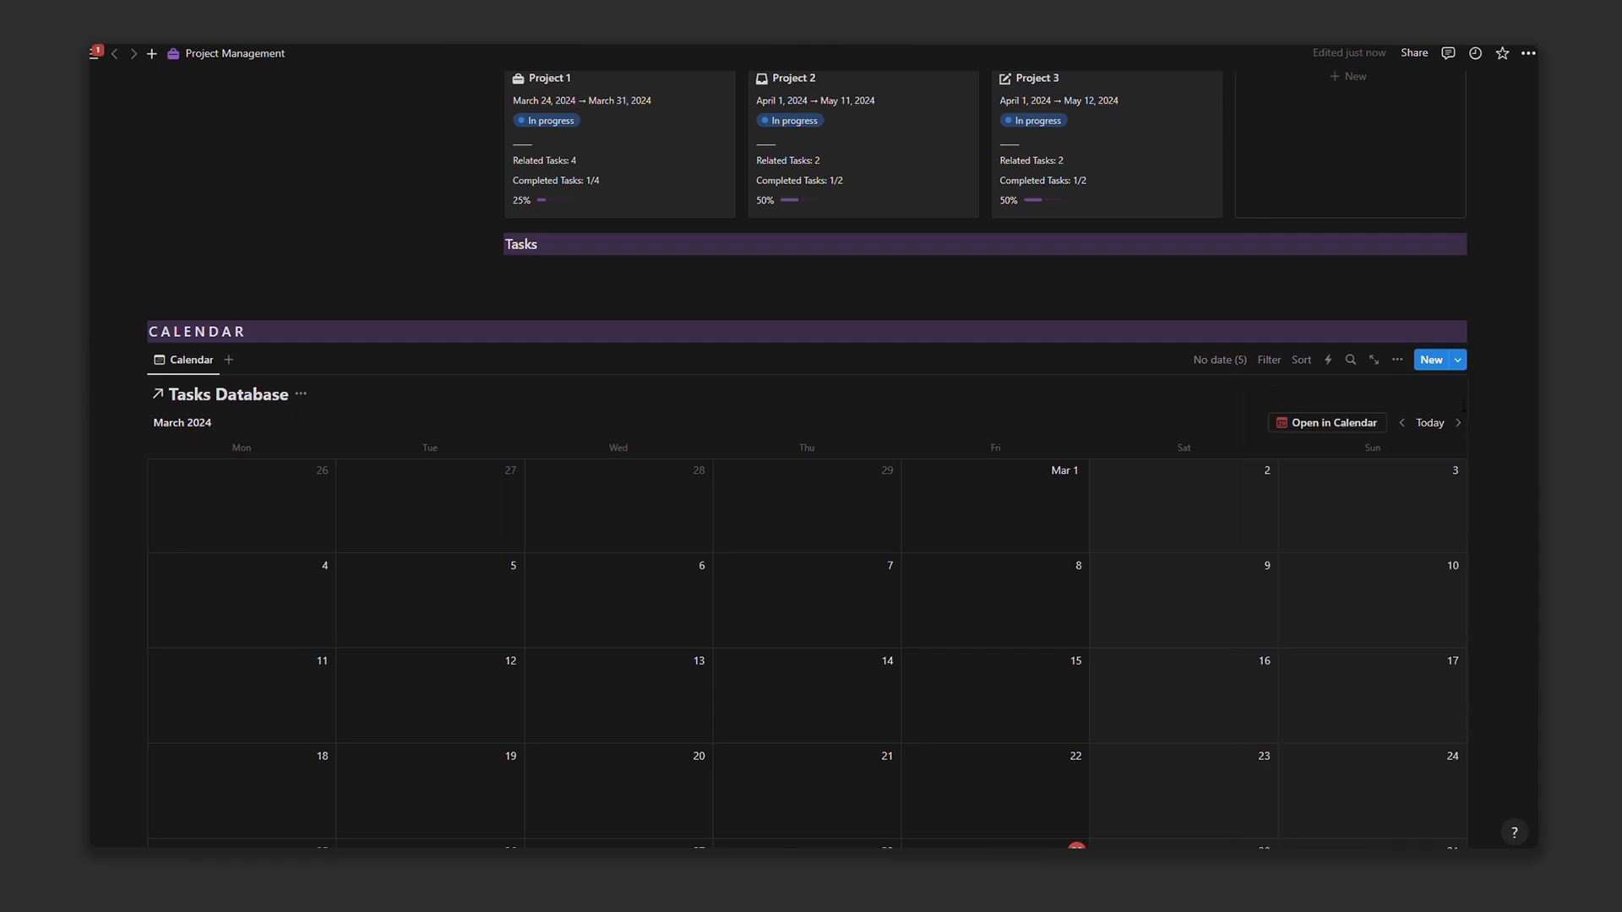
# Step: Date Task 5 March 29 and Task 4 March 31 from the calendar's no-date list
pyautogui.scroll(-4, 1467, 419)
pyautogui.scroll(3, 1458, 427)
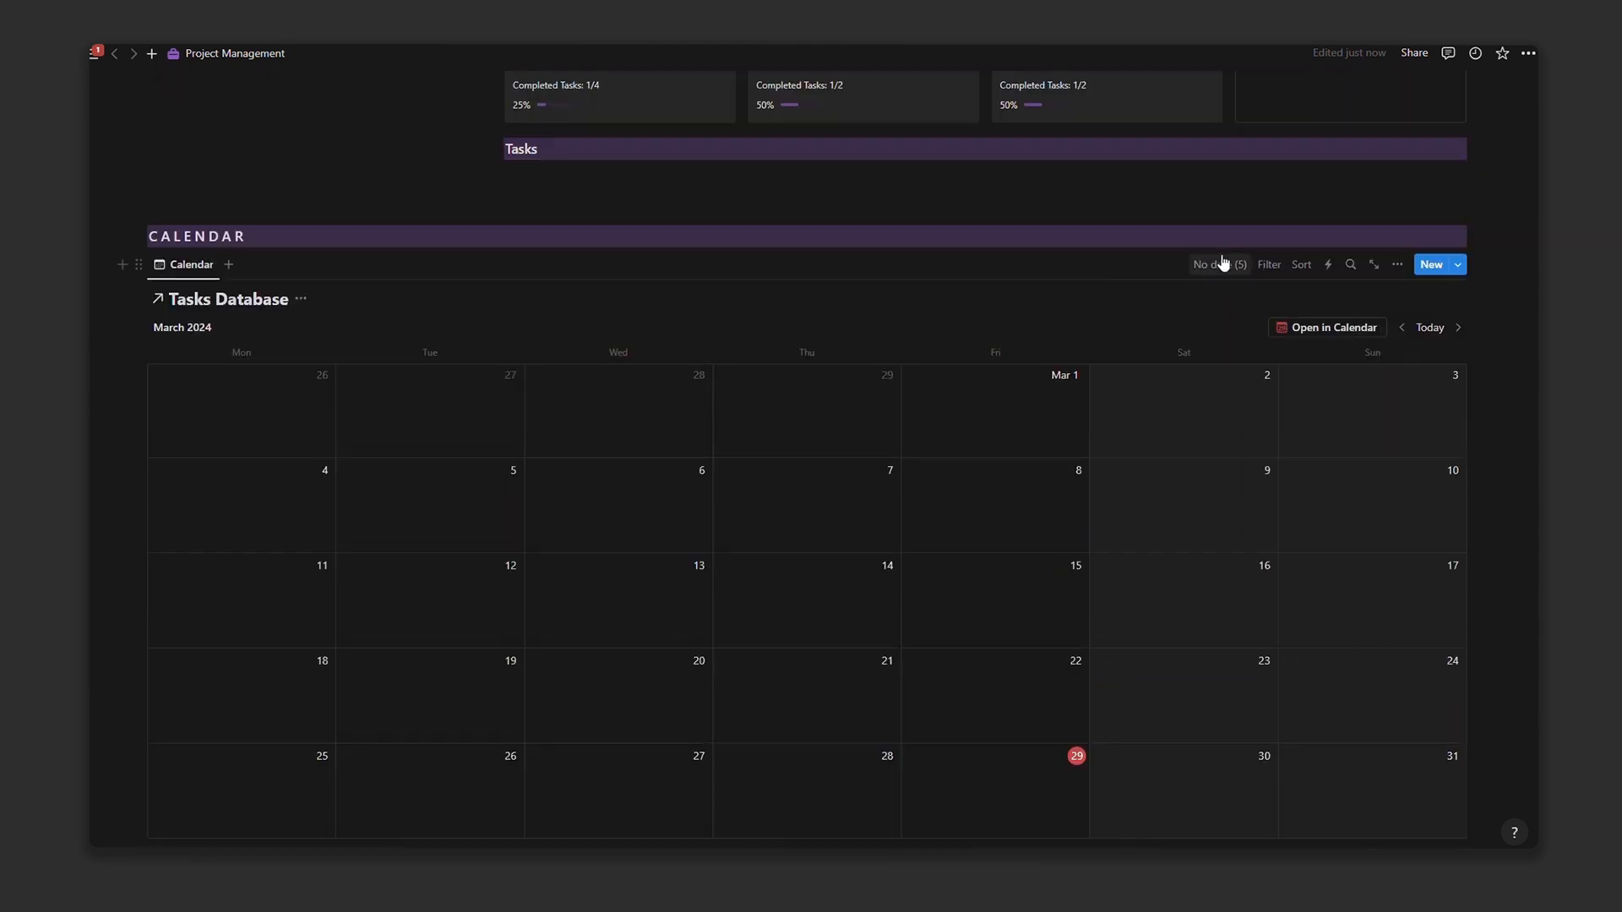
pyautogui.click(1222, 263)
pyautogui.click(1313, 349)
pyautogui.click(689, 414)
pyautogui.click(791, 626)
pyautogui.click(1318, 355)
pyautogui.click(1318, 355)
pyautogui.click(1321, 352)
pyautogui.click(689, 415)
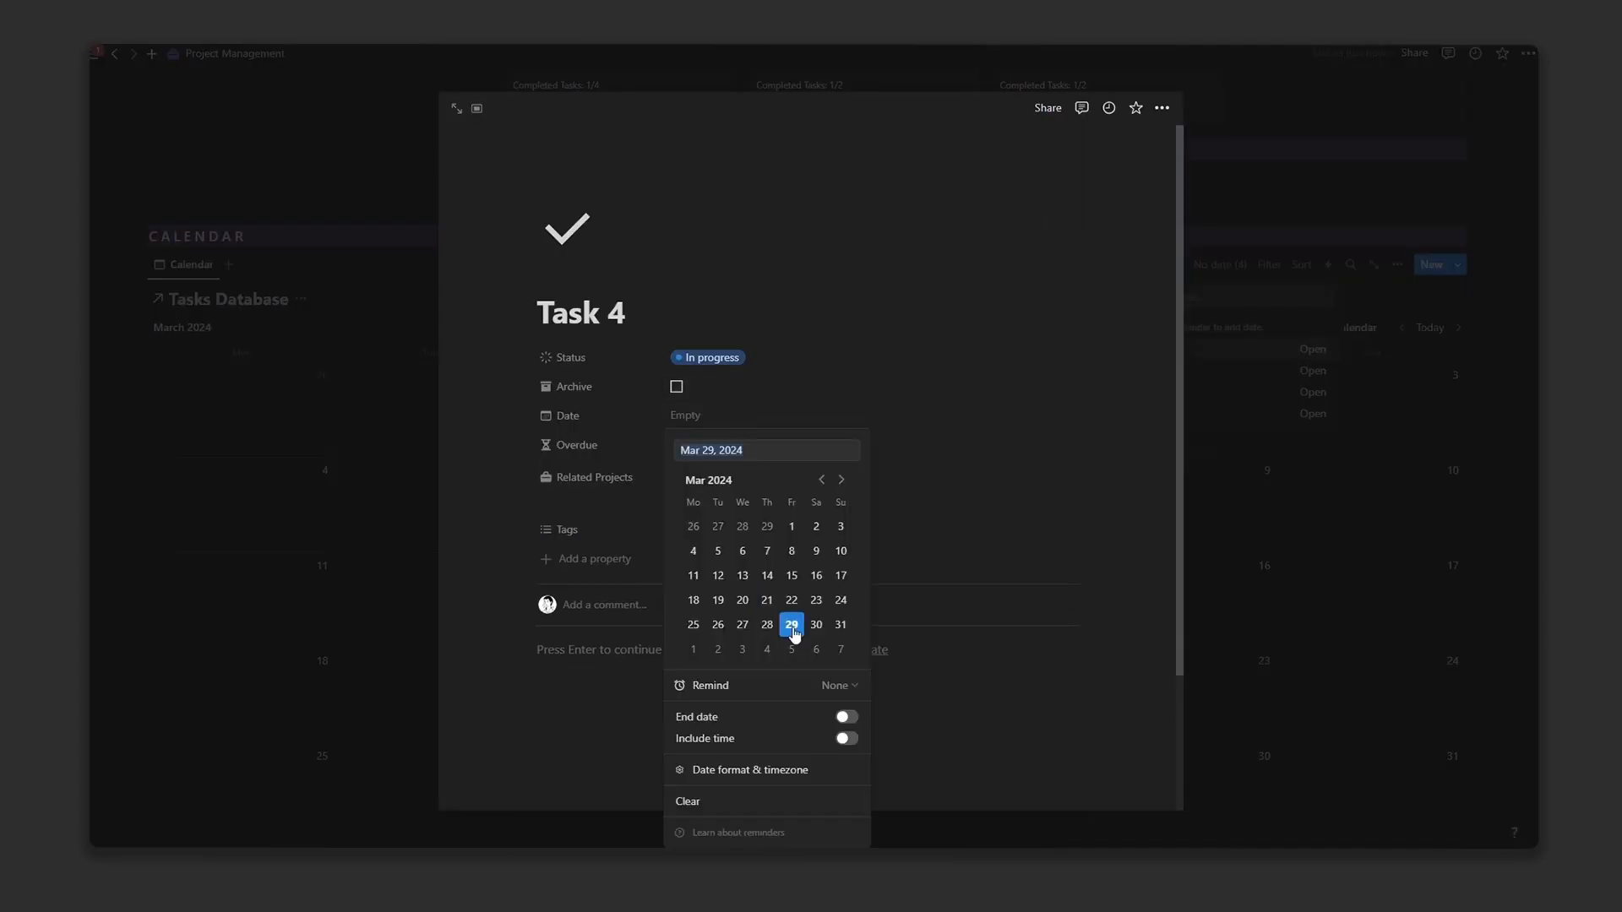
pyautogui.click(841, 625)
pyautogui.click(1221, 265)
# Step: Go through the remaining undated tasks, Task 2 and Task 1, and their date fields
pyautogui.click(1313, 392)
pyautogui.click(714, 420)
pyautogui.click(742, 650)
pyautogui.click(1238, 266)
pyautogui.click(1312, 371)
pyautogui.click(694, 419)
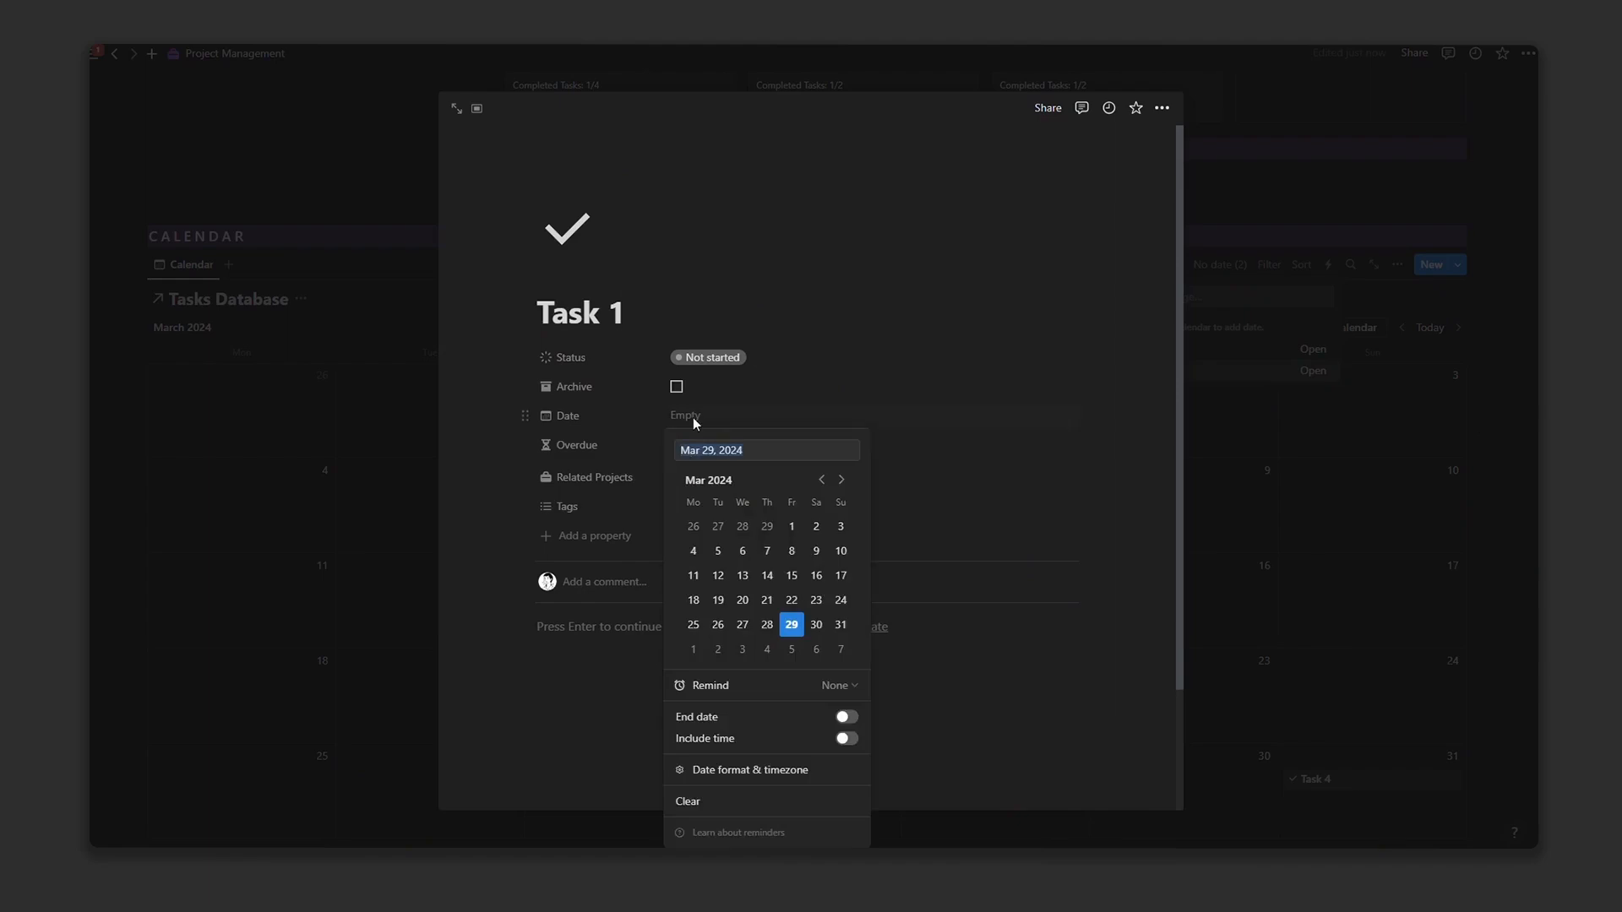
pyautogui.click(792, 625)
pyautogui.click(380, 372)
pyautogui.scroll(-1, 1174, 443)
pyautogui.scroll(2, 1175, 443)
# Step: Show related projects and status on calendar entries and hide the Tasks Database title
pyautogui.click(1398, 341)
pyautogui.click(1352, 459)
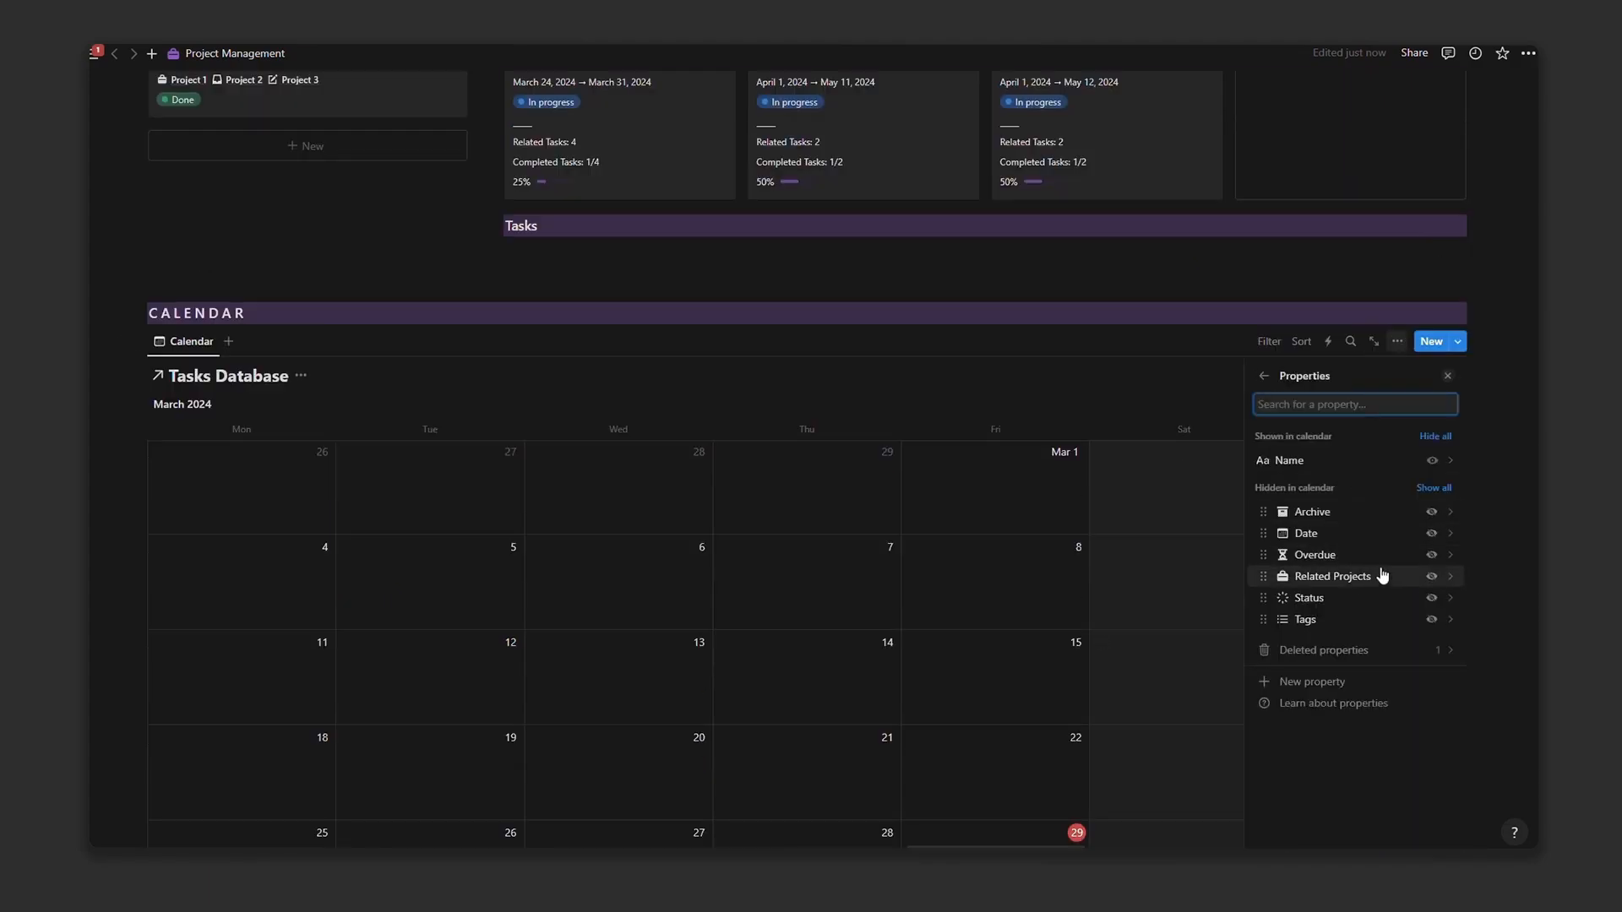
pyautogui.click(1433, 577)
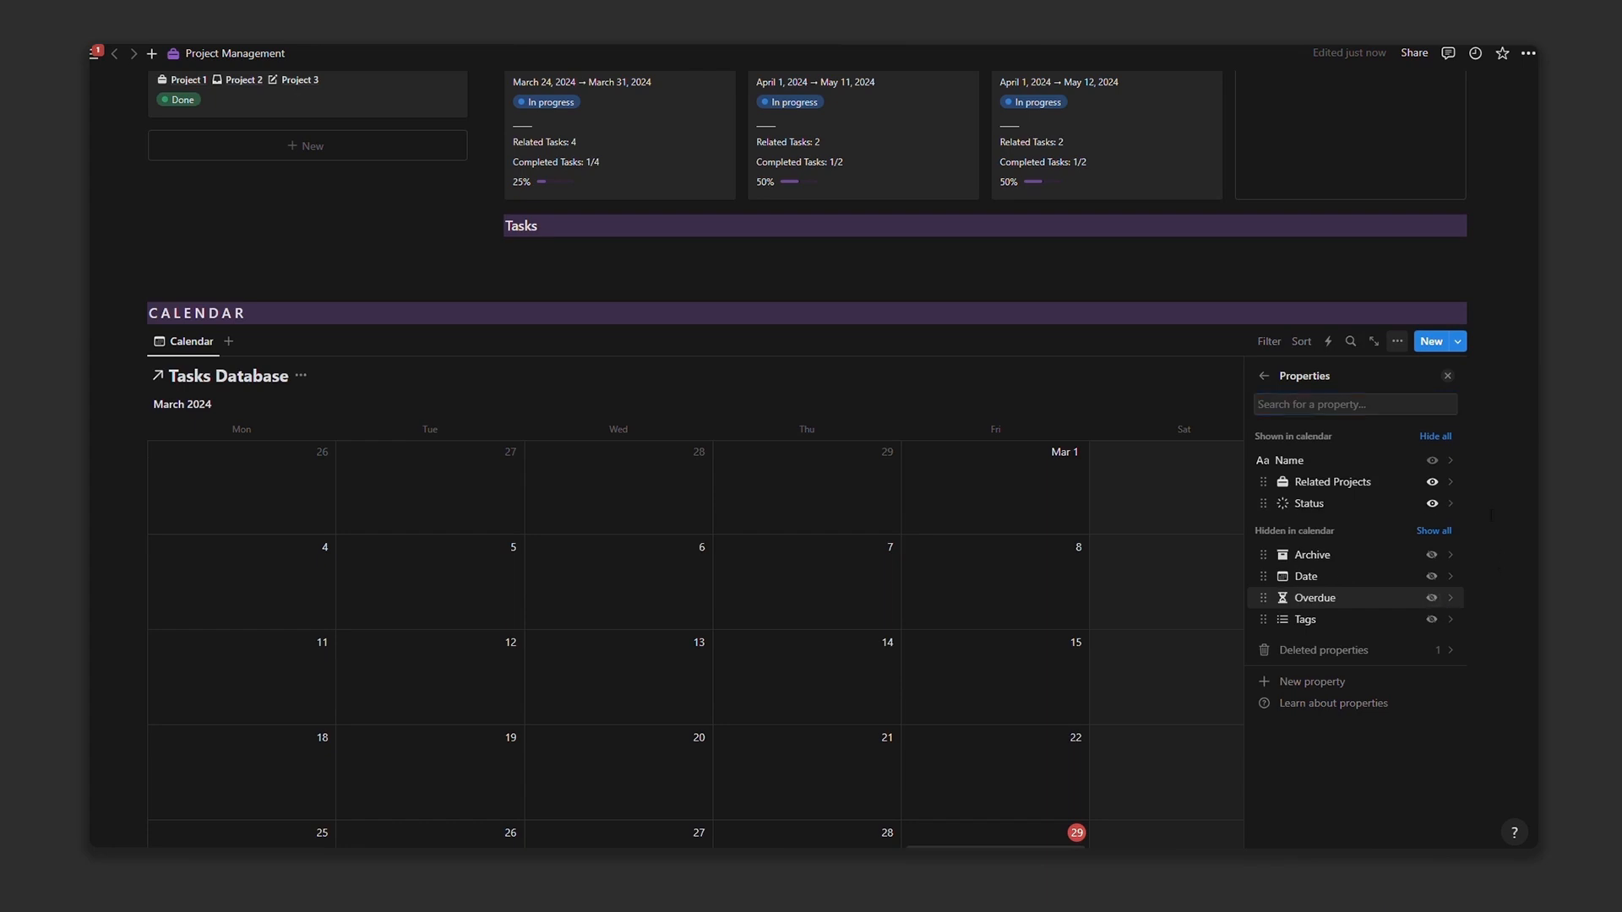
pyautogui.click(1448, 376)
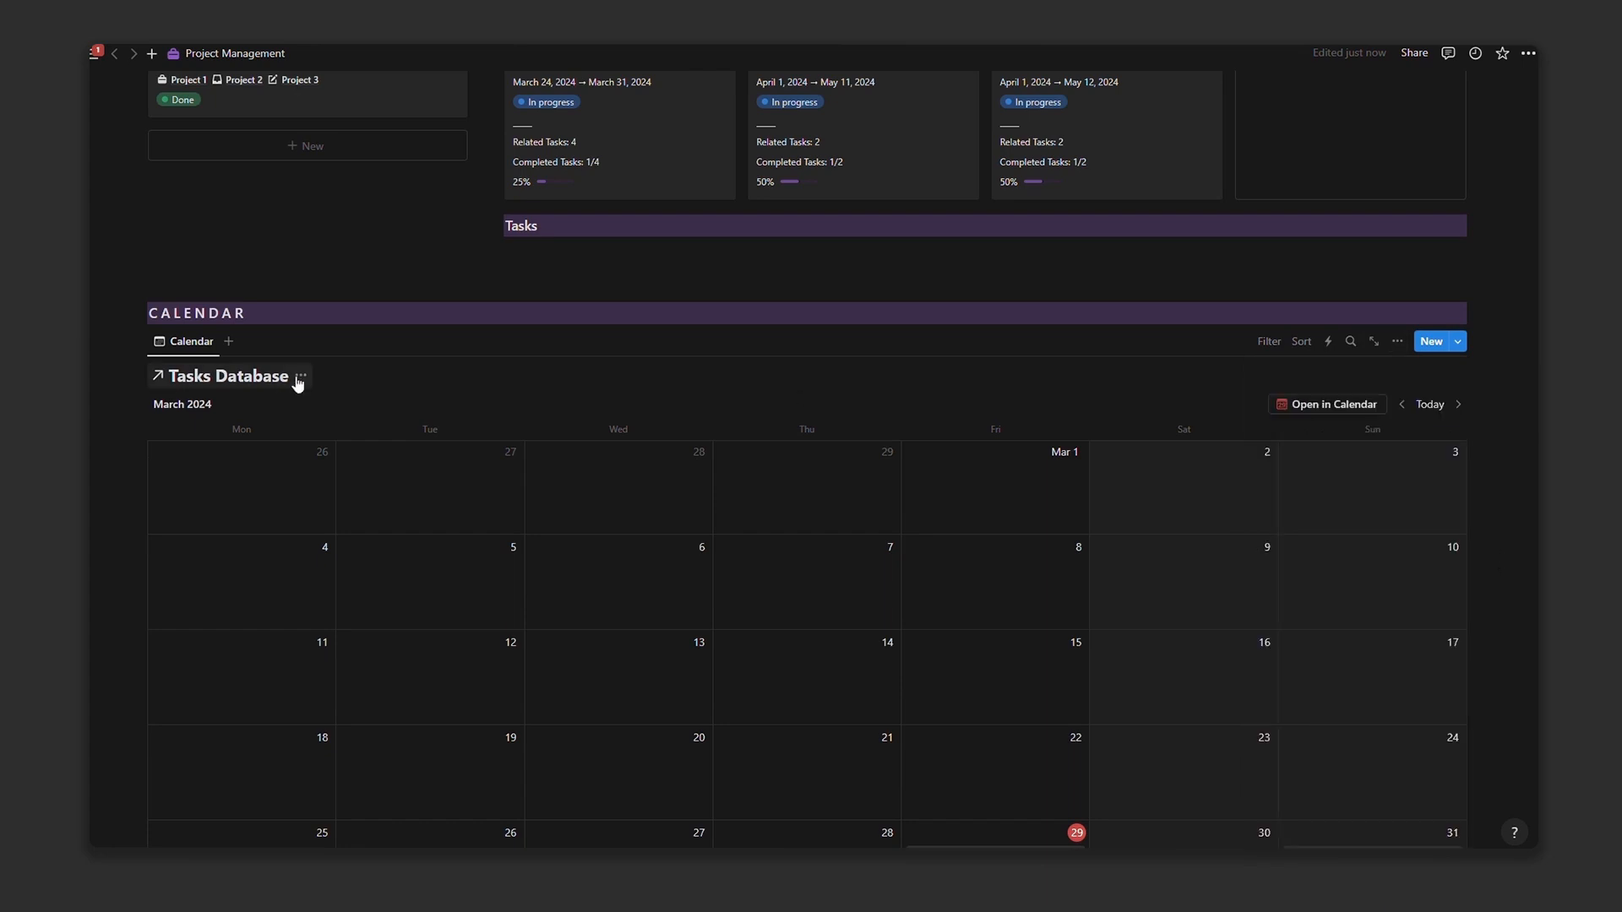
pyautogui.click(253, 451)
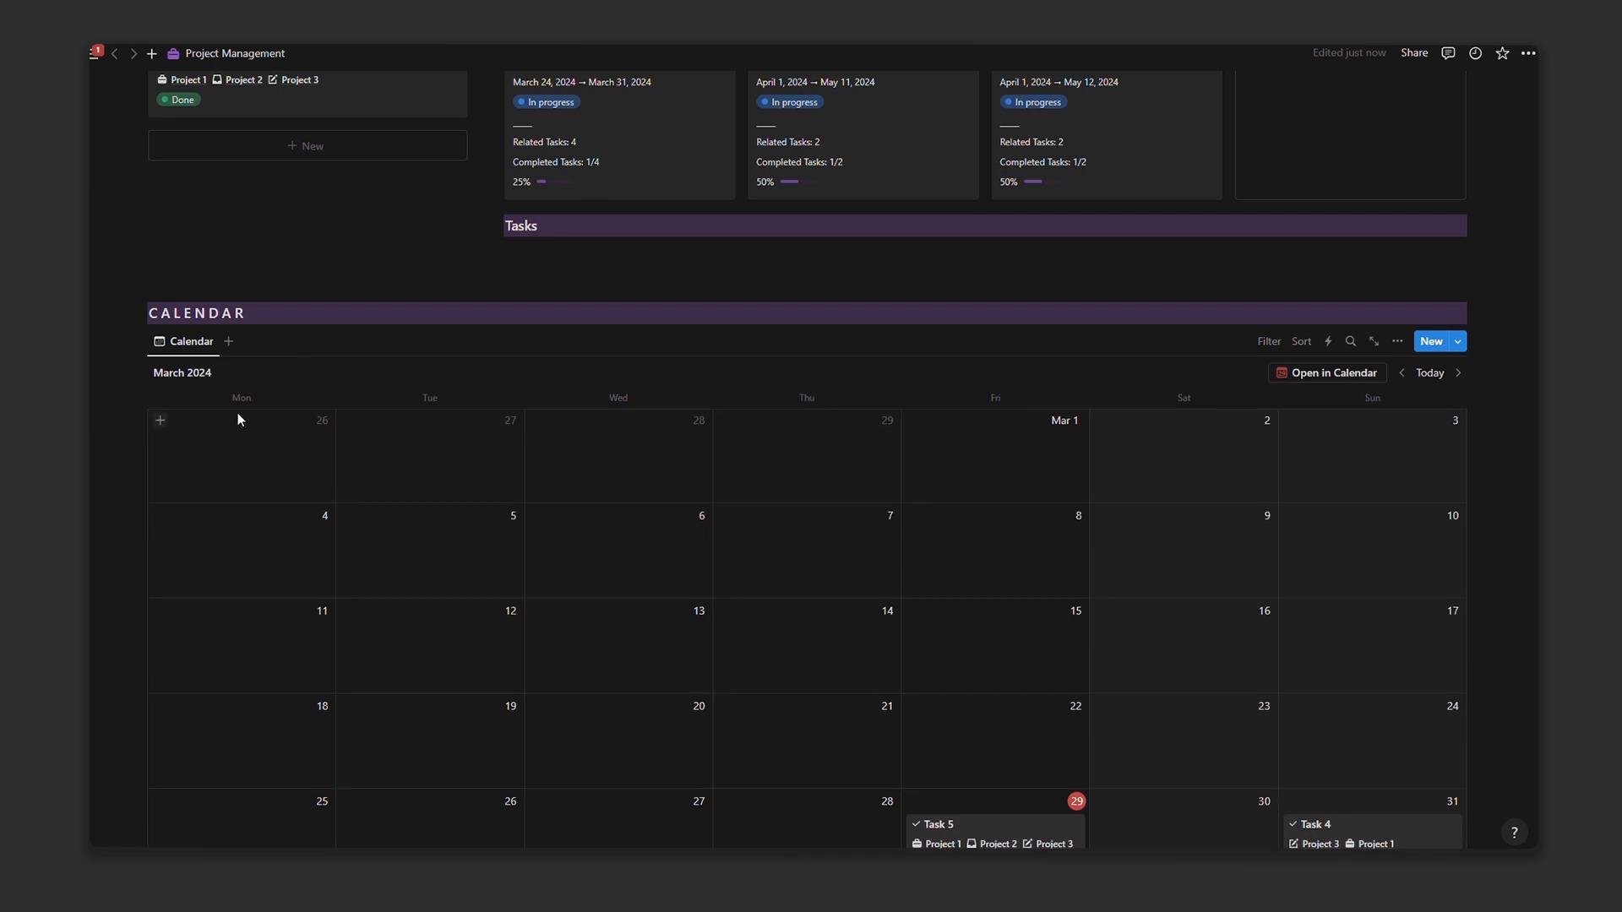
# Step: Duplicate the calendar view as a list filtered to Archive: Checked
pyautogui.click(213, 350)
pyautogui.click(217, 474)
pyautogui.click(1390, 458)
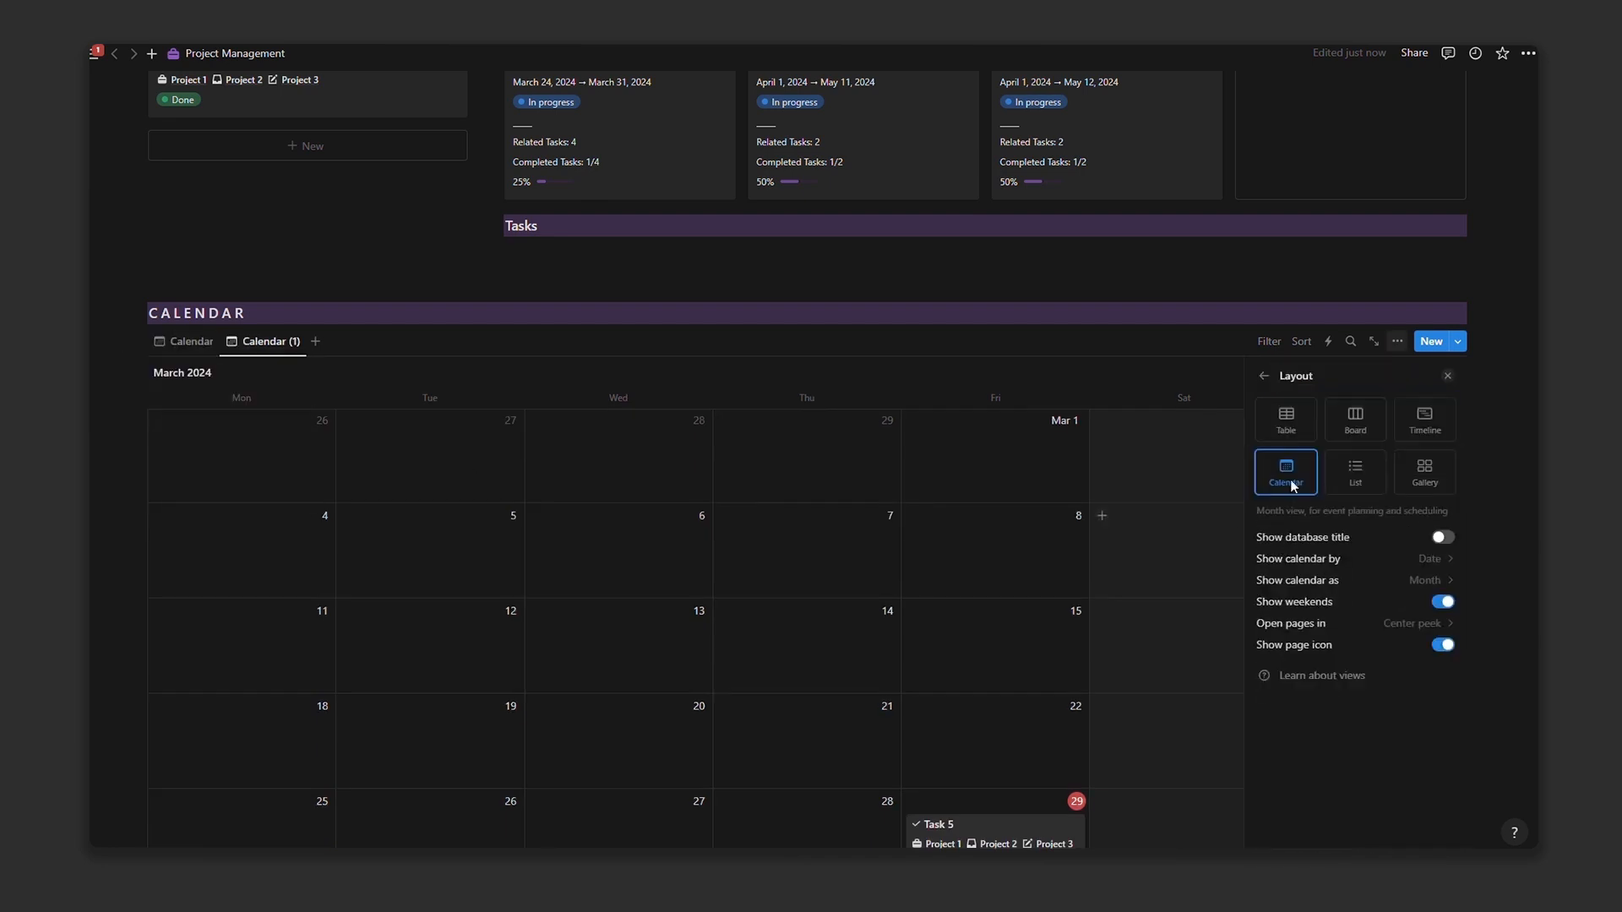
pyautogui.click(1354, 471)
pyautogui.click(1268, 341)
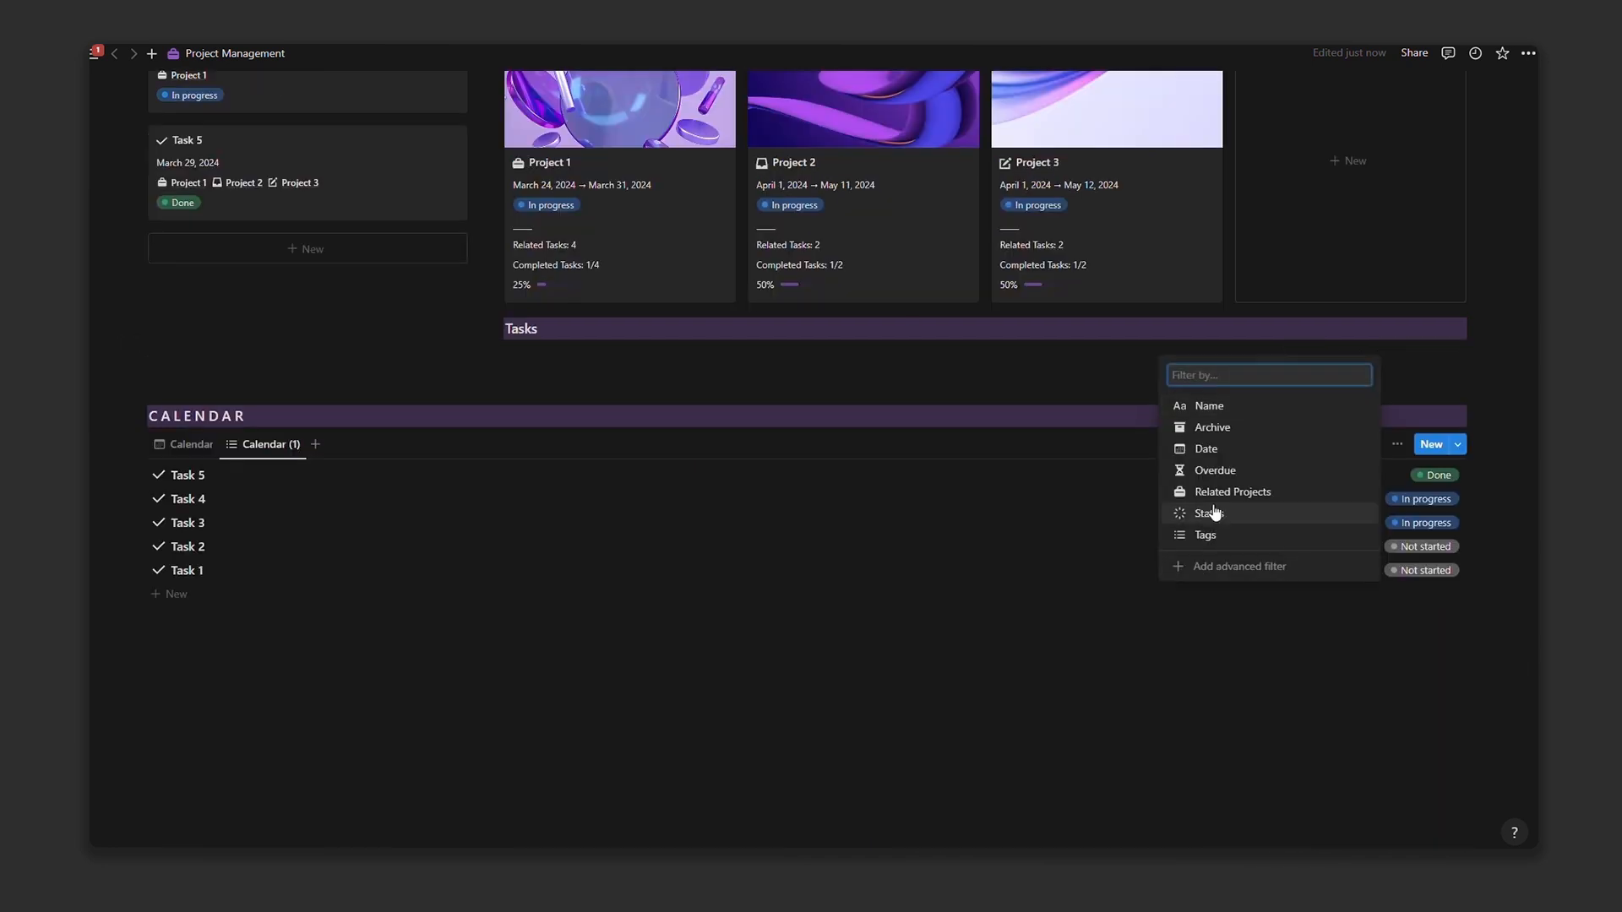
pyautogui.click(1220, 442)
pyautogui.click(135, 514)
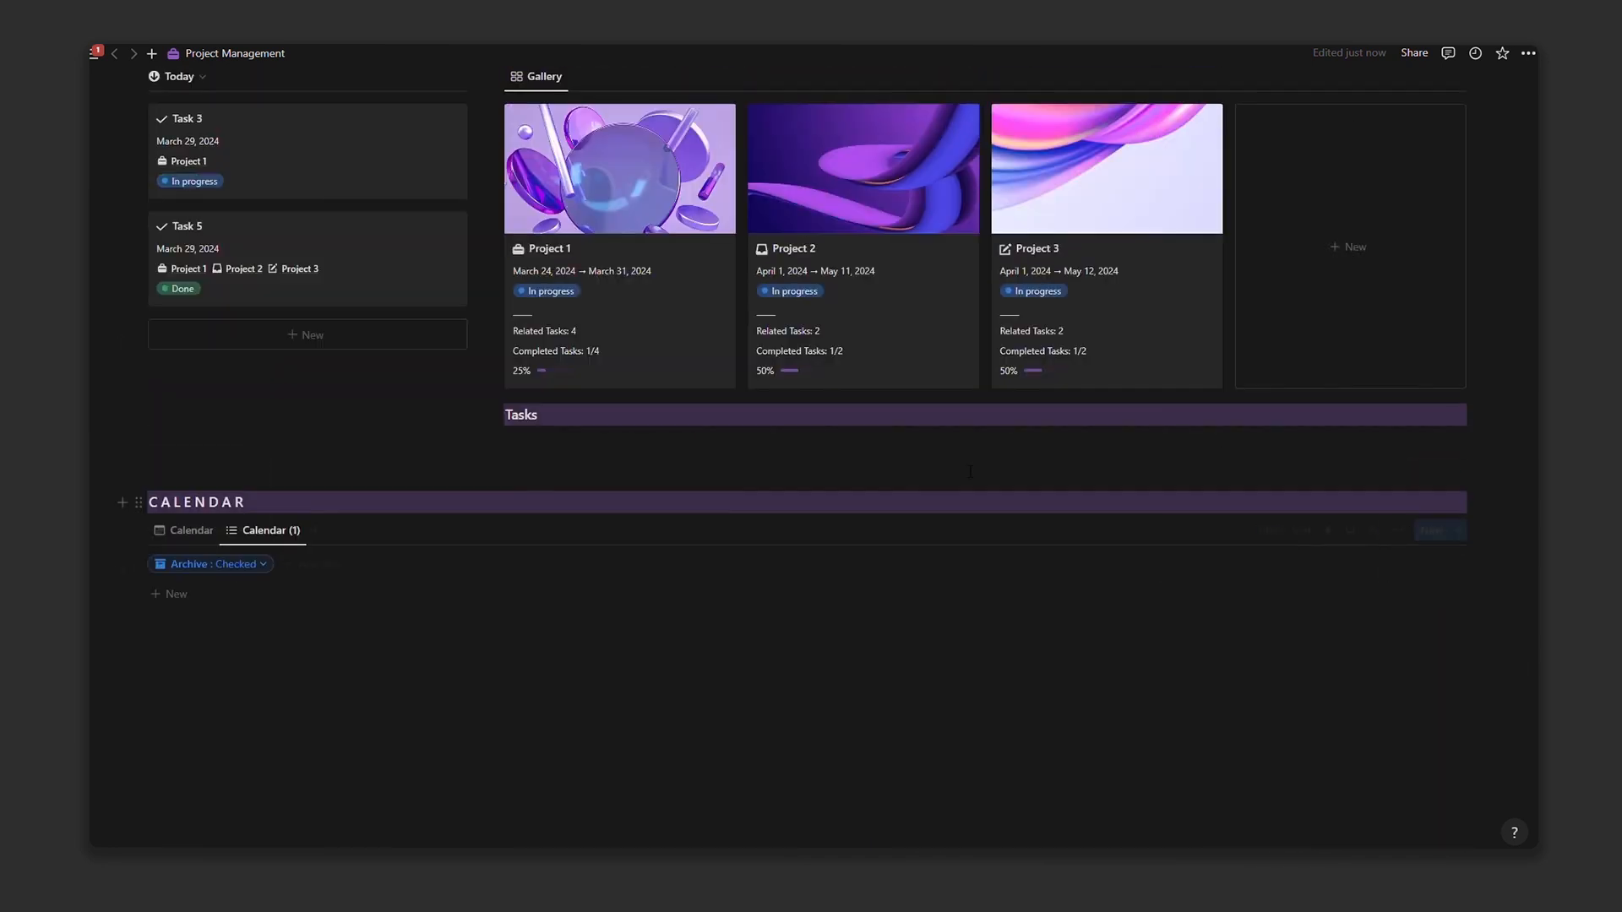
pyautogui.click(1269, 530)
# Step: Name the list view 'Archive' with a box icon, then return to the calendar view
pyautogui.click(269, 595)
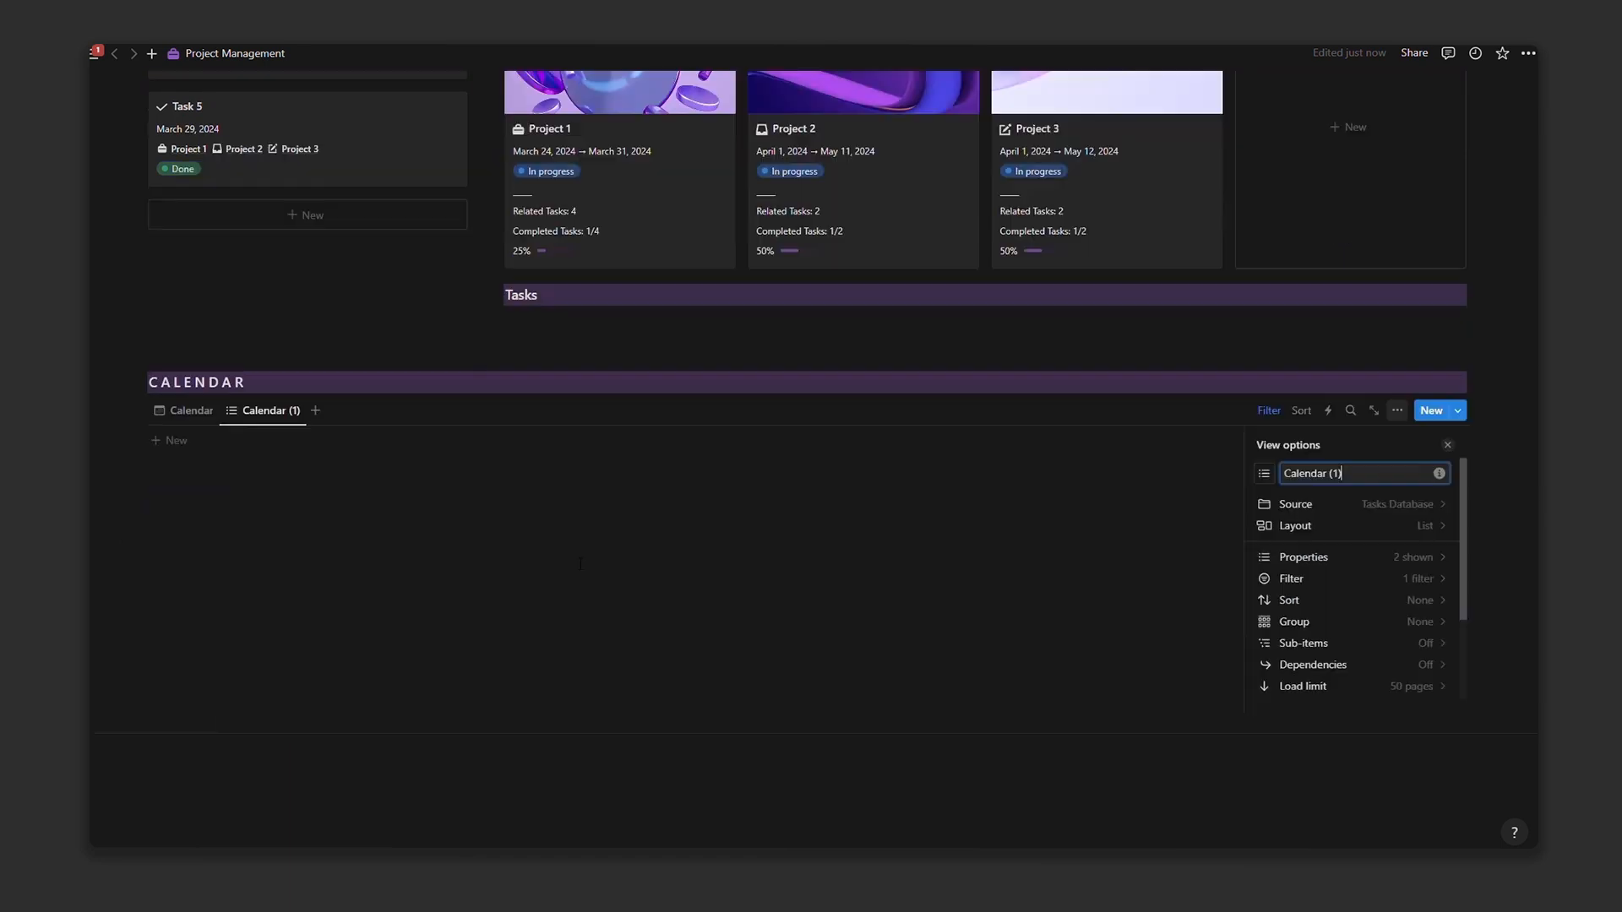
pyautogui.hotkey('ctrl', 'a')
pyautogui.write('Archive')
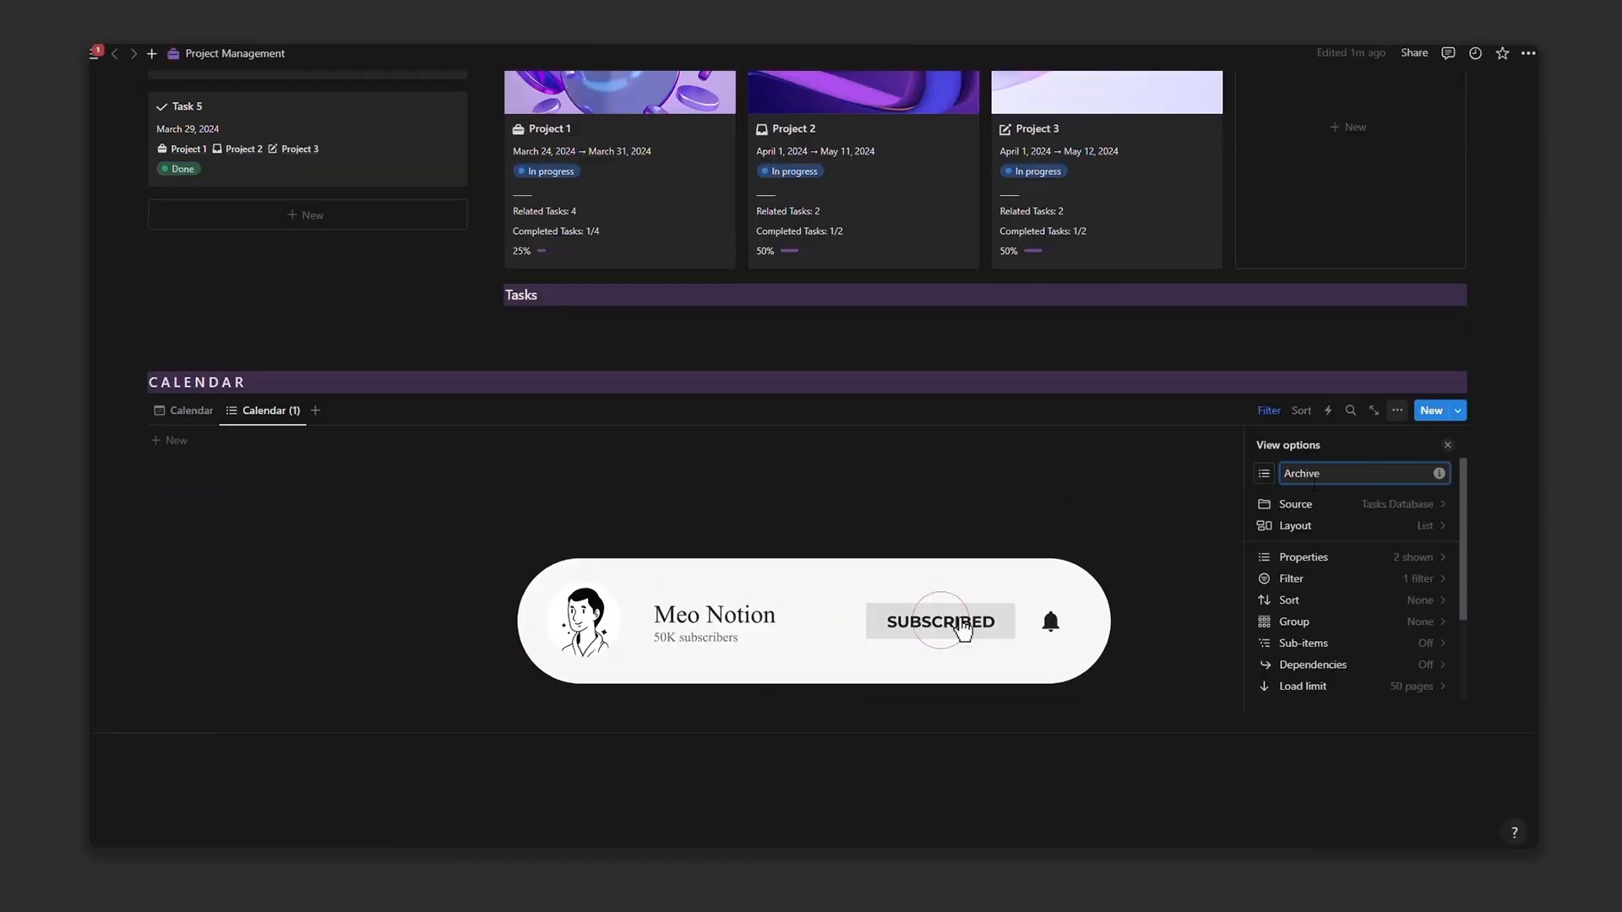
pyautogui.click(1264, 474)
pyautogui.write('box')
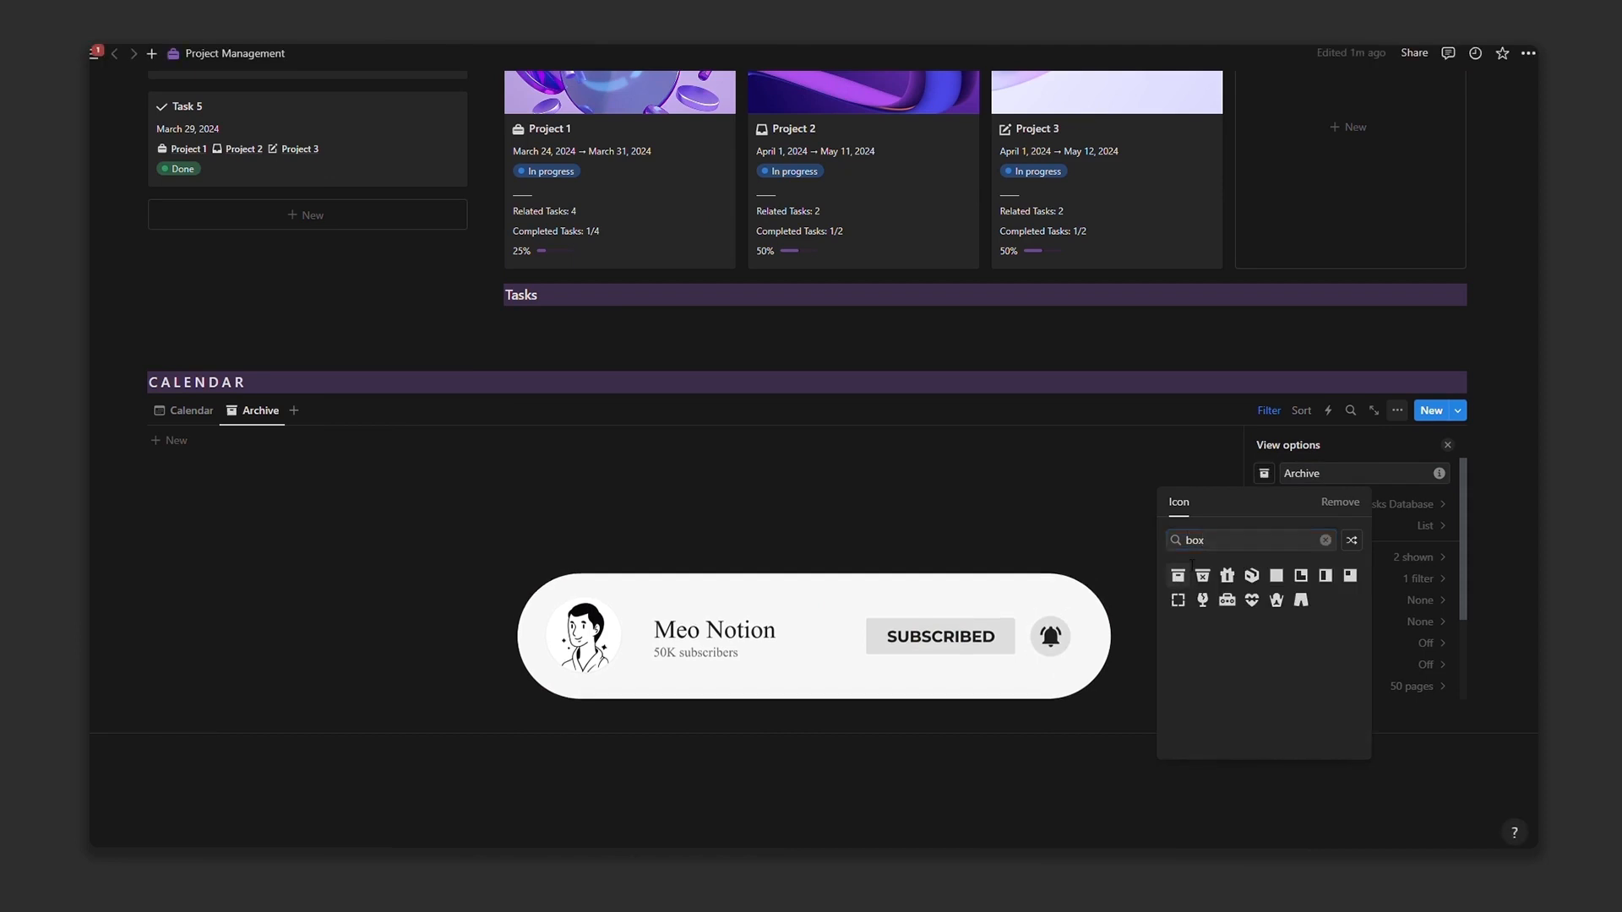
pyautogui.click(1180, 577)
pyautogui.click(1271, 412)
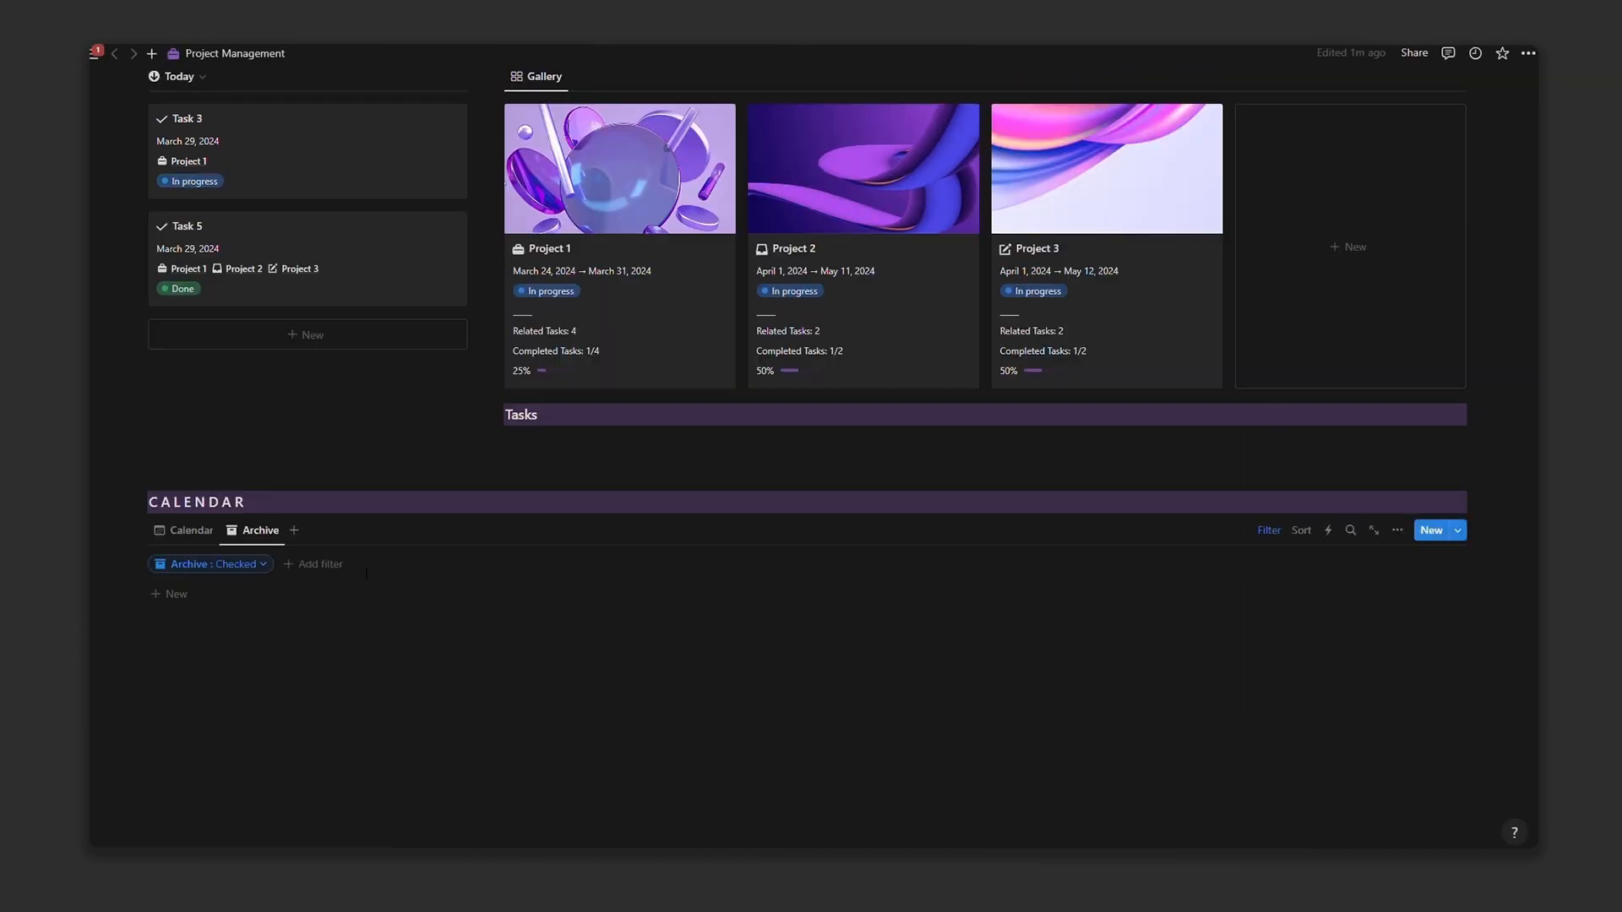
pyautogui.click(1269, 529)
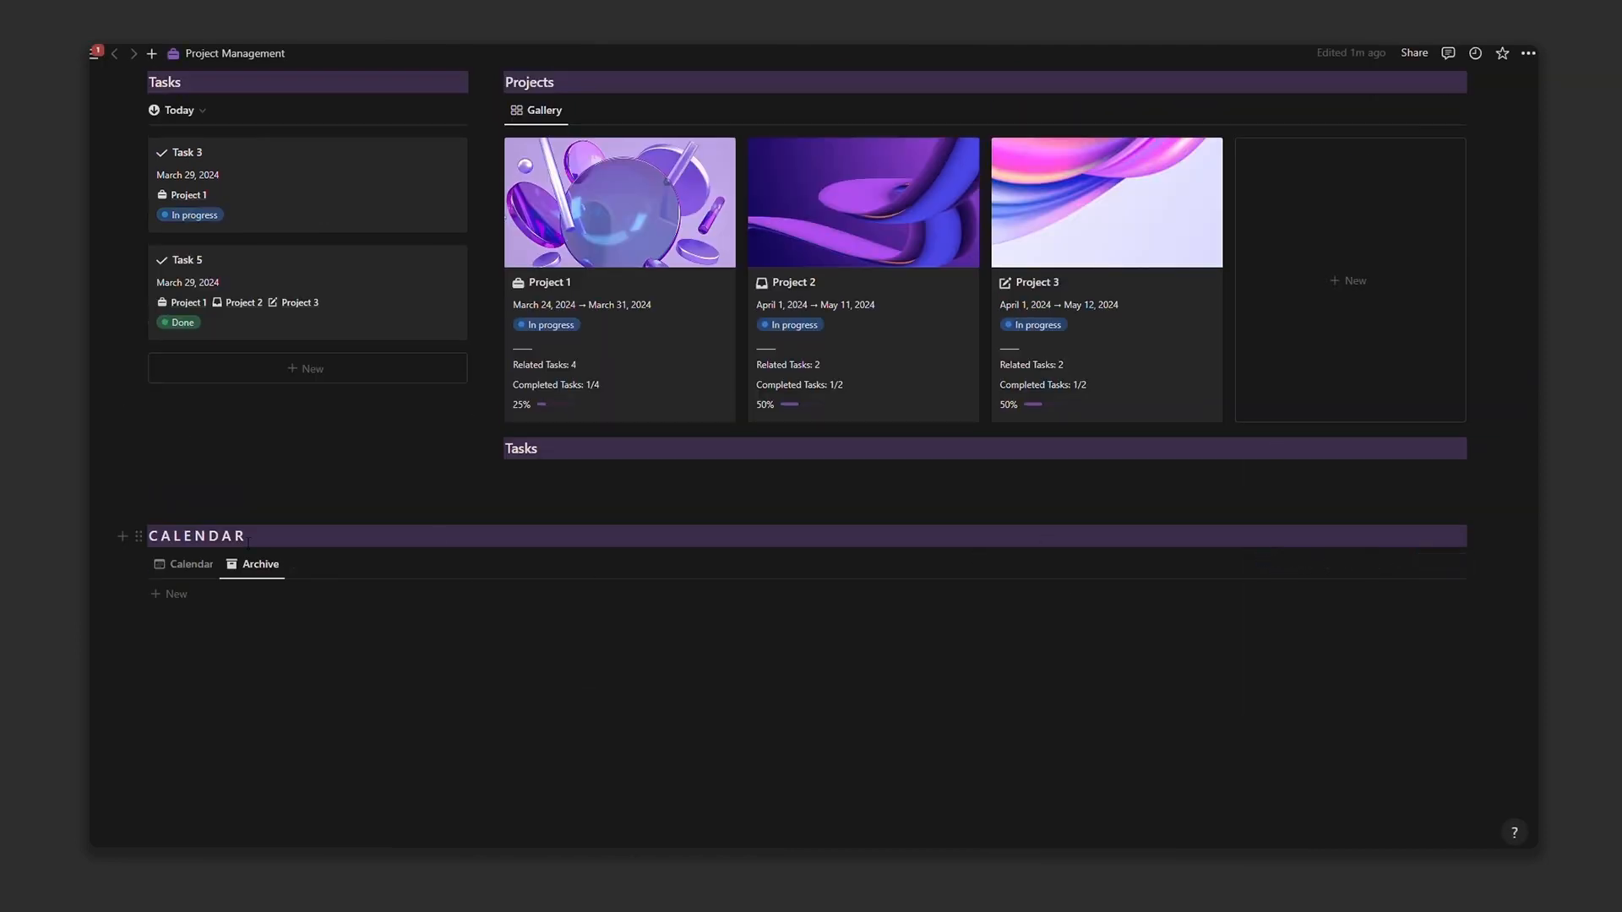
pyautogui.click(178, 566)
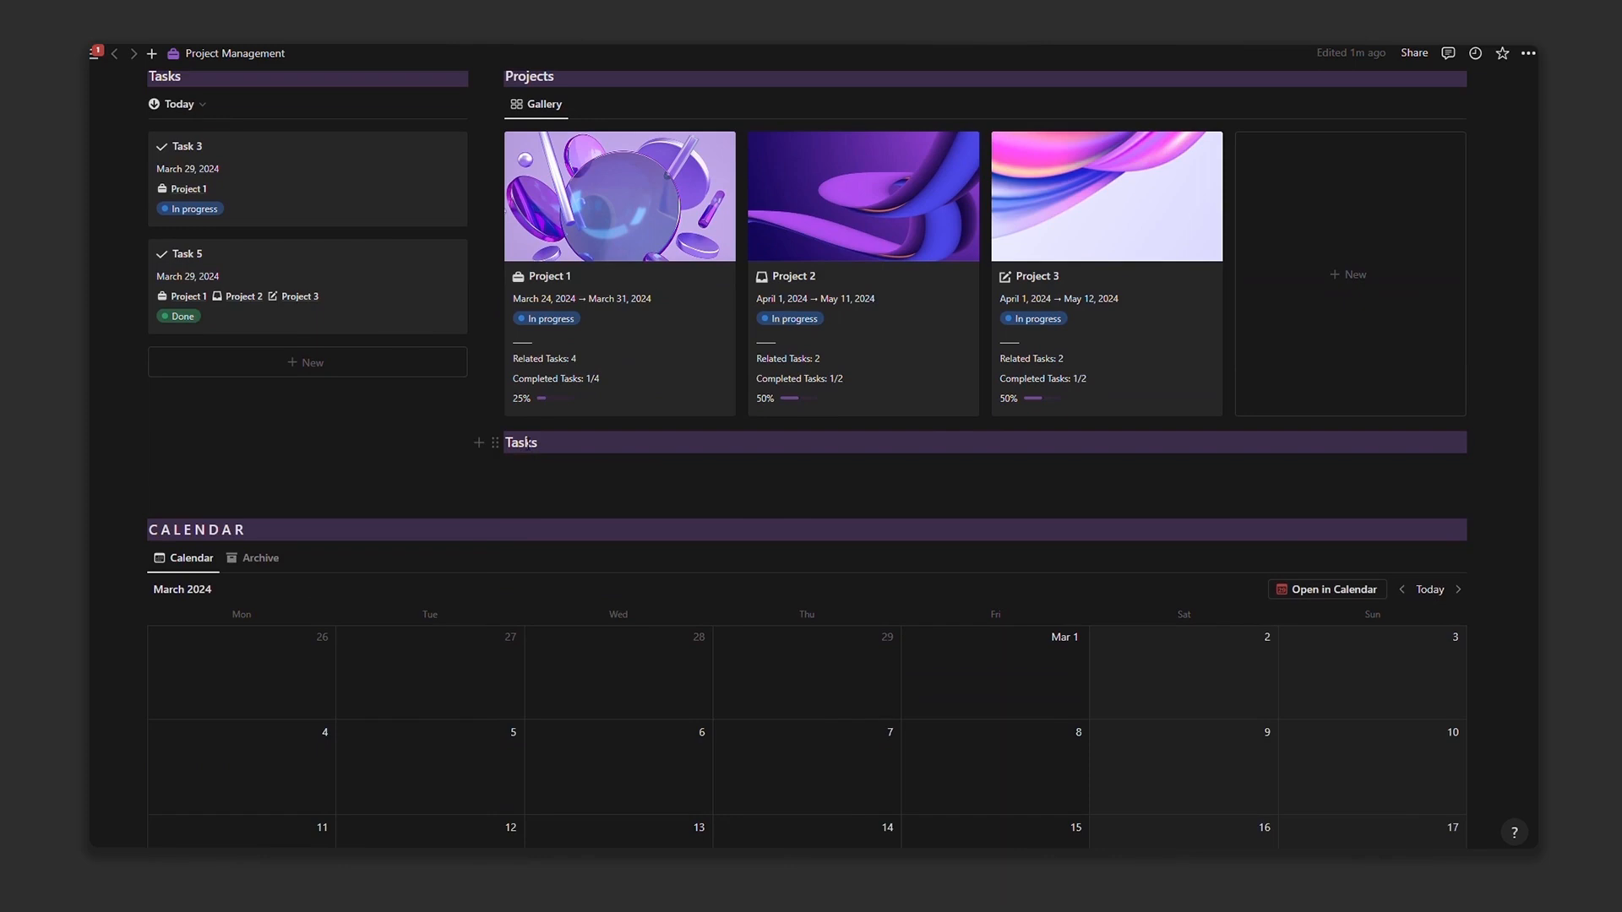
# Step: Title the heading 'Timeline' and add a linked Projects database view below it in Timeline layout
pyautogui.write('Timeline')
pyautogui.scroll(1, 553, 444)
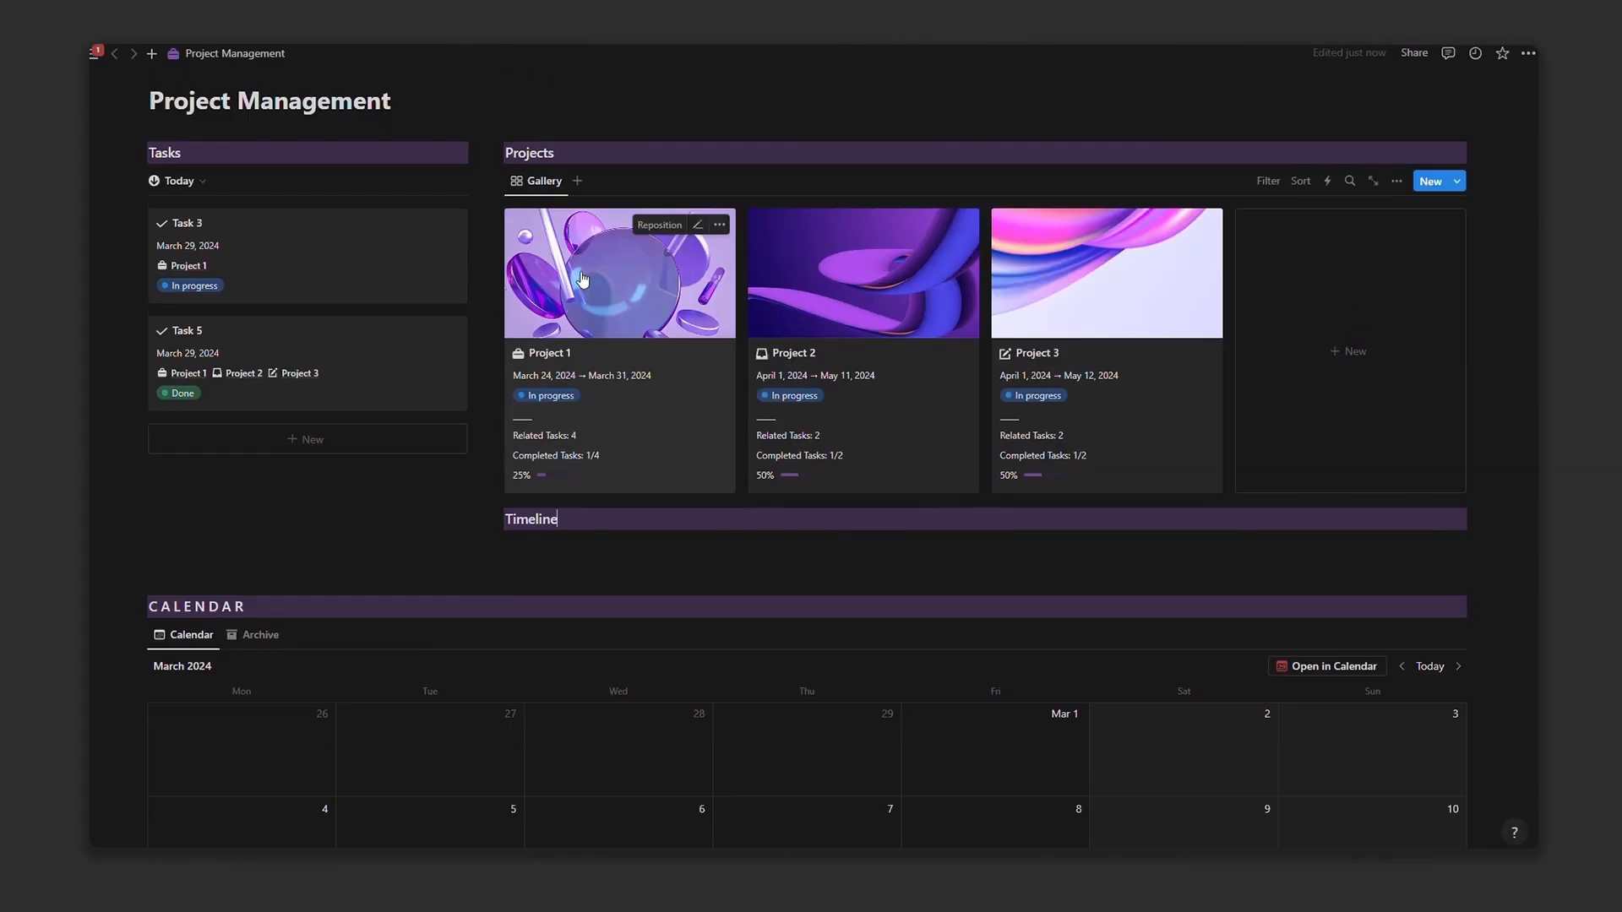
pyautogui.click(499, 182)
pyautogui.click(380, 219)
pyautogui.click(634, 543)
pyautogui.click(1149, 569)
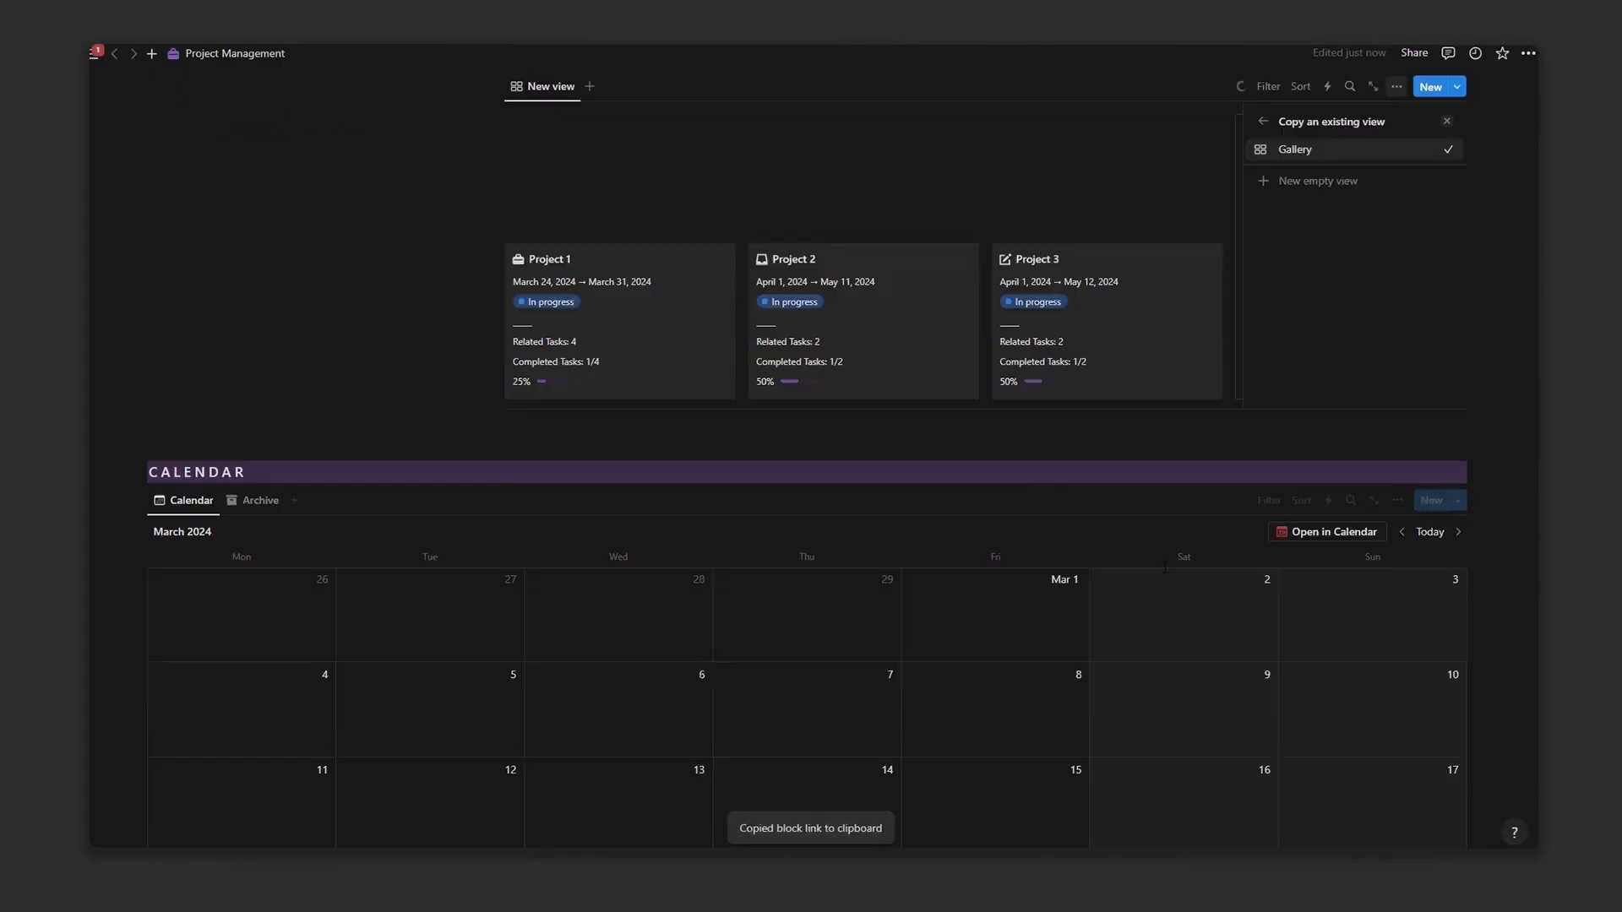
pyautogui.click(1329, 192)
pyautogui.click(1416, 205)
pyautogui.click(150, 322)
pyautogui.scroll(3, 1438, 391)
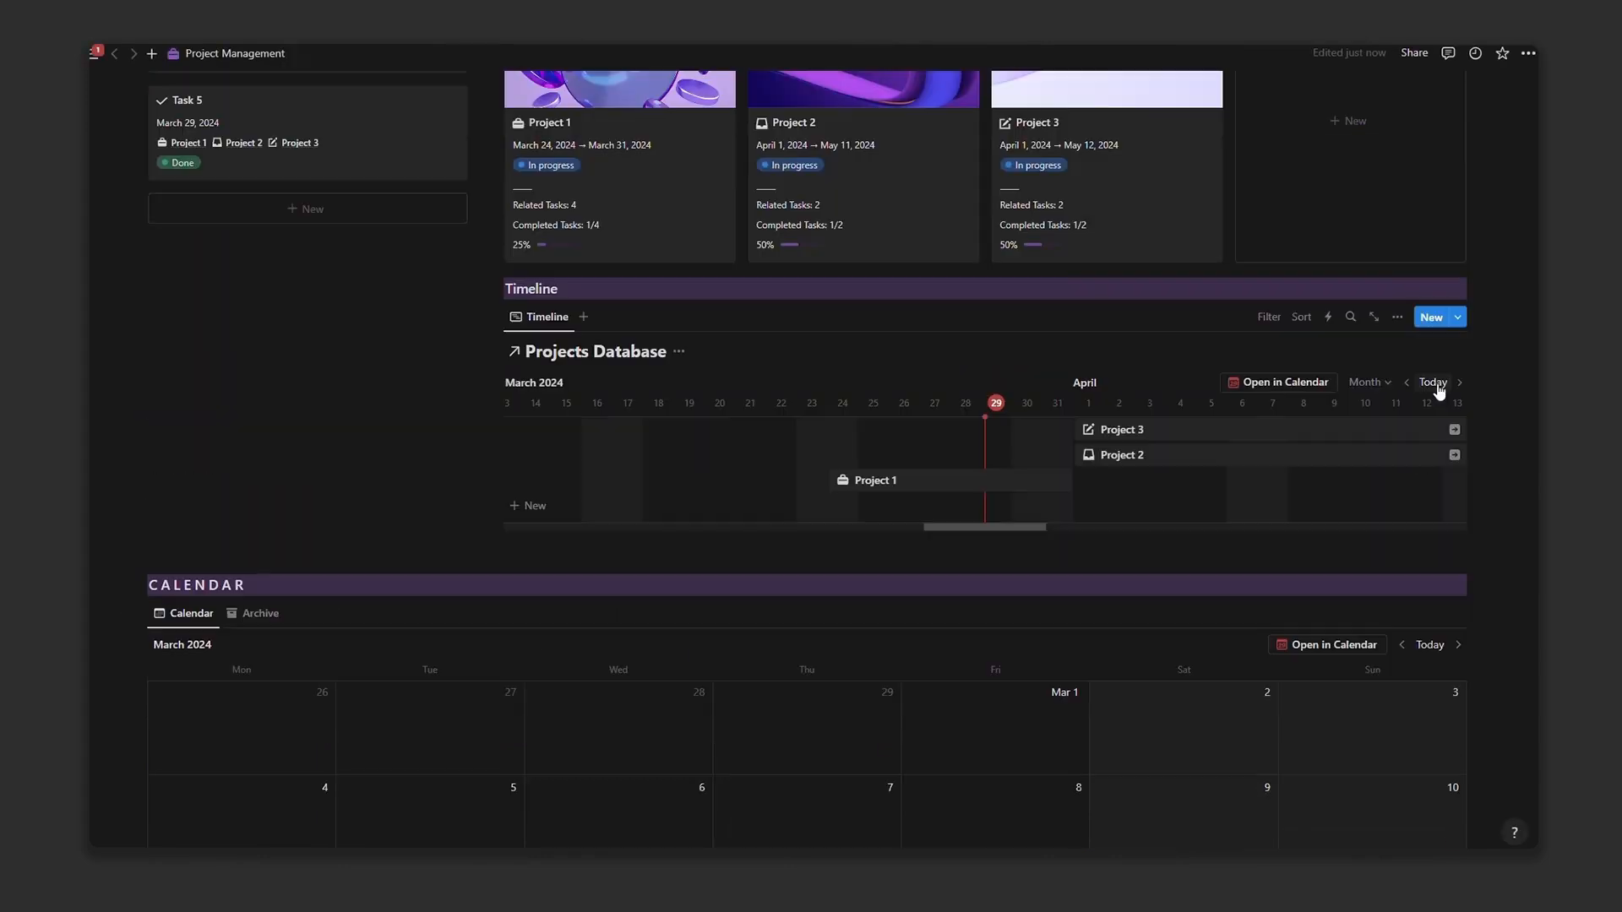
# Step: Show Status and Progress bar on the timeline and hide the Projects Database title
pyautogui.click(1401, 320)
pyautogui.click(1381, 433)
pyautogui.scroll(-2, 1383, 509)
pyautogui.click(1425, 572)
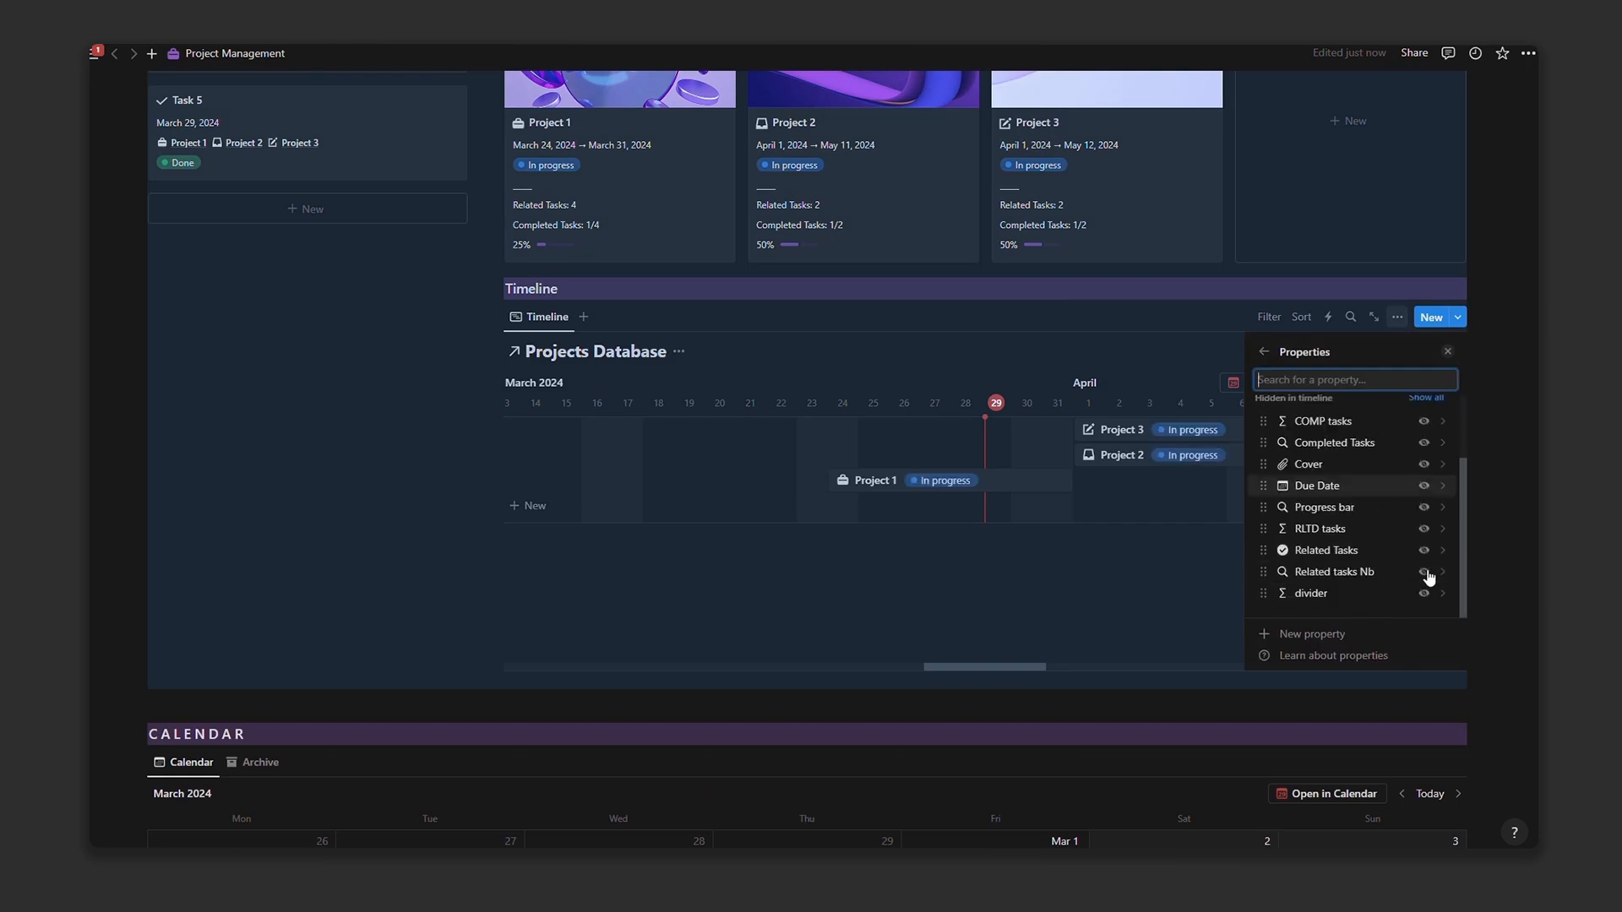
pyautogui.click(1424, 509)
pyautogui.click(1123, 291)
pyautogui.scroll(4, 1124, 296)
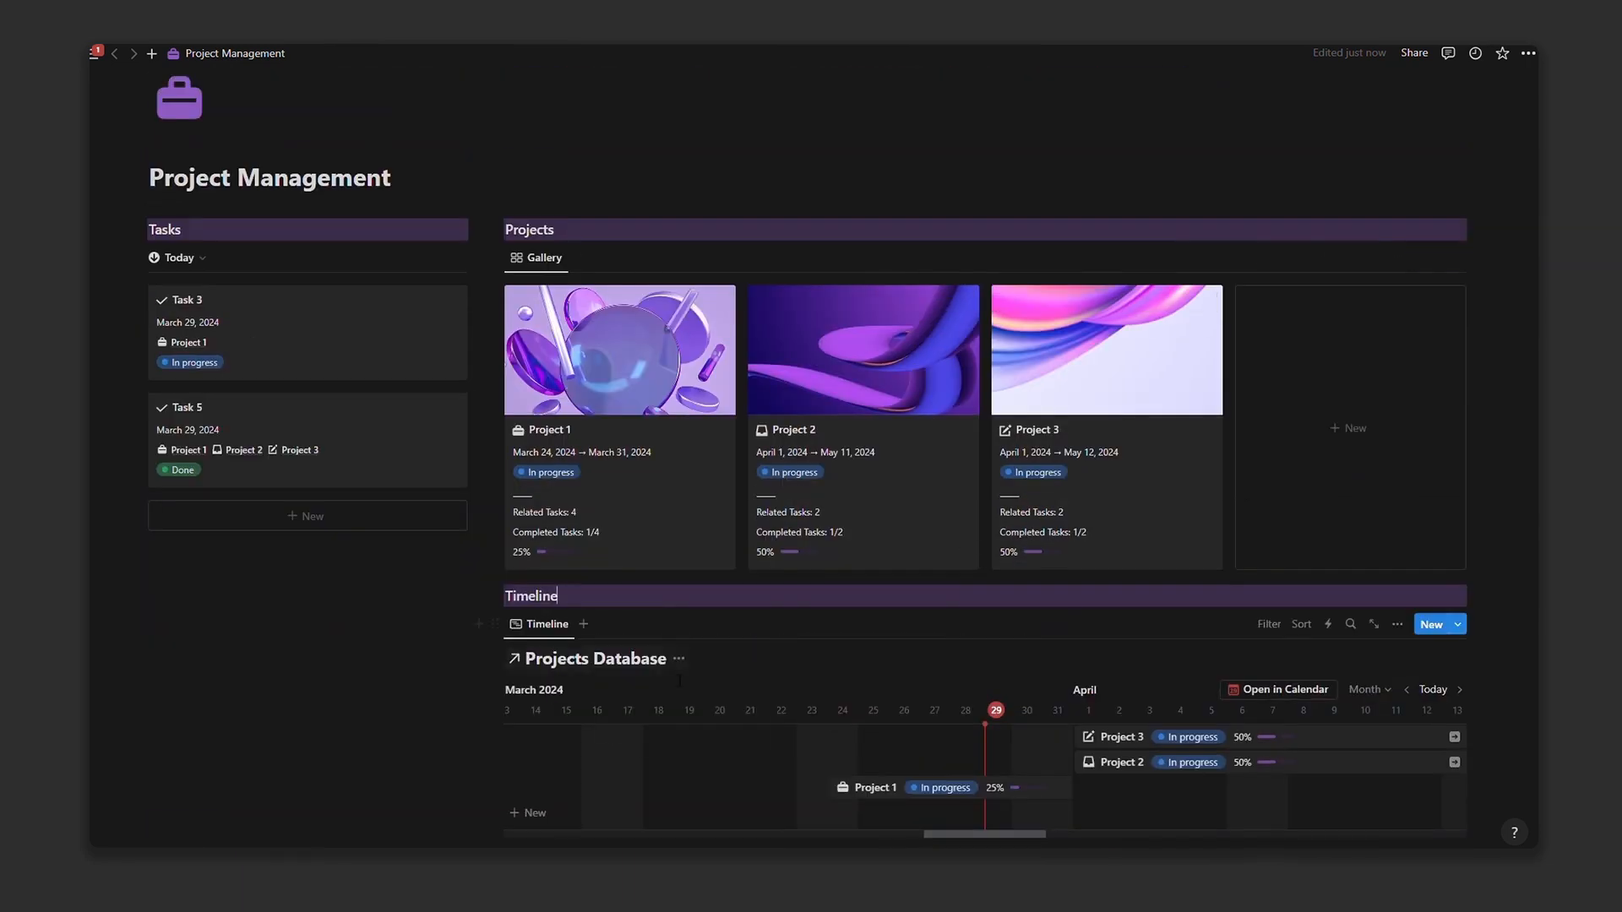
pyautogui.click(678, 659)
pyautogui.click(632, 740)
# Step: Rename the gallery view to 'All Projects' and give it a stacked-layers icon
pyautogui.click(1397, 258)
pyautogui.click(1304, 324)
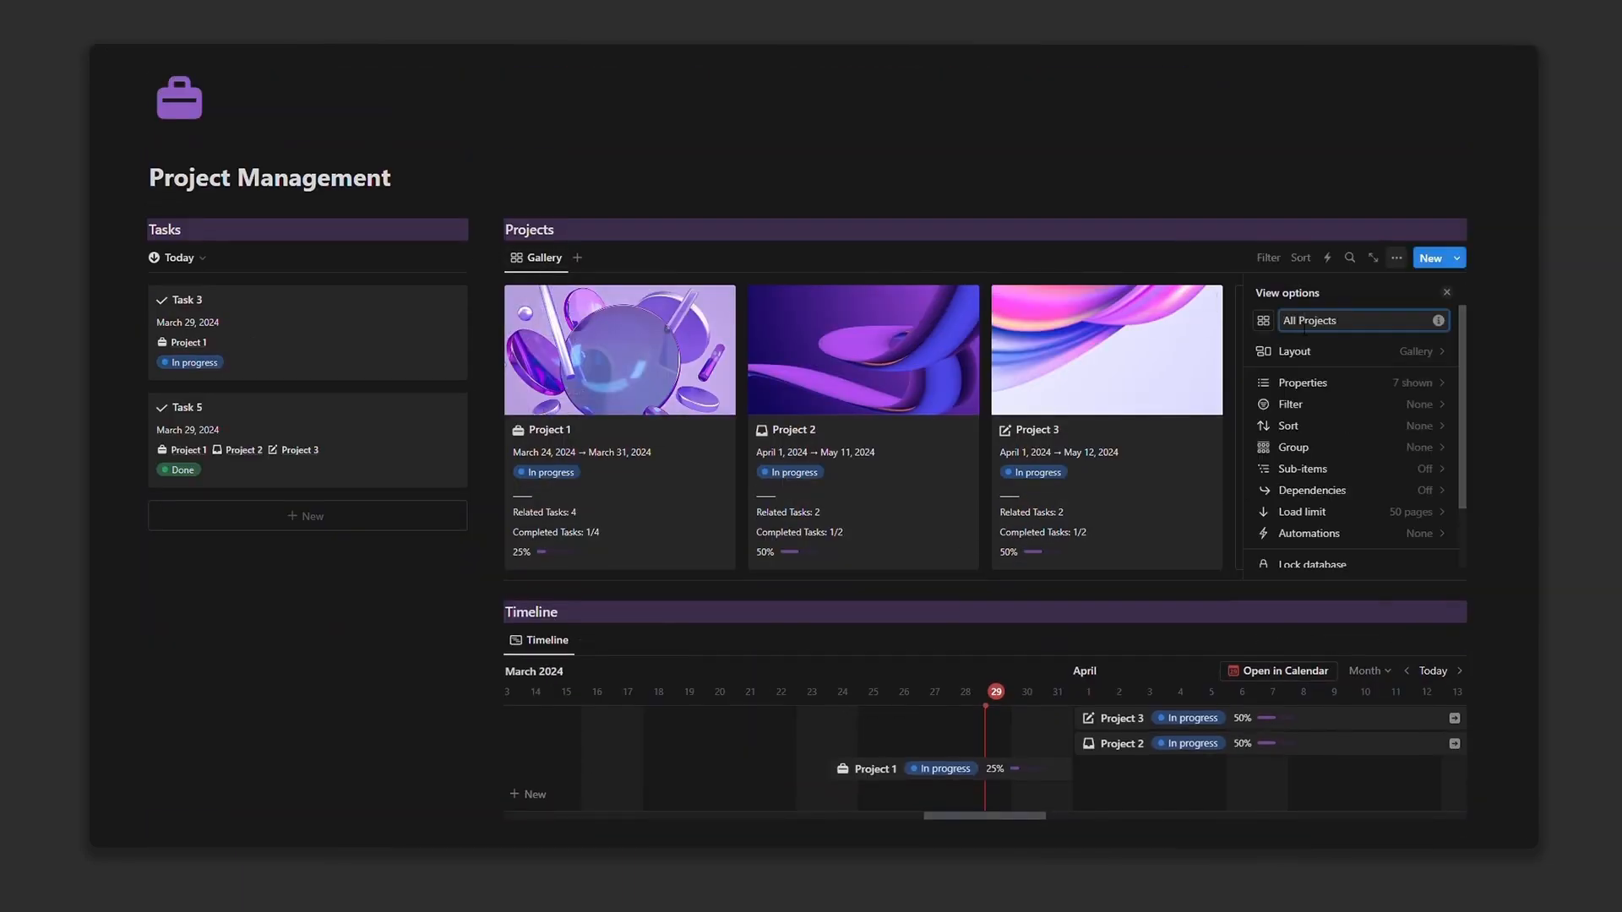
pyautogui.click(1264, 320)
pyautogui.write('sta')
pyautogui.click(1202, 417)
pyautogui.click(946, 260)
pyautogui.scroll(1, 947, 260)
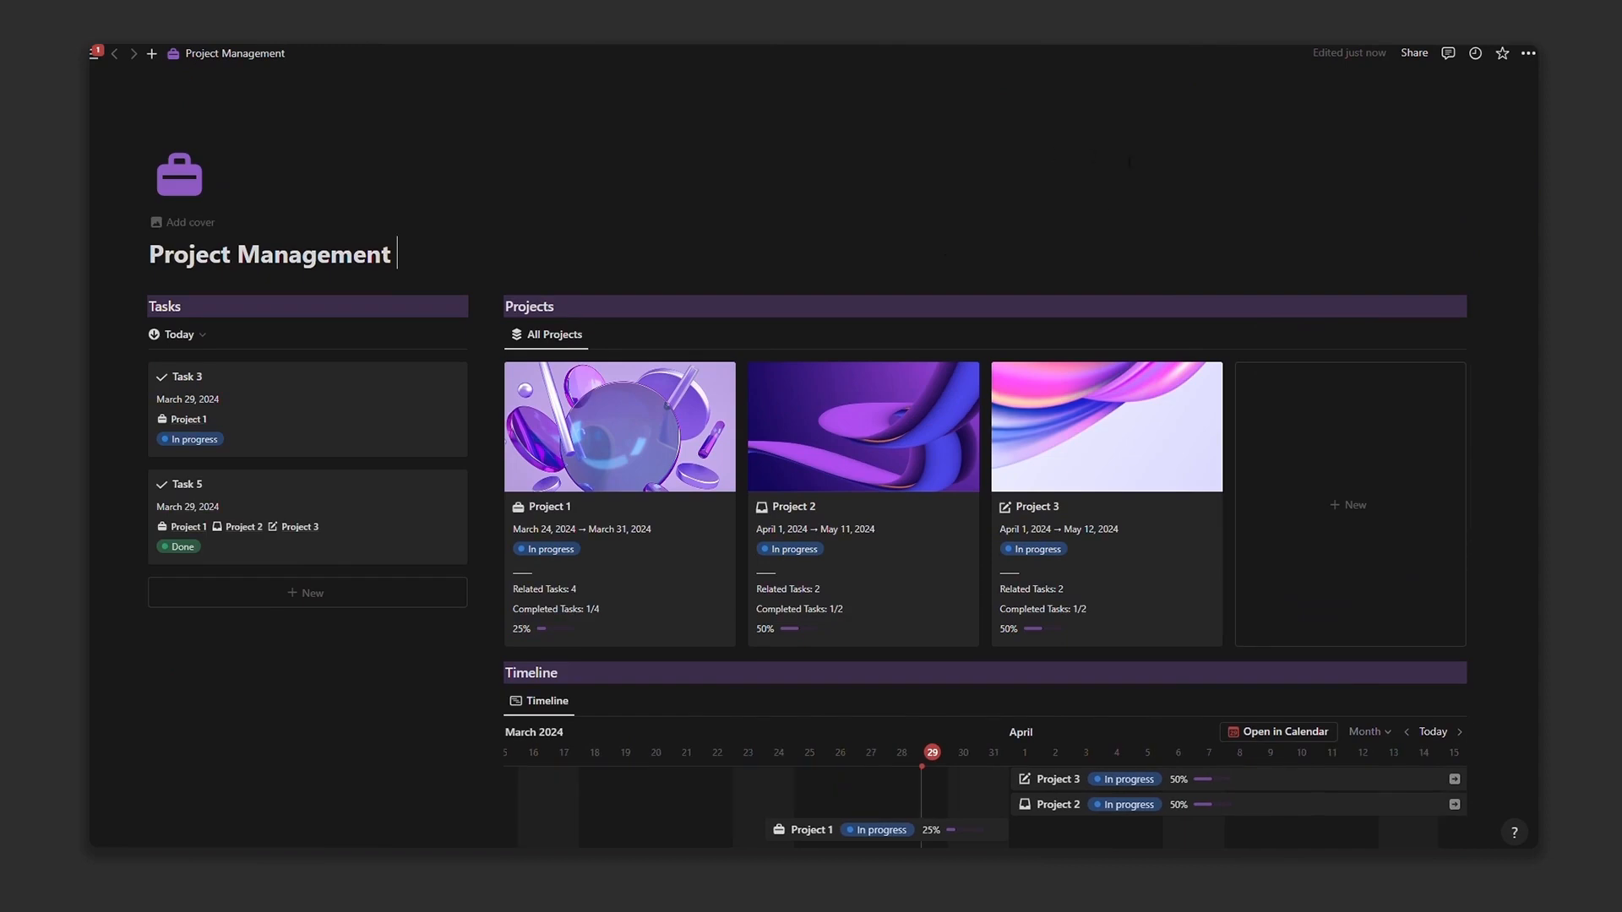
pyautogui.scroll(-5, 1130, 160)
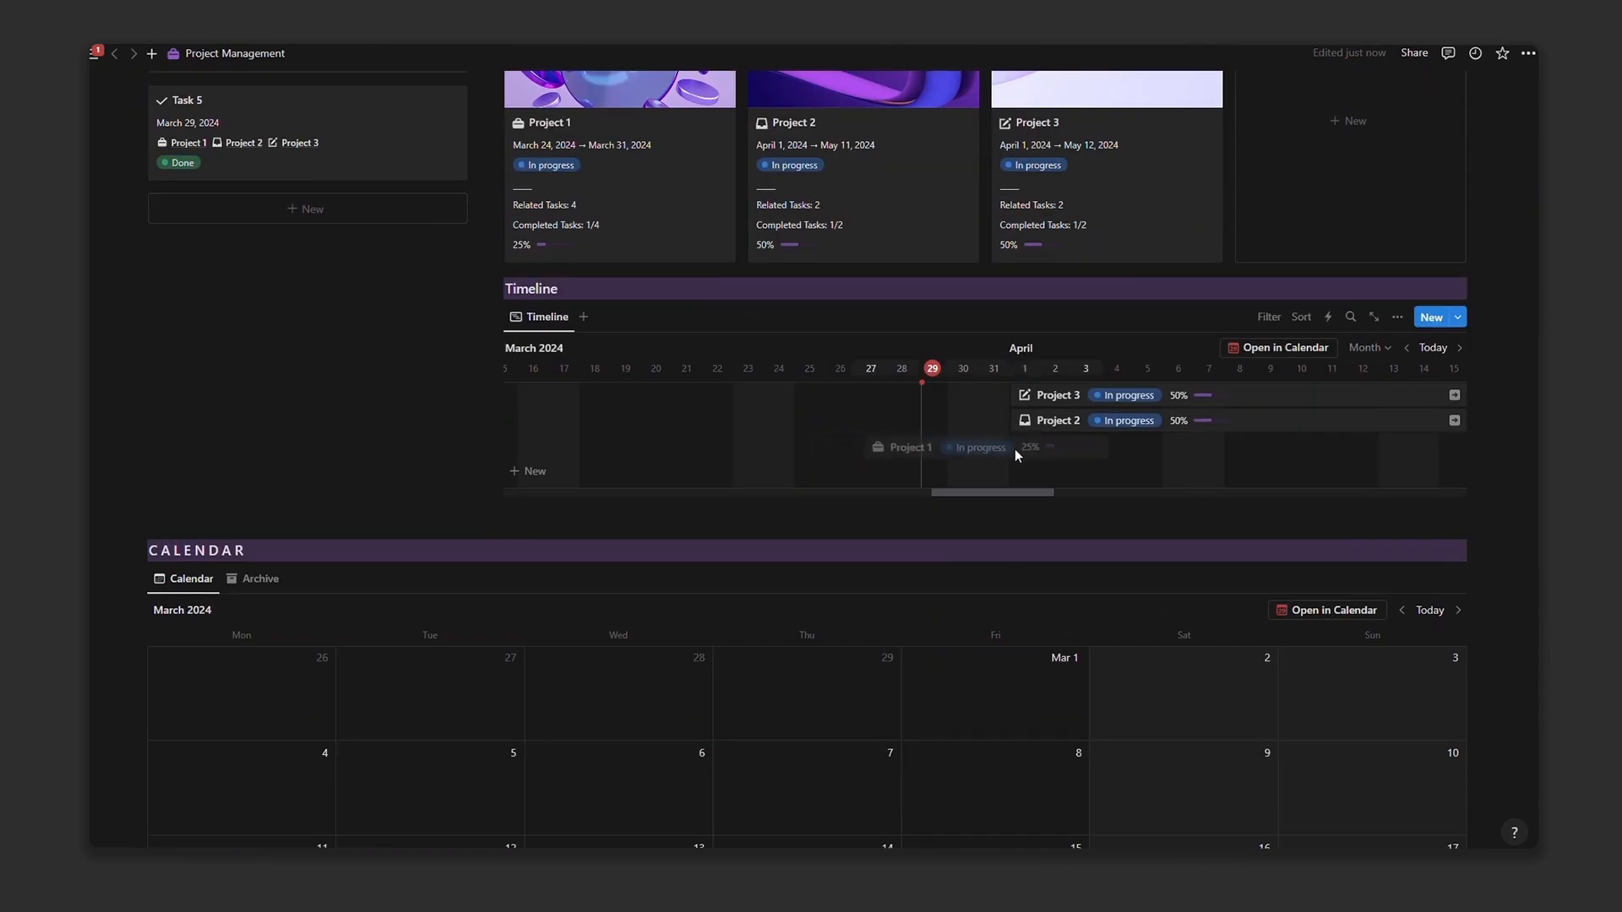
# Step: Drag Project 1 to March 28 – April 4 and Project 2 to March 25 – May 4, 2024
pyautogui.moveTo(1015, 454)
pyautogui.mouseDown()
pyautogui.moveTo(1055, 437)
pyautogui.moveTo(828, 418)
pyautogui.mouseUp()
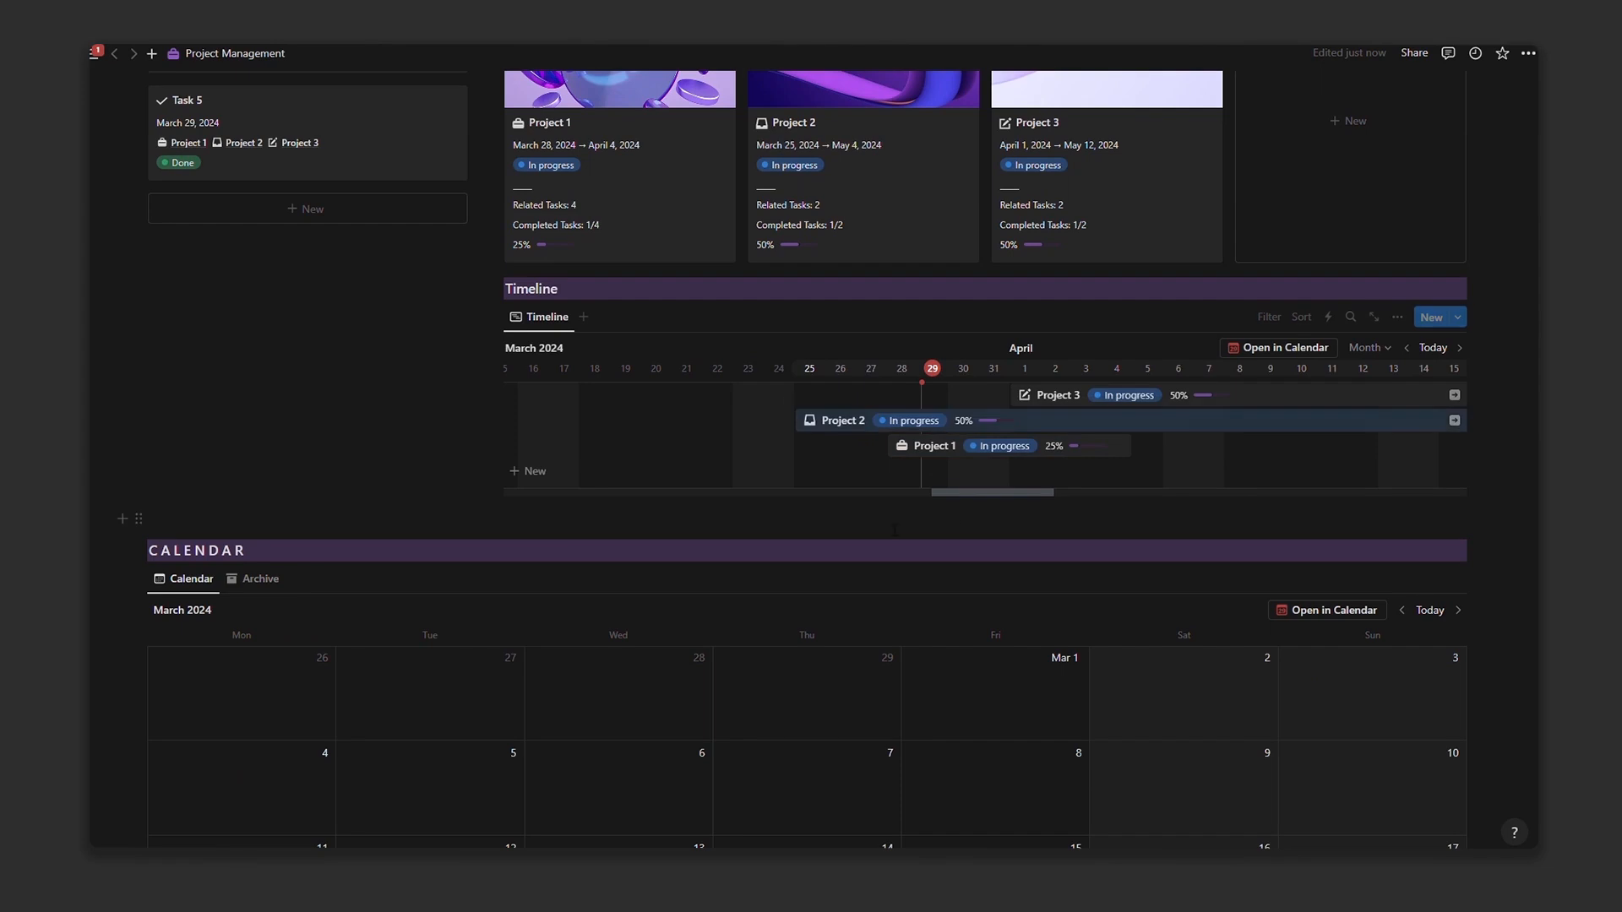
pyautogui.moveTo(977, 495); pyautogui.dragTo(950, 494)
pyautogui.scroll(3, 908, 511)
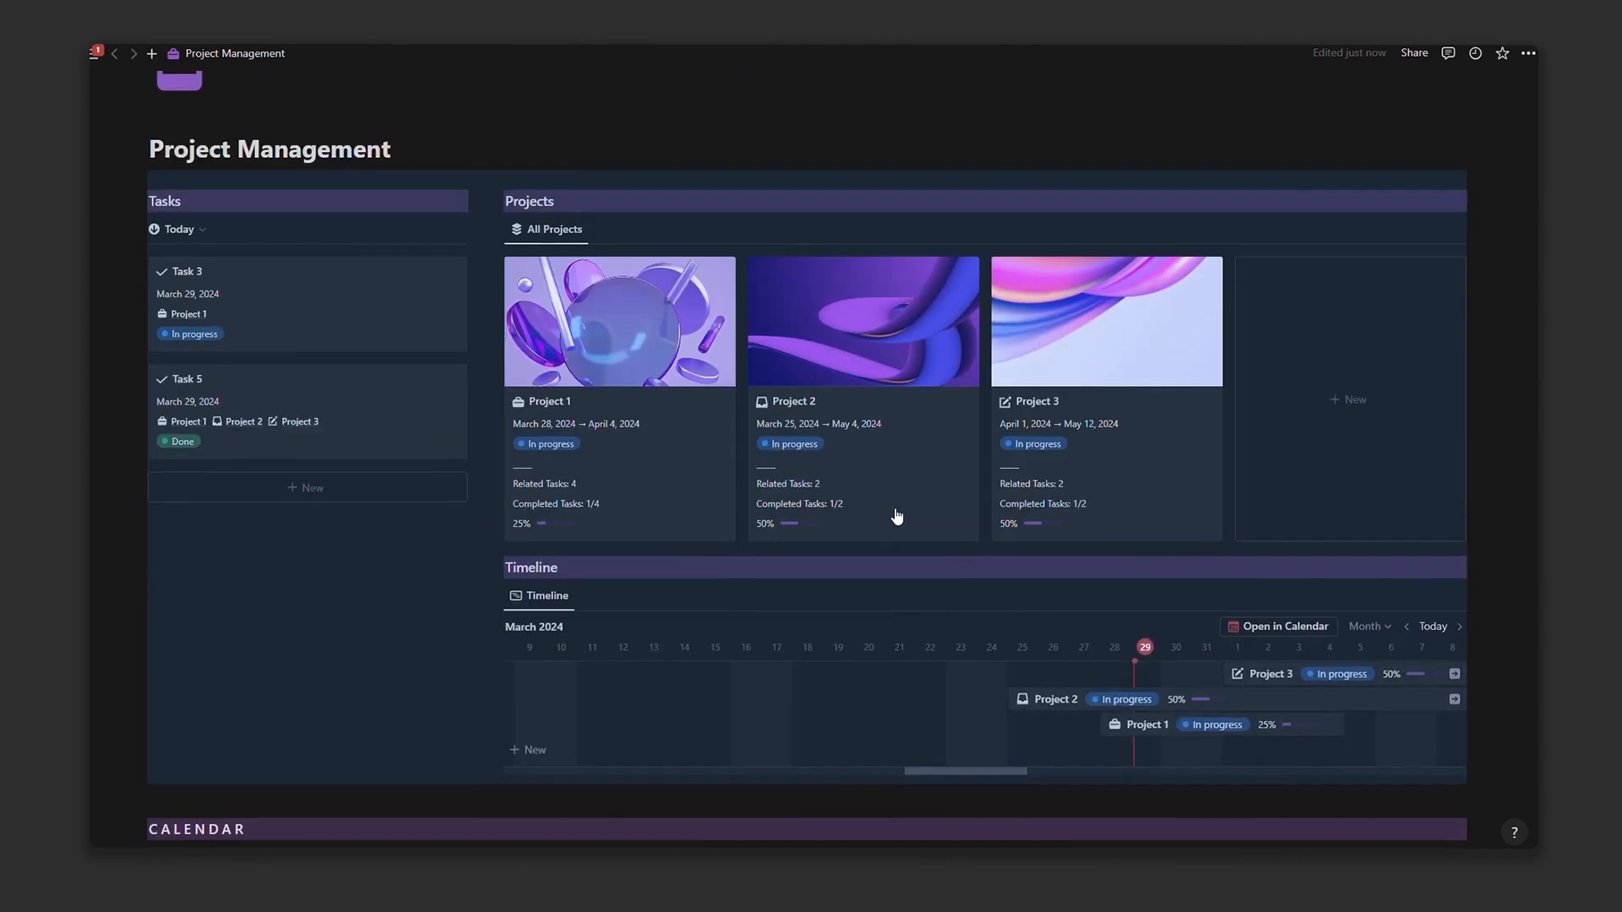
pyautogui.scroll(-1, 894, 473)
# Step: Open Project 2's page to review its contents, then close it
pyautogui.click(875, 278)
pyautogui.scroll(-3, 740, 399)
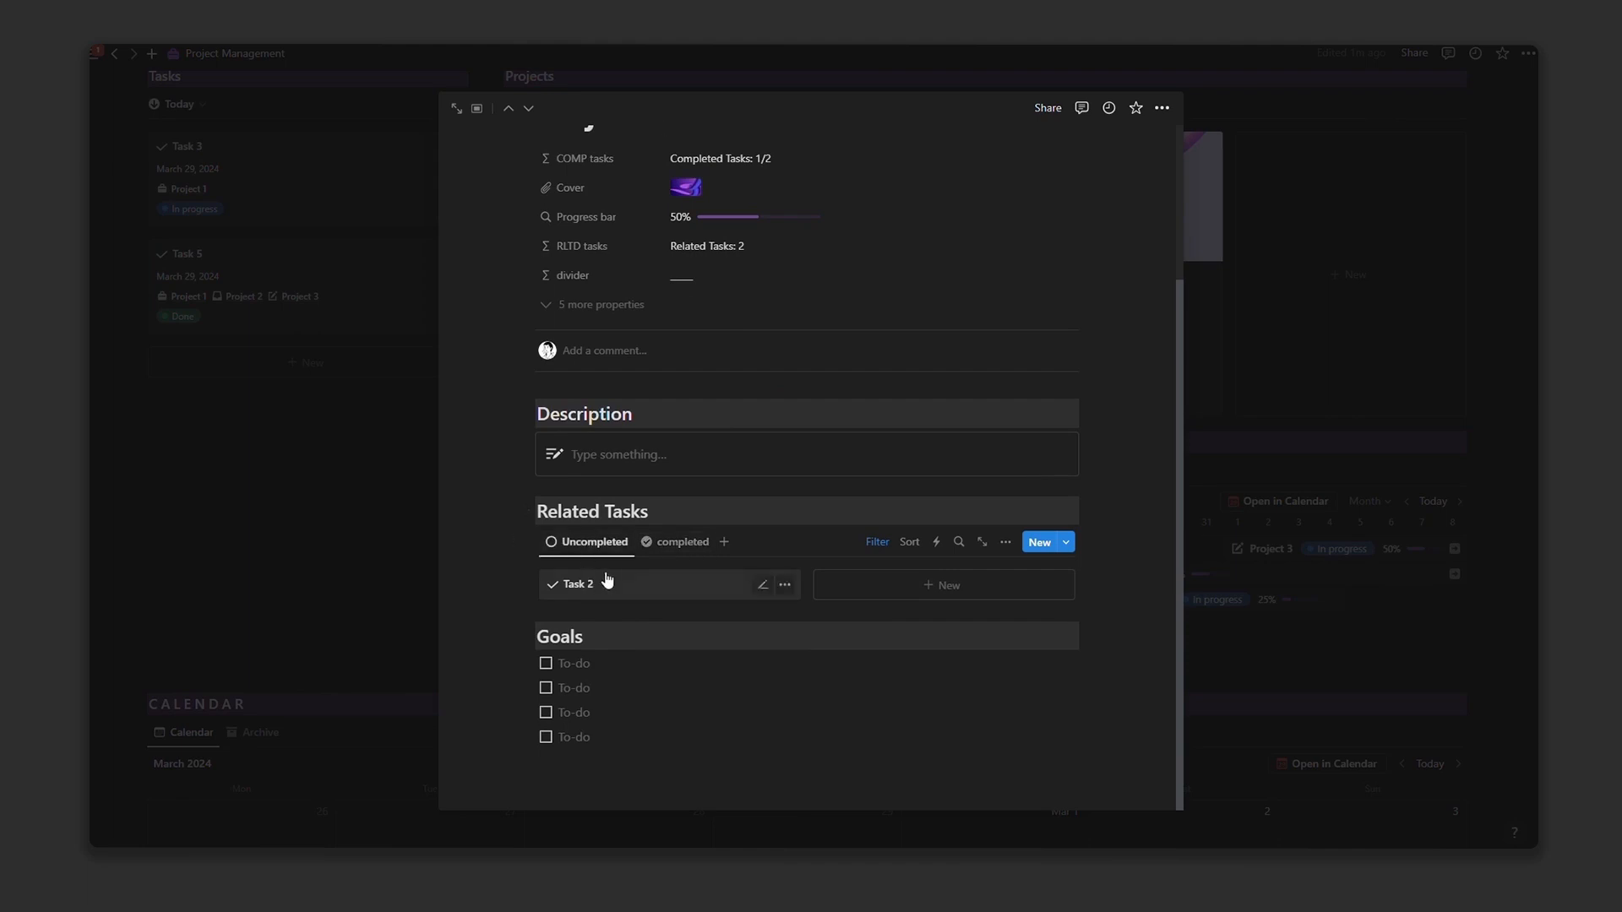
pyautogui.click(335, 595)
pyautogui.scroll(3, 440, 557)
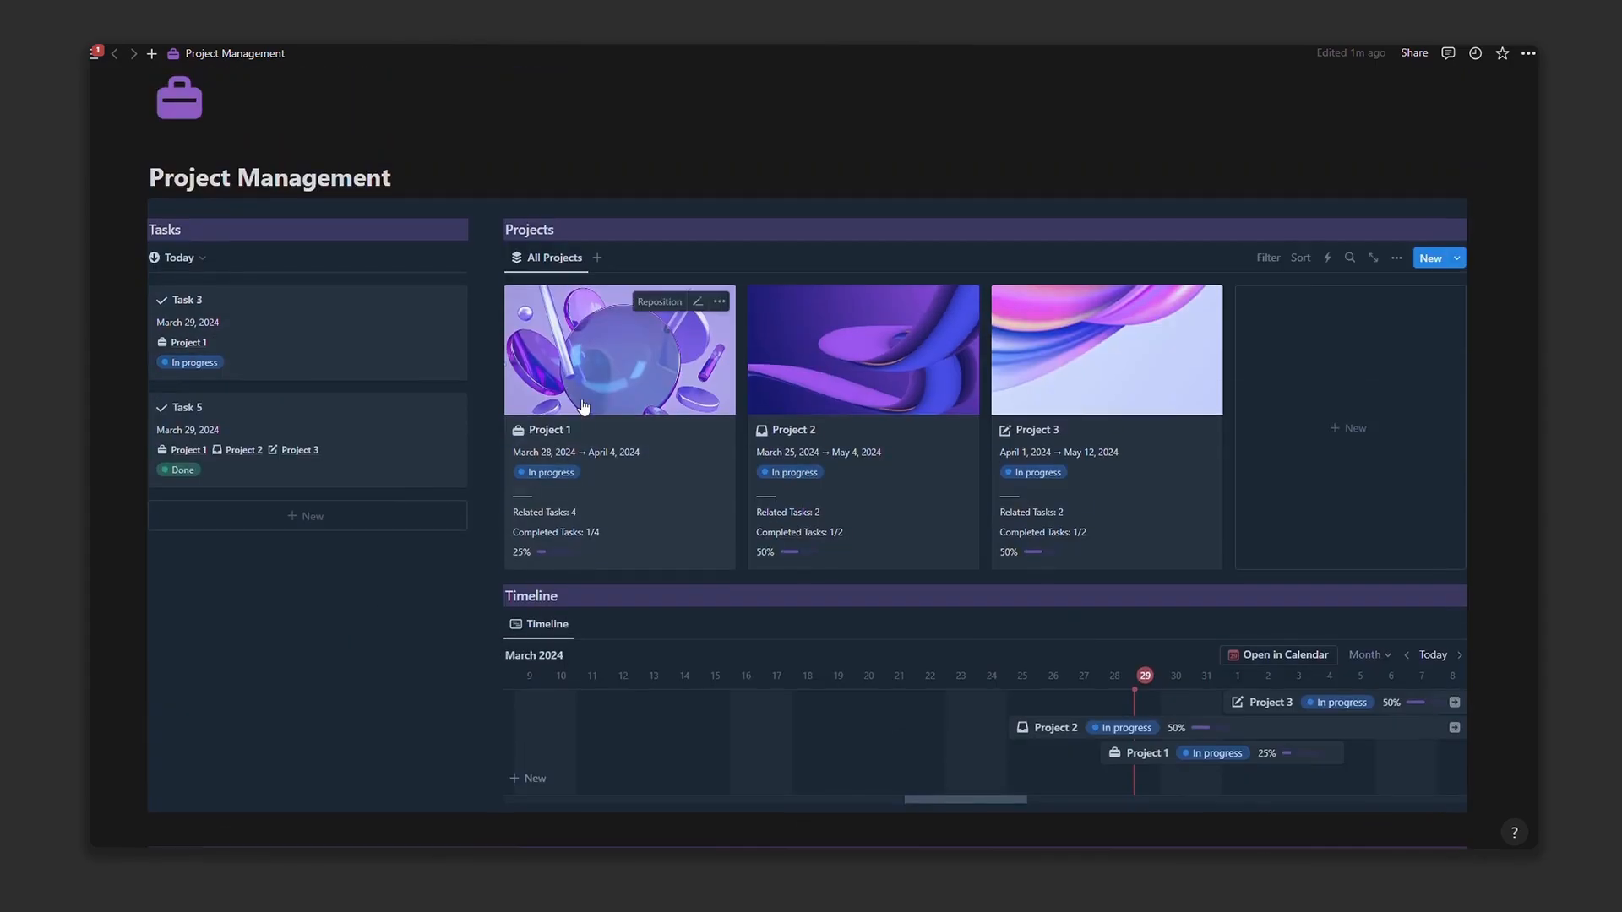
# Step: Review Project 1's page, checking its completed and uncompleted tasks, then close it
pyautogui.click(621, 507)
pyautogui.scroll(-3, 636, 587)
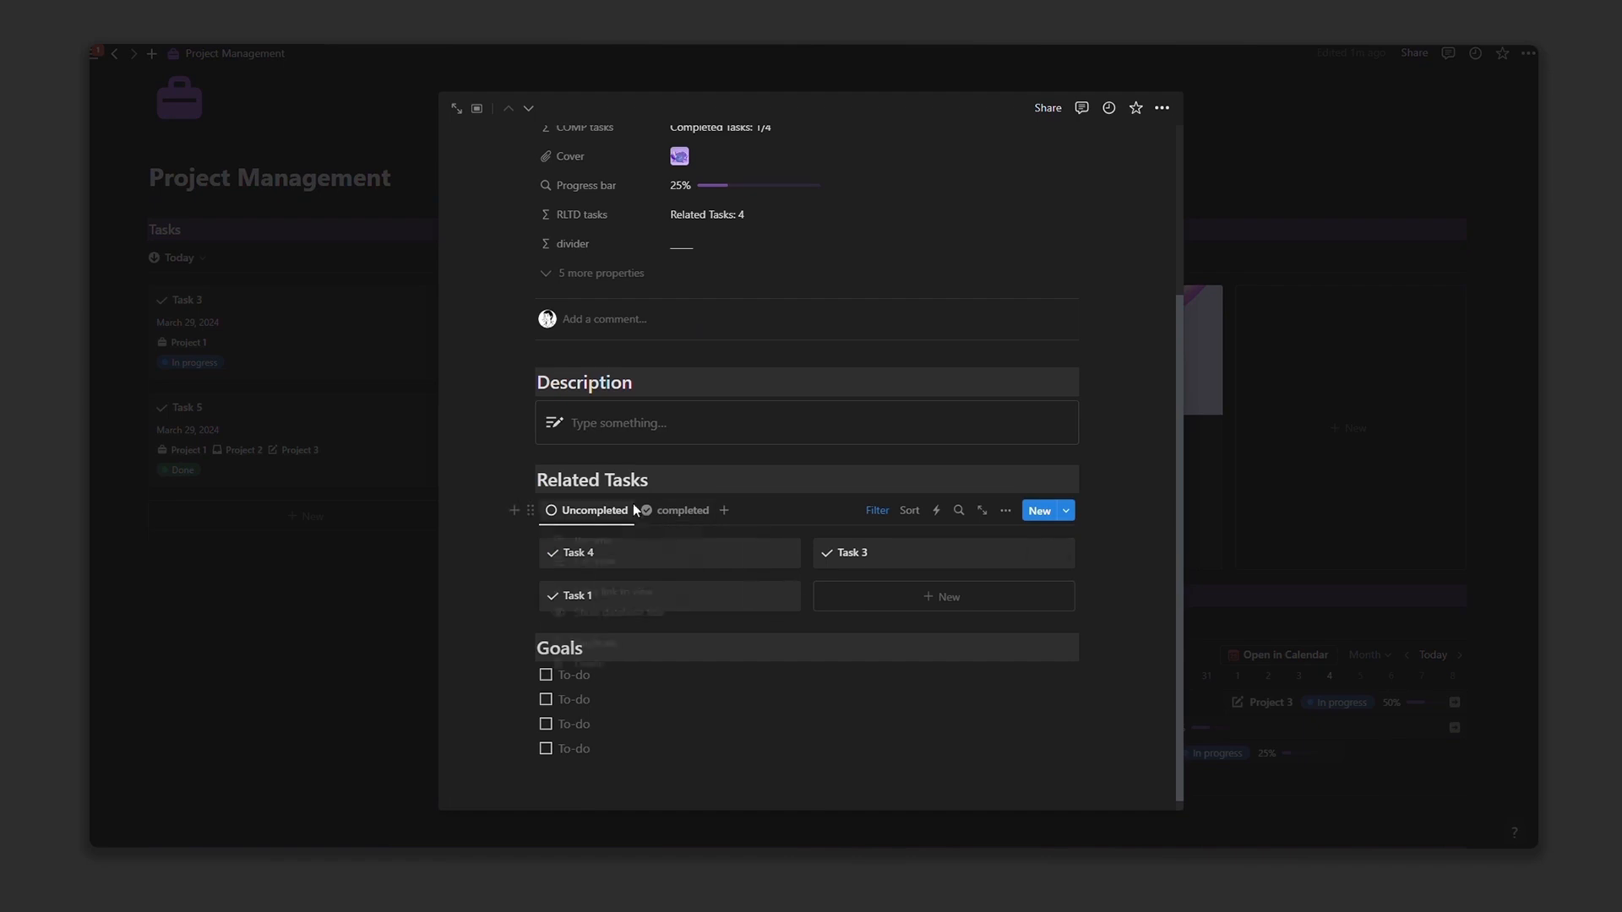
pyautogui.click(676, 510)
pyautogui.click(610, 552)
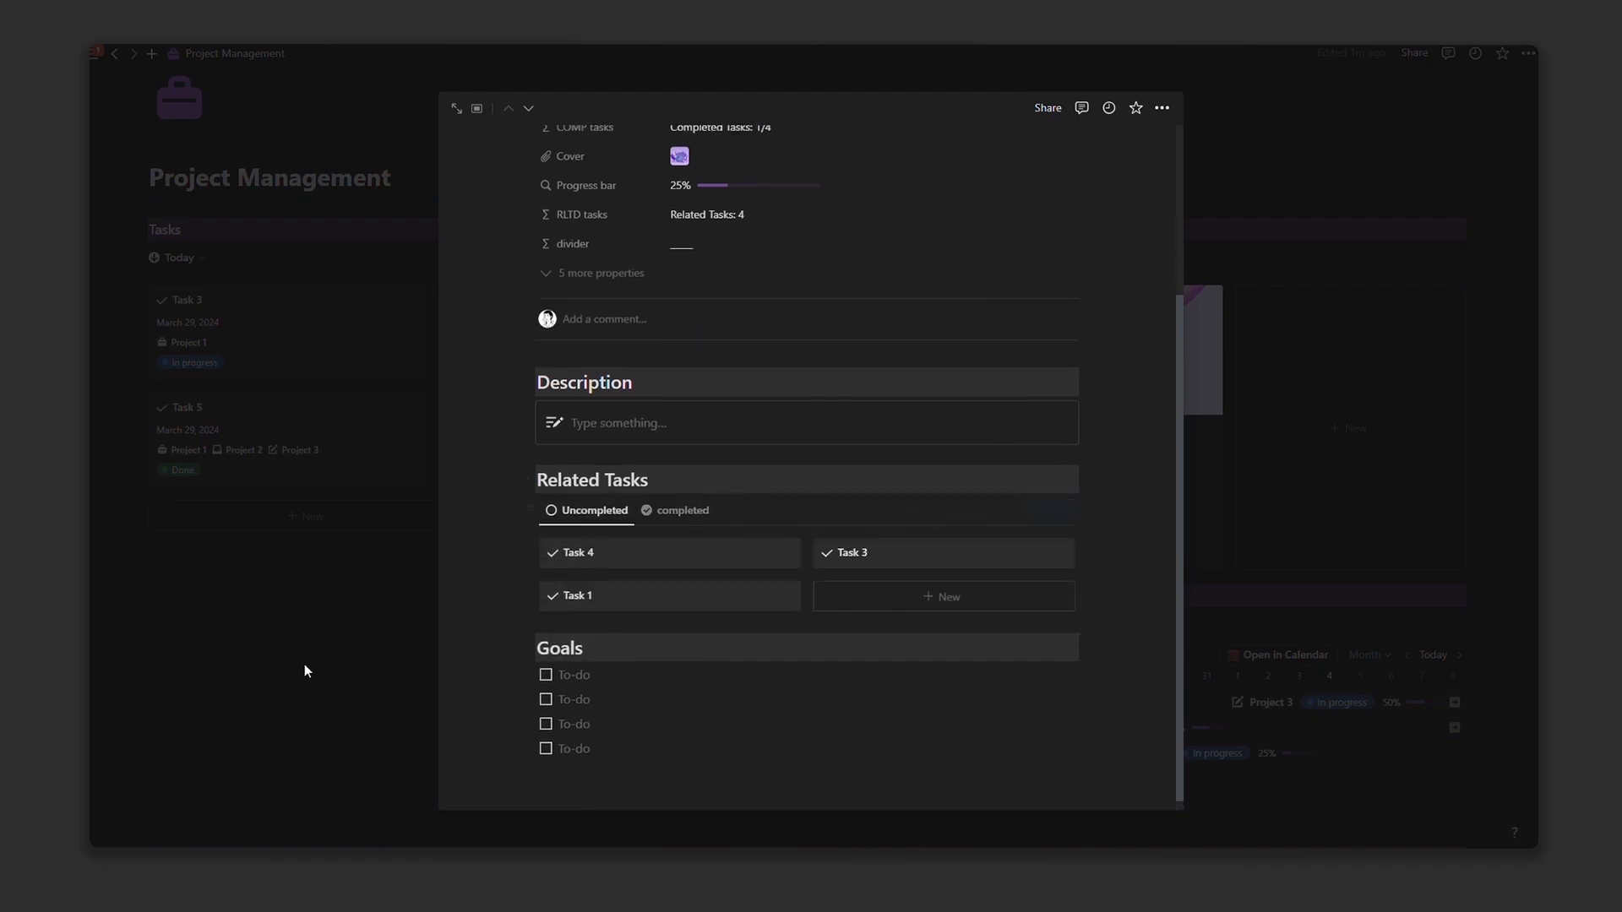
pyautogui.click(305, 664)
pyautogui.scroll(1, 444, 615)
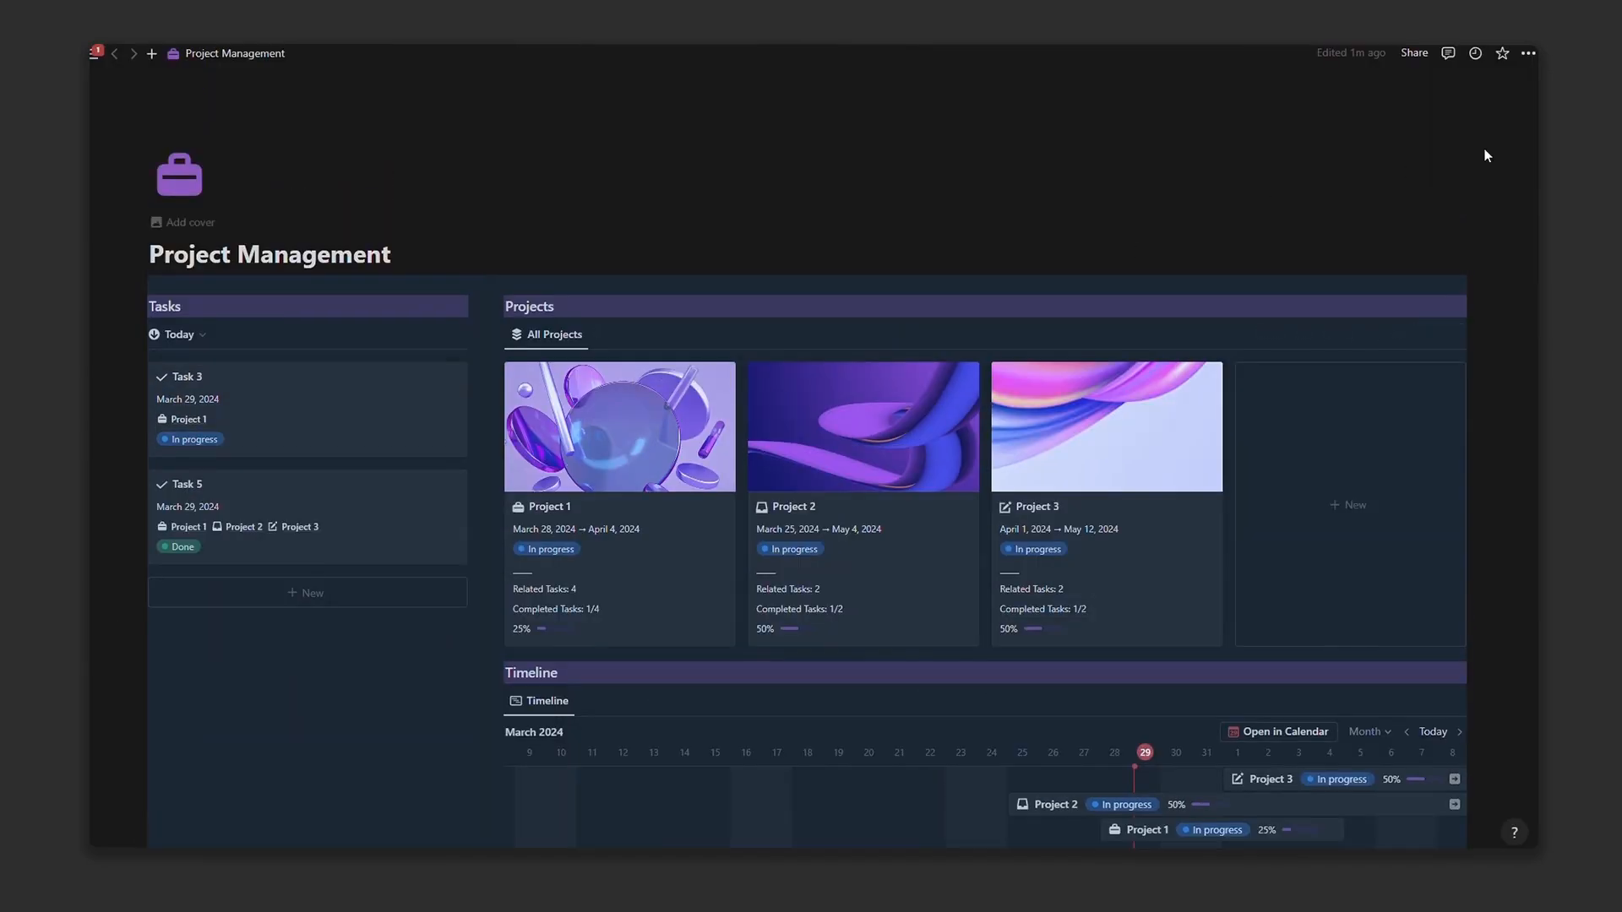